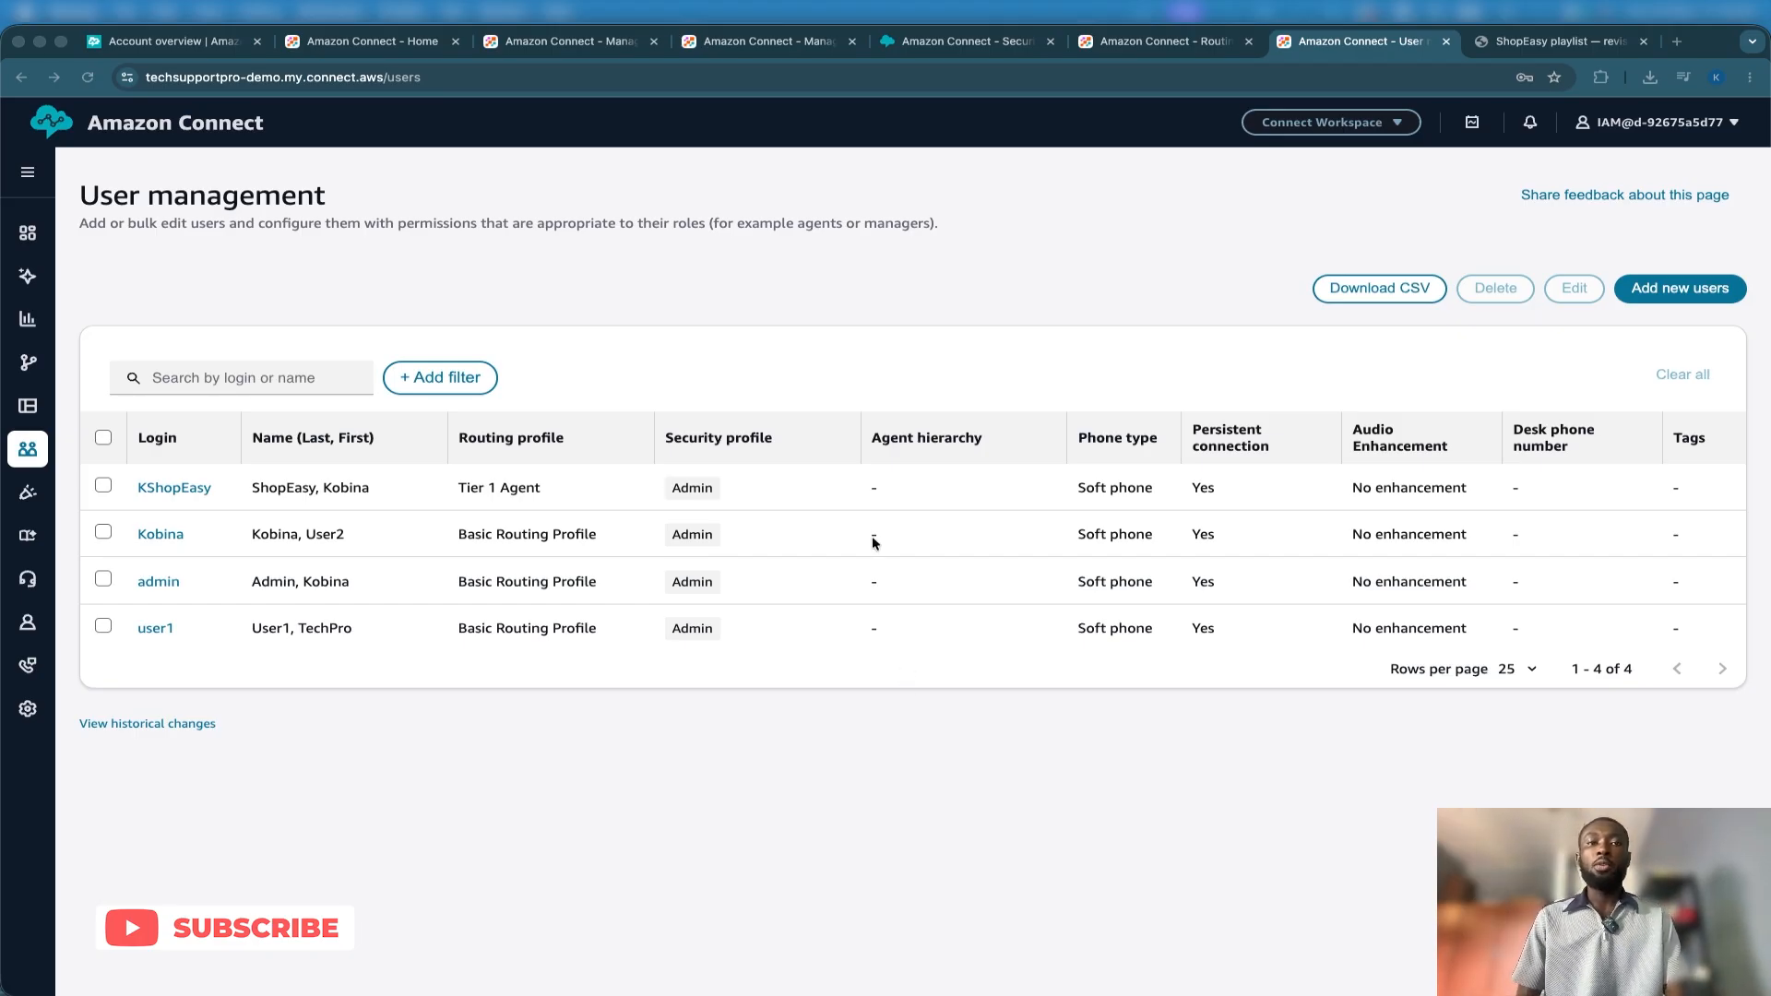
Open the Flows page in a new browser tab and look through the list of existing flows.
mouse_move(44, 377)
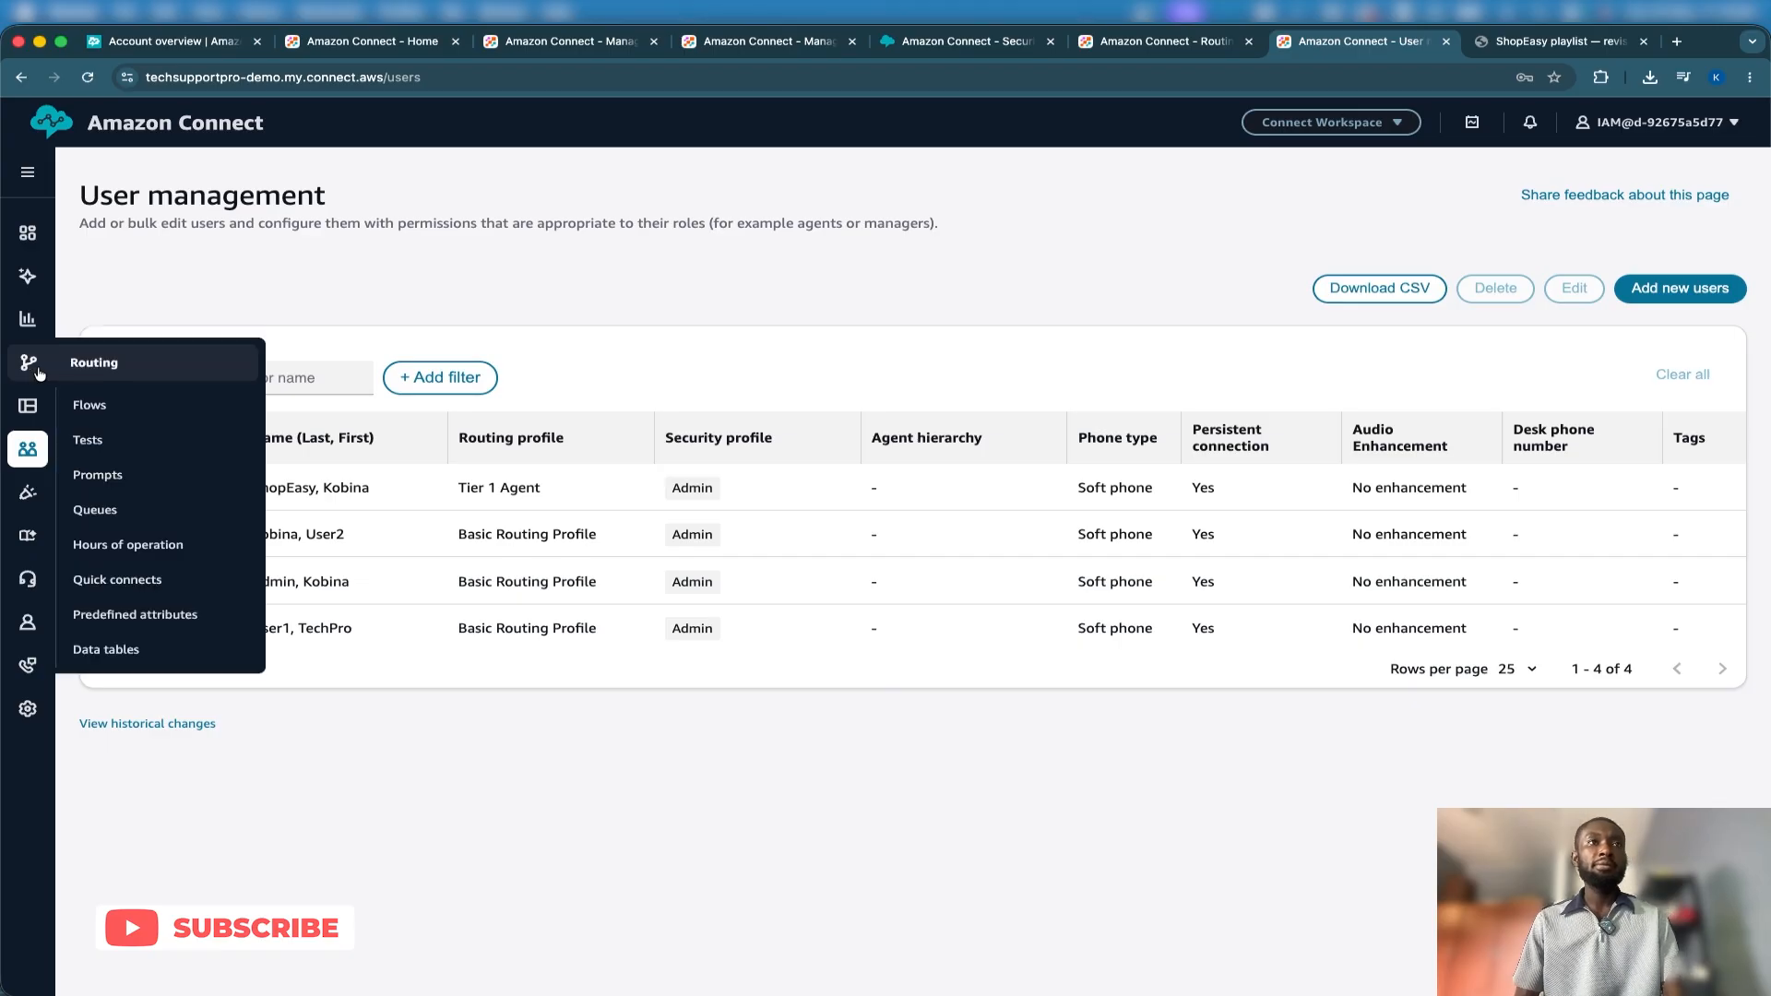
right_click(100, 406)
click(155, 418)
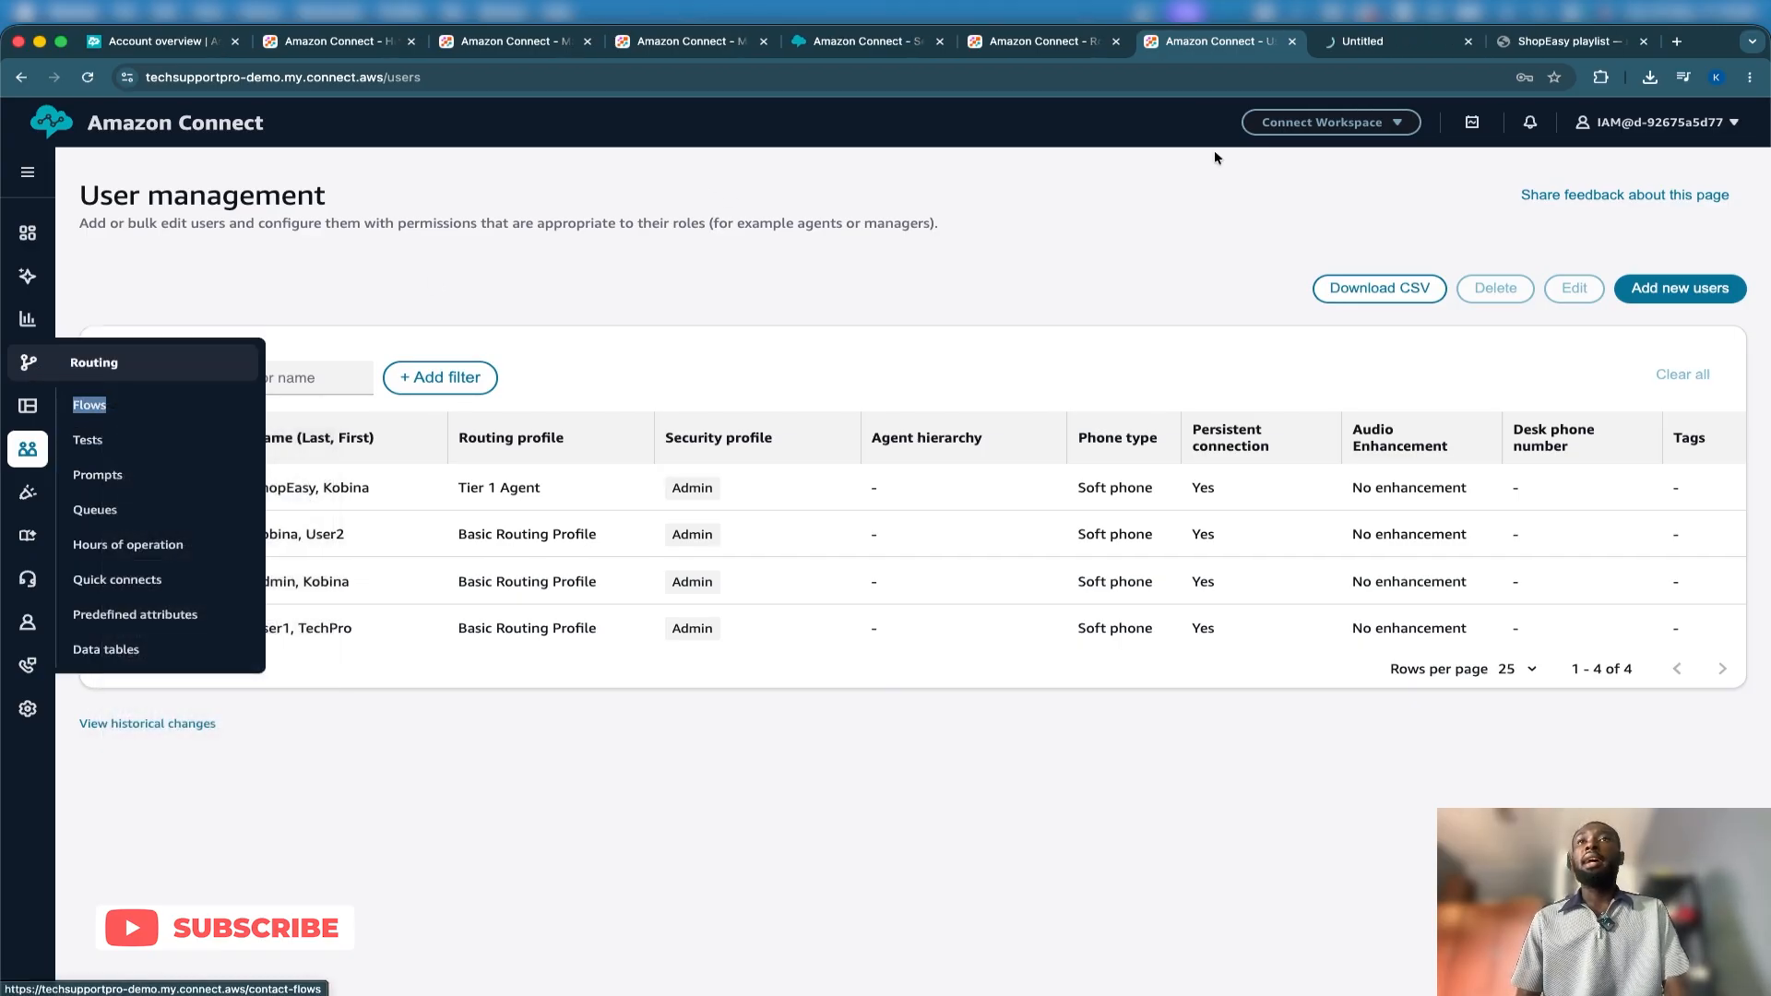
click(1393, 41)
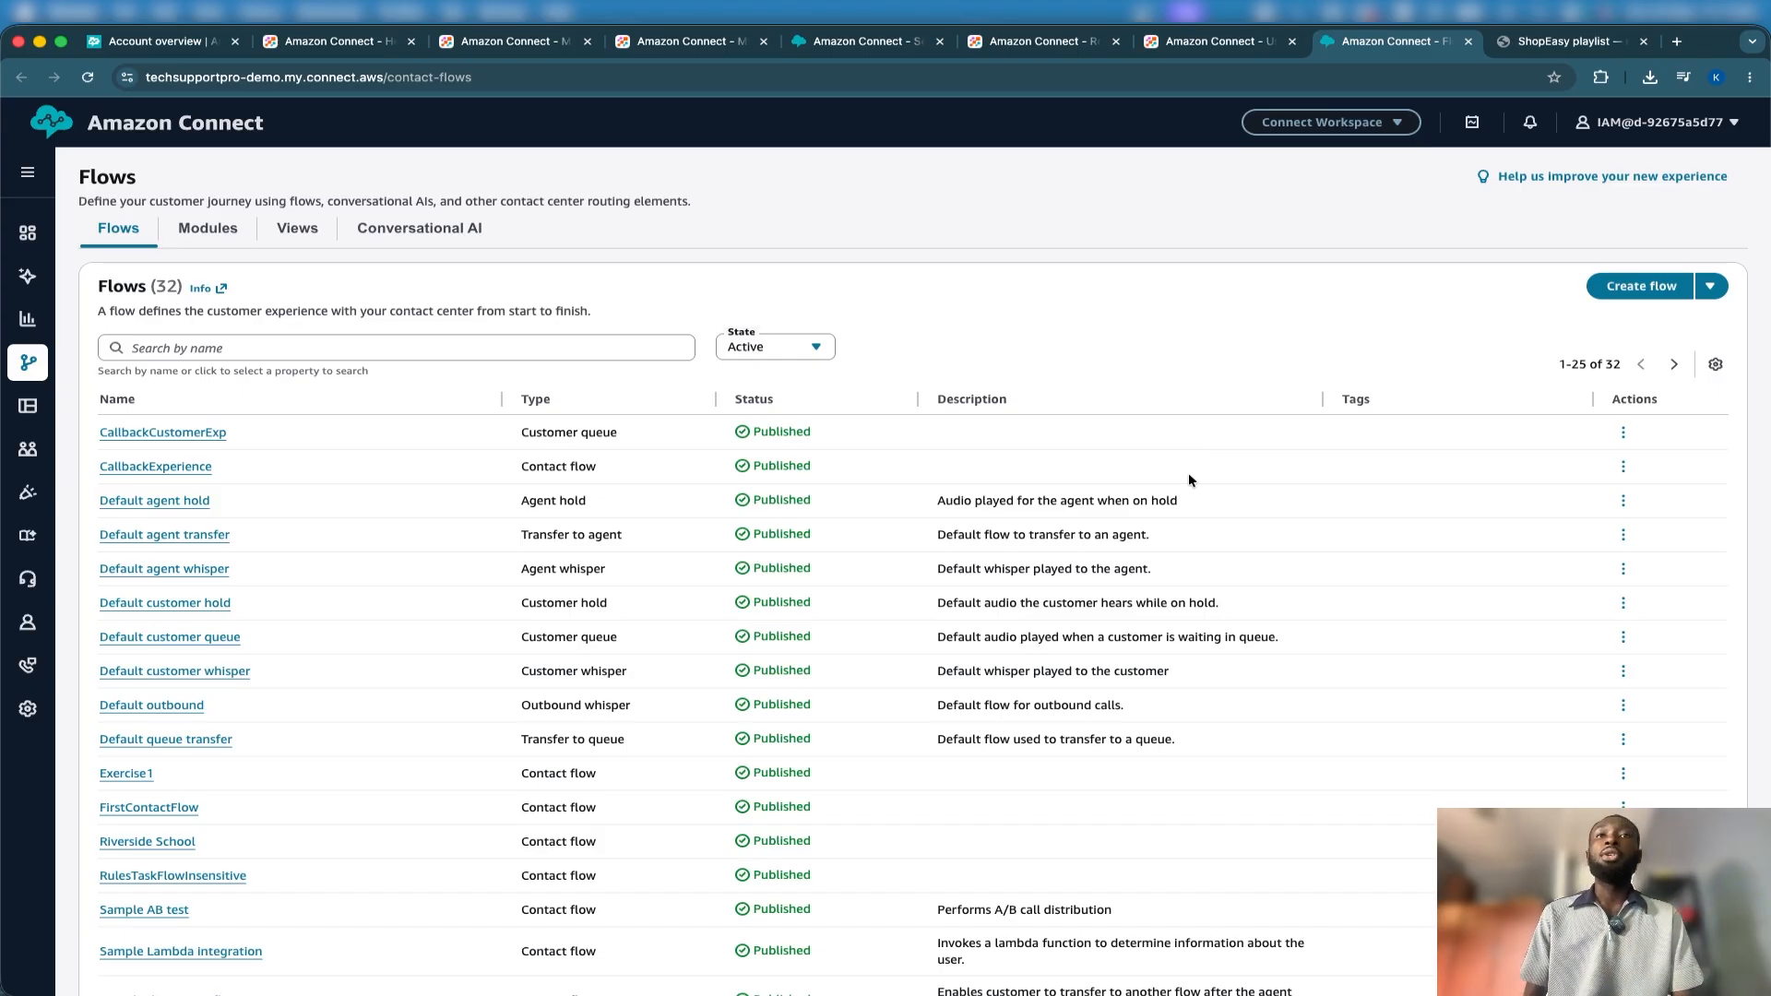
scroll(1188, 474, down, 5)
scroll(1130, 560, up, 5)
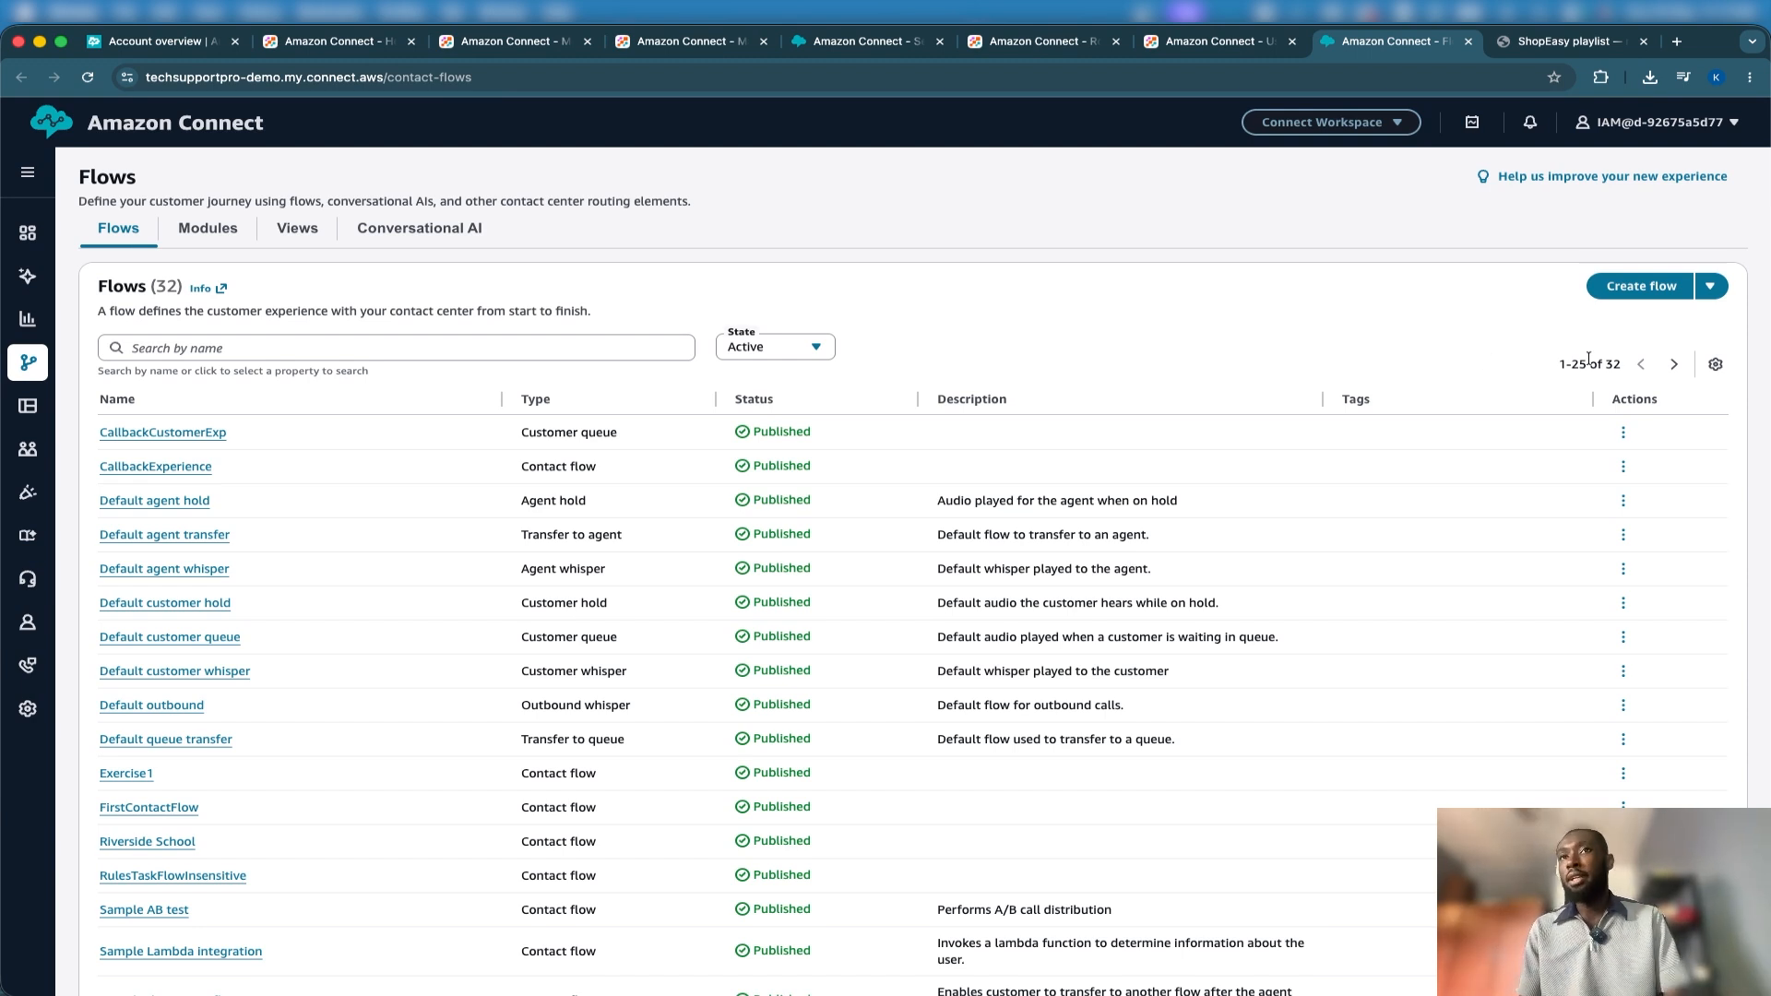
Review the flow types offered for creation and the episode 7 entry on outbound calls in the ShopEasy playlist.
click(1710, 286)
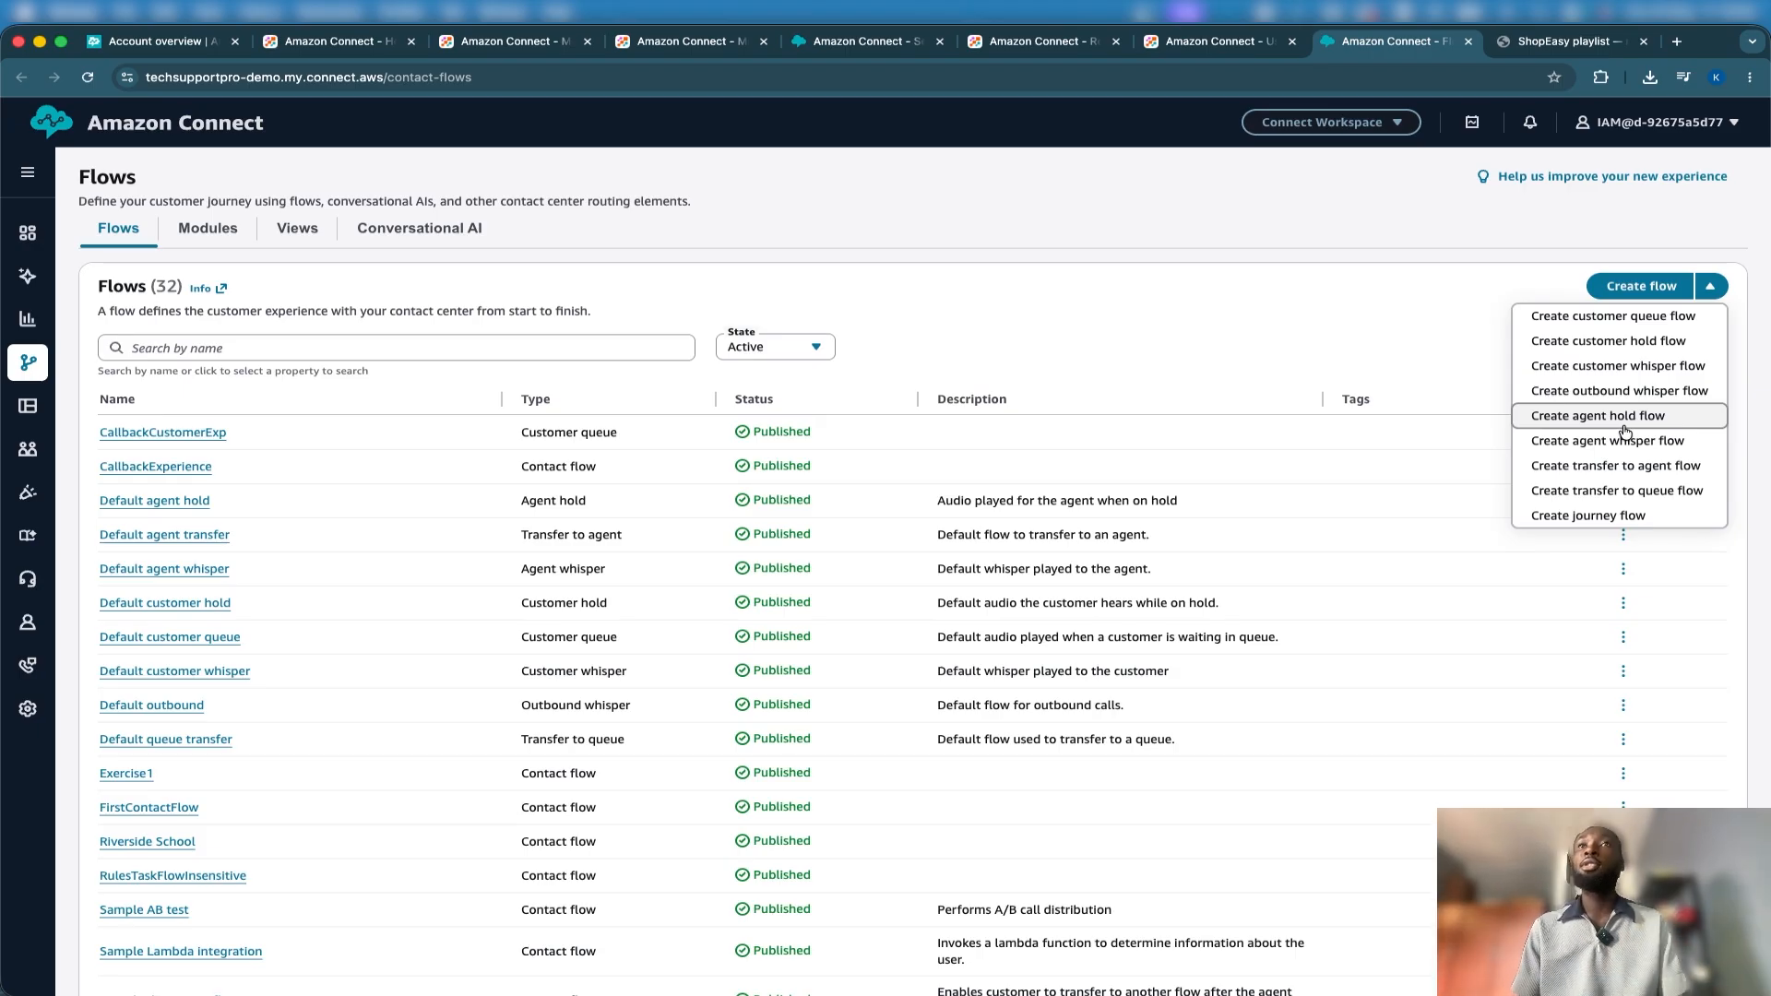
click(1565, 45)
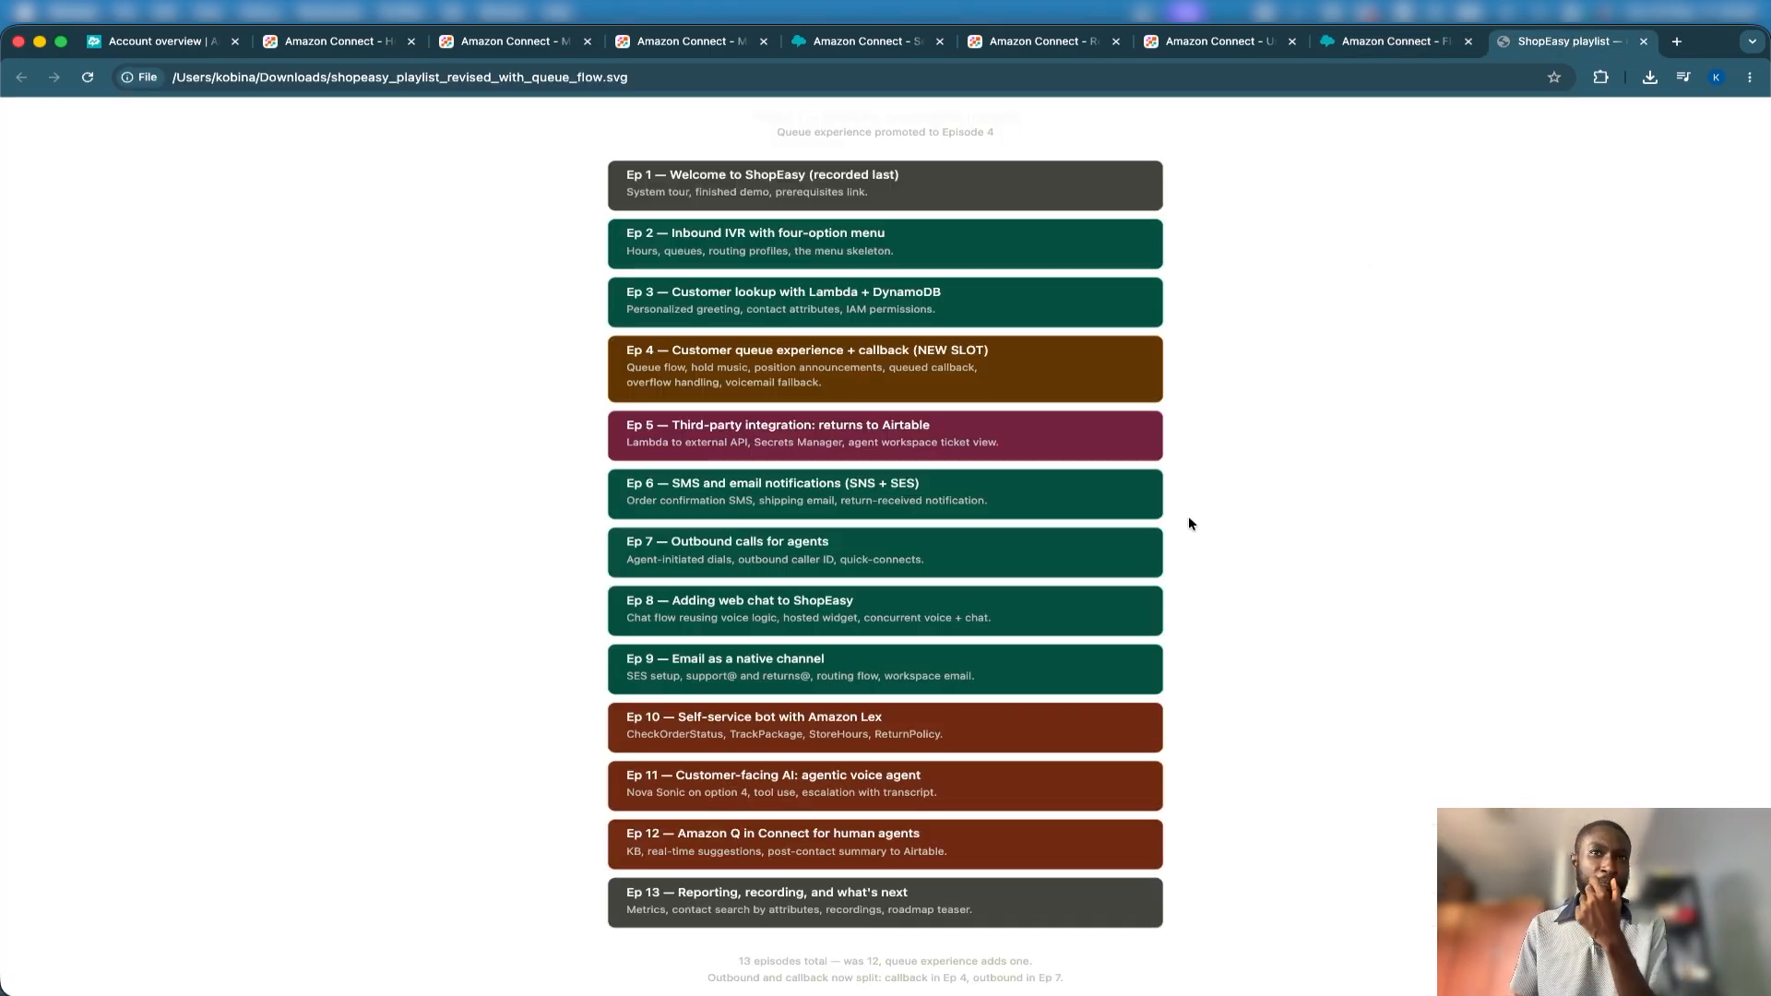
triple_click(885, 564)
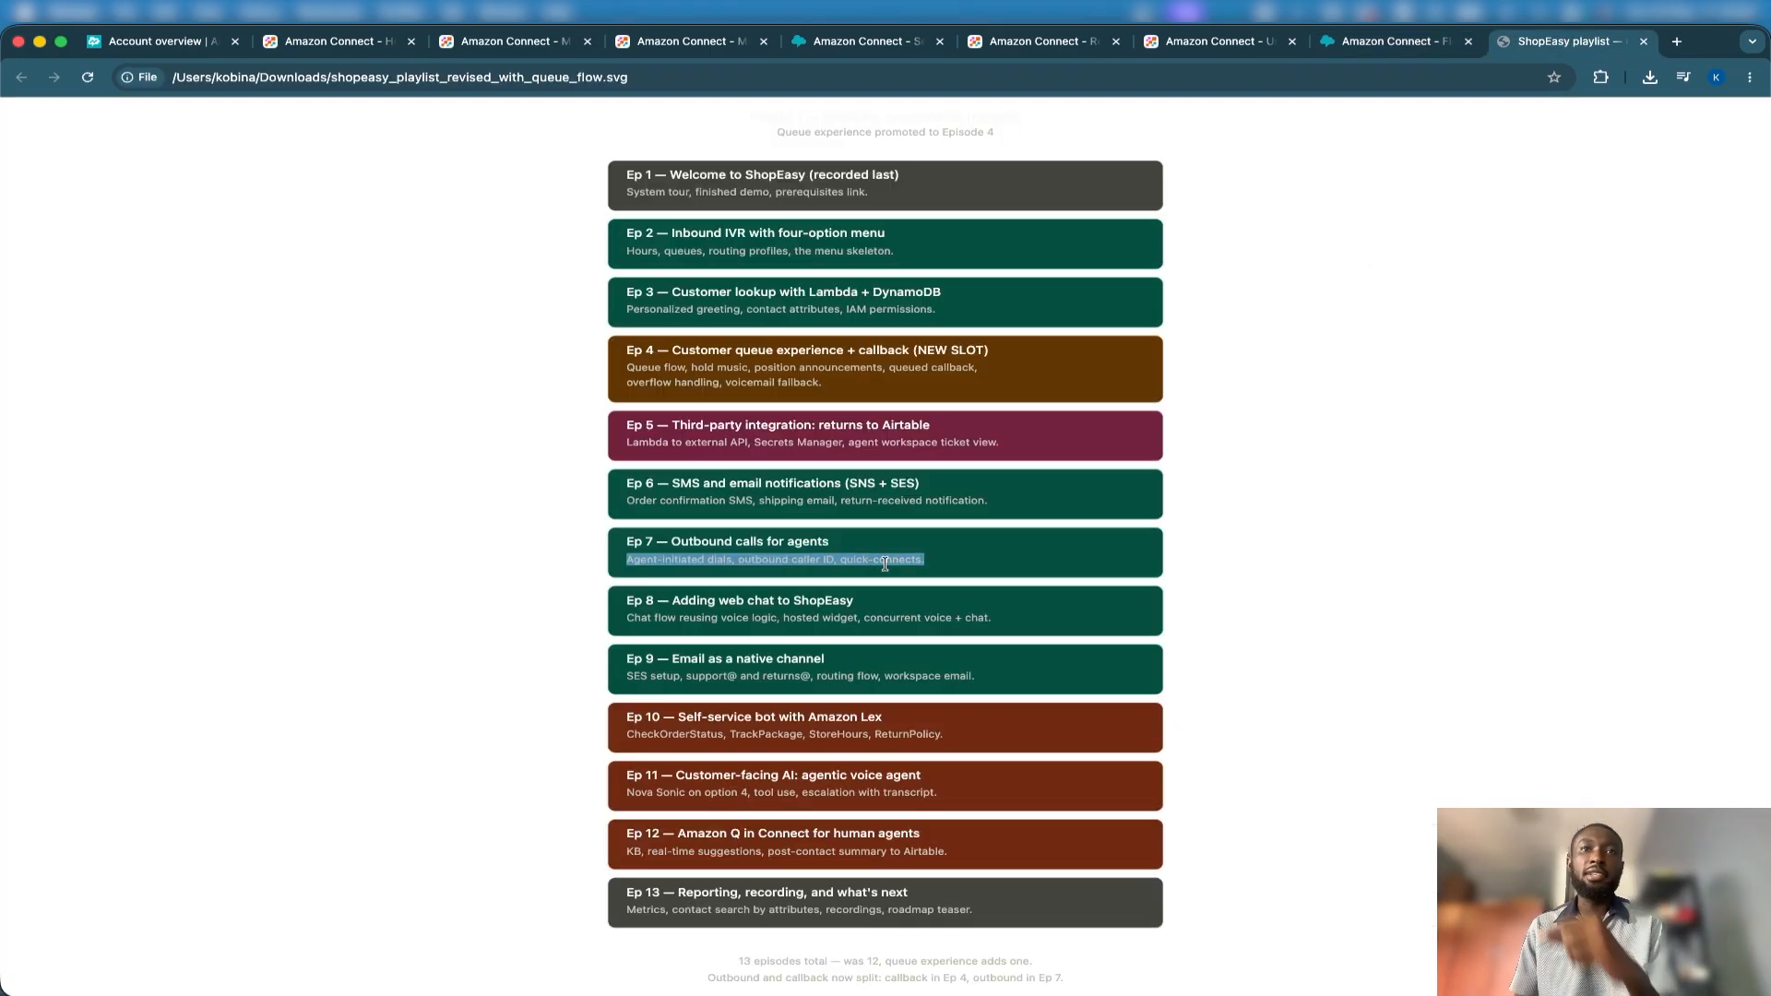
double_click(849, 555)
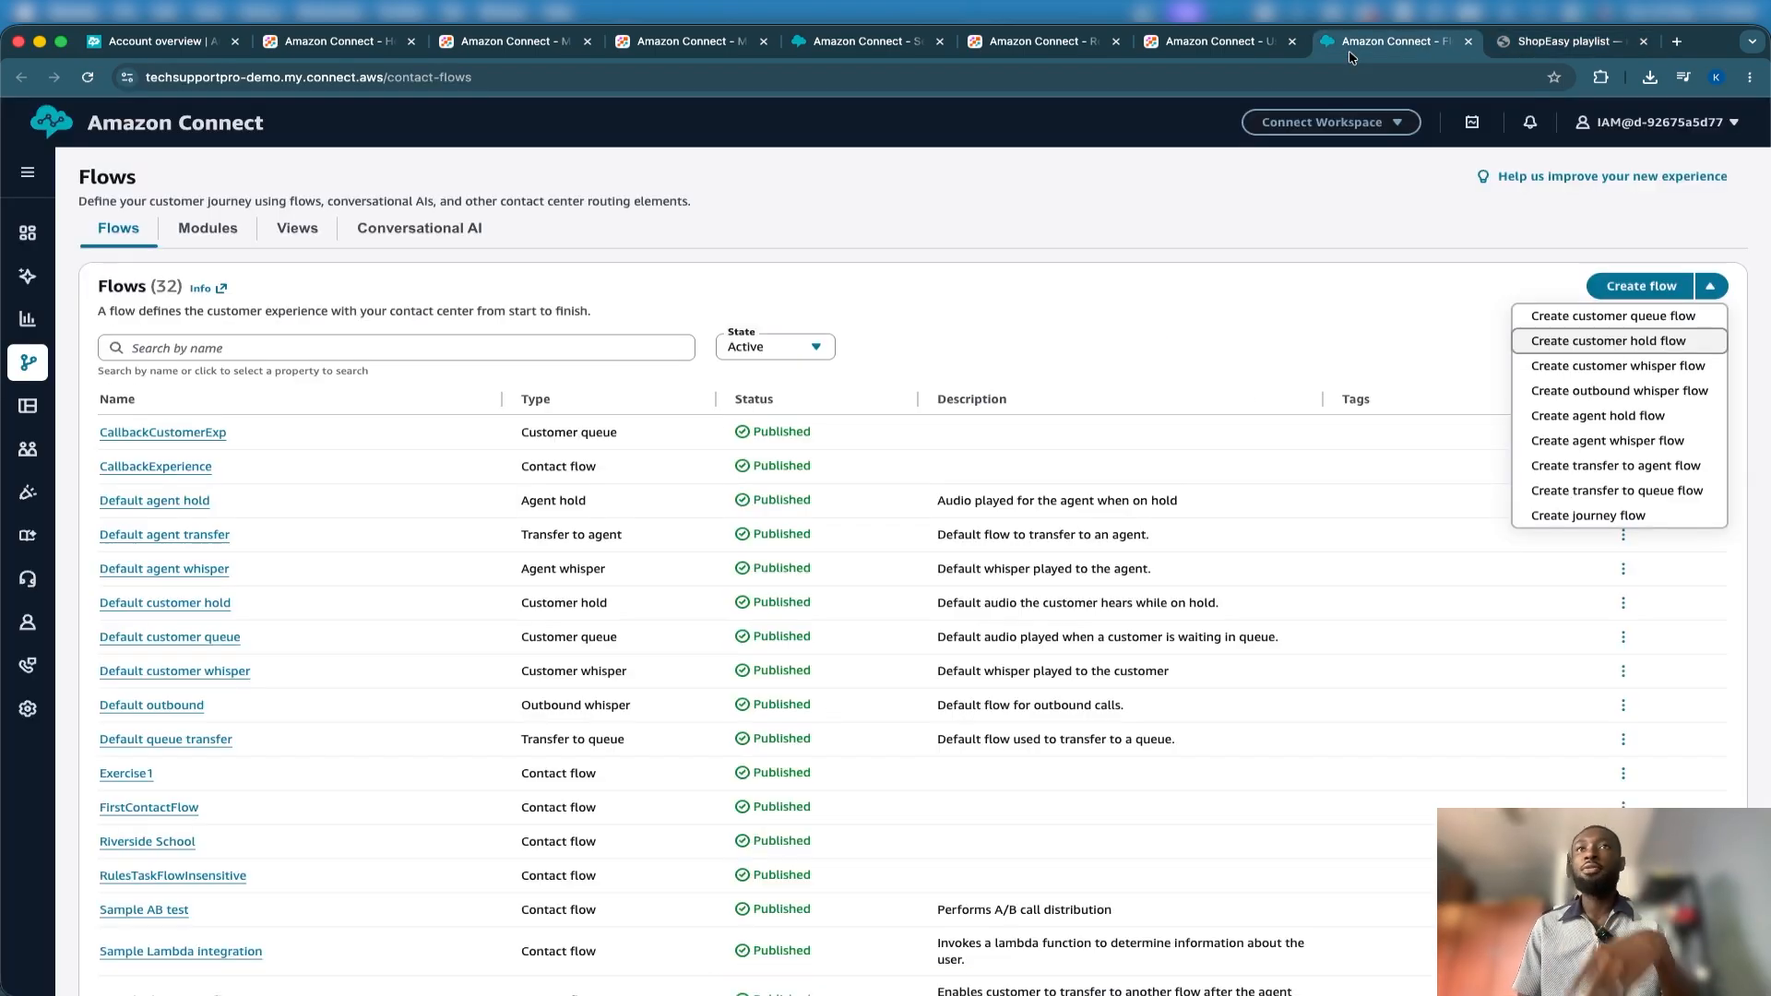
Return to the Flows page and create a new inbound contact flow.
click(1350, 47)
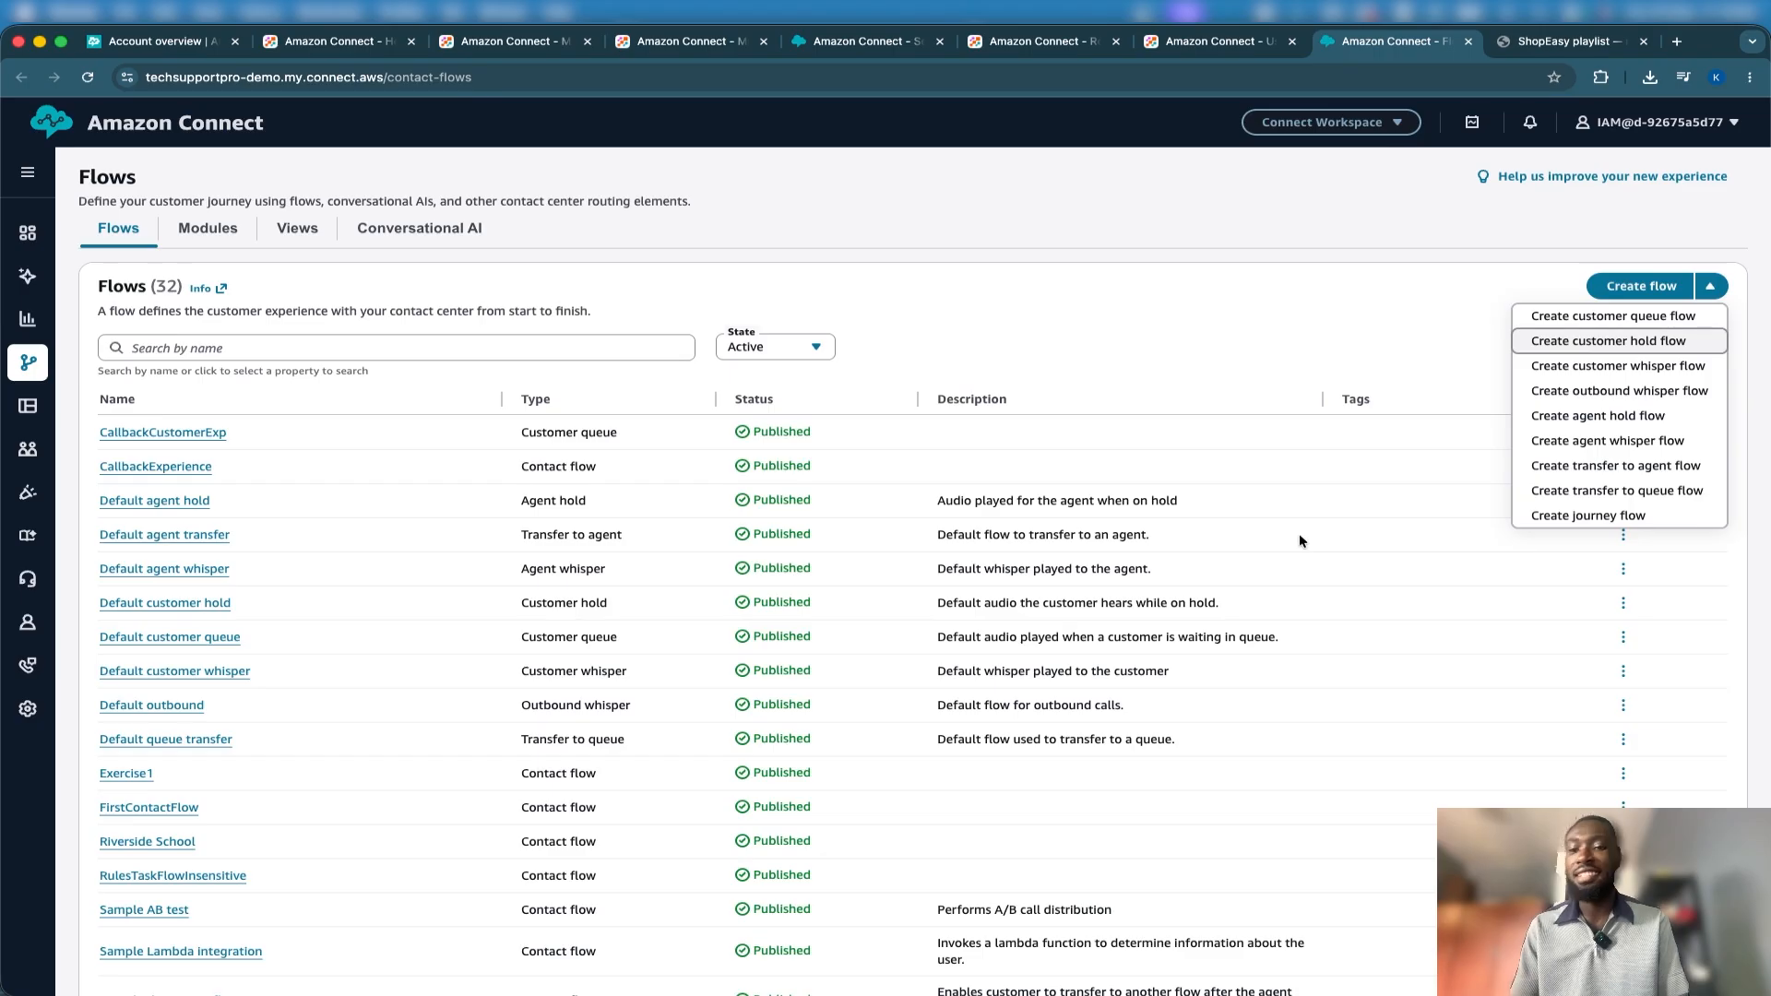
click(1262, 336)
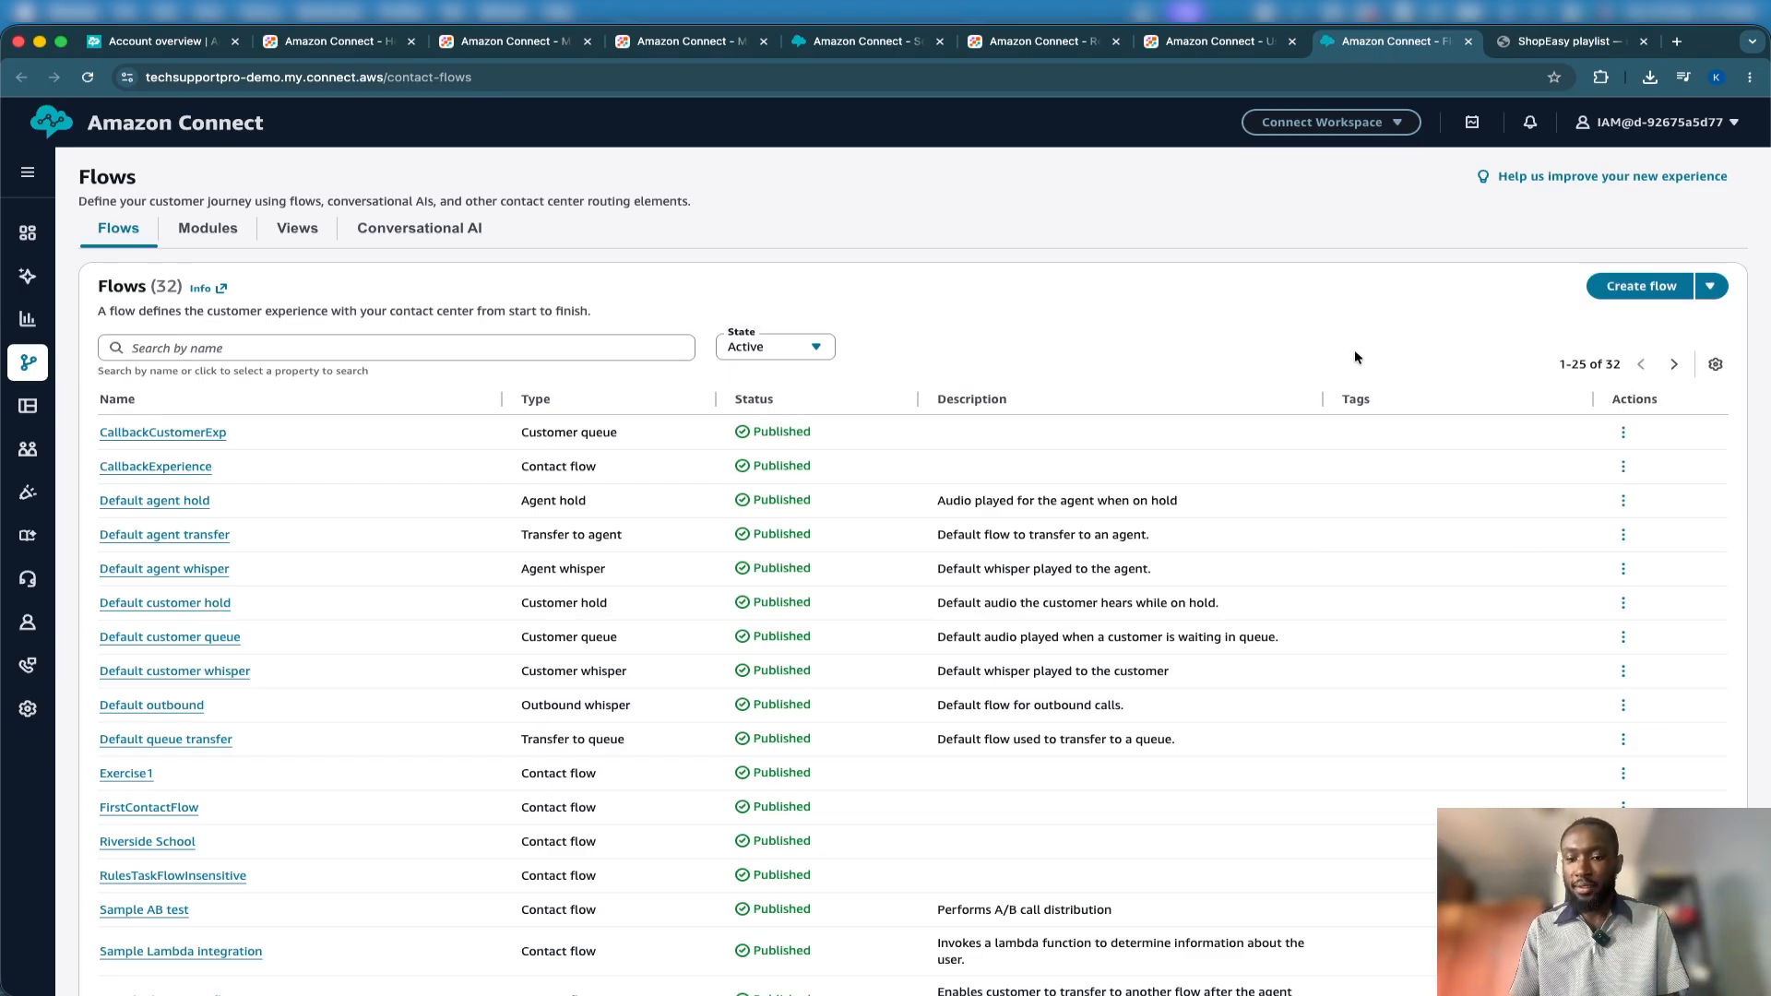
click(1611, 291)
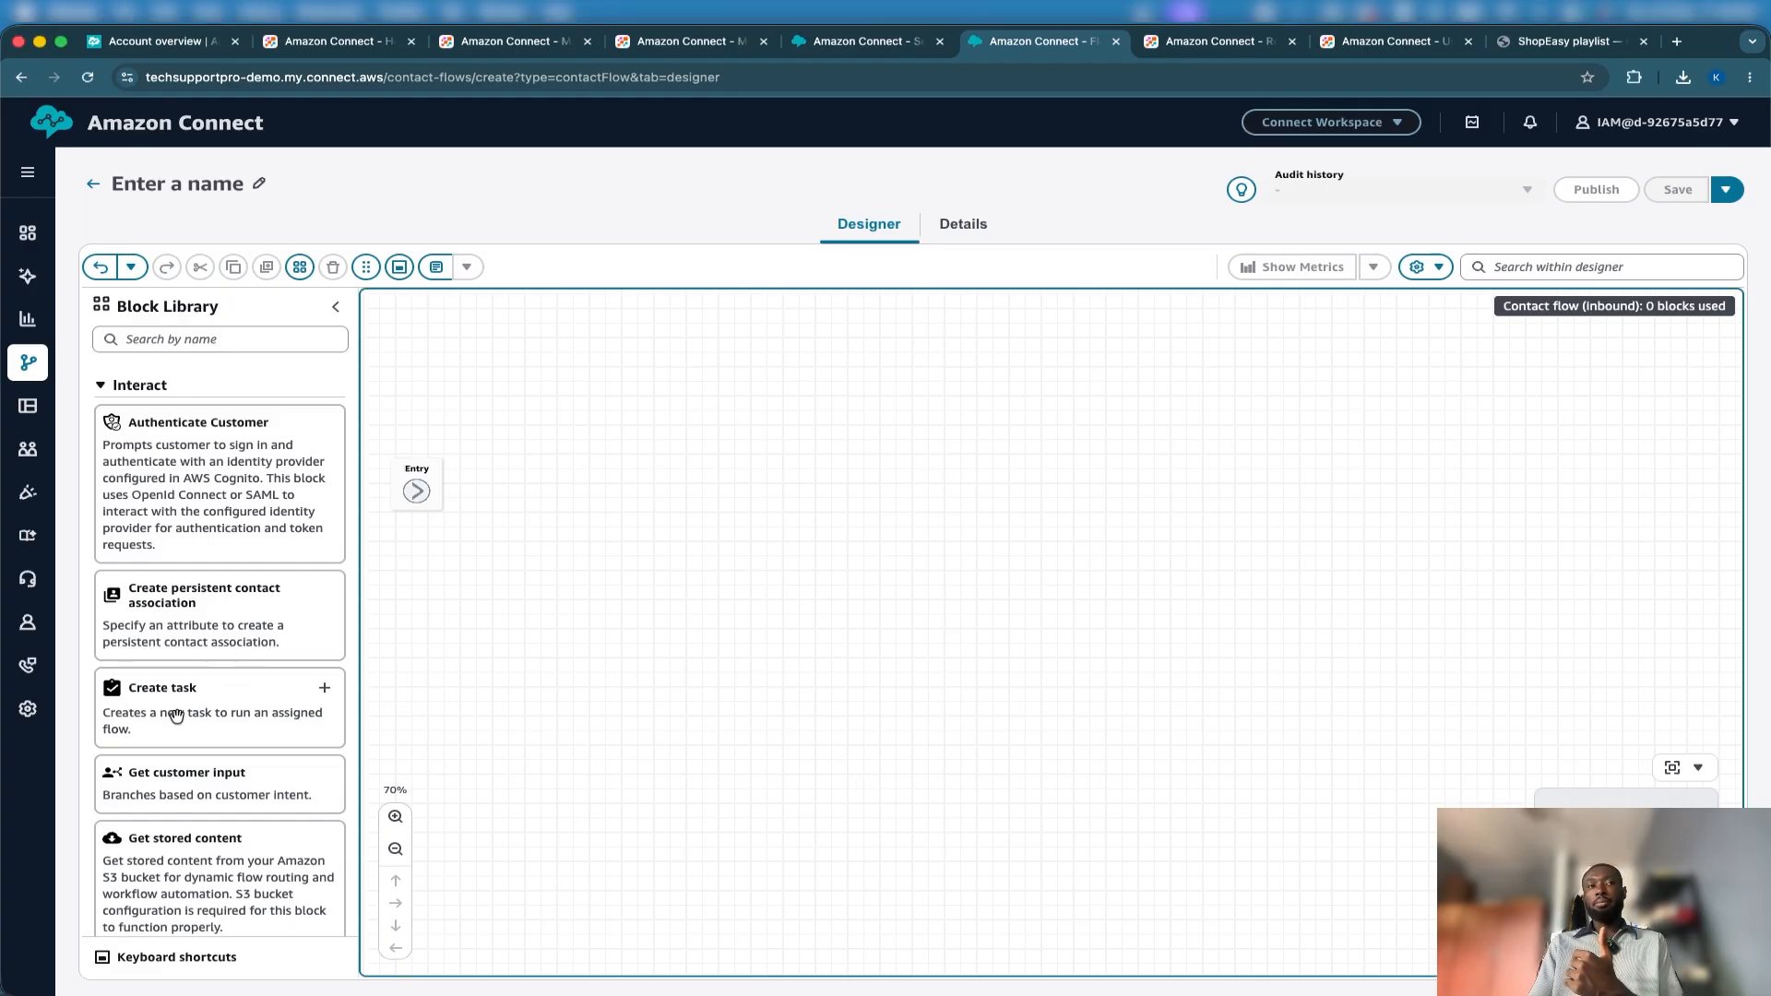
Try out placing a Create task block on the empty canvas and remove it again.
drag(182, 719, 674, 702)
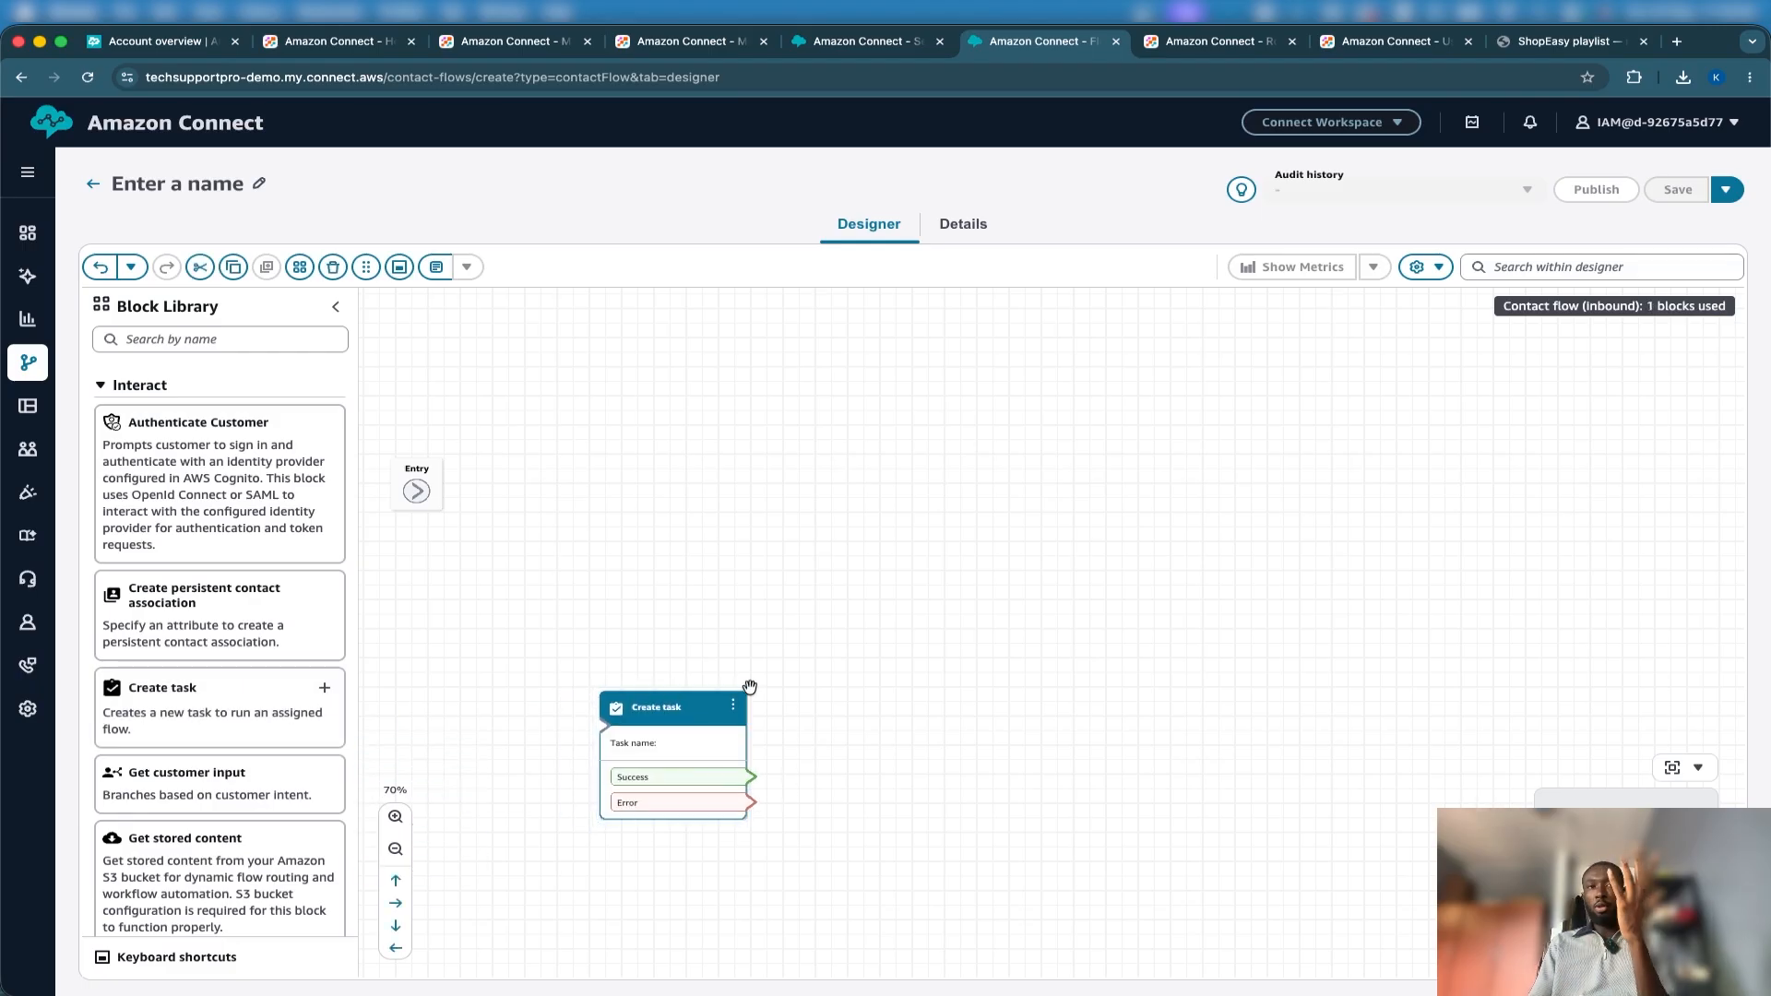
click(743, 709)
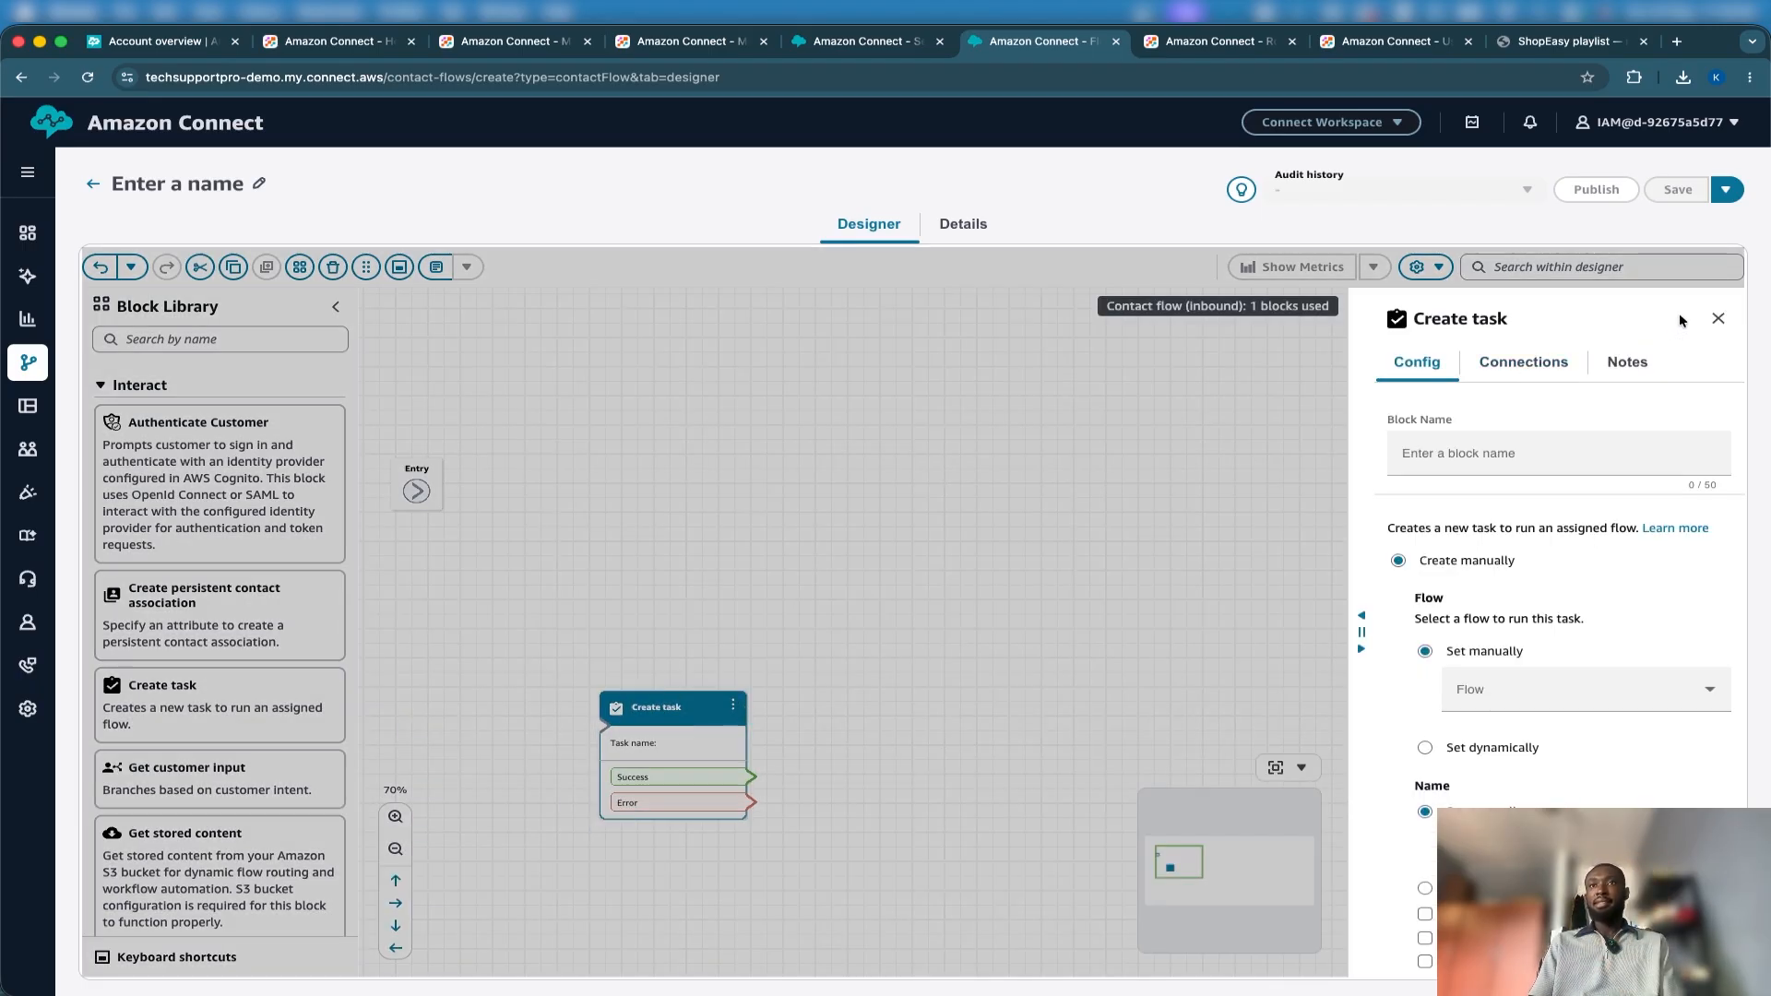
click(1718, 319)
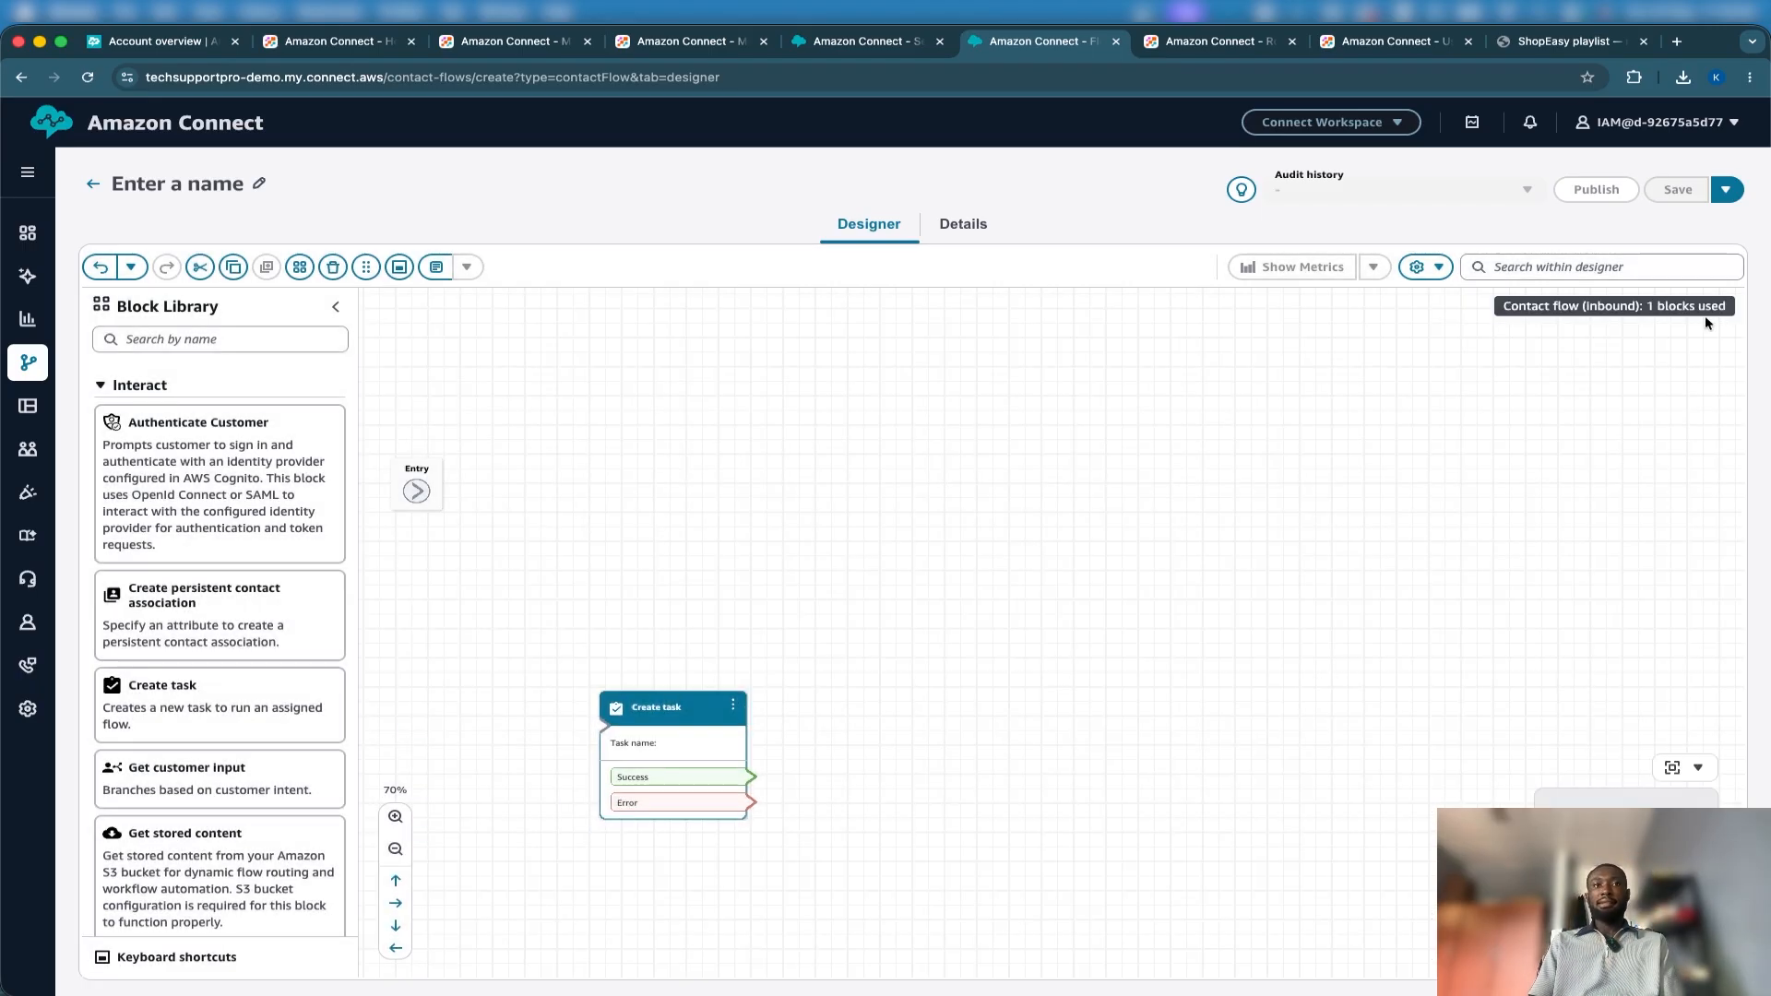
click(733, 713)
click(734, 713)
click(764, 751)
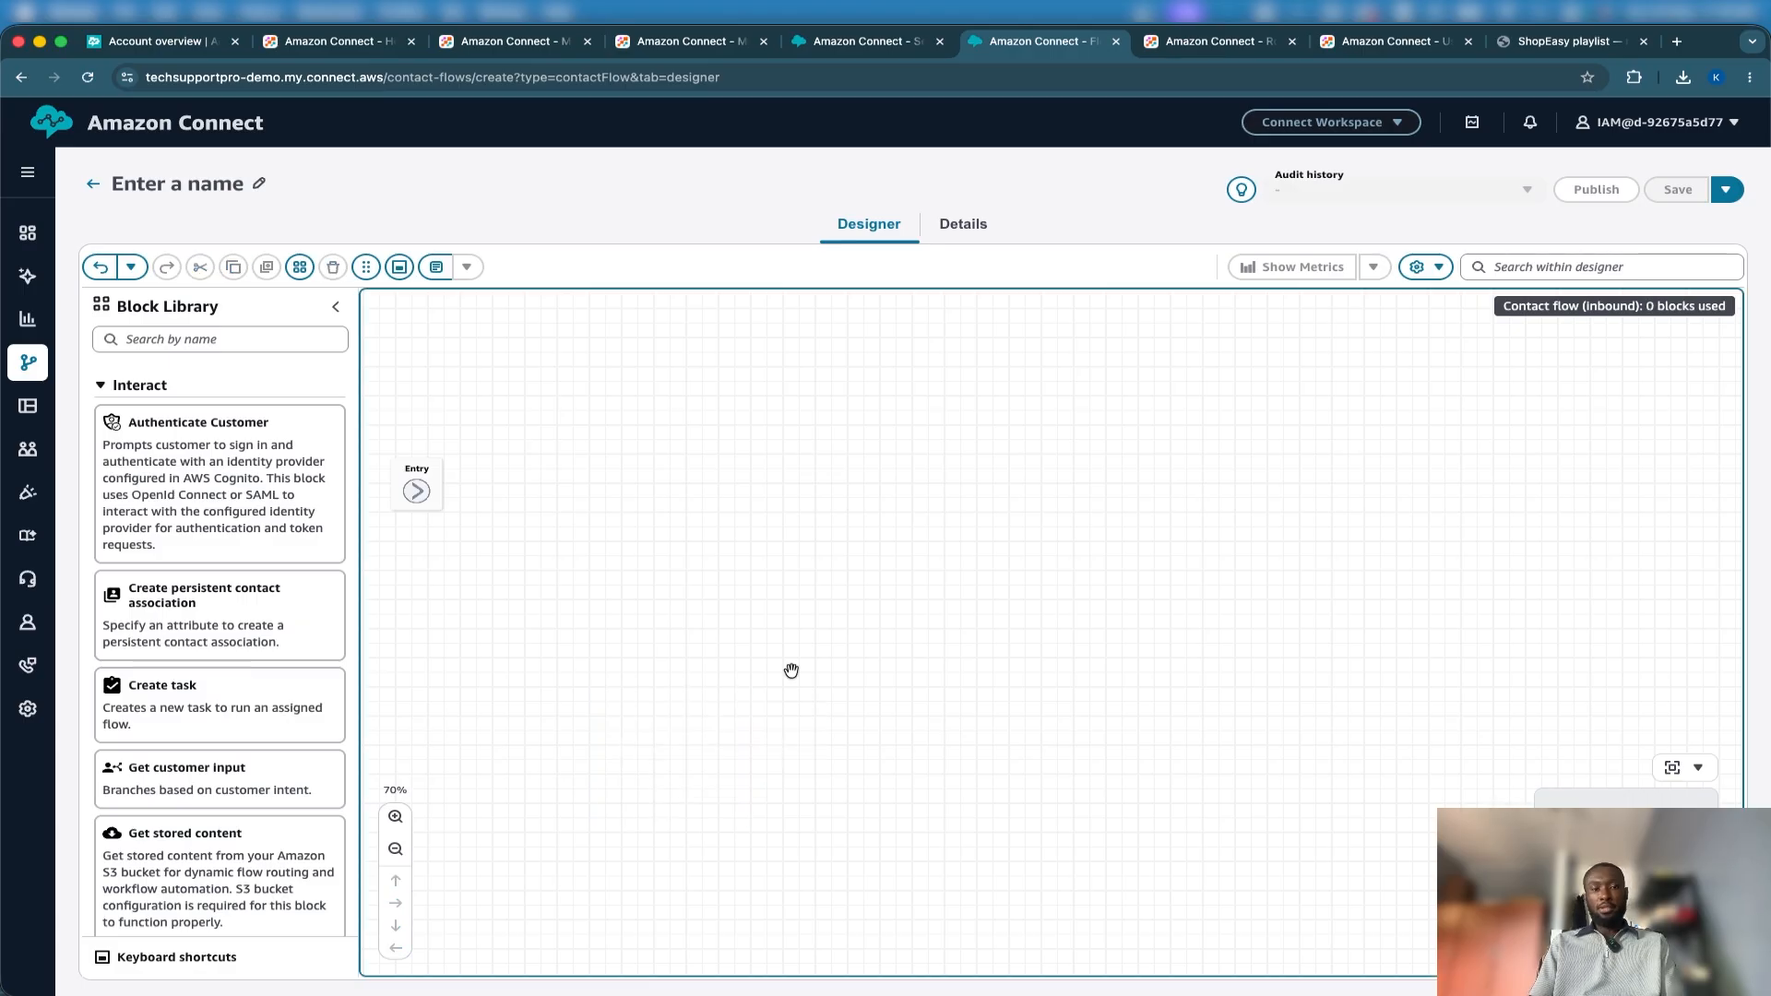
Paste the copied flow blocks beside the Entry block and connect Entry to the set-logging block.
key(ctrl+v)
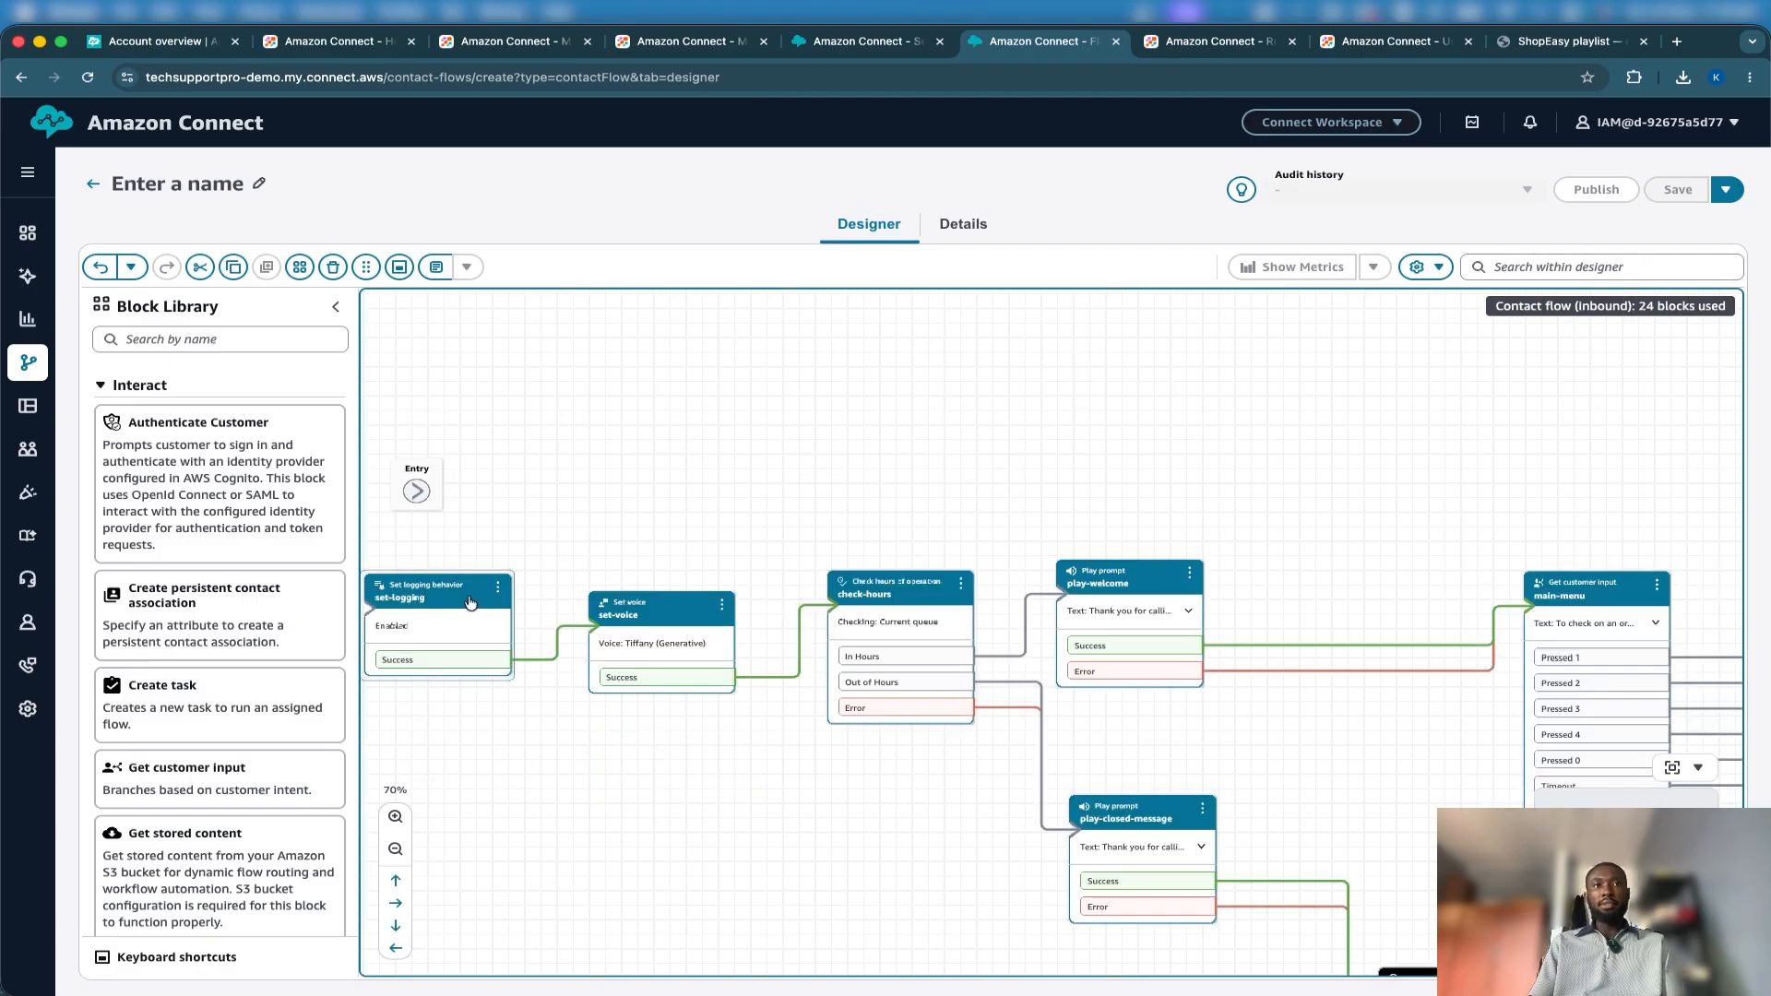
drag(470, 602, 664, 465)
click(574, 663)
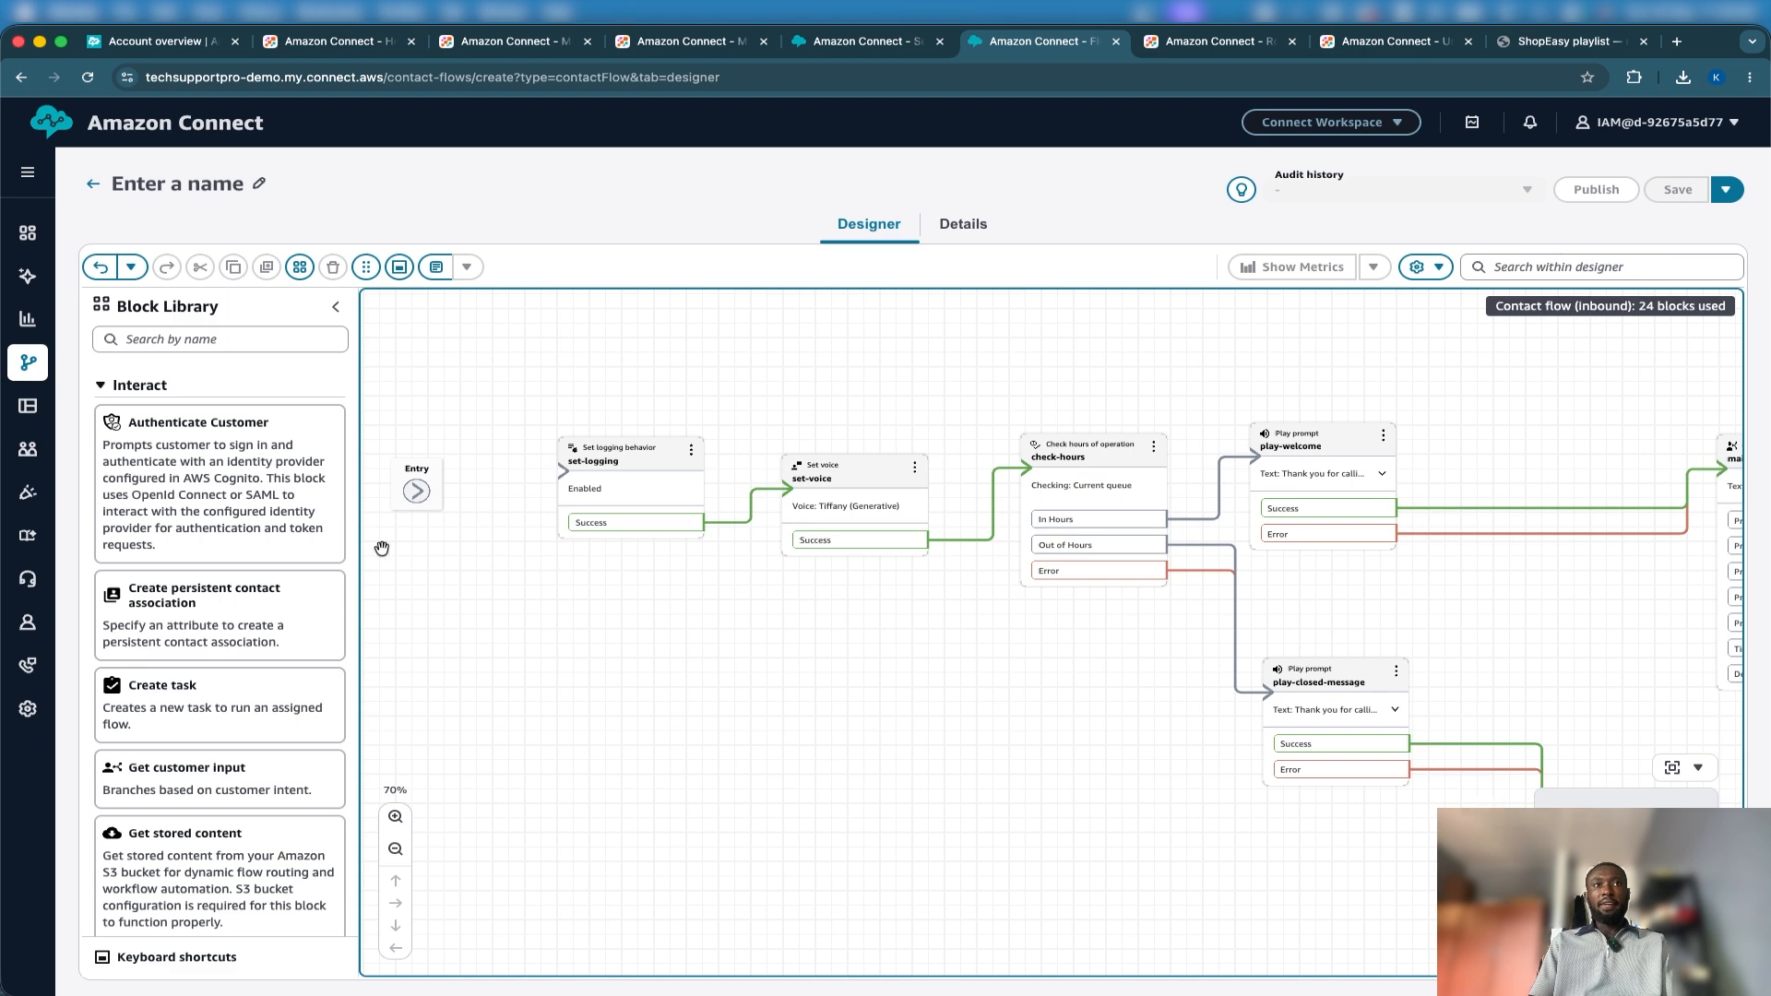
drag(417, 490, 634, 472)
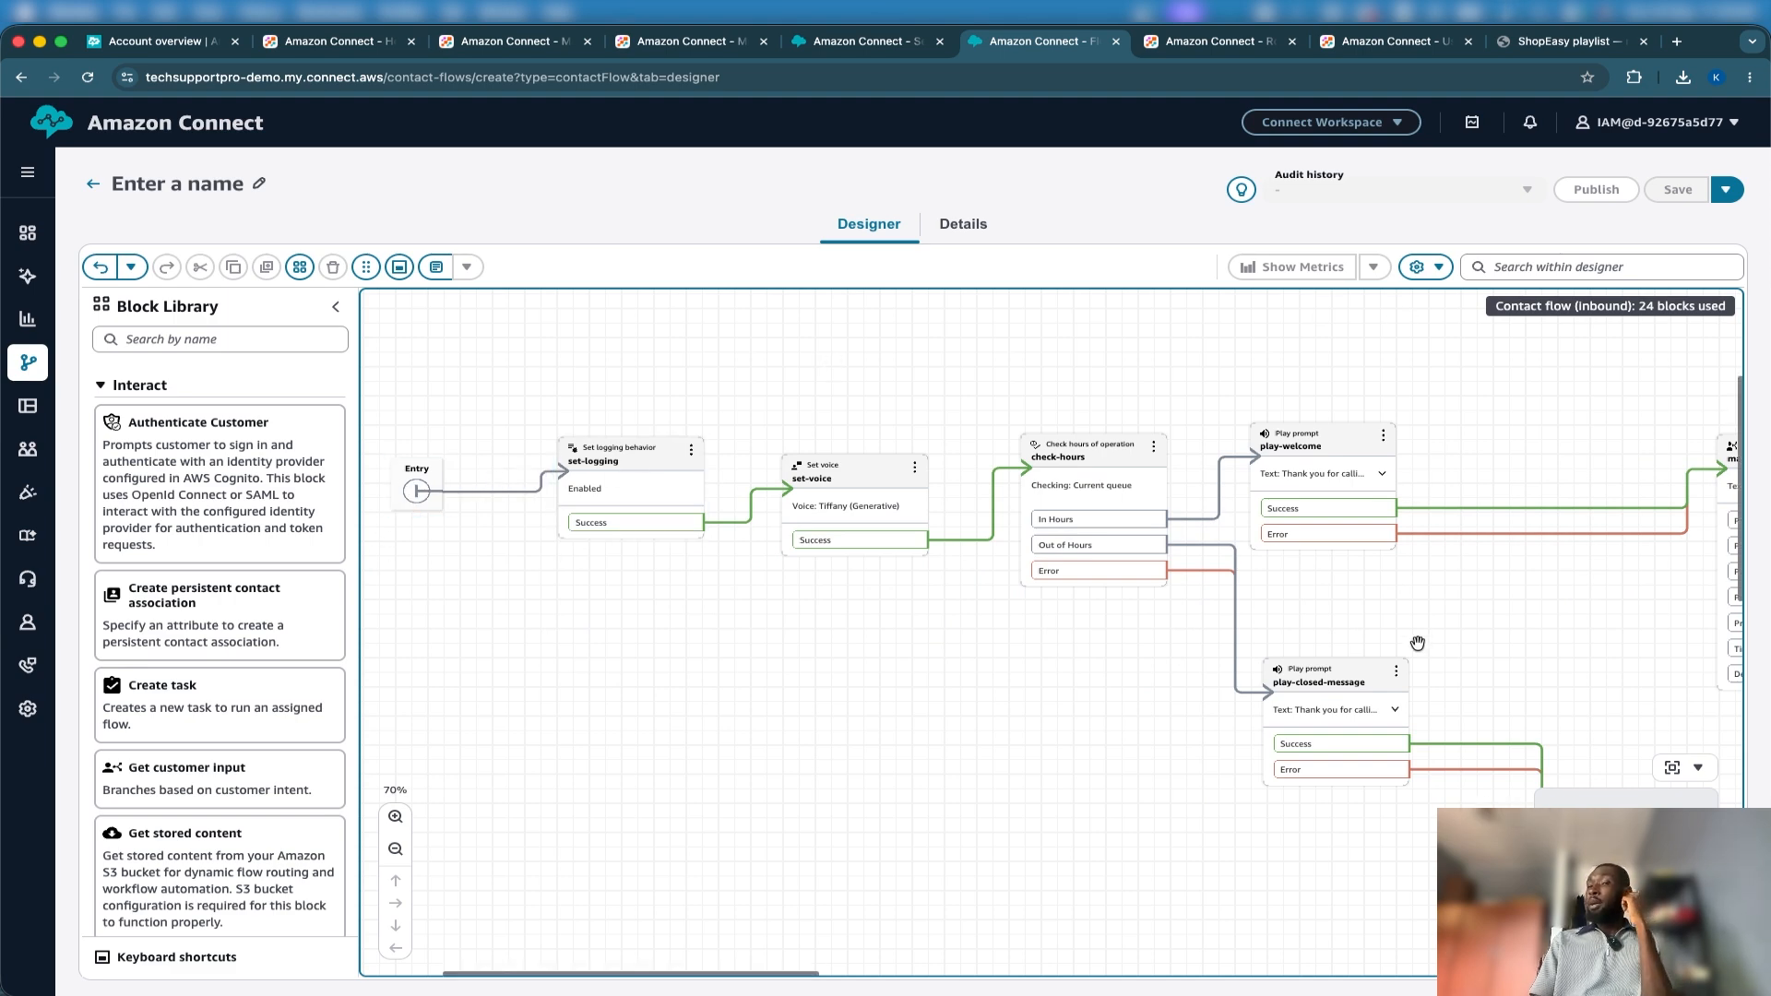
Look over the branches of the pasted flow and view the flow import dialog without importing a file.
scroll(1418, 643, right, 3)
scroll(1418, 643, down, 10)
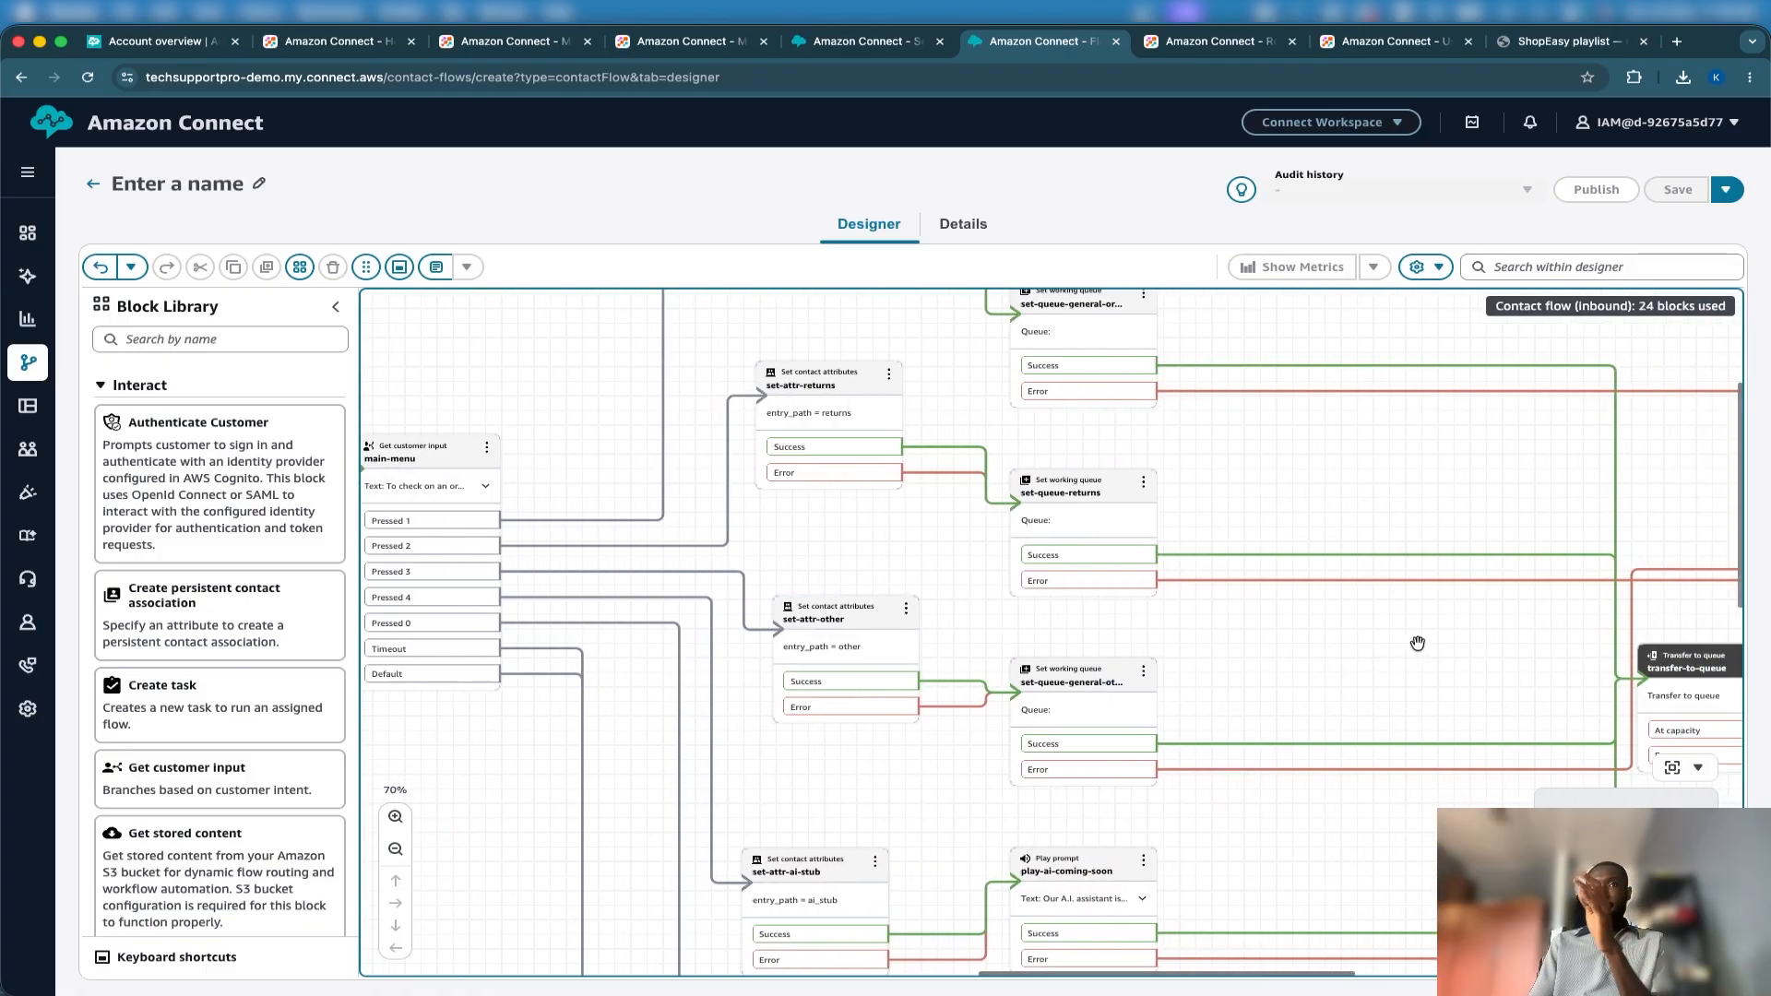
scroll(1418, 646, up, 10)
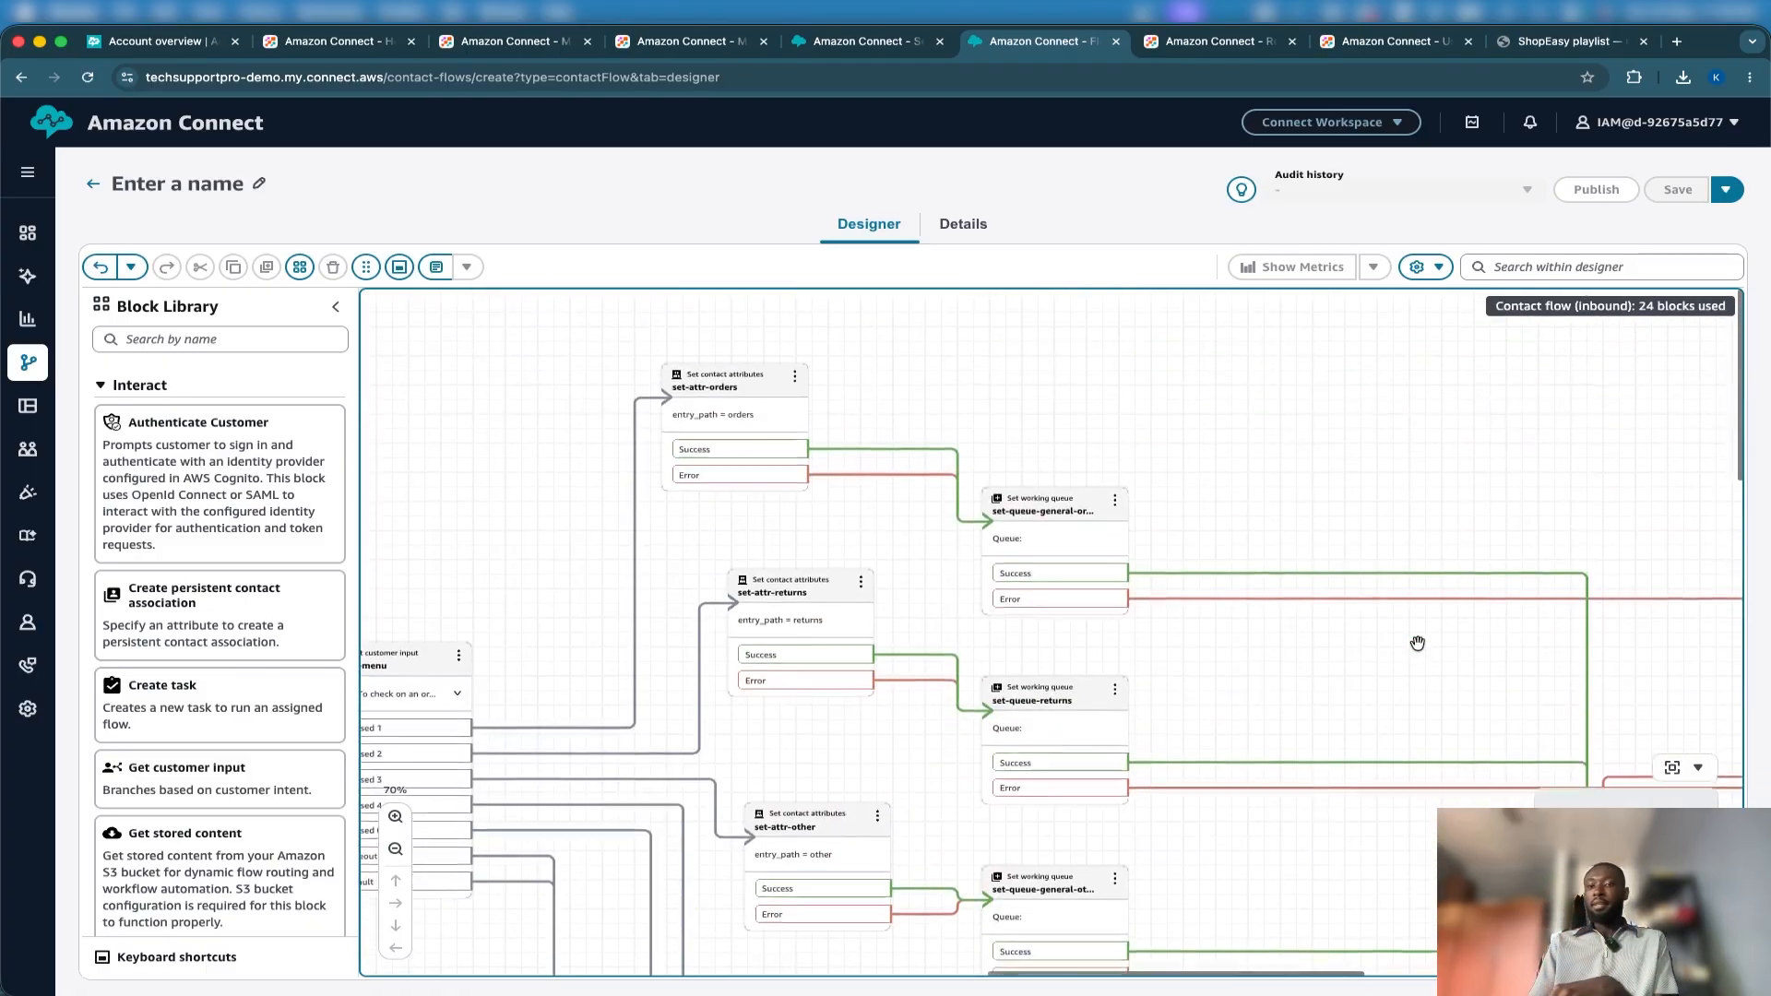
scroll(1418, 643, left, 3)
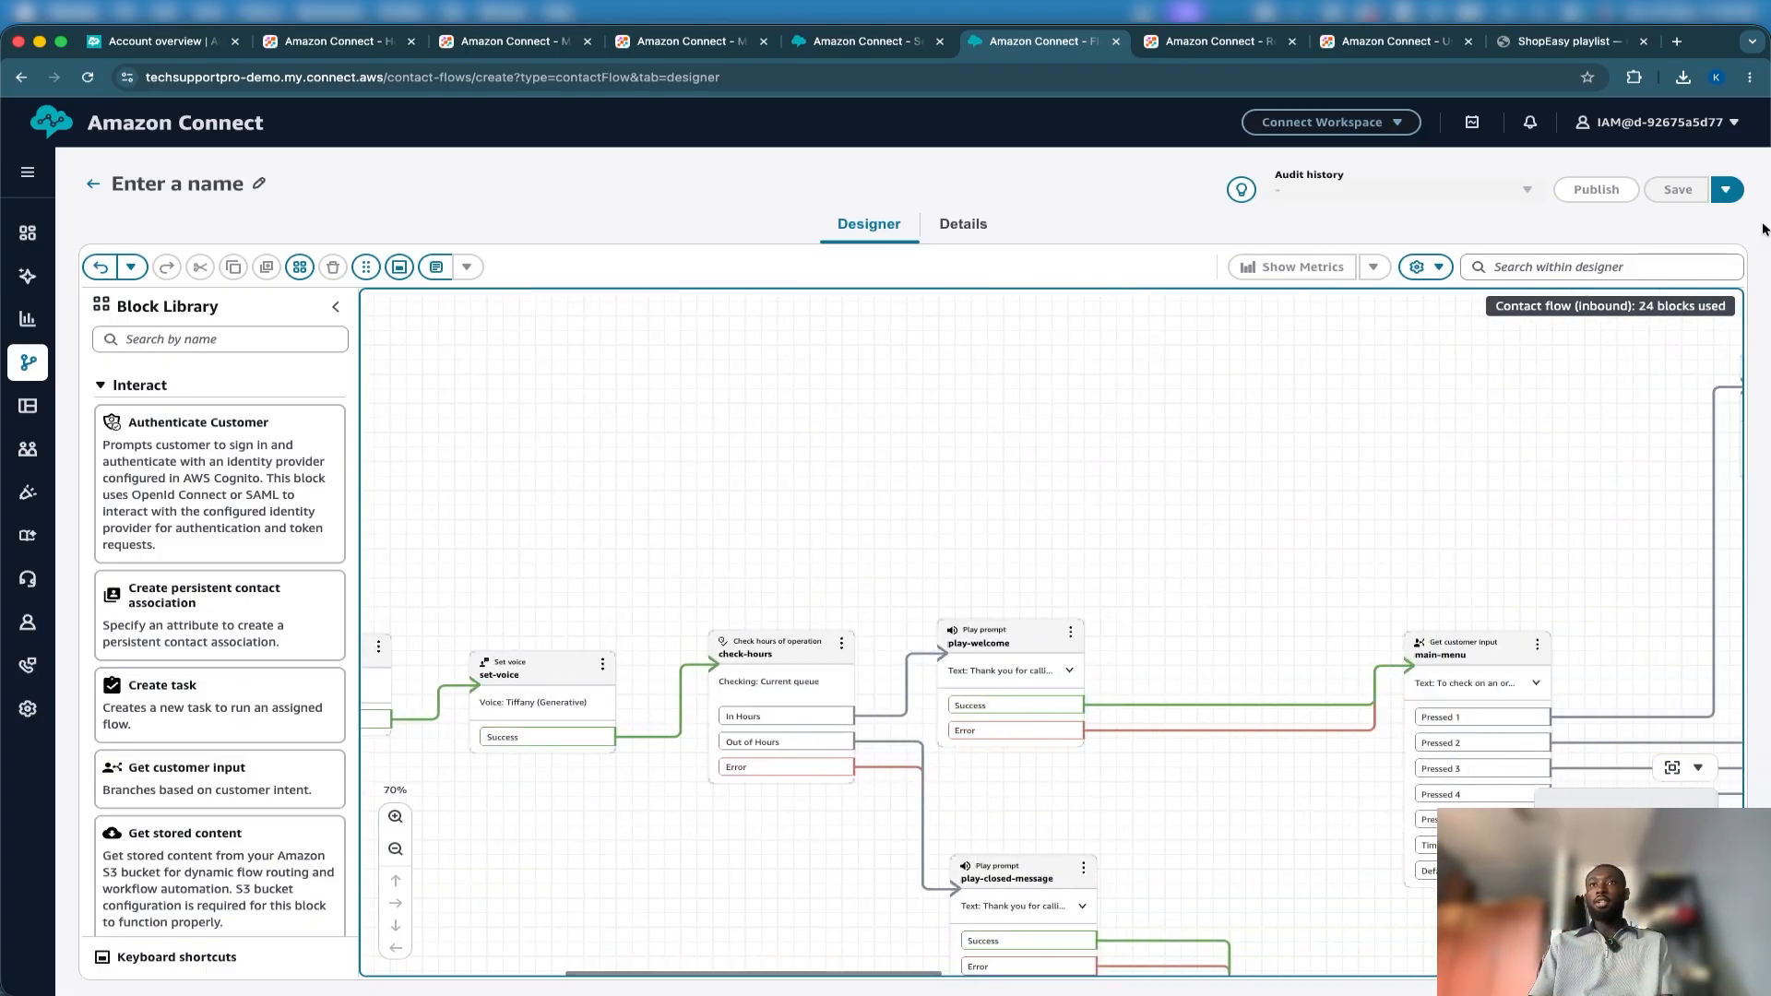
click(1727, 191)
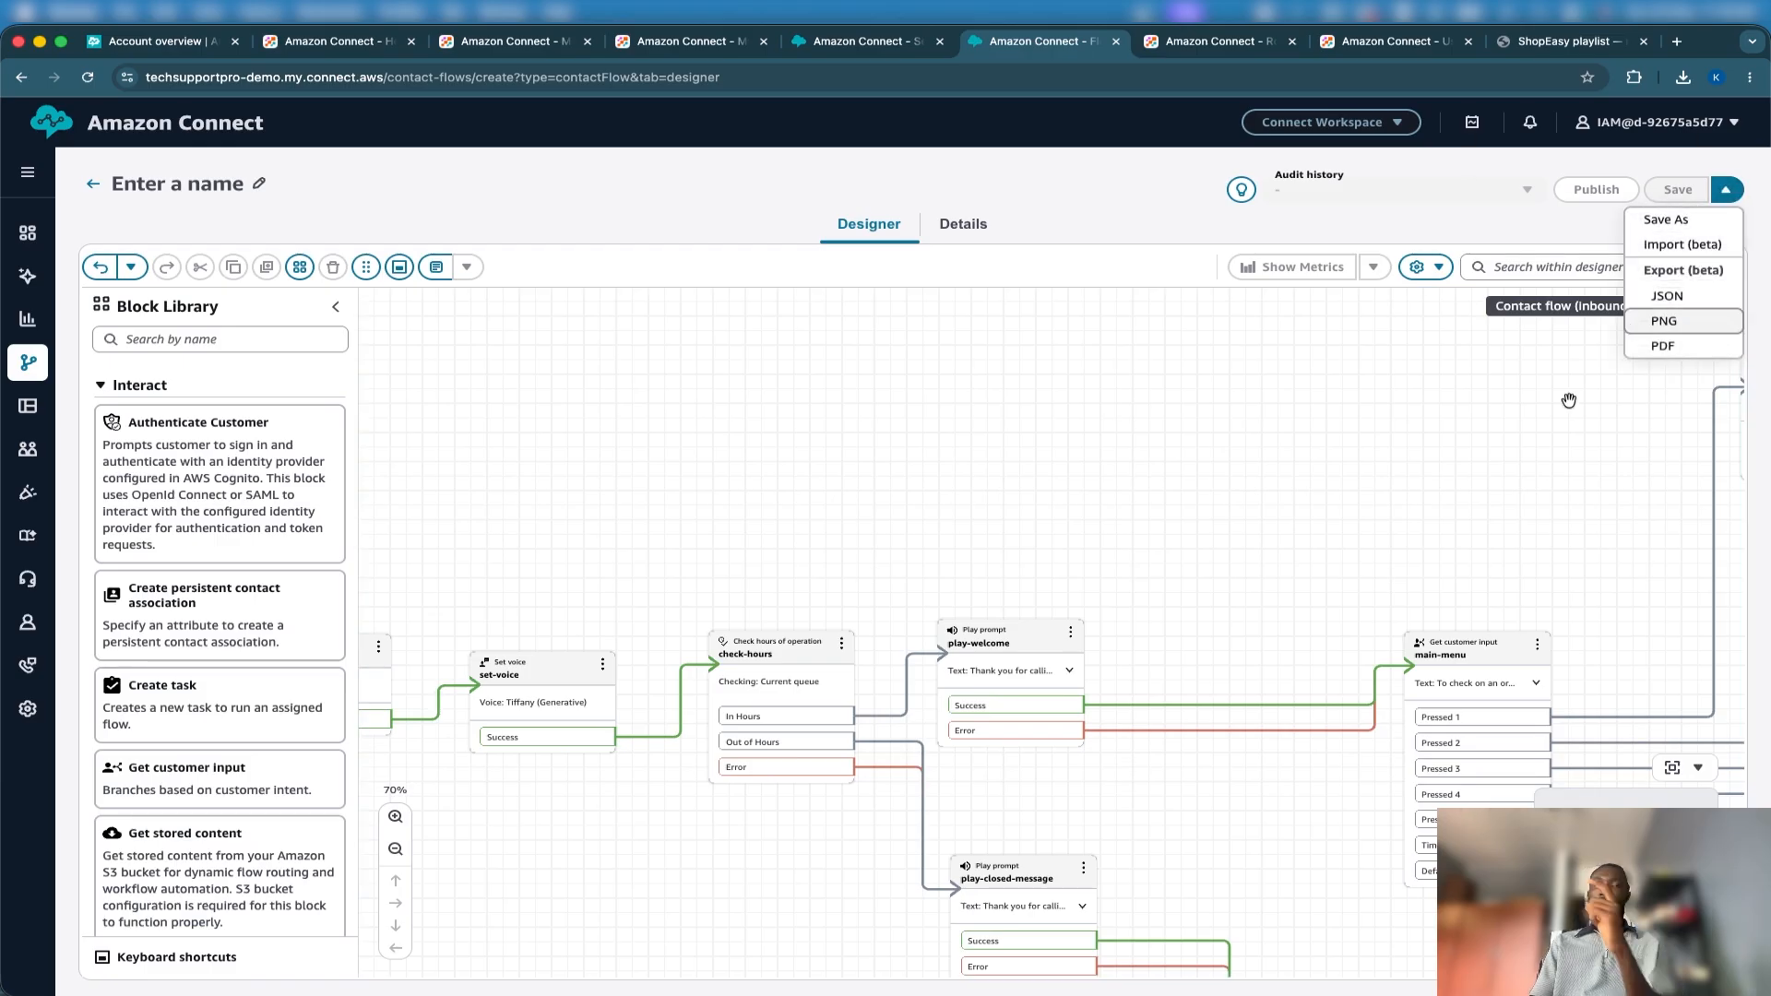
click(1691, 245)
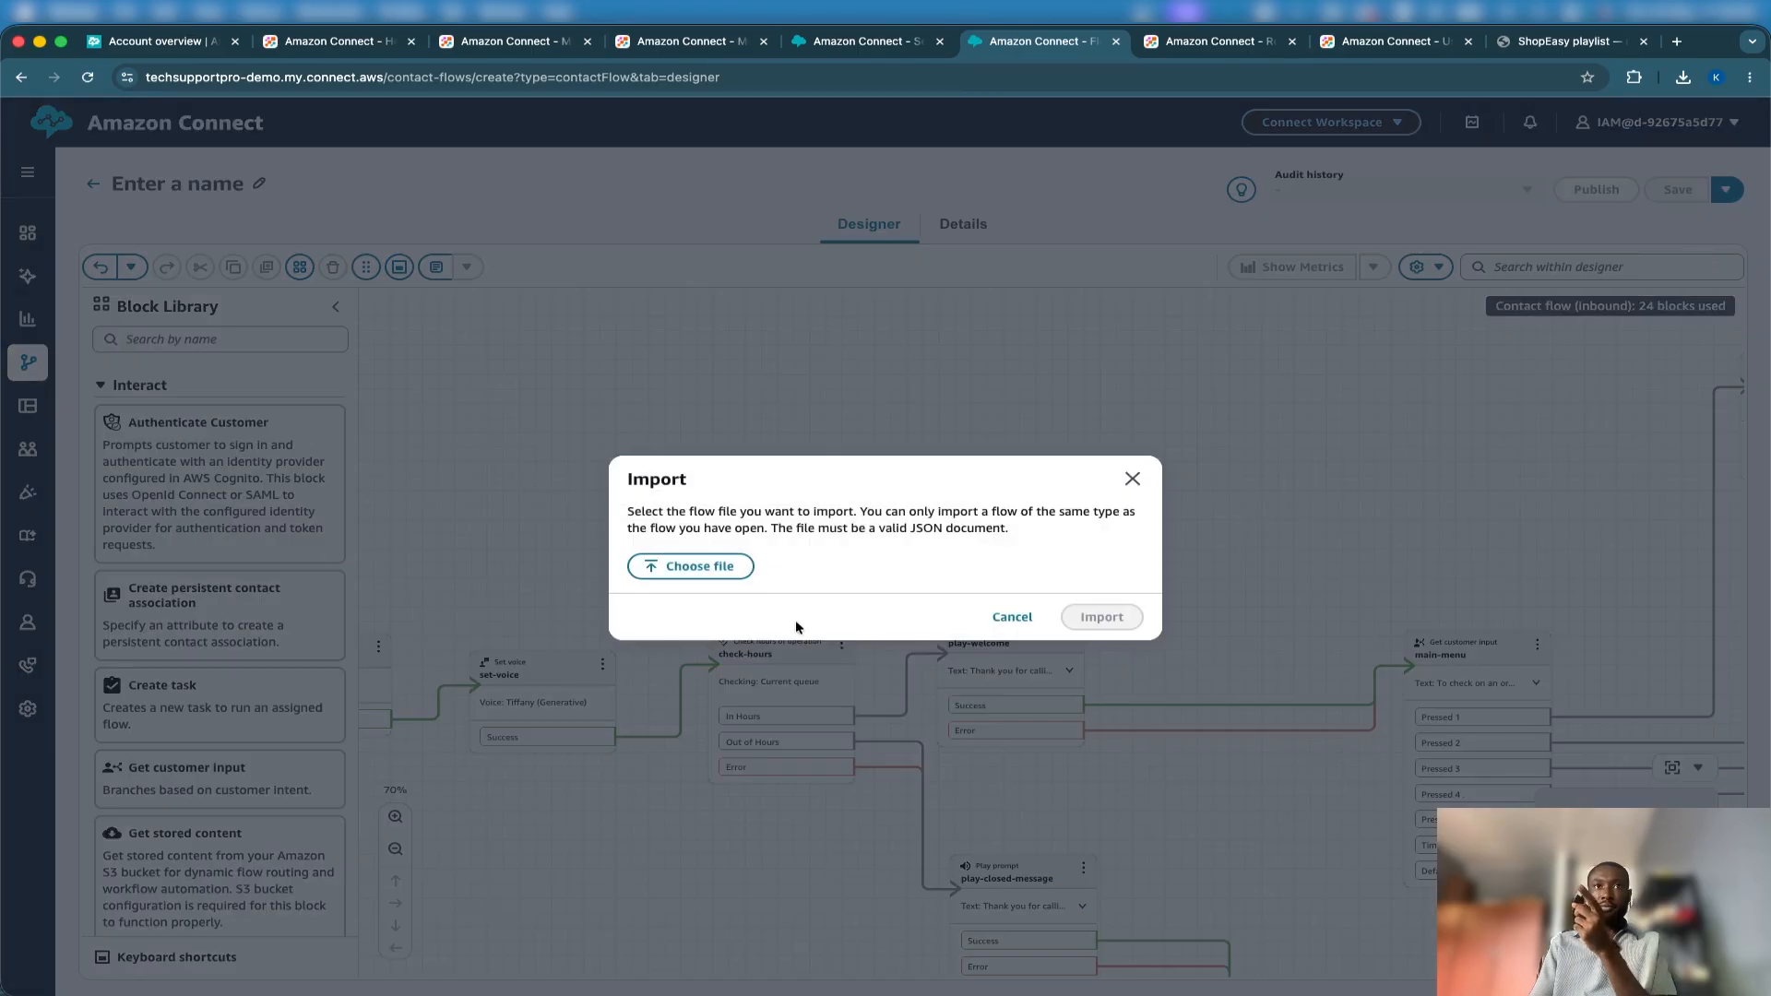
click(1129, 478)
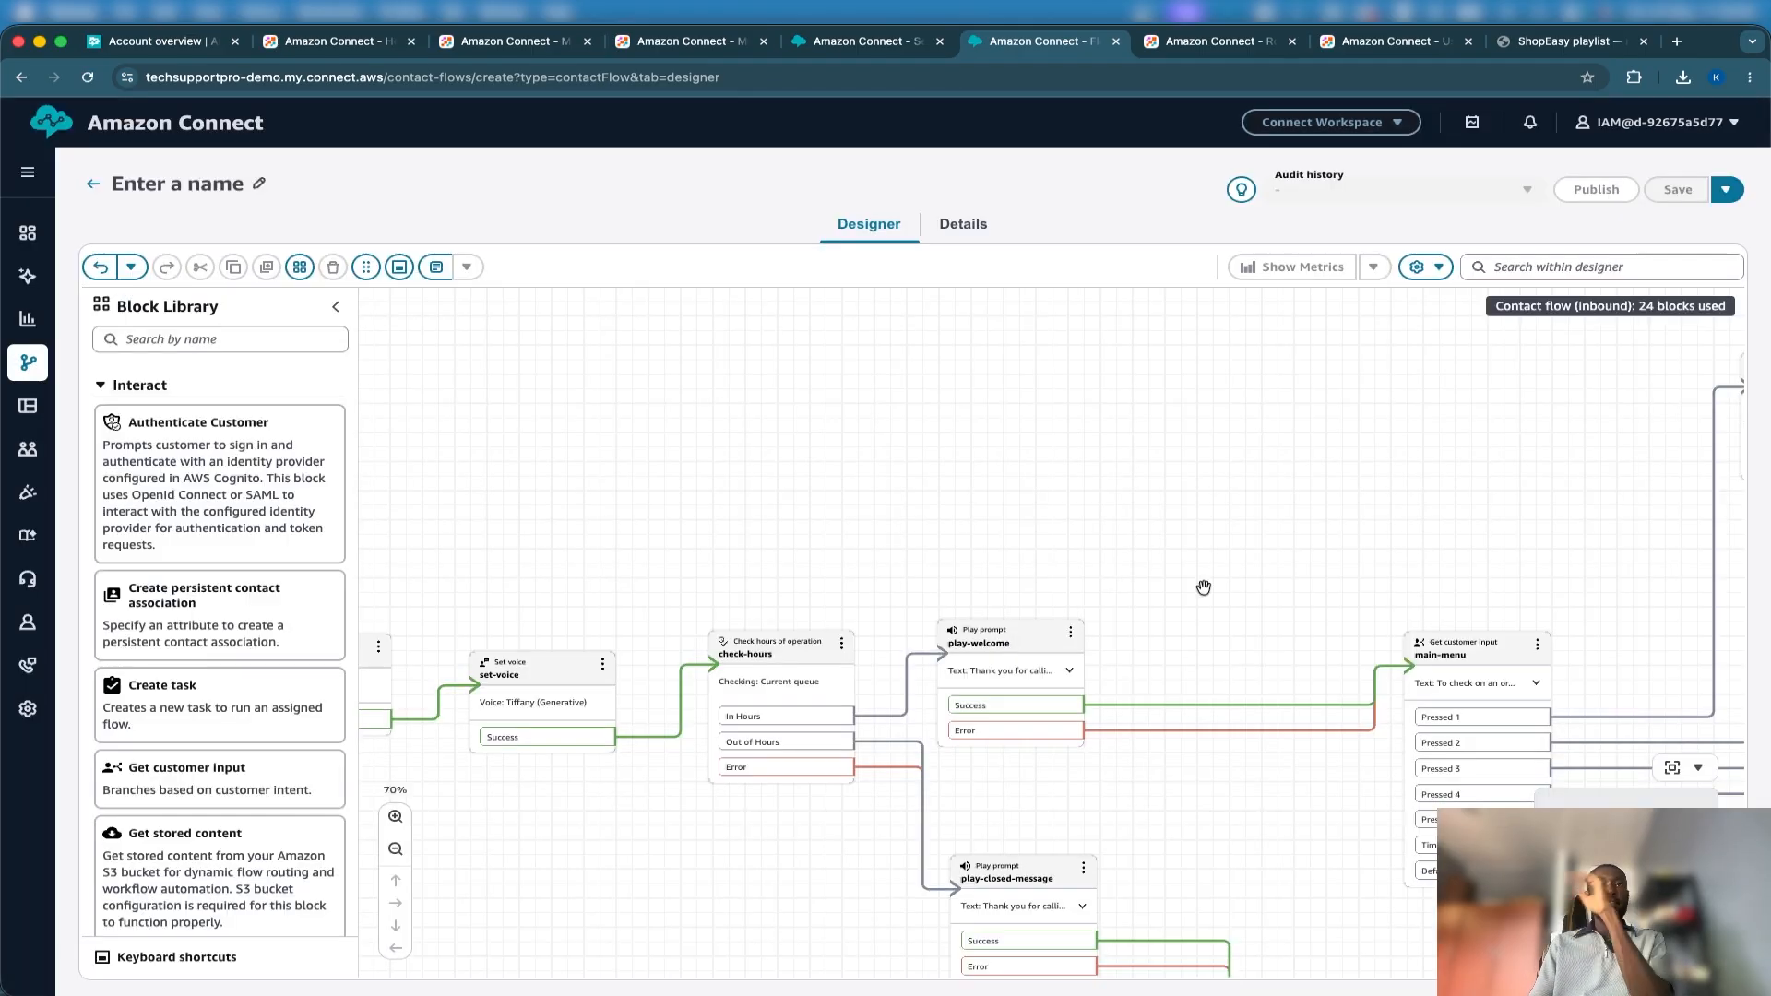
Name the new flow "ShopEasy Main Inbound".
scroll(1209, 595, left, 5)
scroll(1209, 595, down, 3)
scroll(1224, 619, up, 5)
scroll(1224, 619, right, 3)
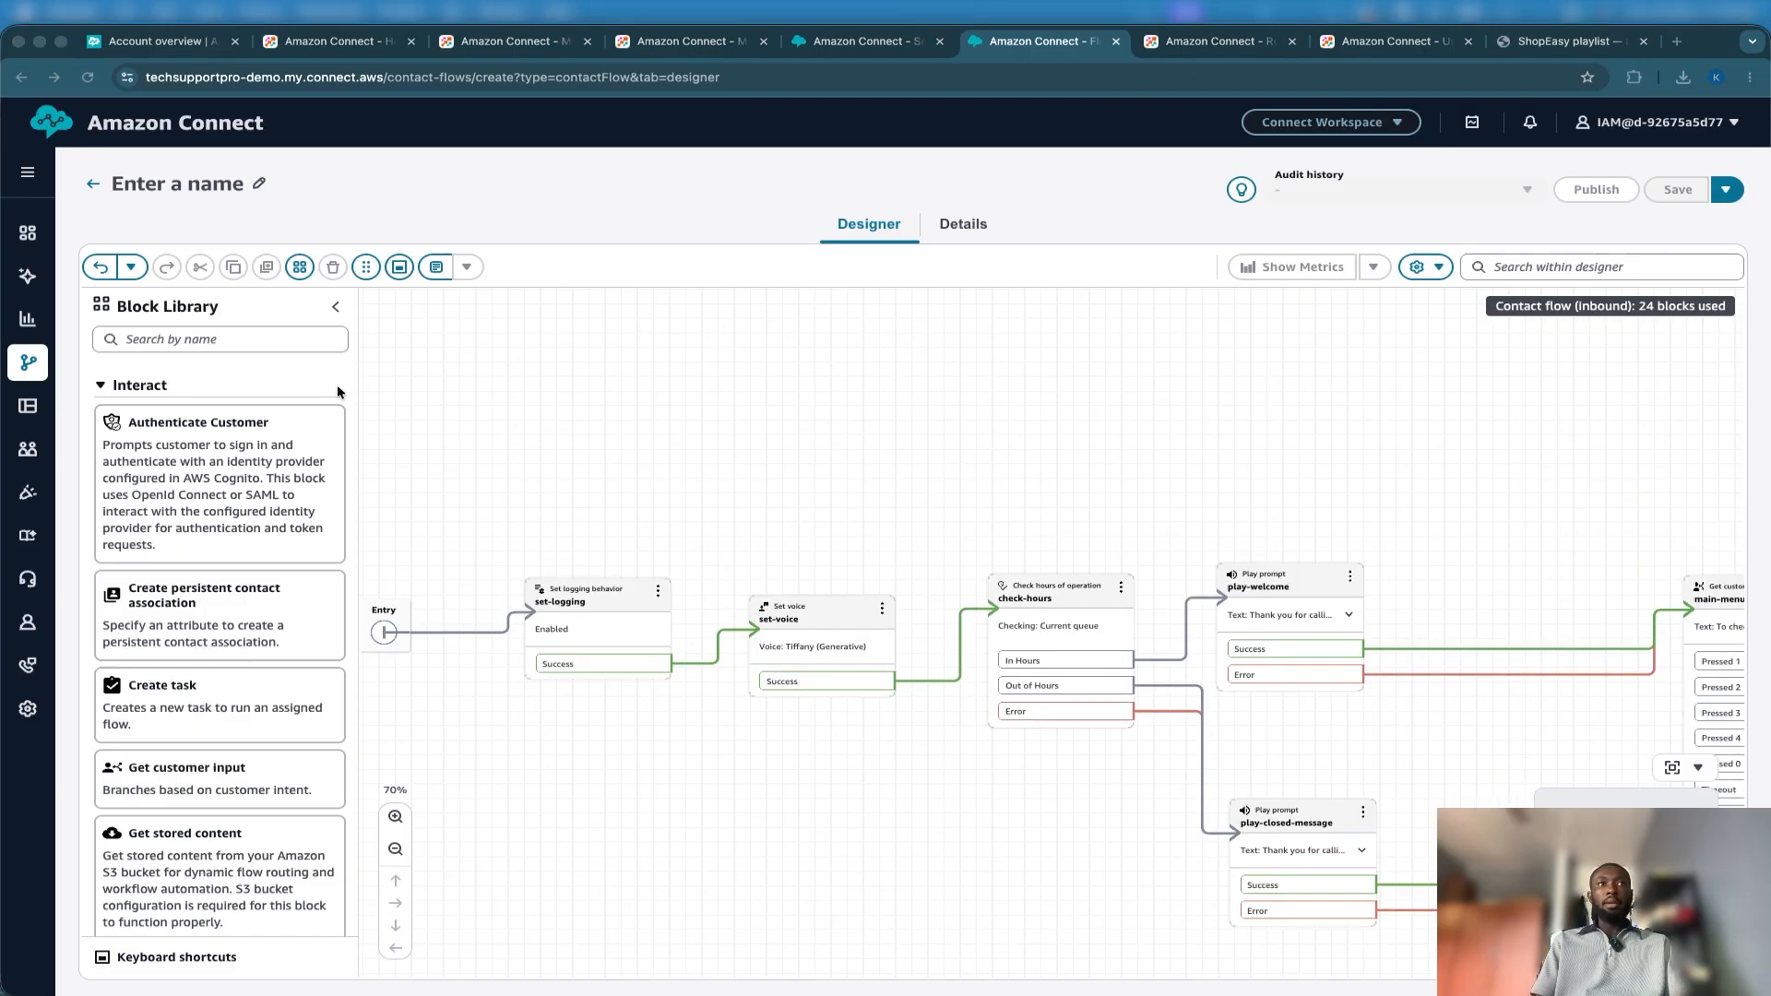
click(258, 185)
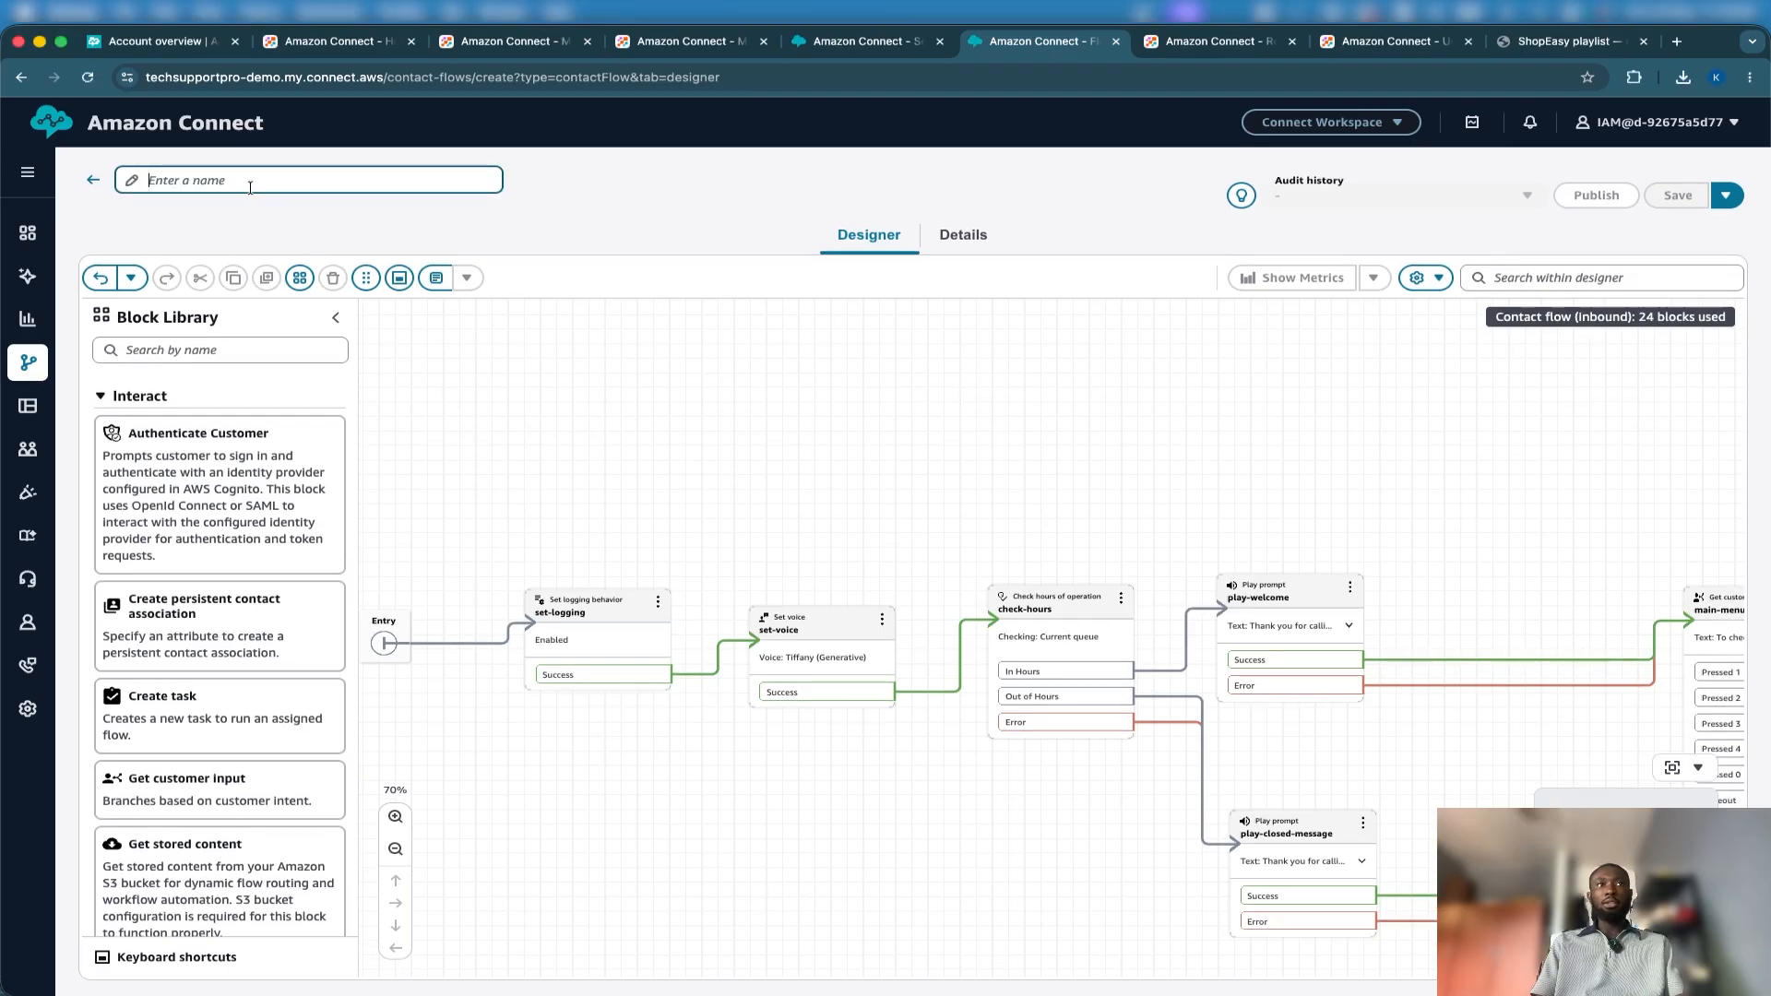
text(ShopEasy Main Inbound)
click(596, 214)
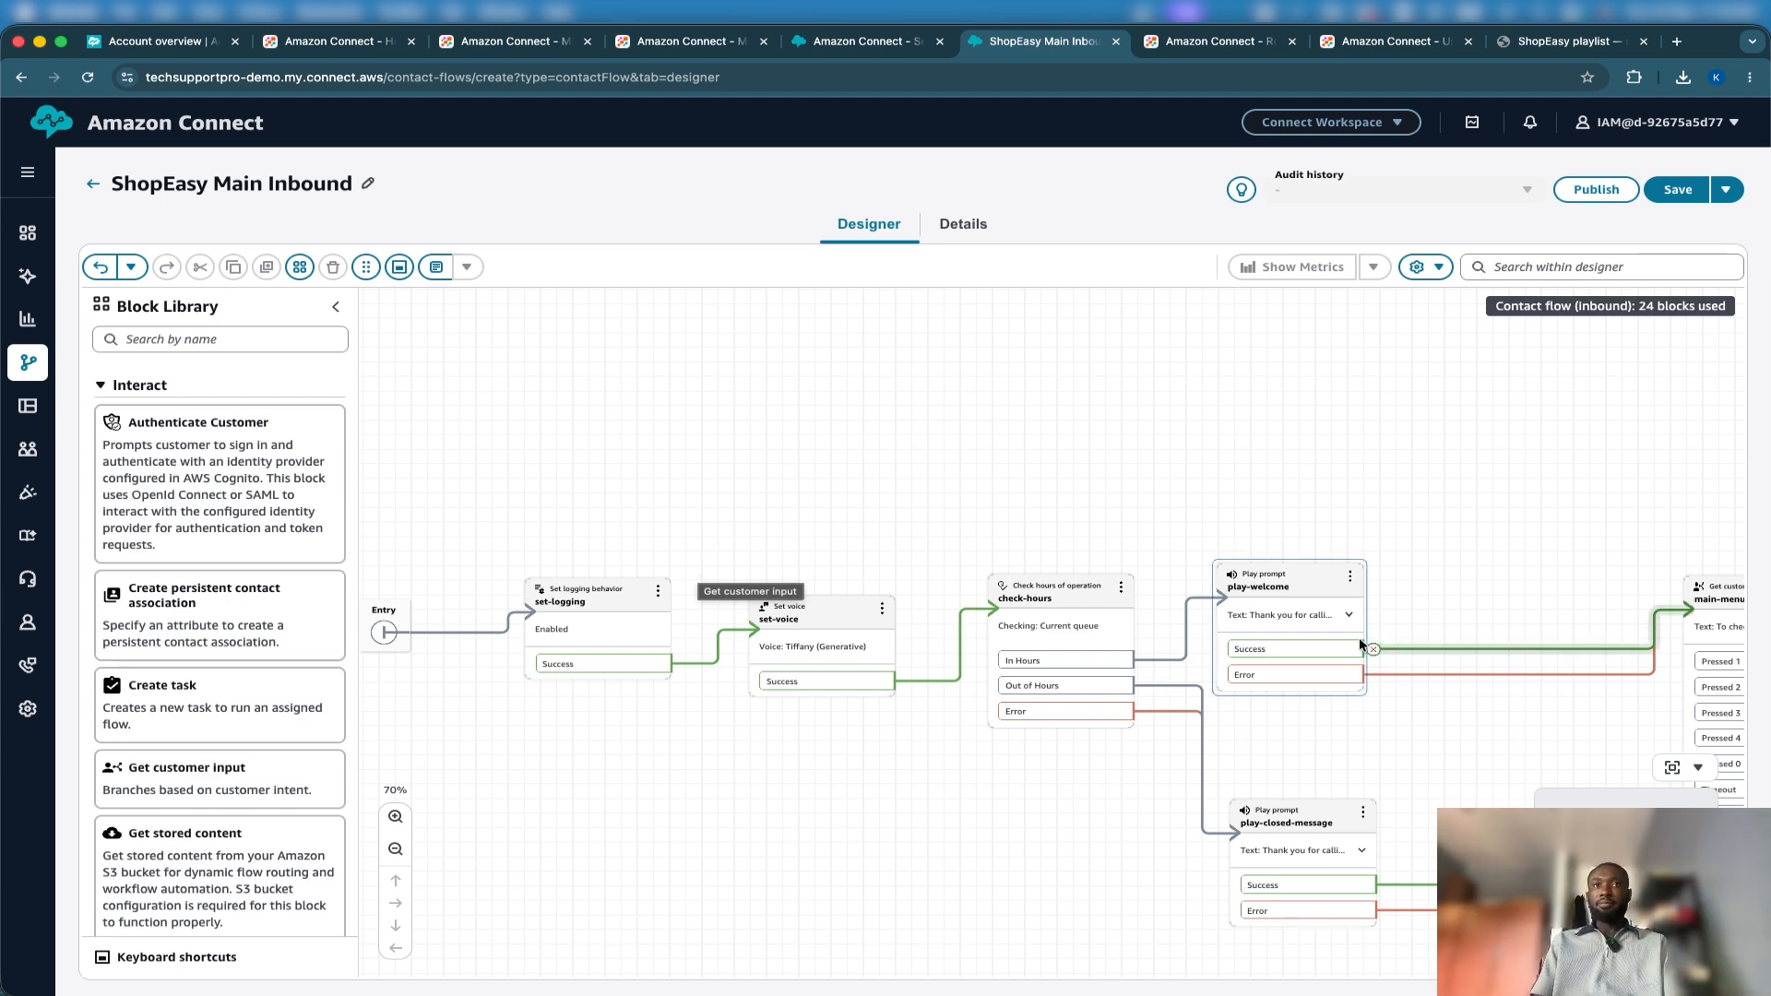
Collapse the Block Library to widen the canvas and show the flow's opening blocks at 90% zoom.
scroll(1359, 638, down, 2)
click(396, 849)
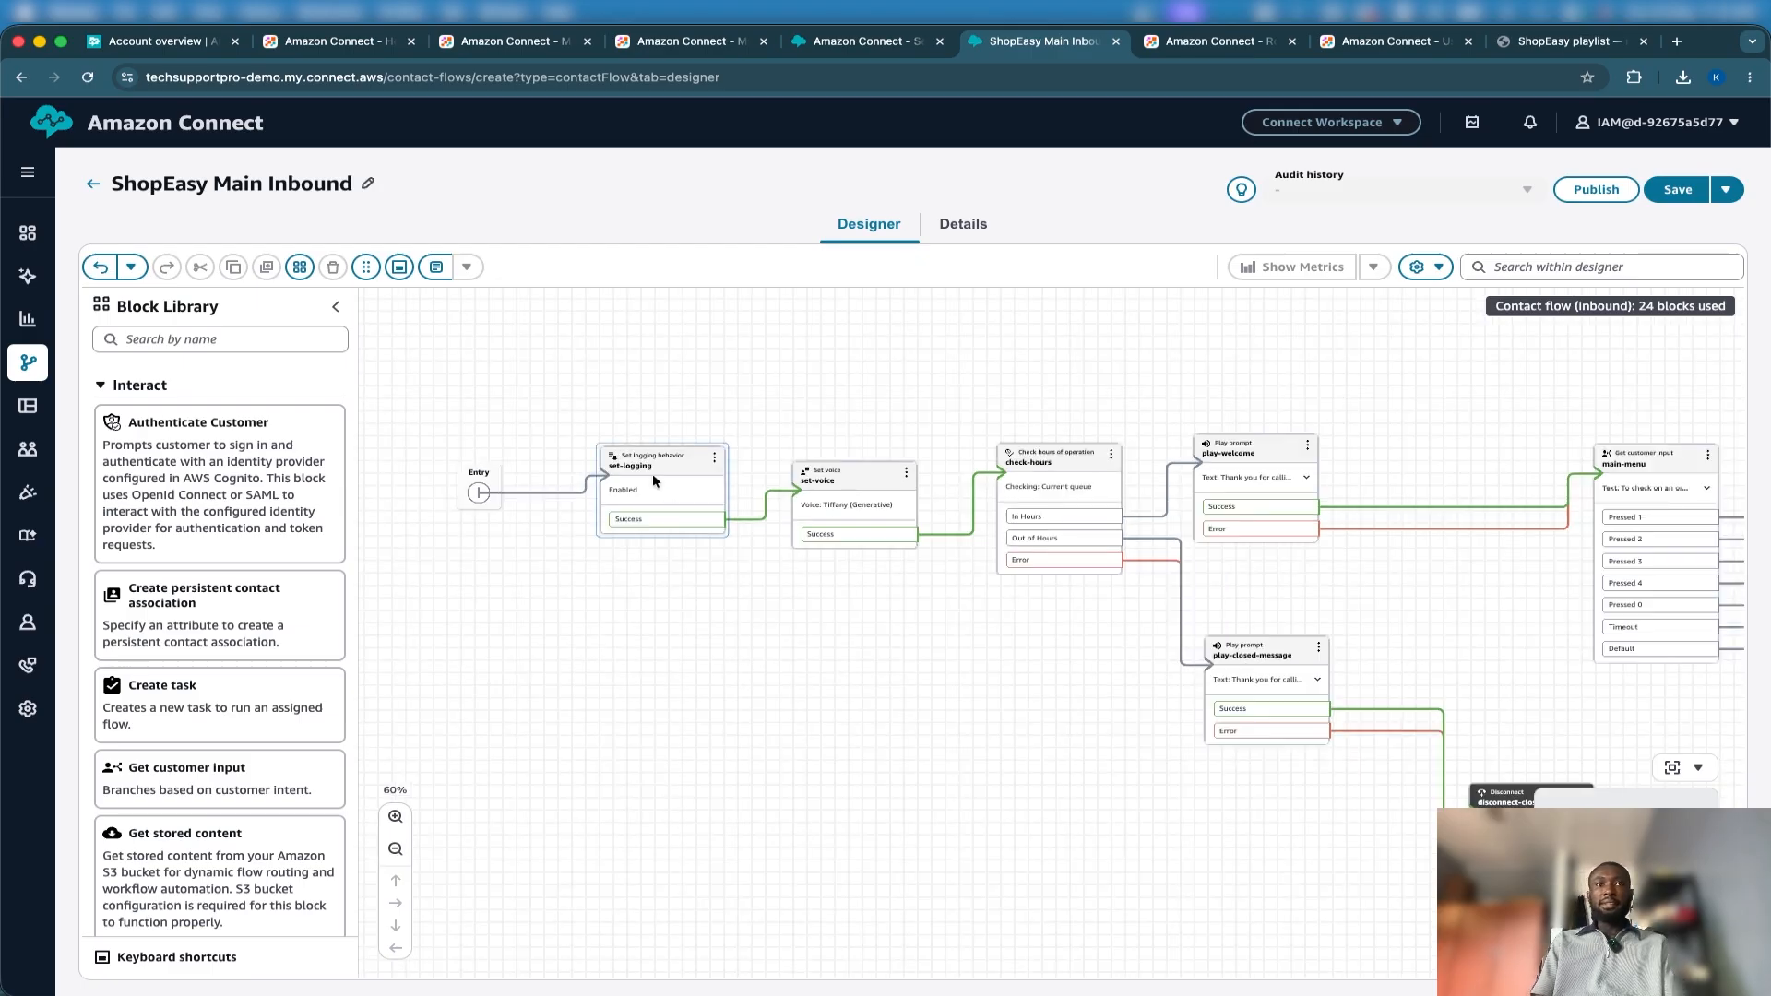
click(395, 817)
click(395, 818)
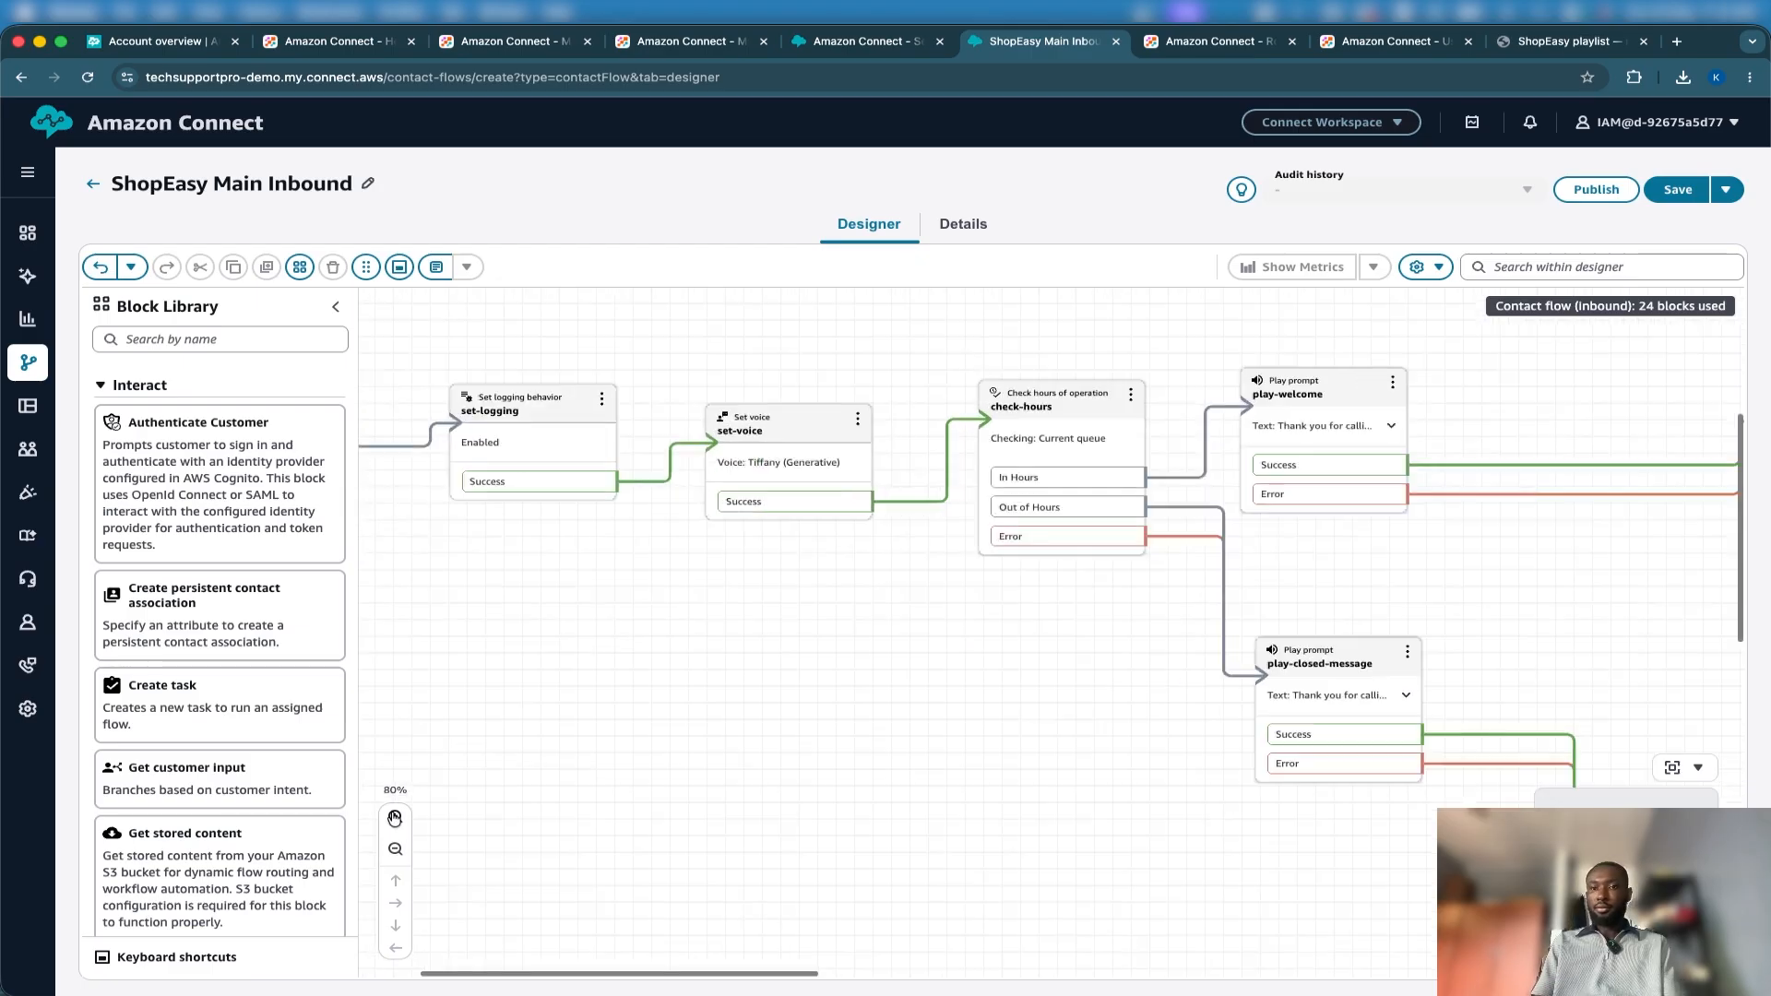
click(395, 817)
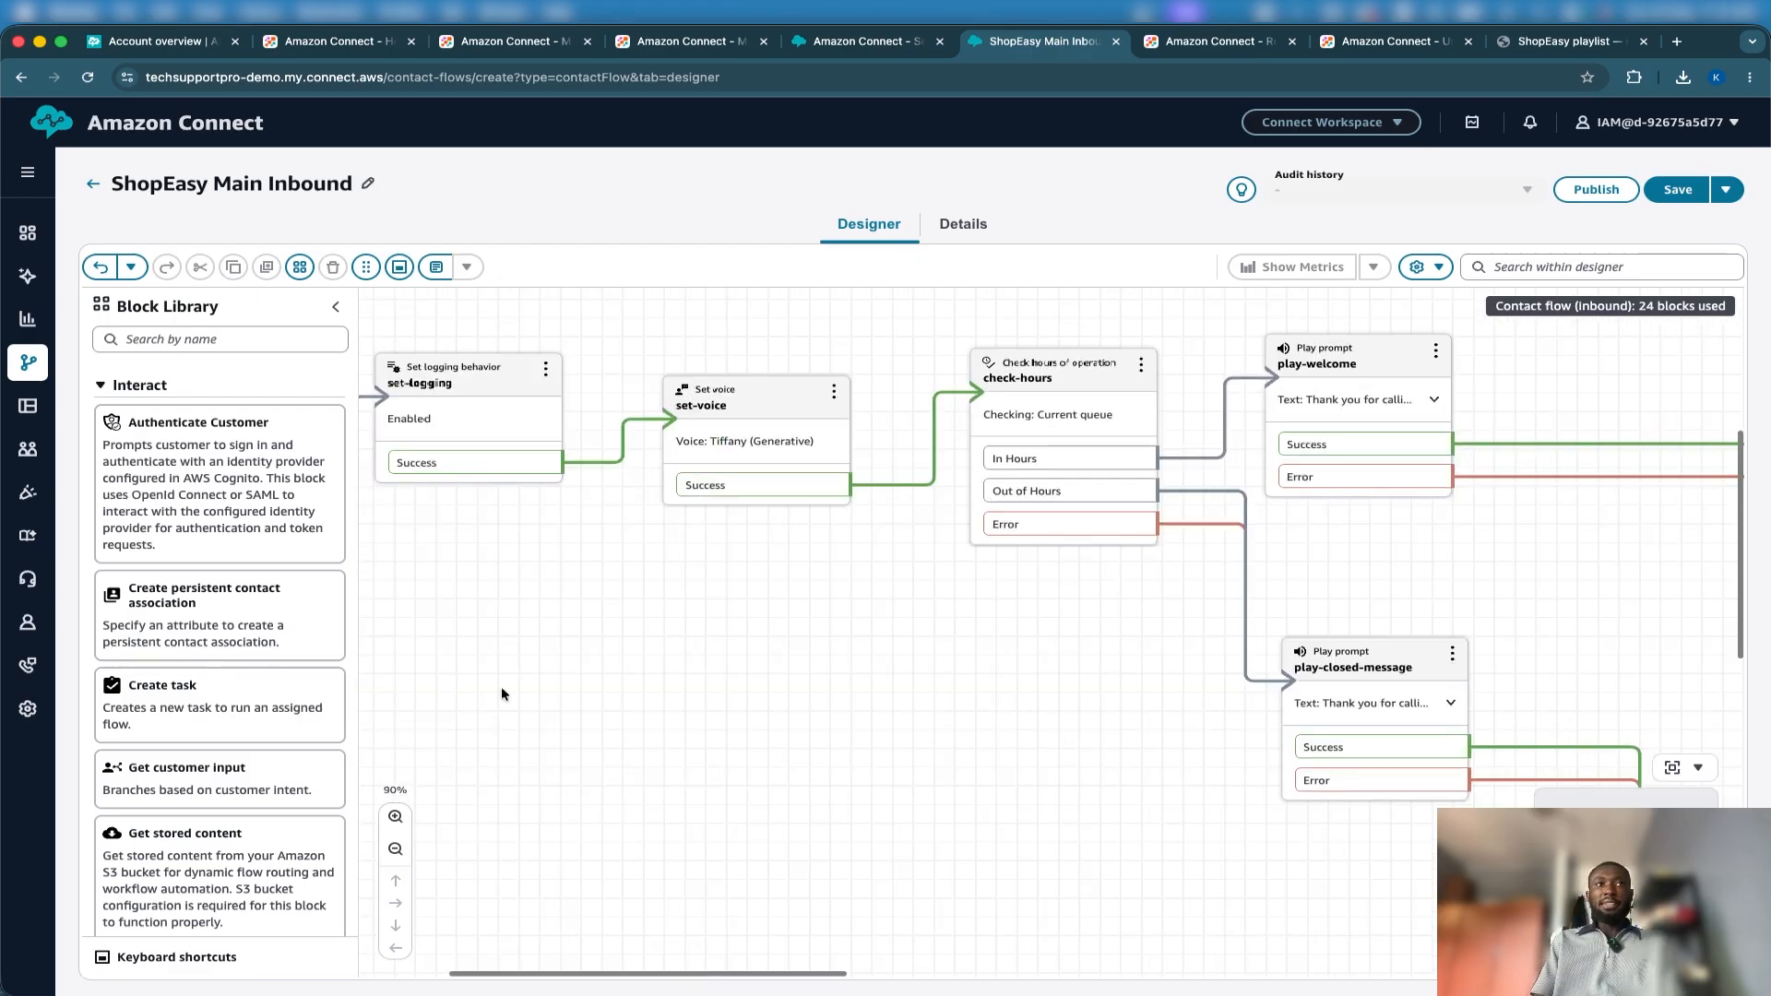
click(340, 313)
drag(471, 339, 802, 499)
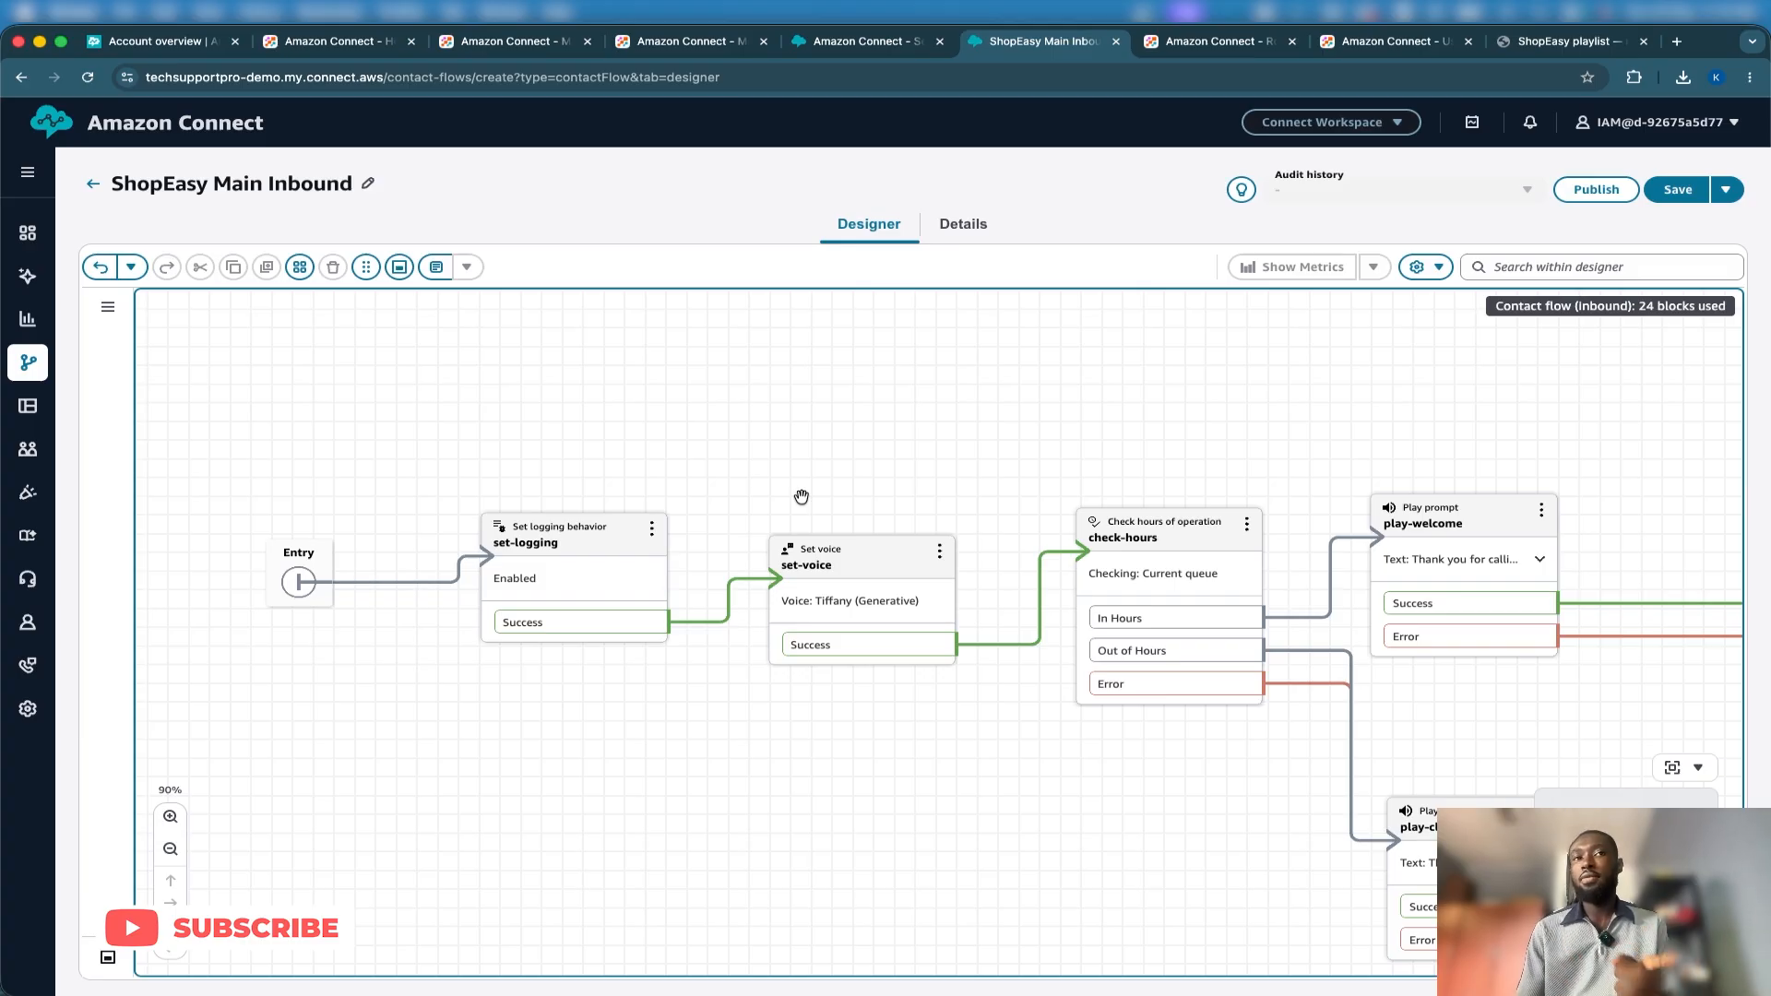
Examine the set-voice block's voice provider, language and voice settings, and close them unchanged.
click(939, 663)
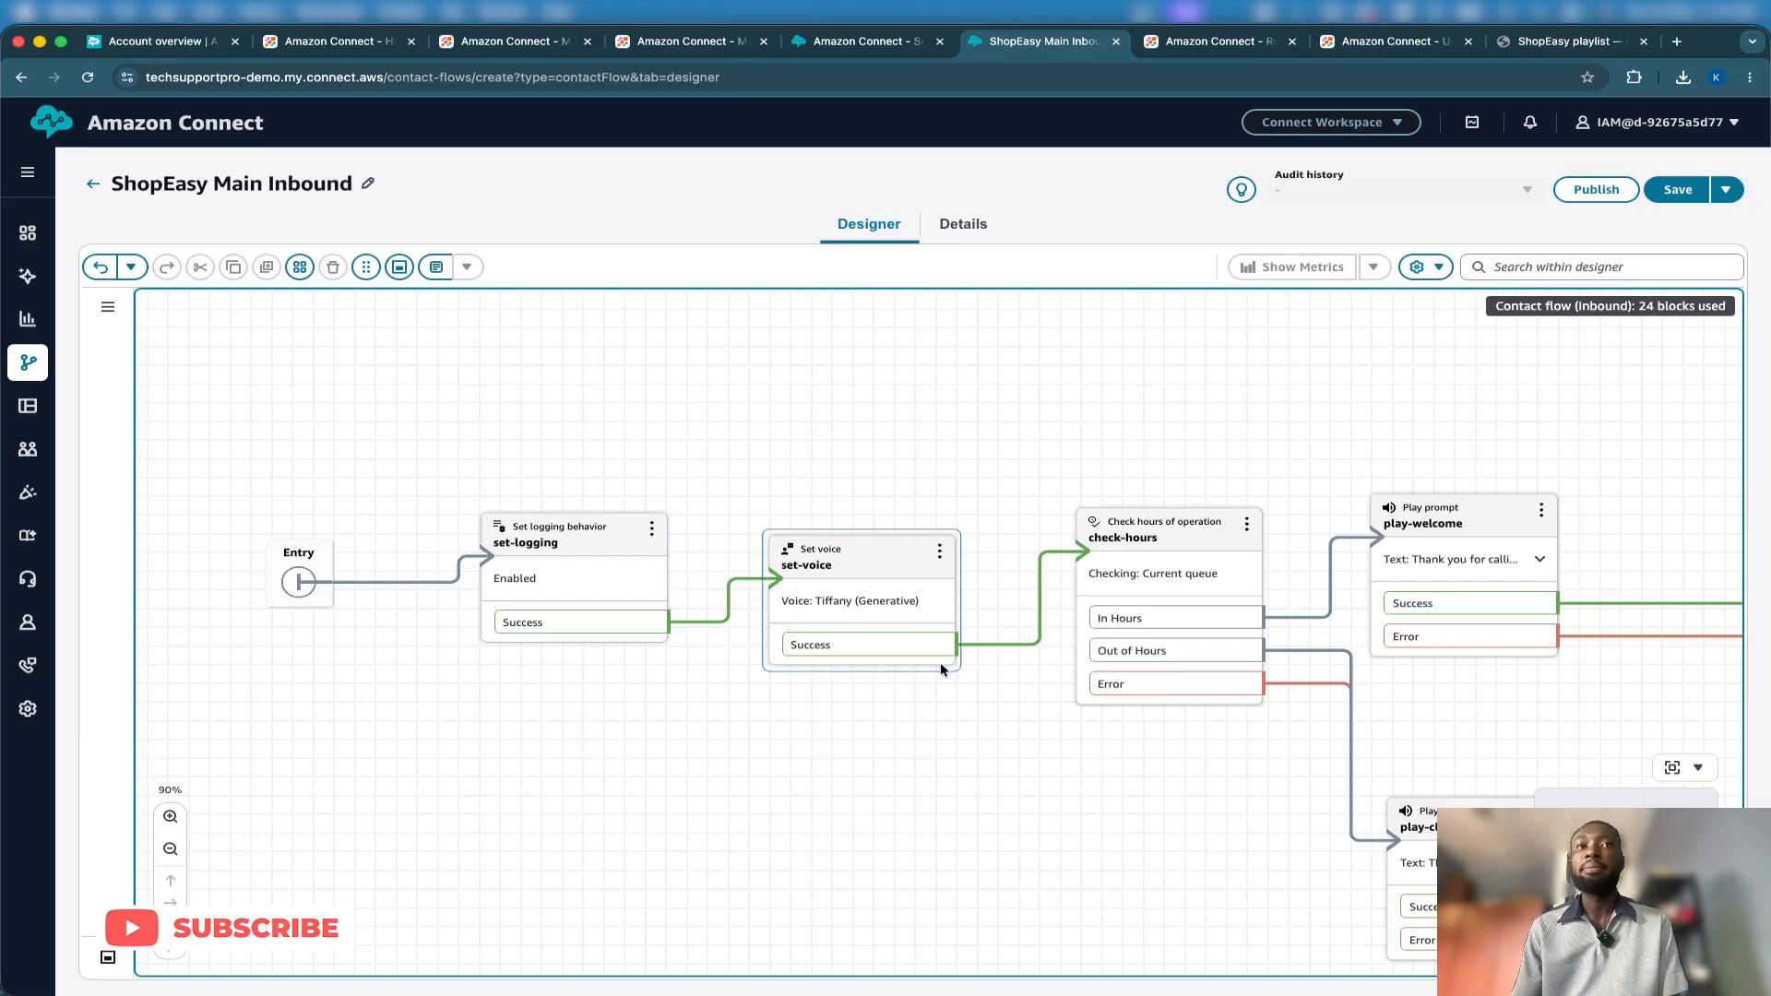
click(879, 550)
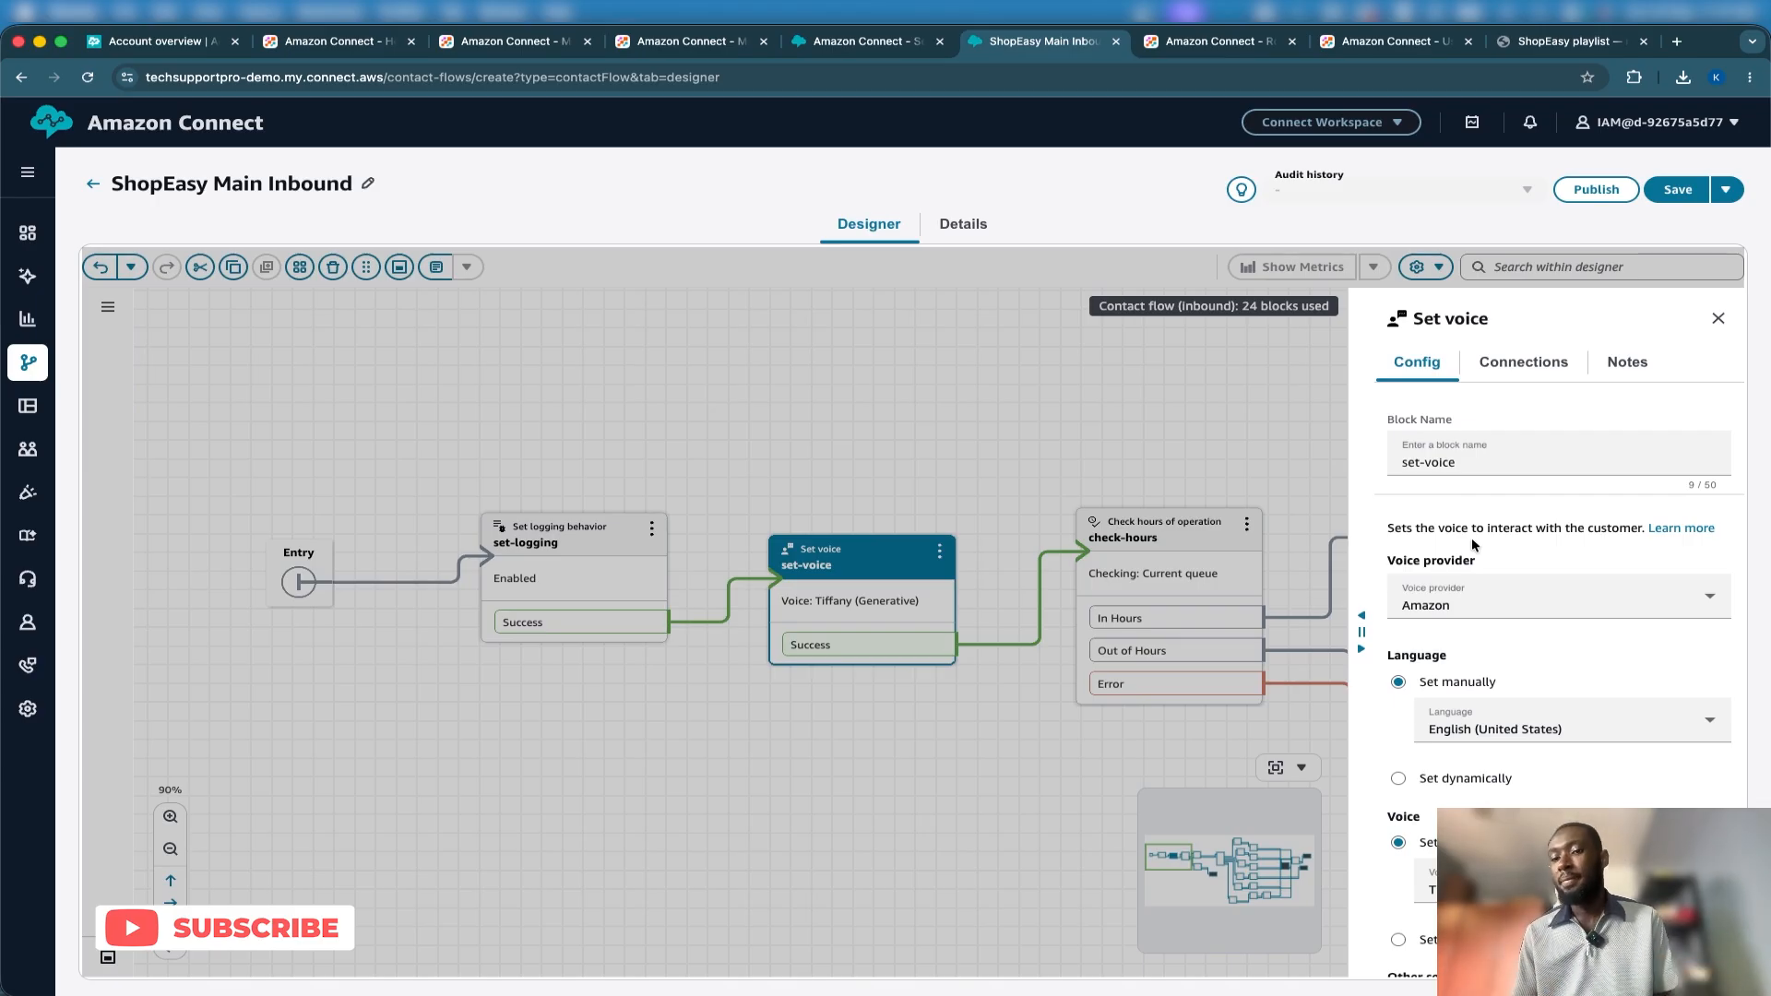
click(1719, 322)
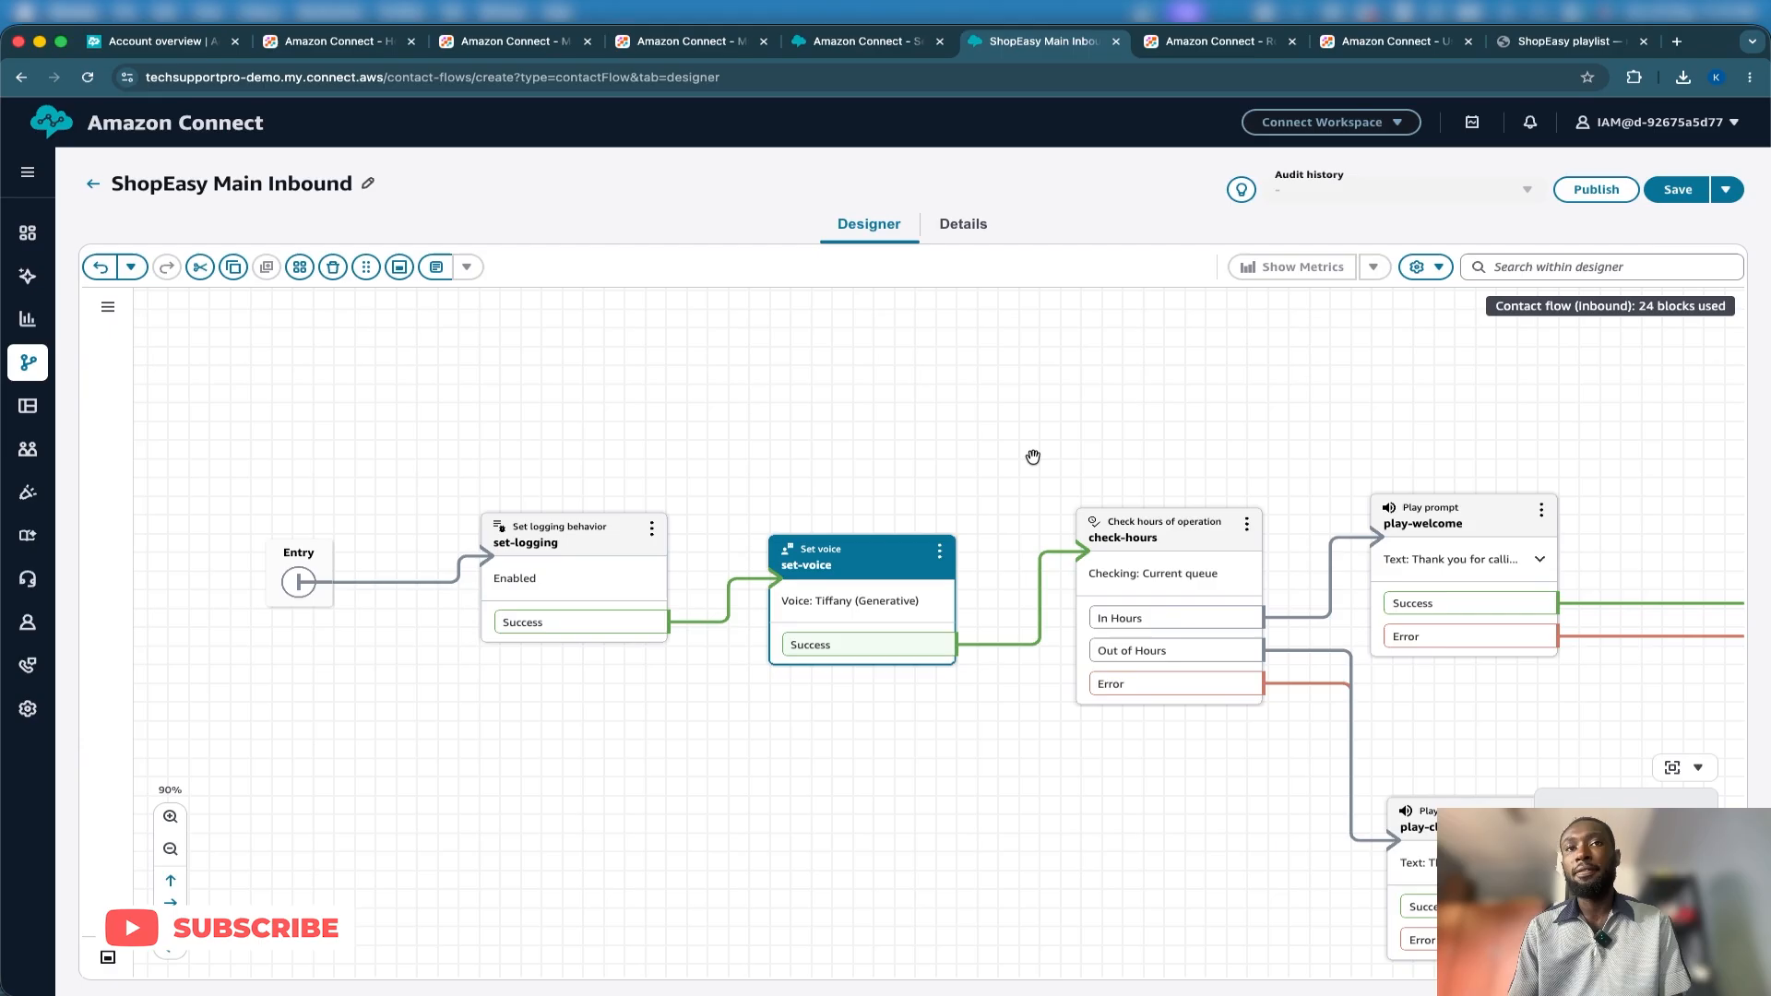
drag(1033, 456, 972, 444)
drag(1089, 472, 999, 478)
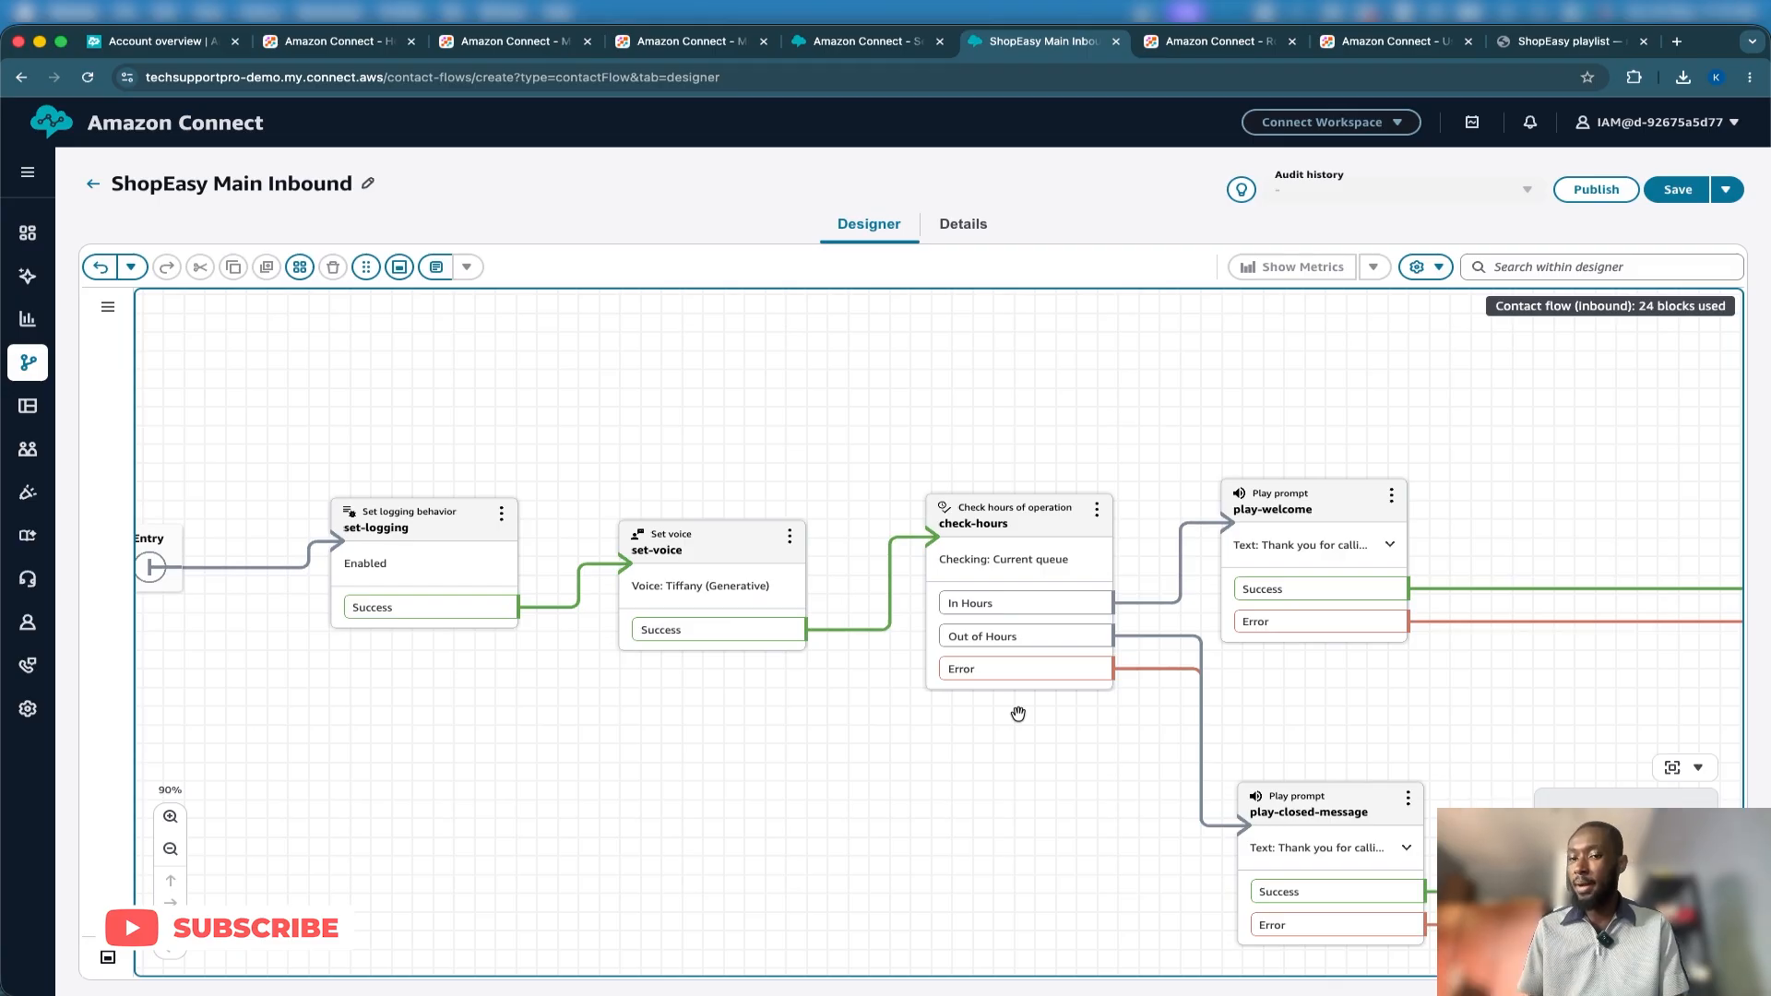
Set the check-hours block to check specific hours, manually selecting ShopEasy Business Hours.
click(1011, 521)
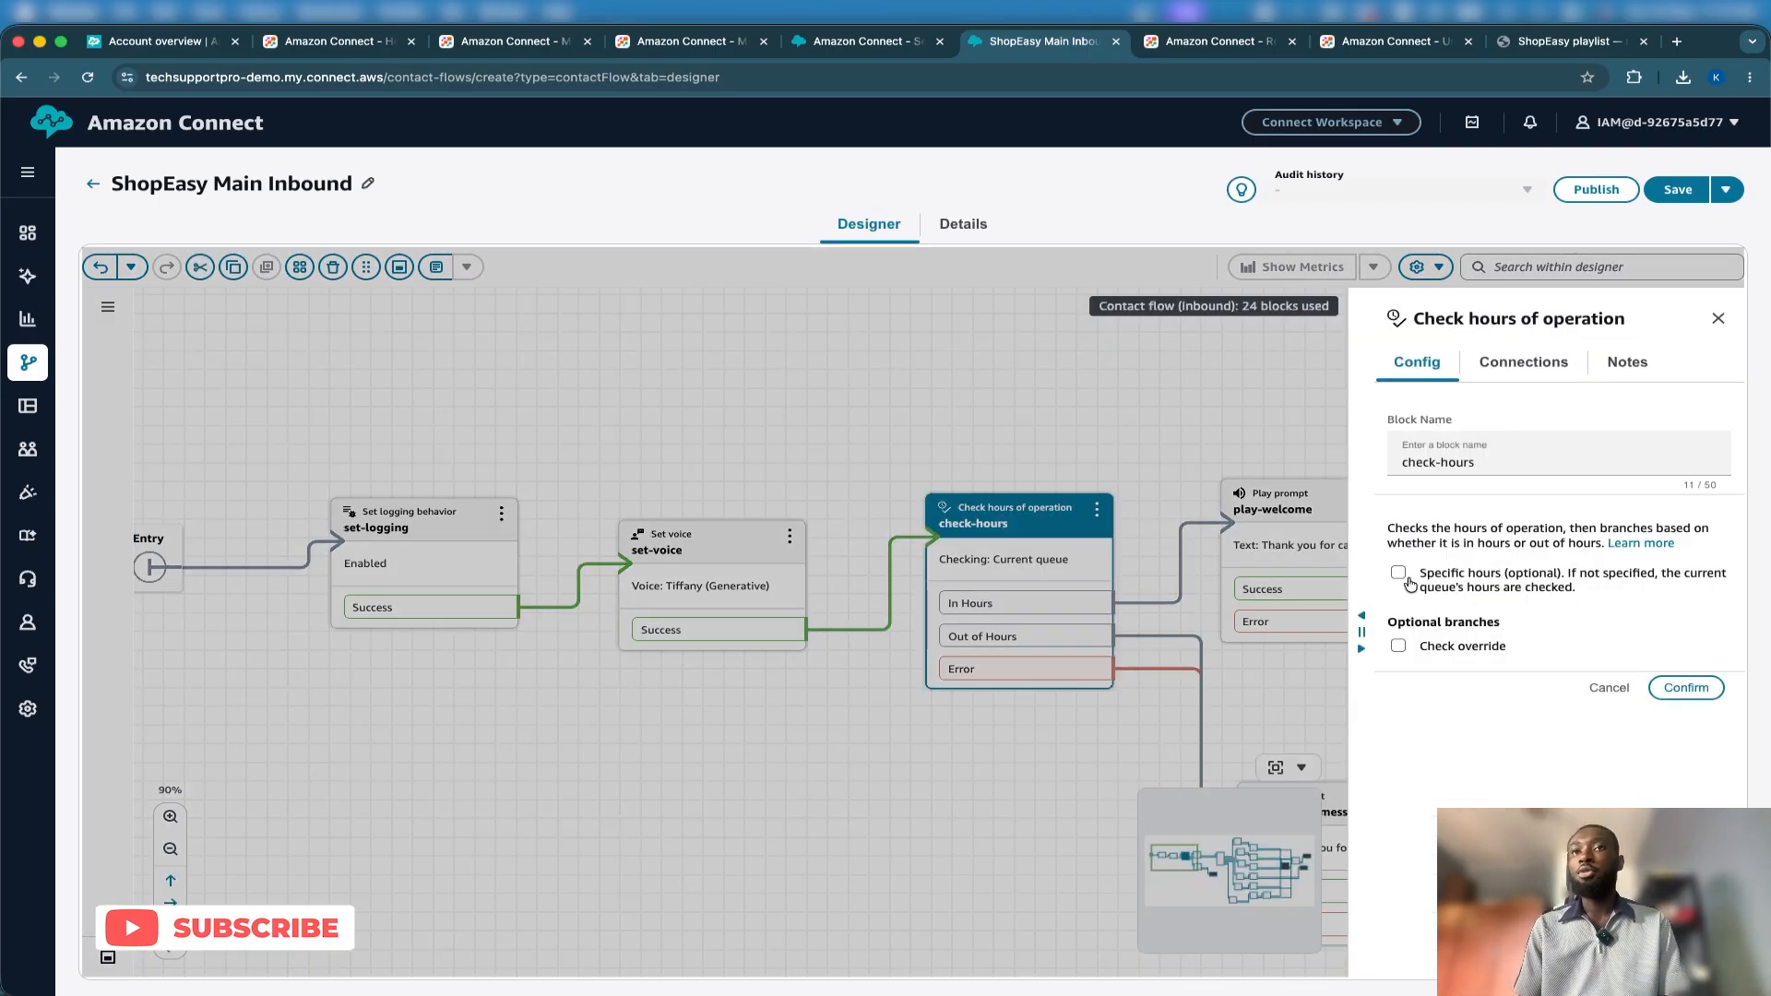
click(1399, 573)
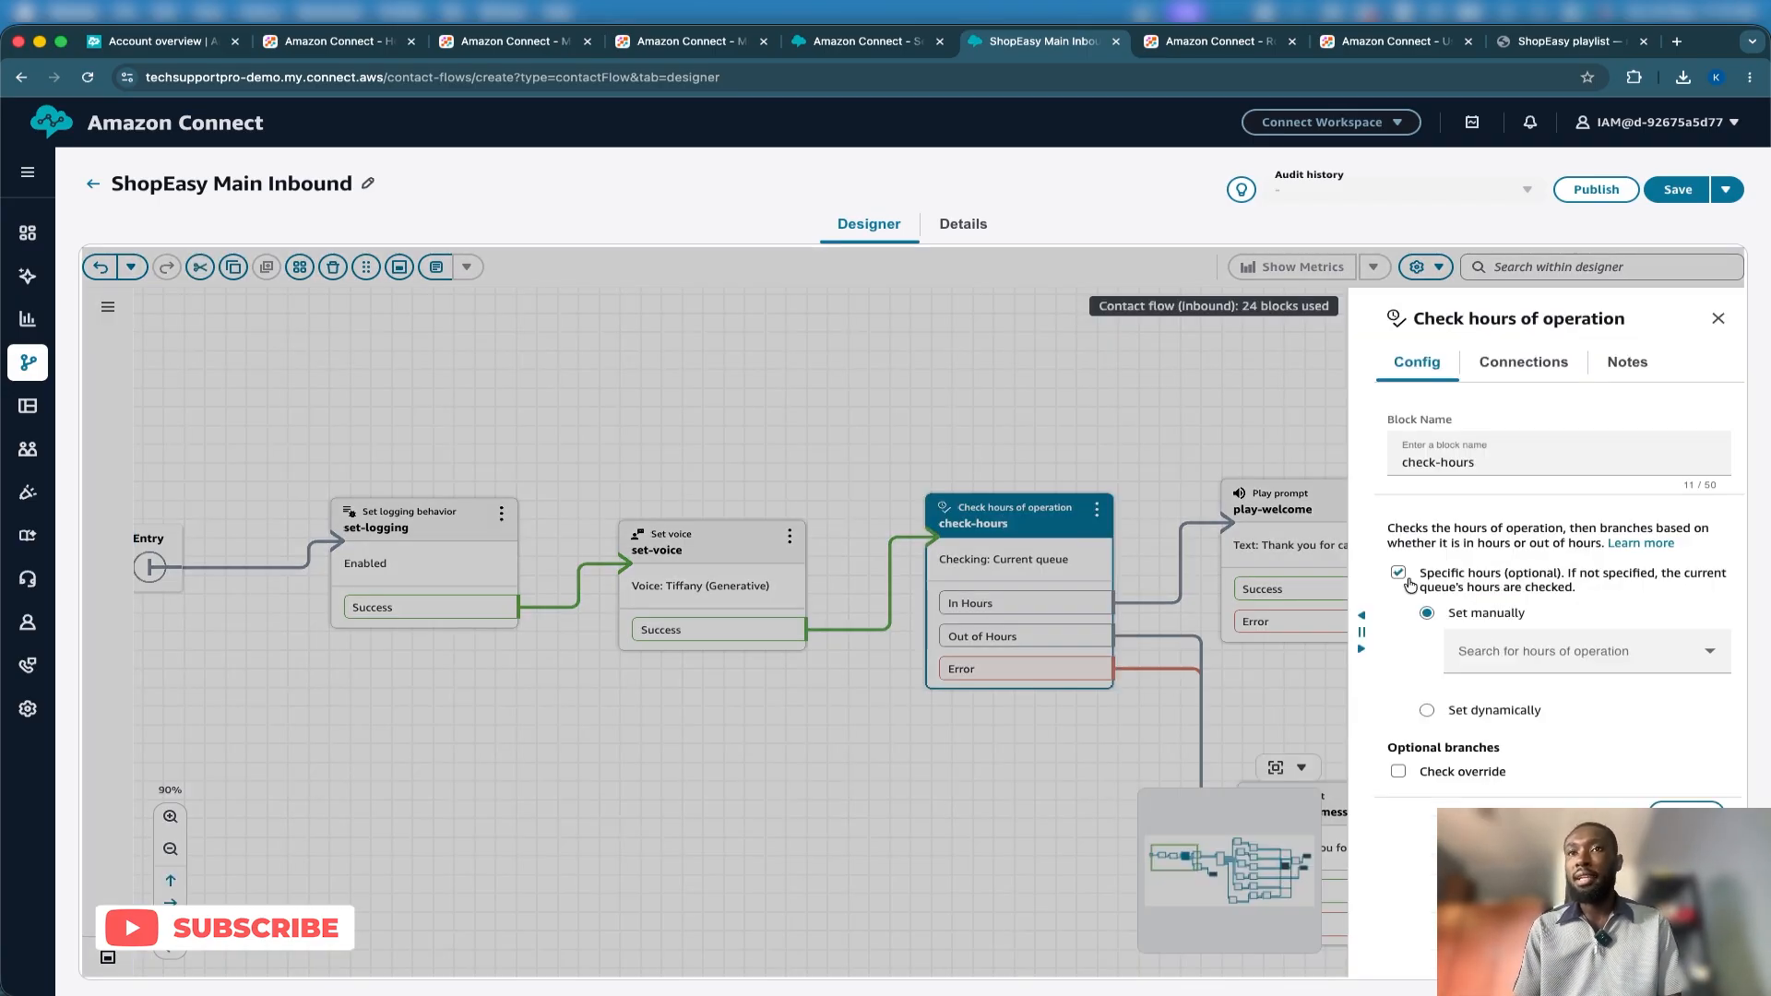
click(1498, 650)
click(1500, 715)
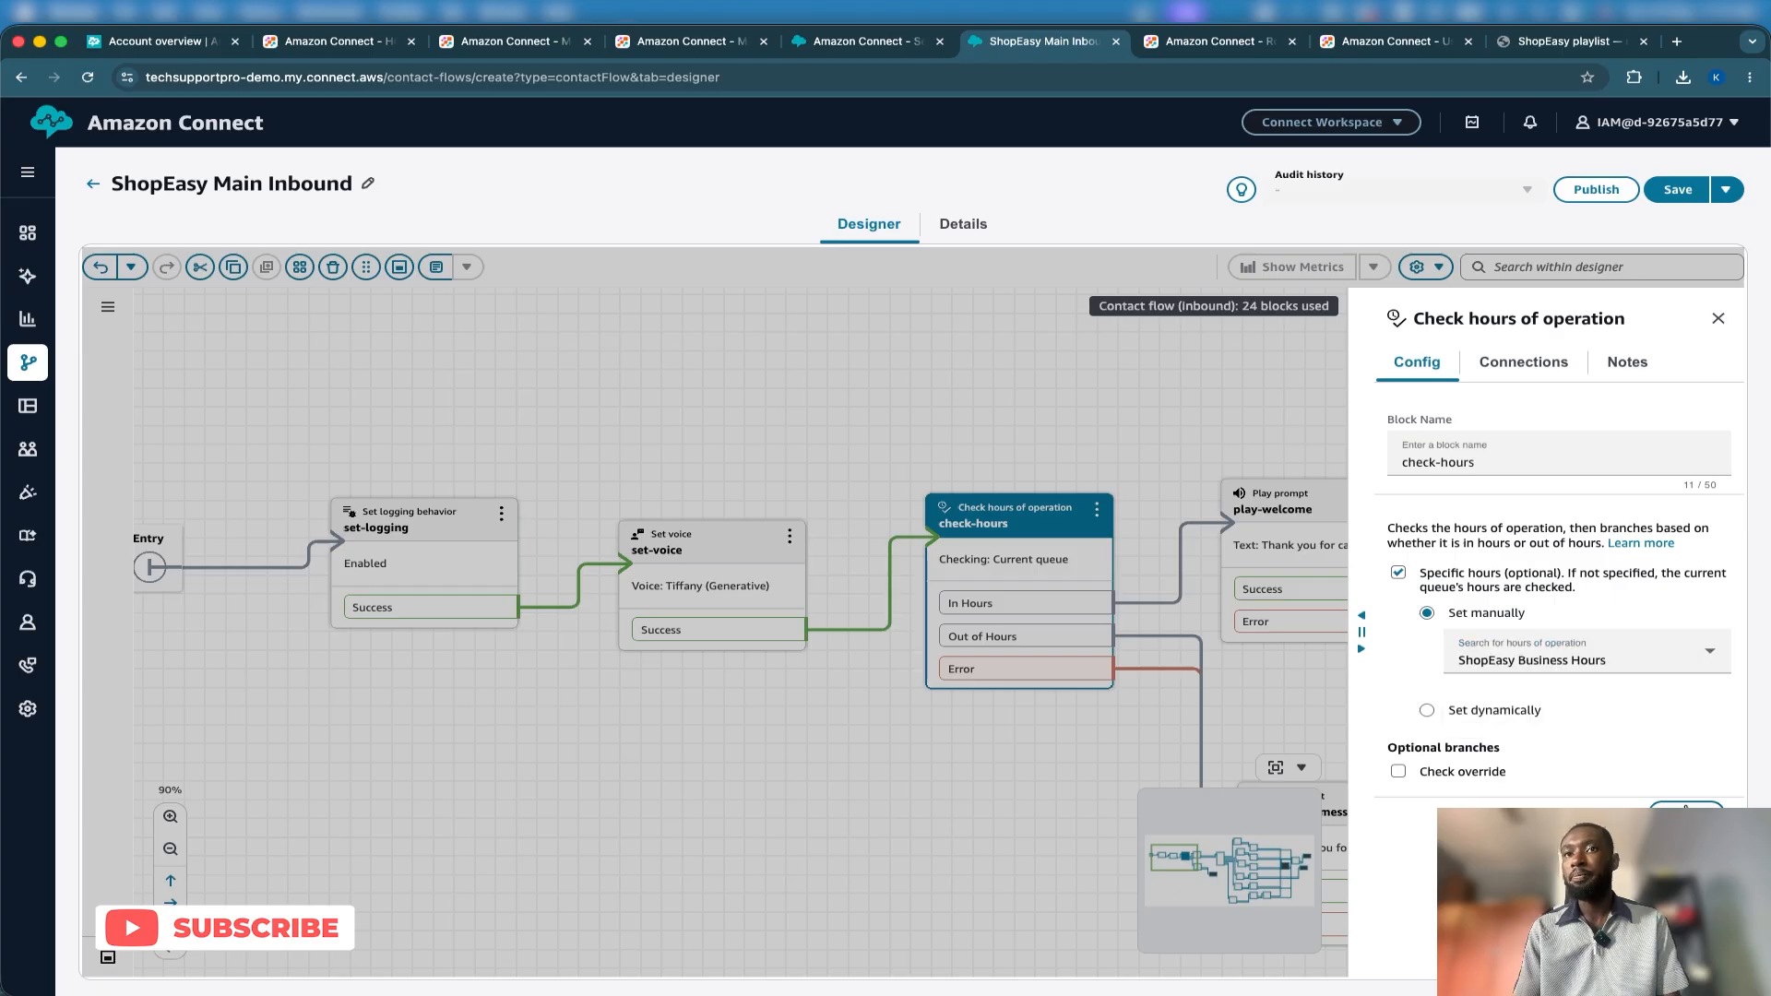
click(1261, 718)
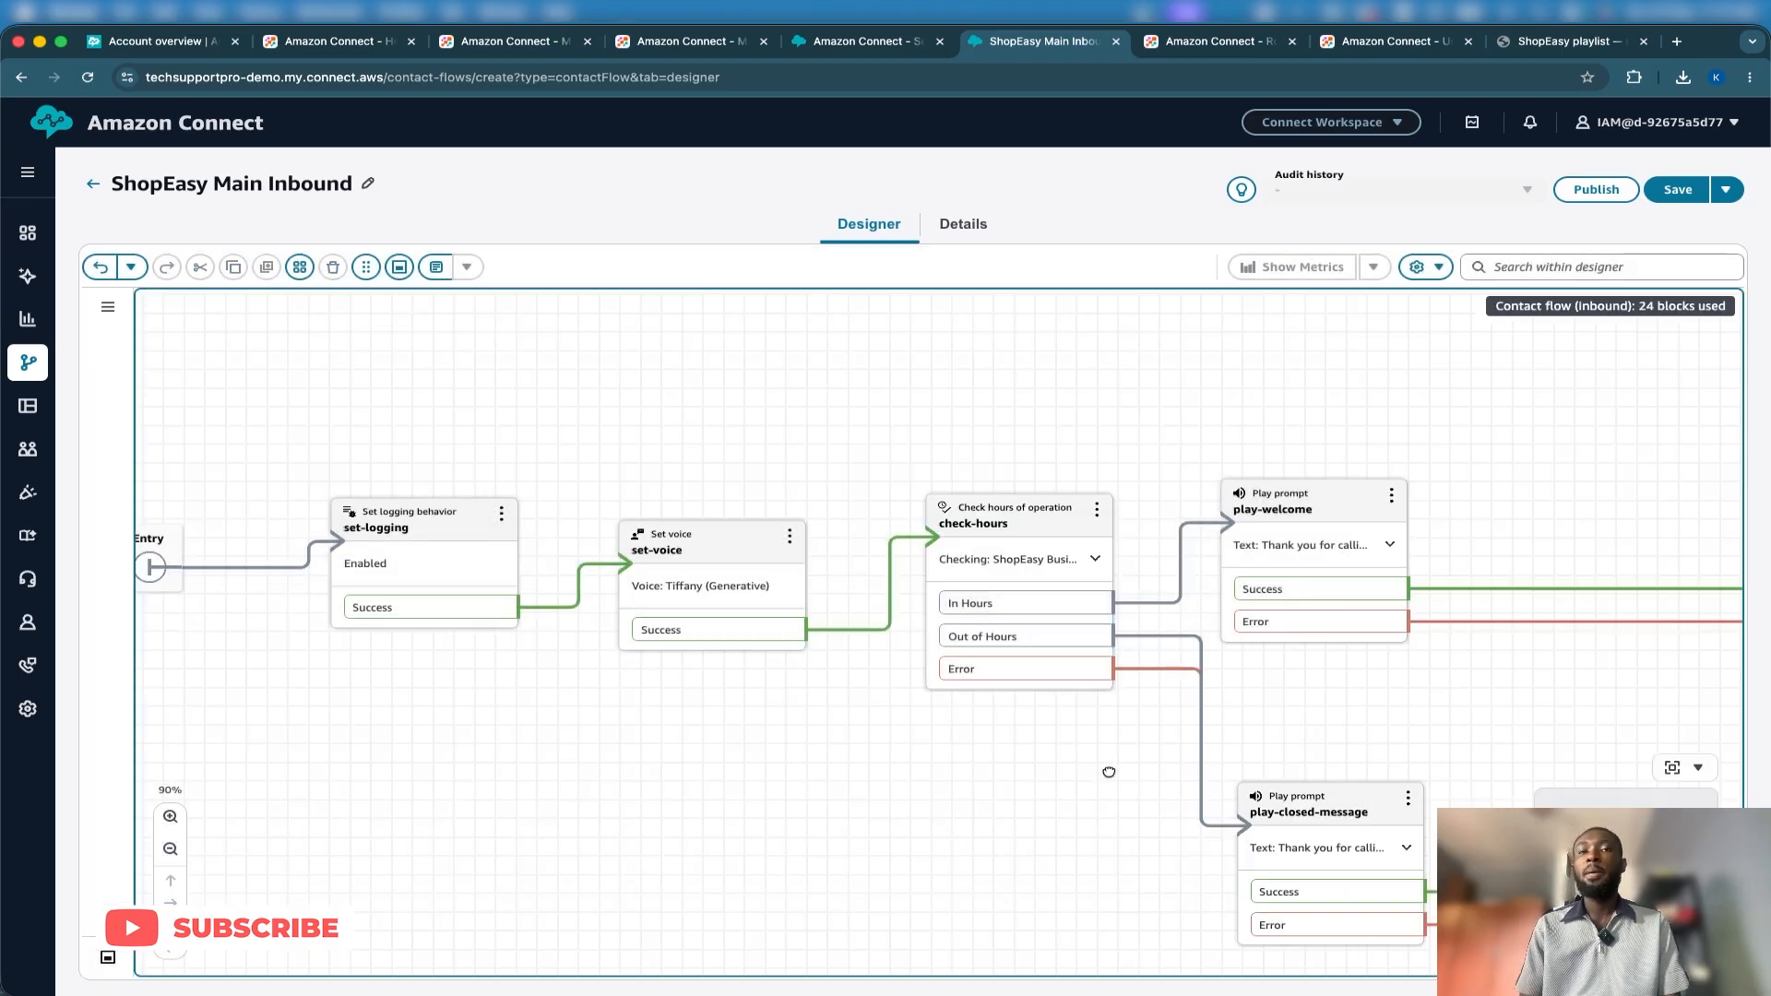
Examine the play-welcome block's text-to-speech greeting and remaining prompt settings, and close them unchanged.
drag(1107, 772, 857, 700)
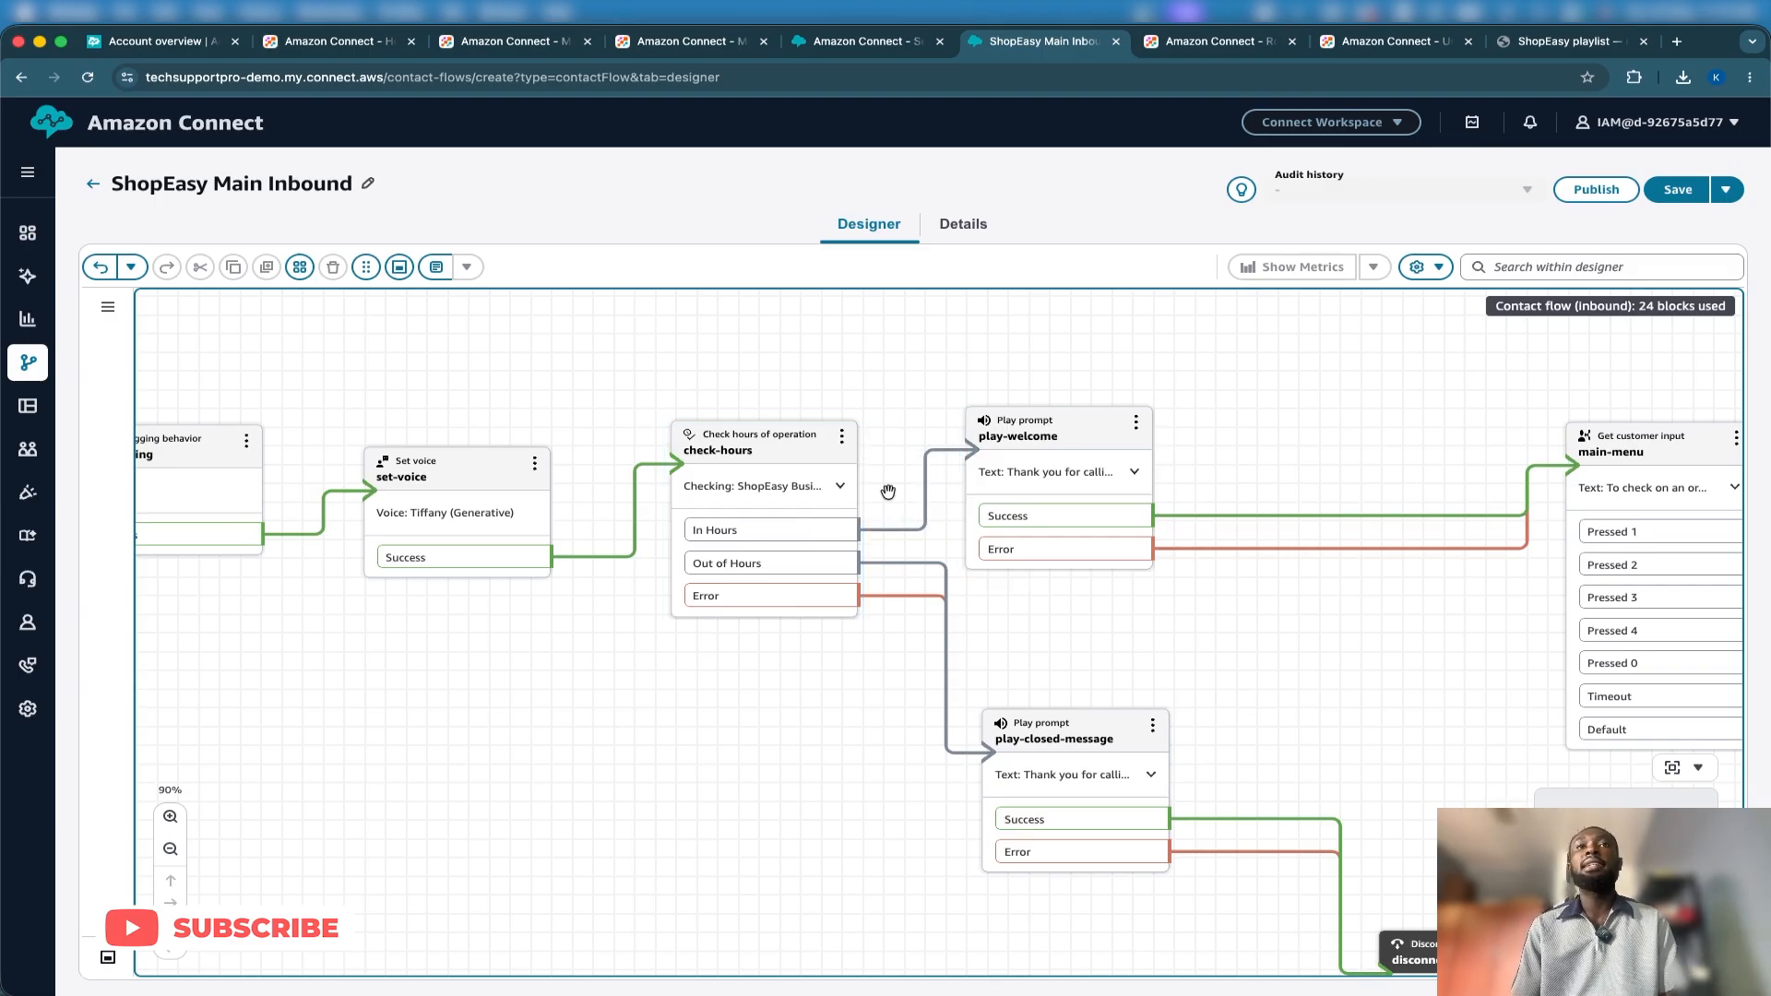
click(1019, 456)
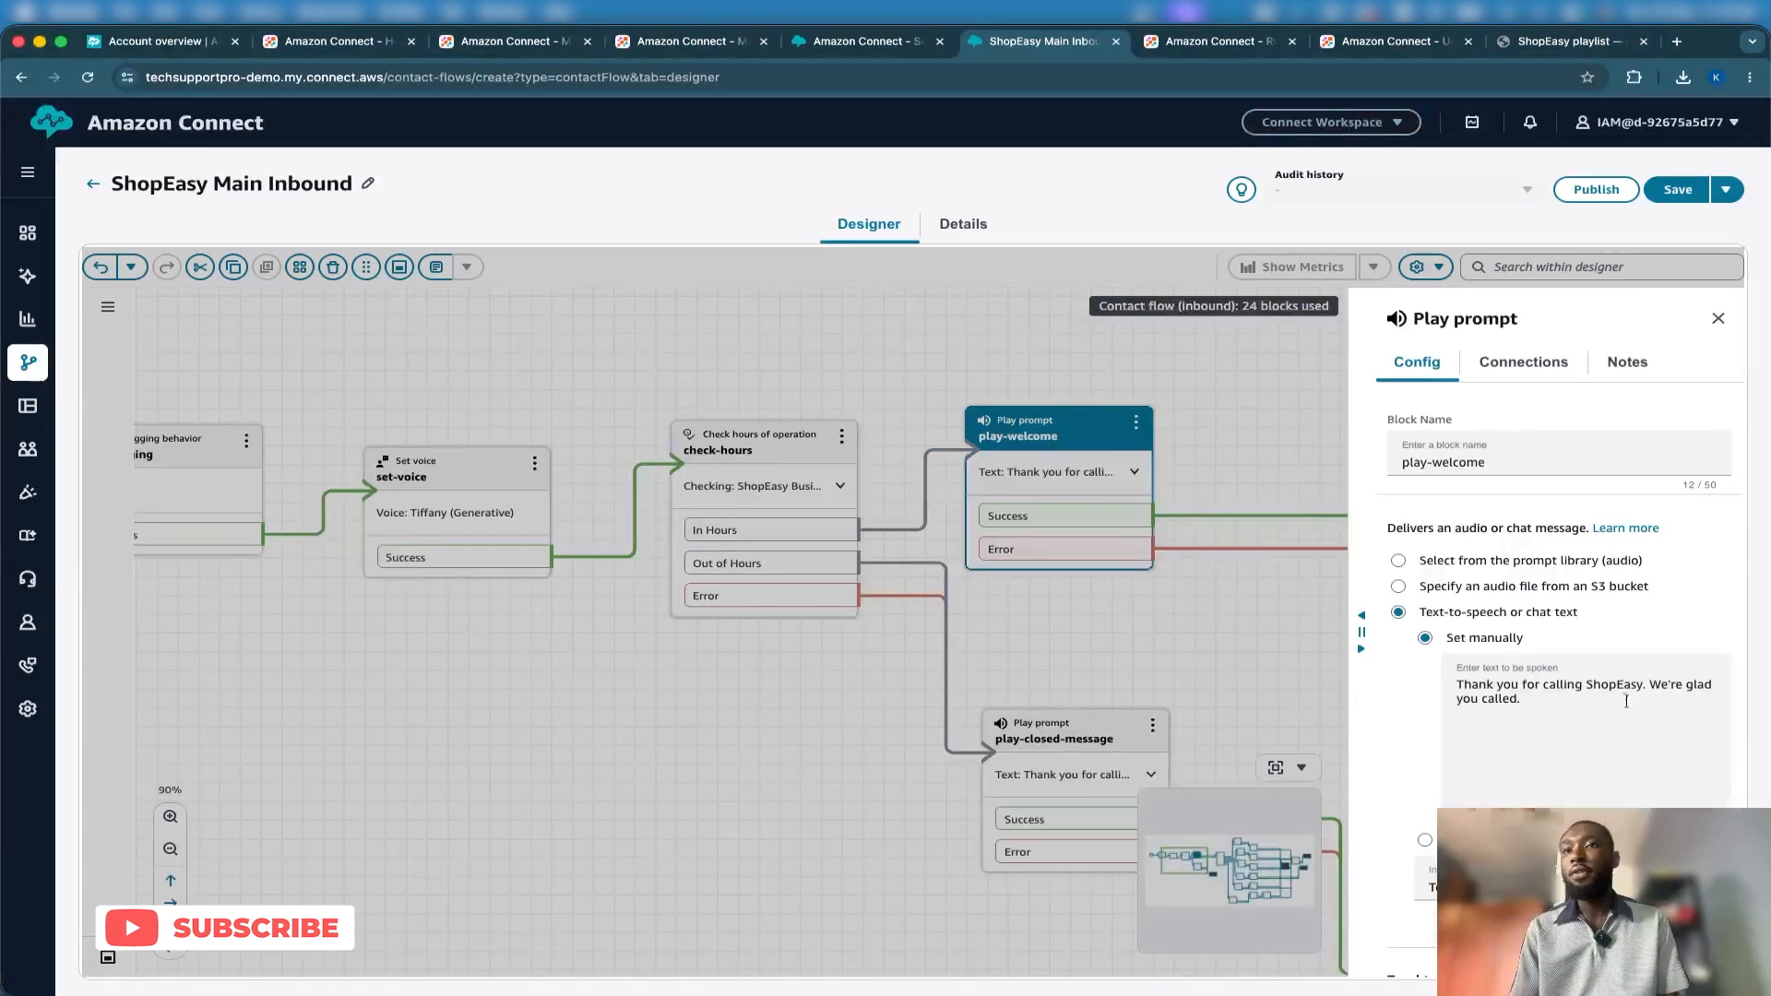
scroll(1568, 692, down, 5)
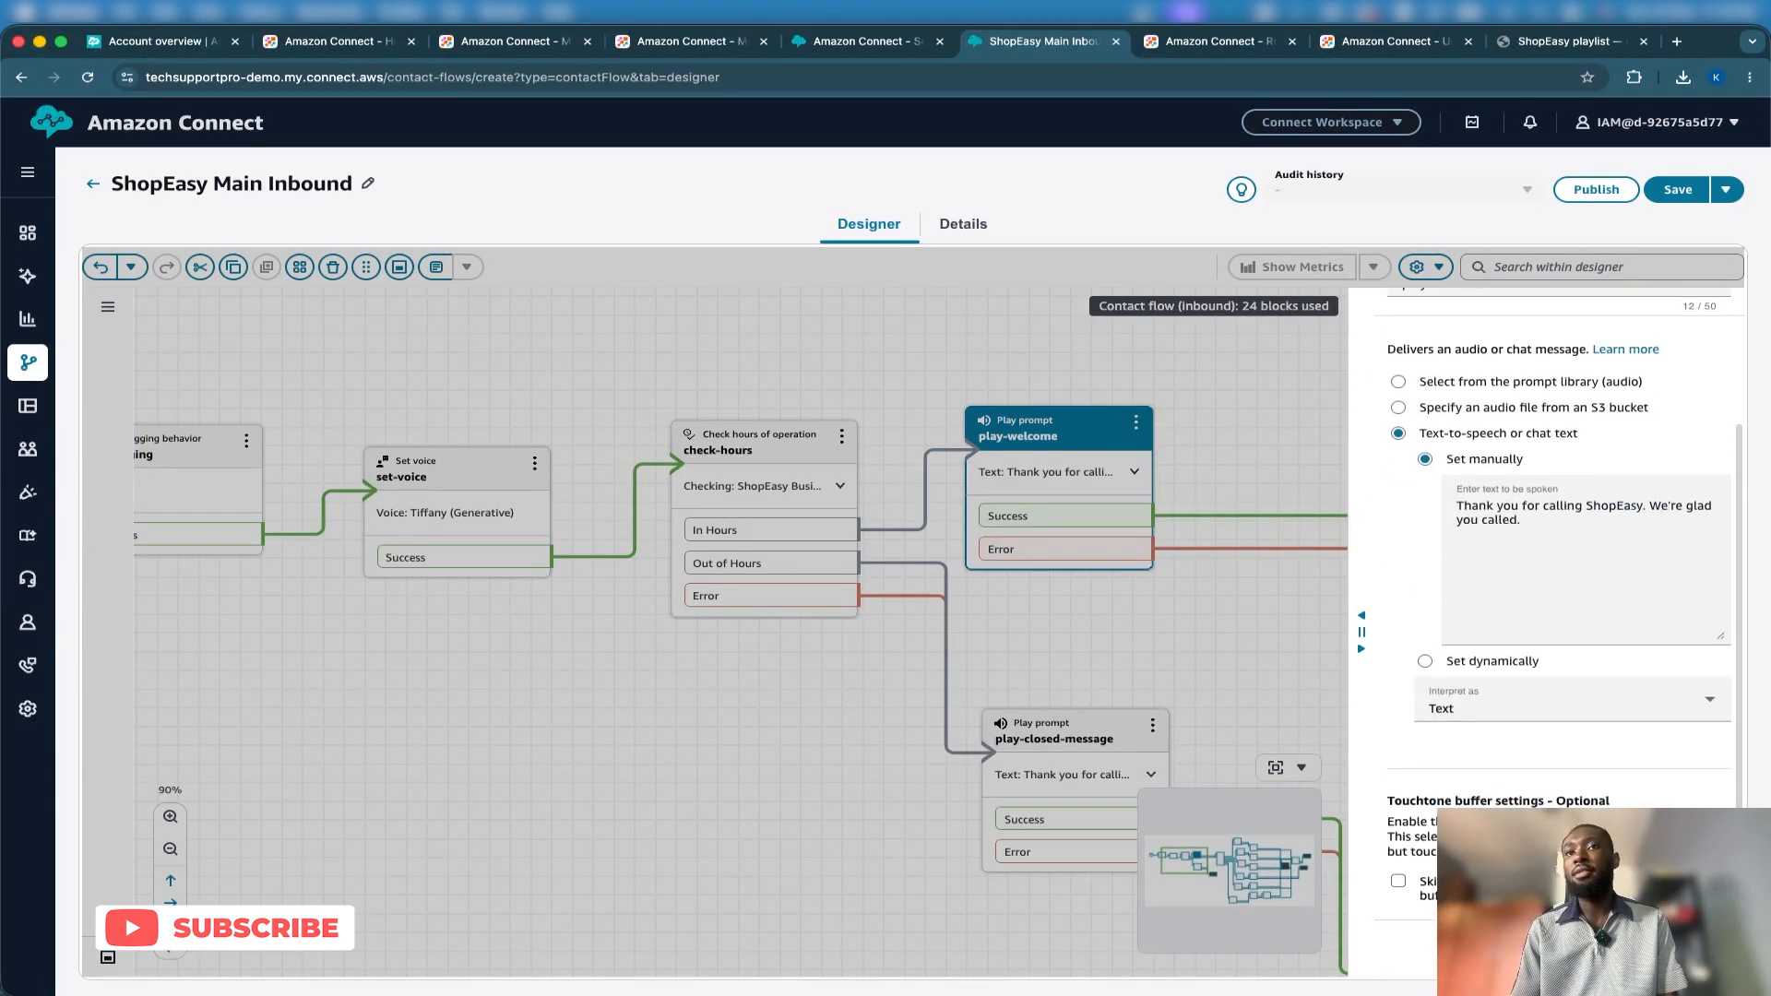
click(1270, 668)
Examine the play-closed-message block's spoken text and its connection to disconnect-closed, leaving the settings unchanged.
scroll(1269, 668, down, 5)
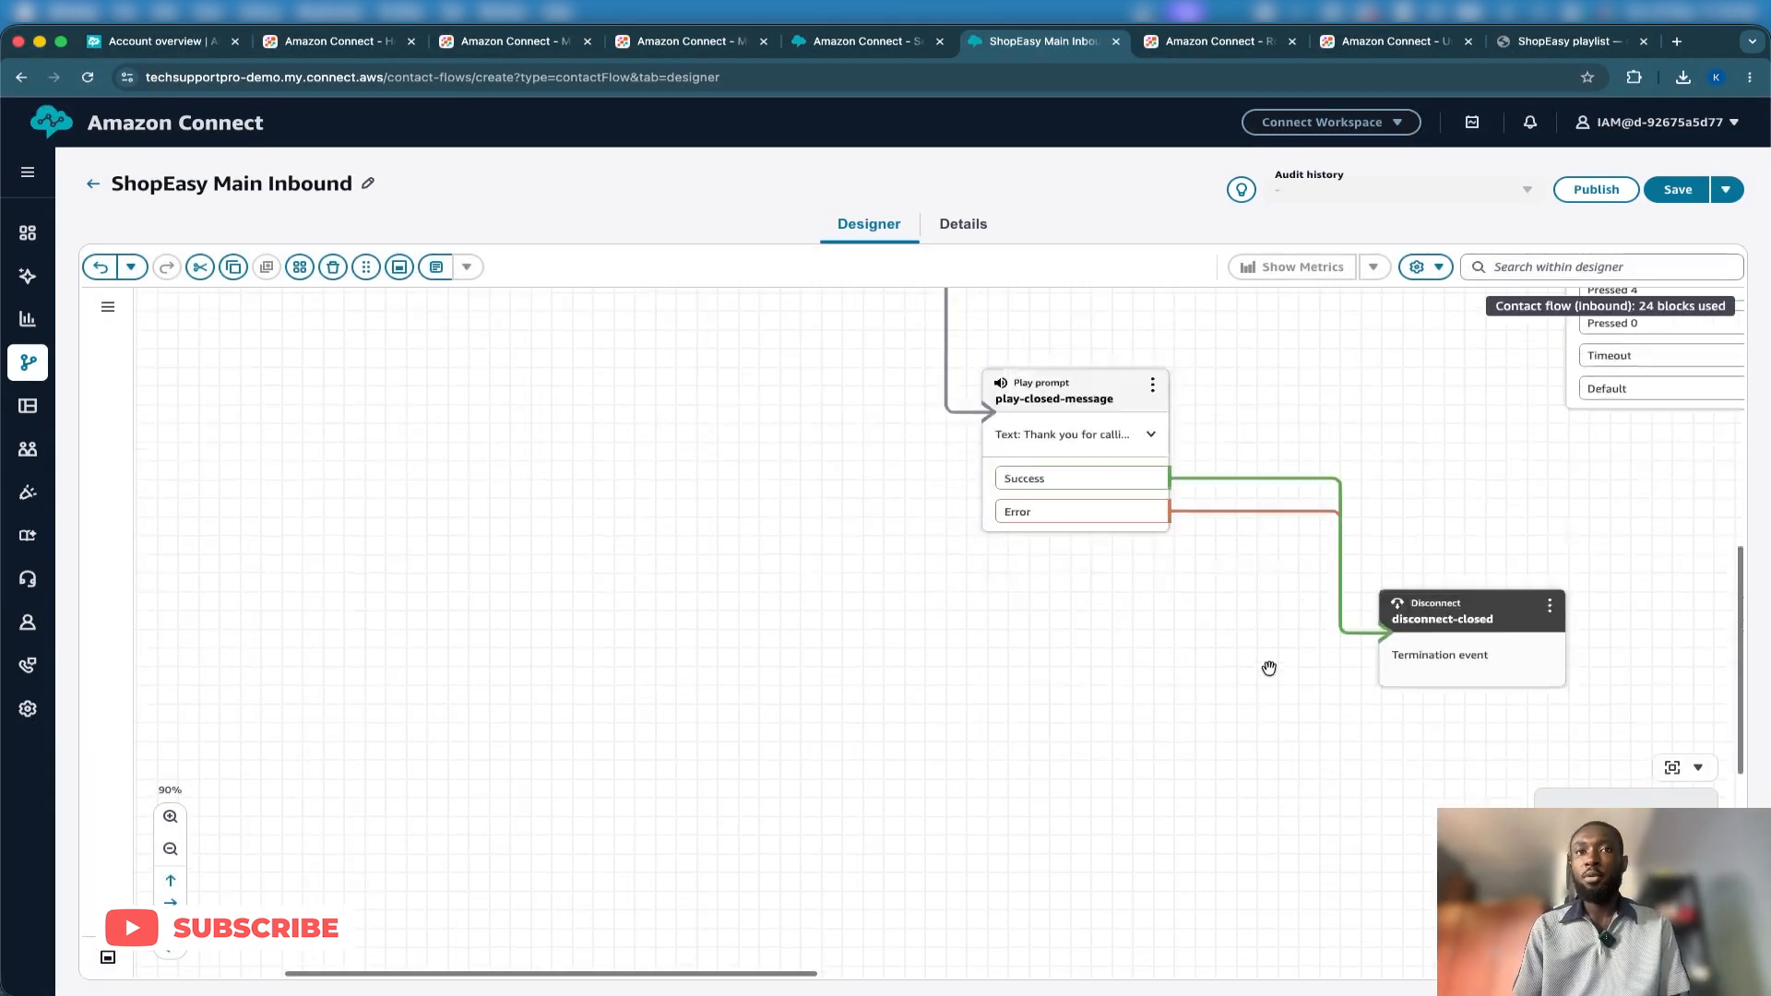
scroll(1270, 668, up, 5)
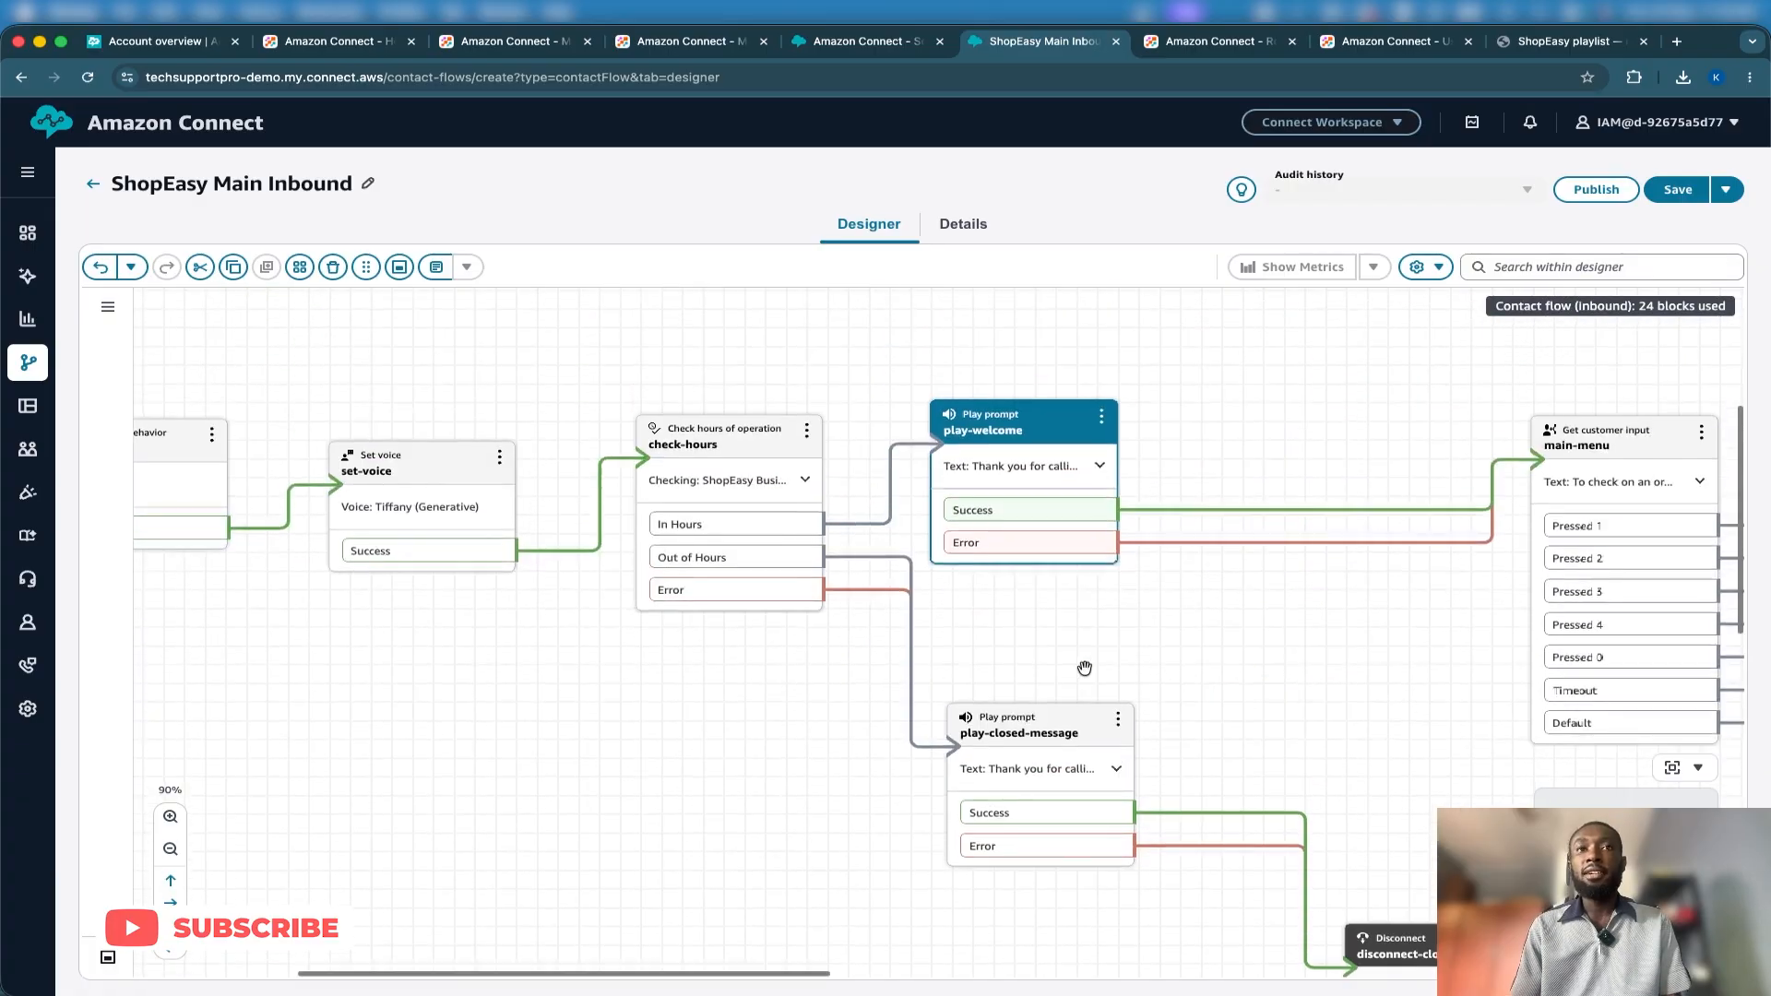
click(1025, 730)
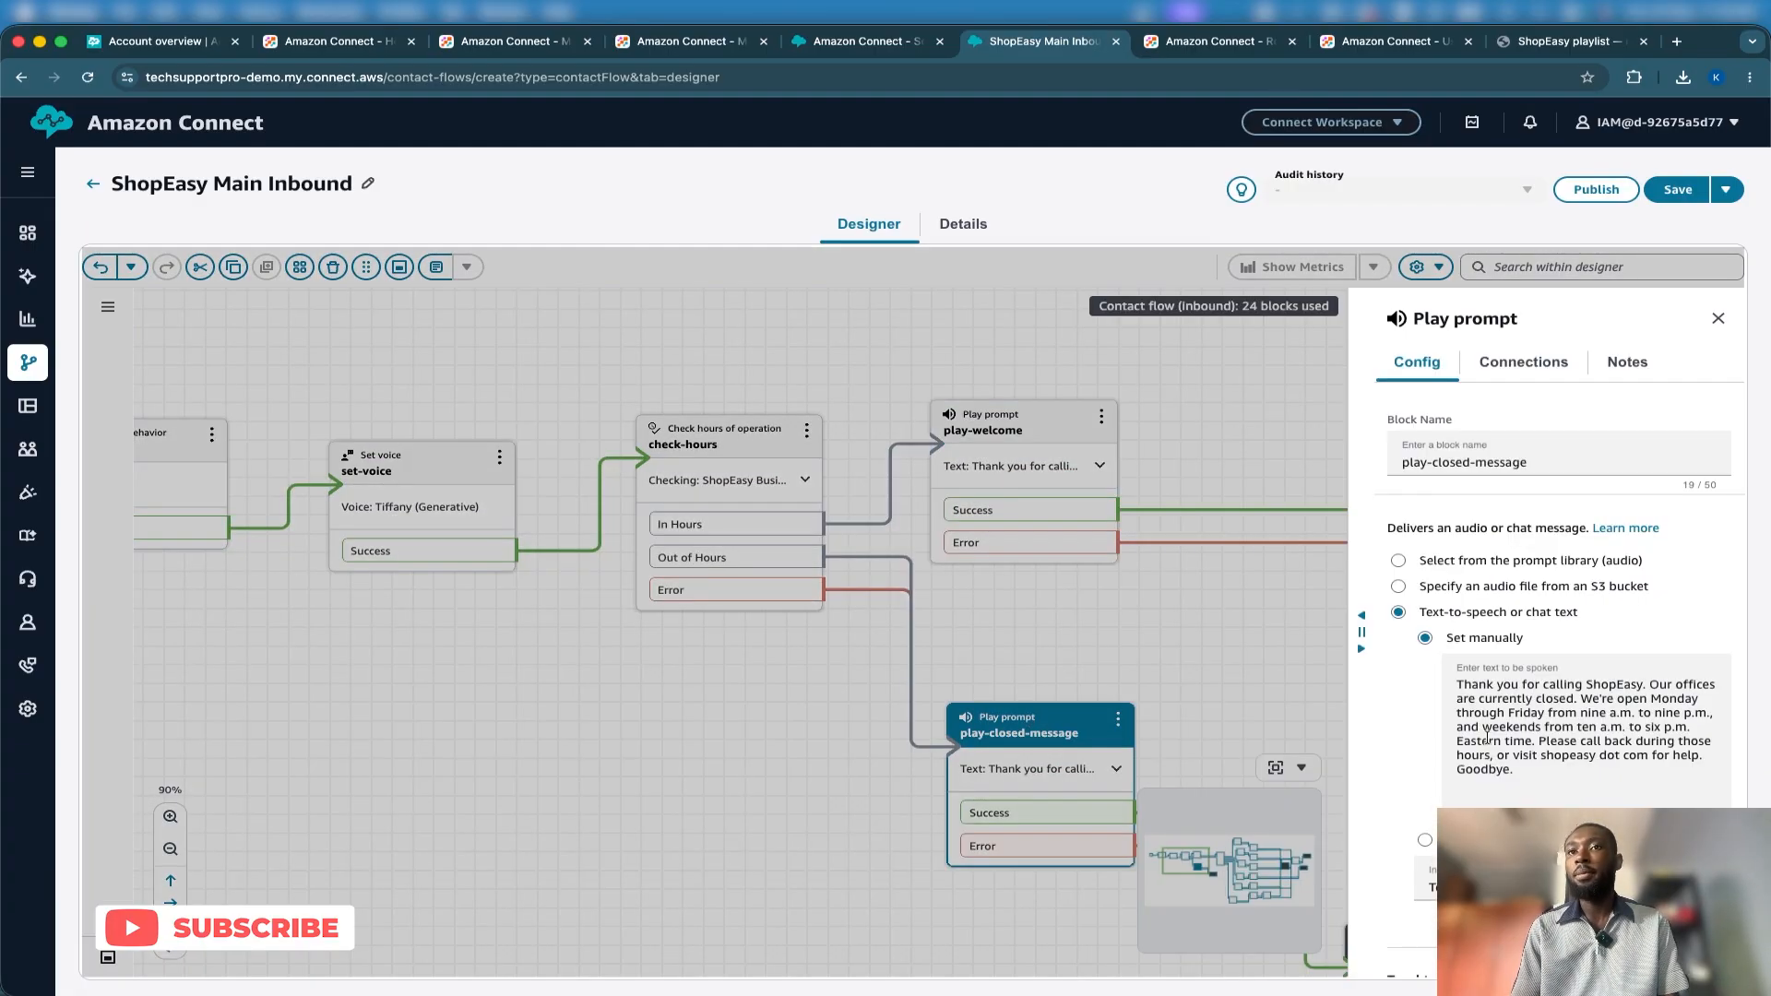
scroll(1665, 757, down, 3)
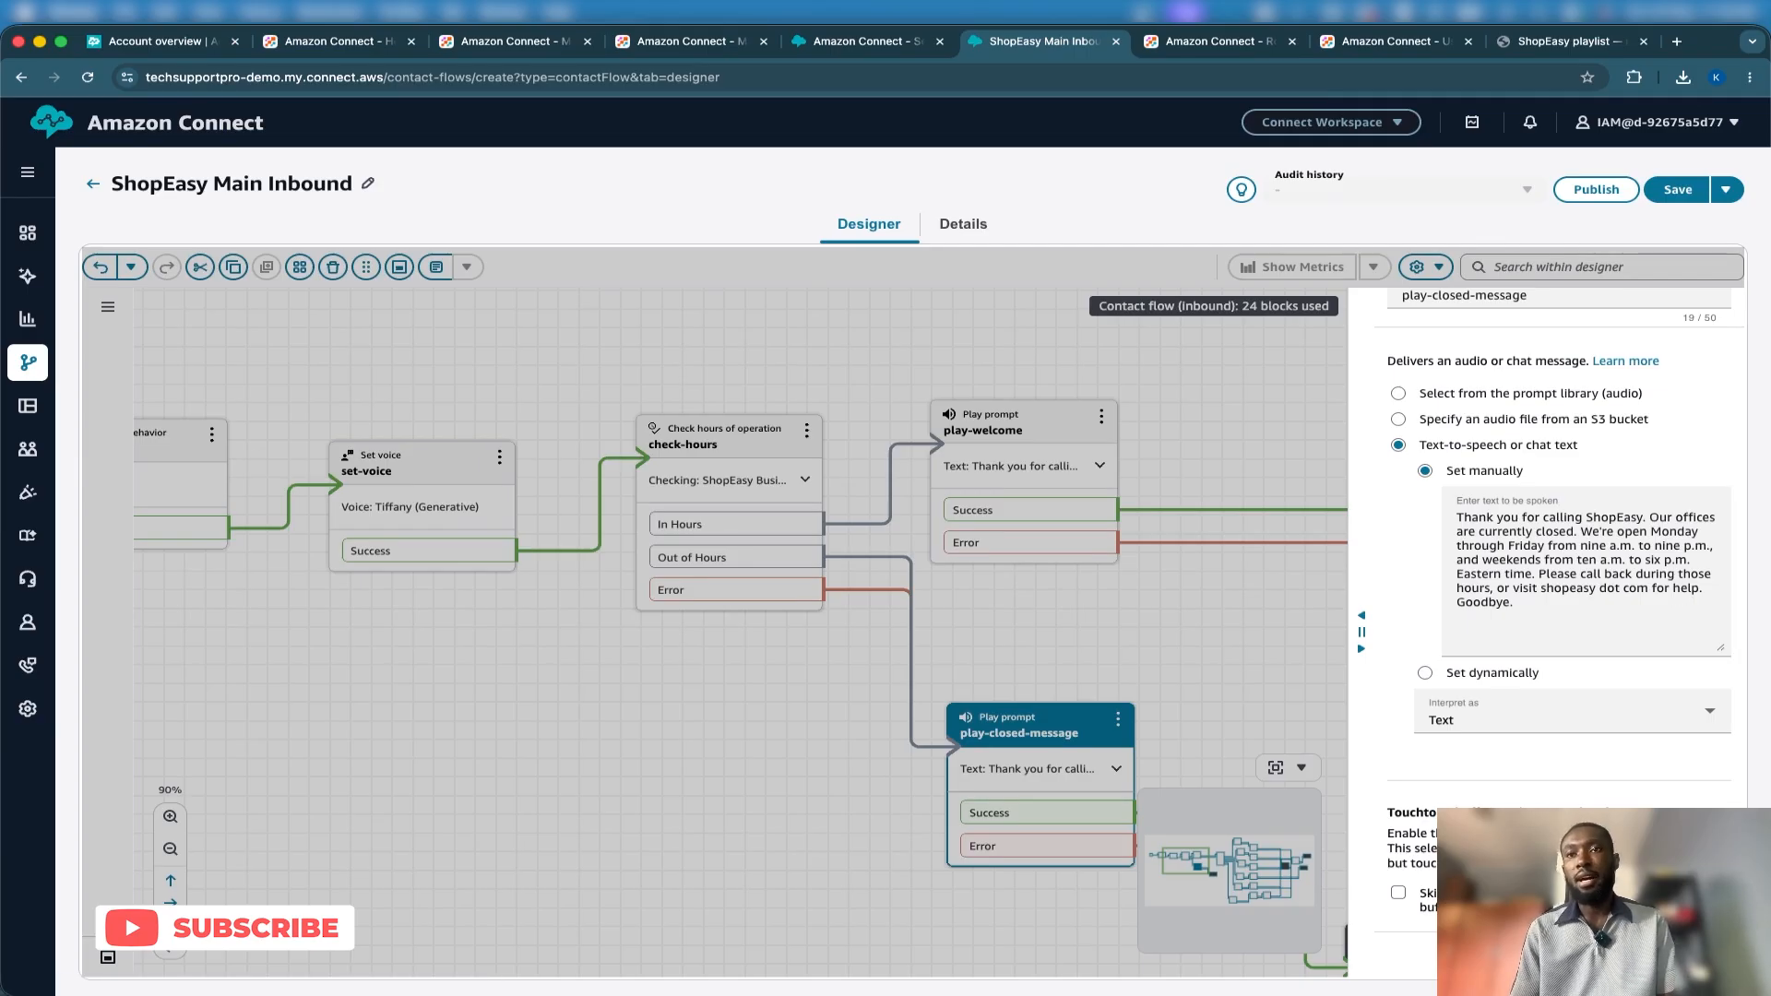
click(1695, 956)
scroll(1396, 759, down, 3)
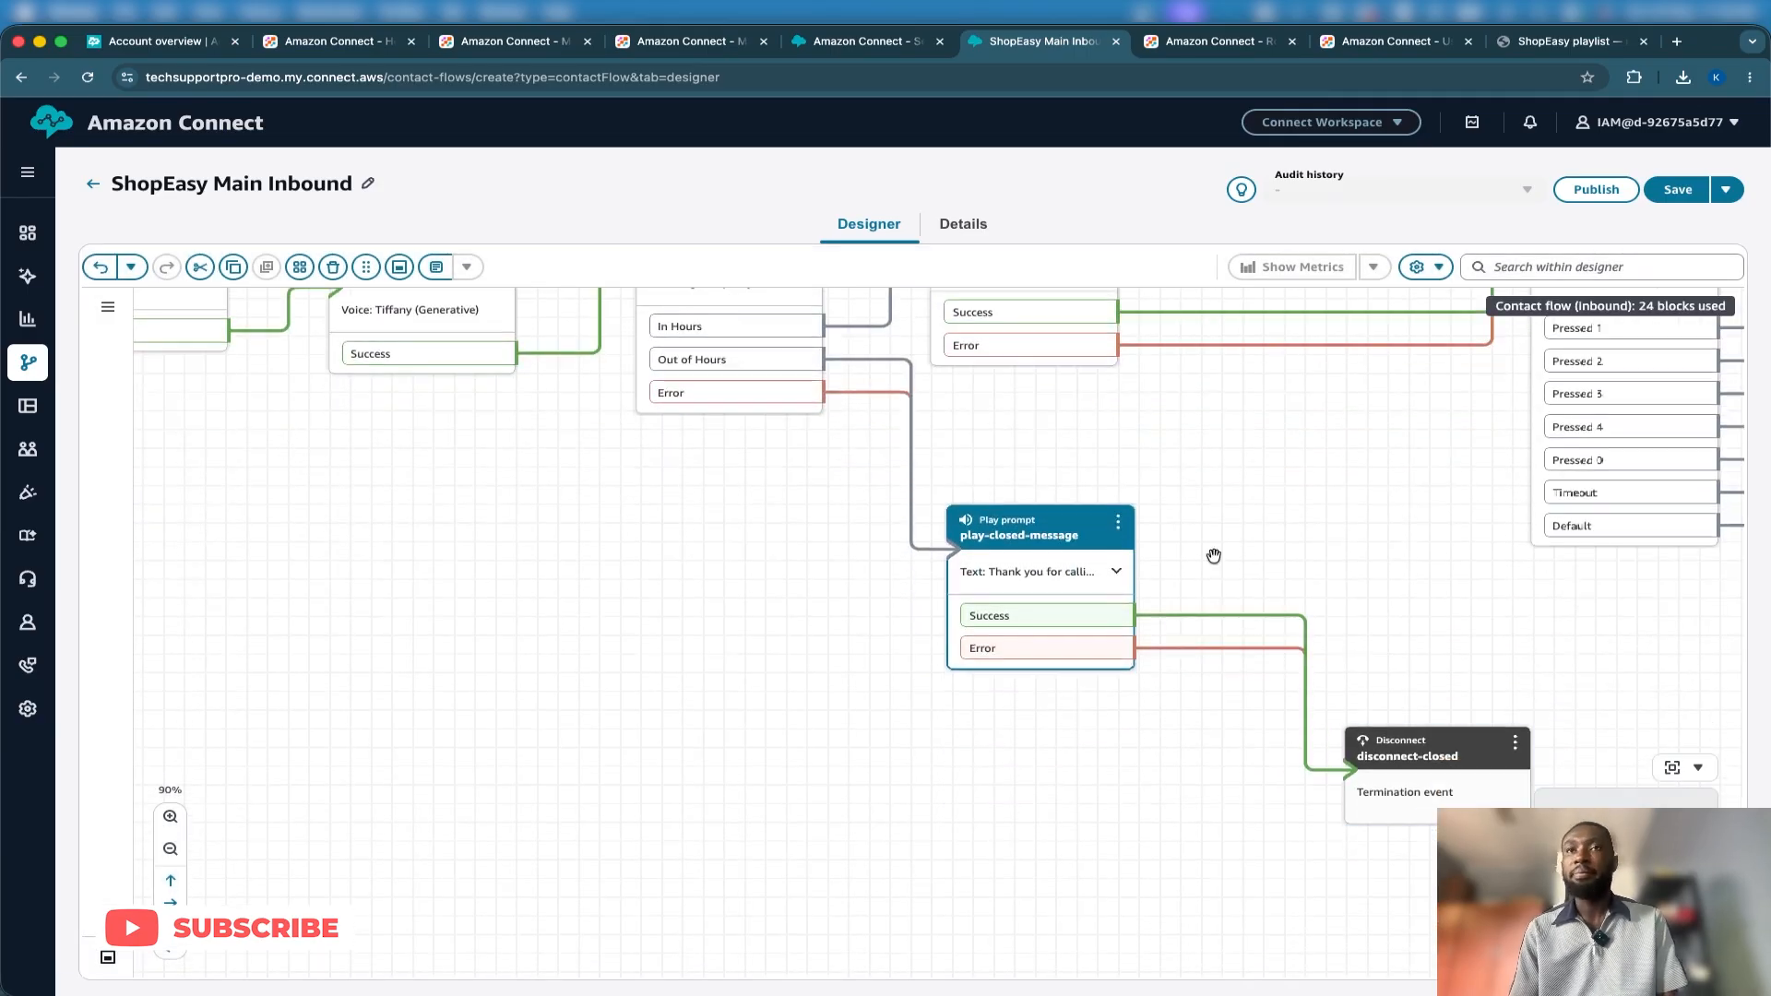
Examine the main-menu block's spoken prompt, timeout and key options, and undo the change made by confirming its settings.
scroll(1214, 555, up, 3)
scroll(1181, 554, right, 5)
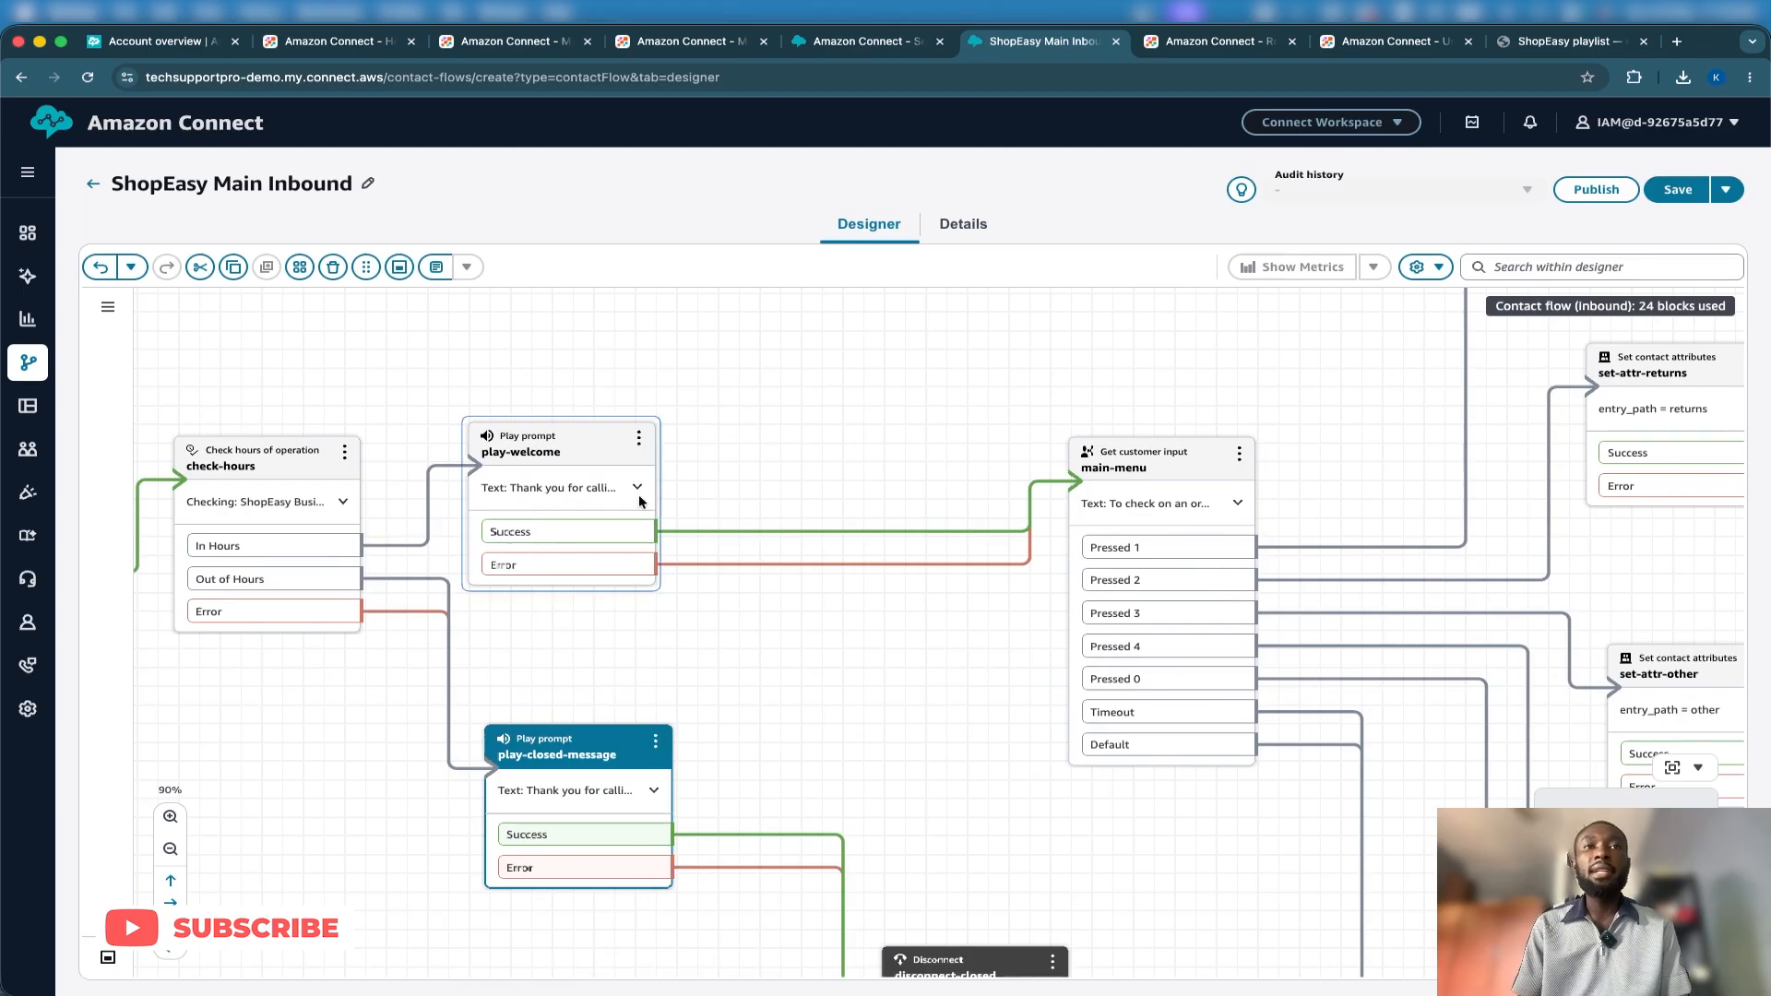
scroll(964, 502, right, 2)
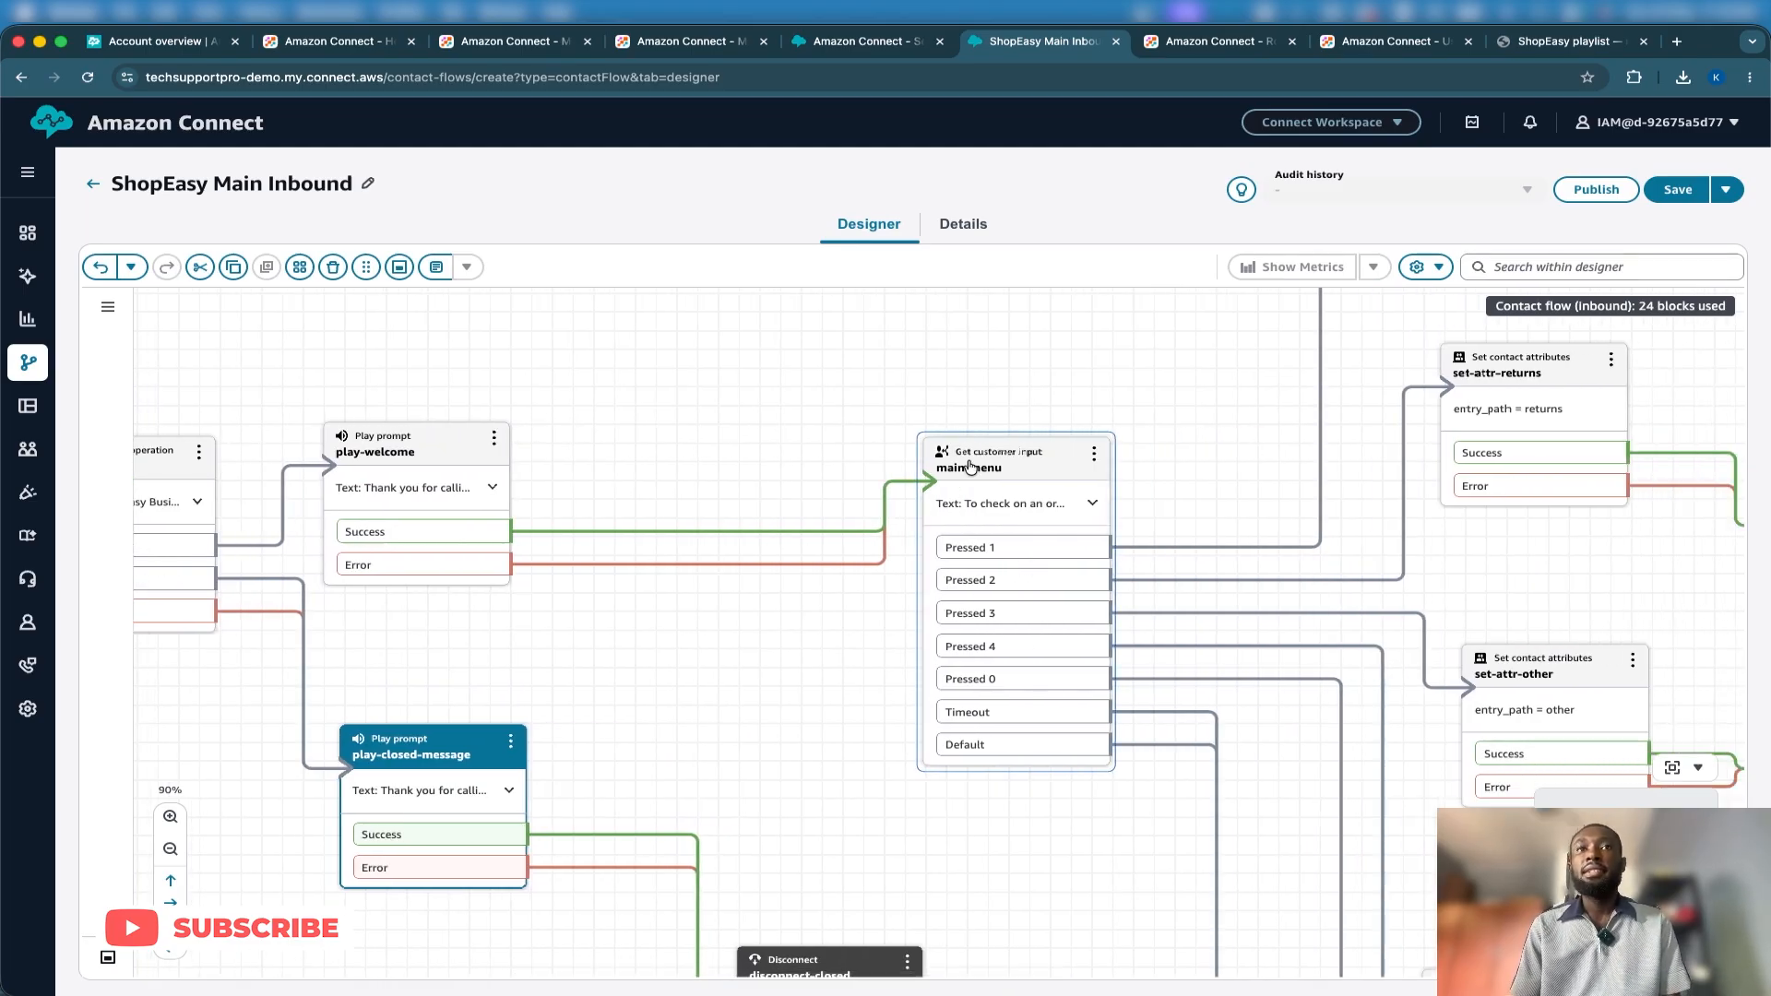
click(967, 471)
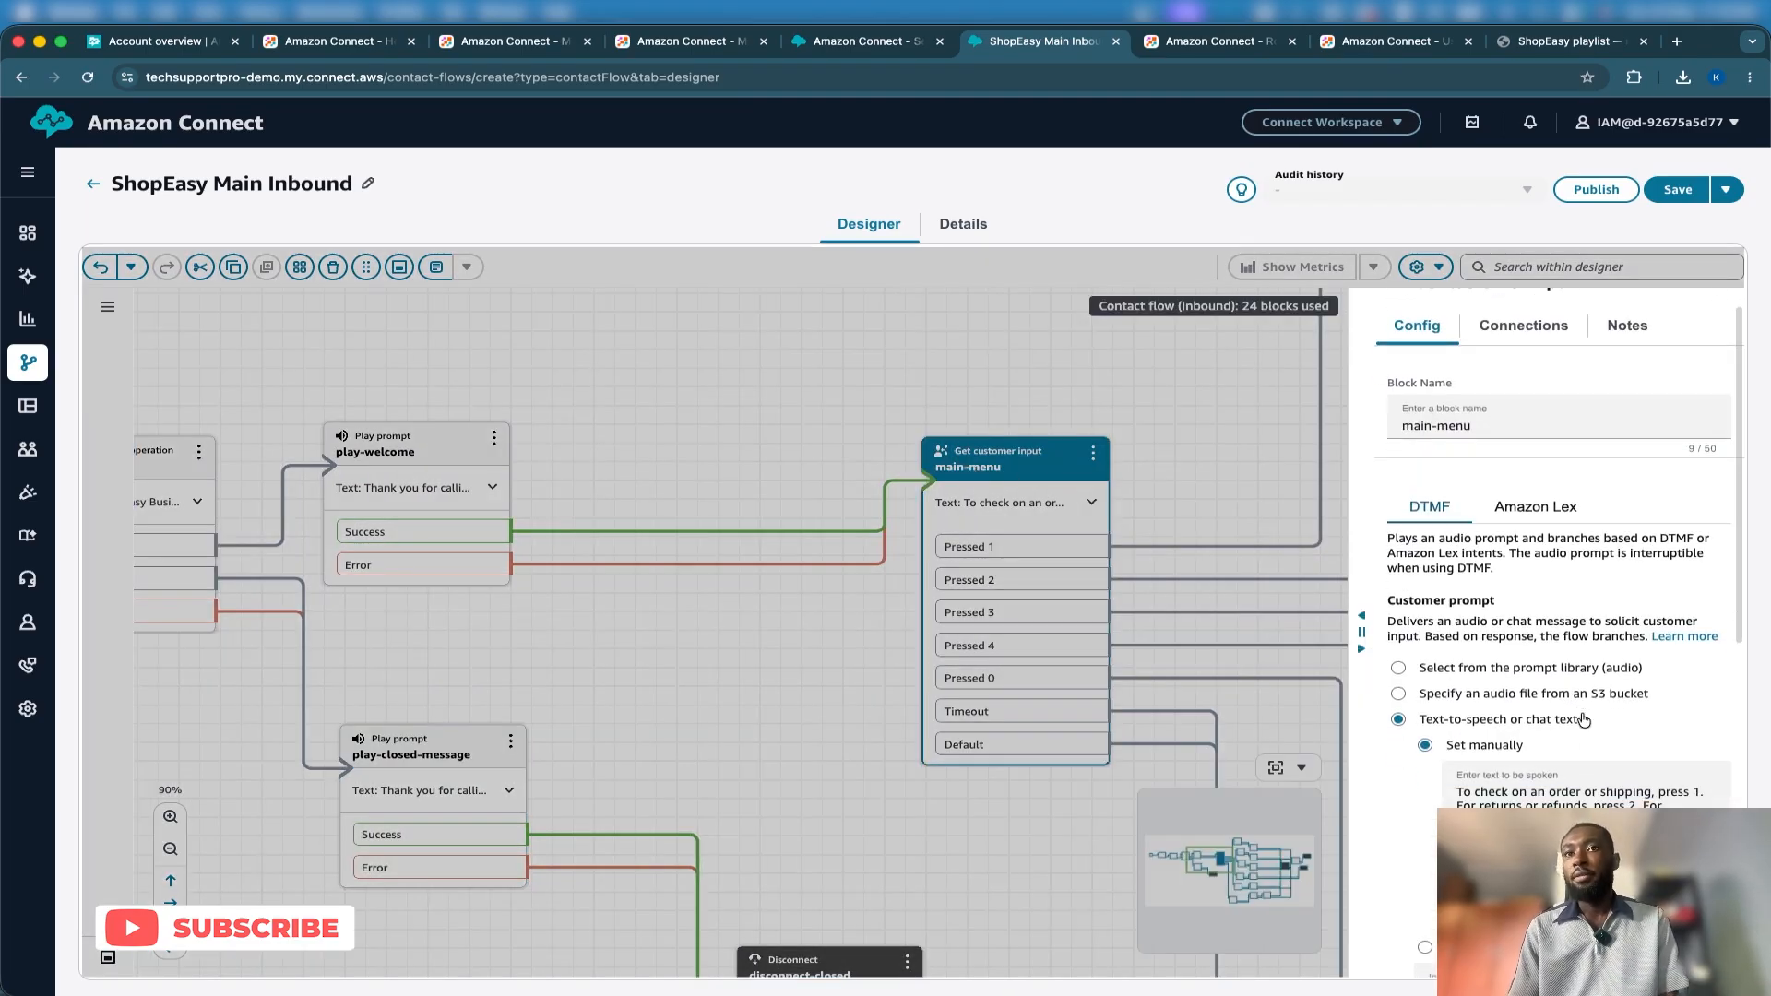
scroll(1568, 729, down, 1)
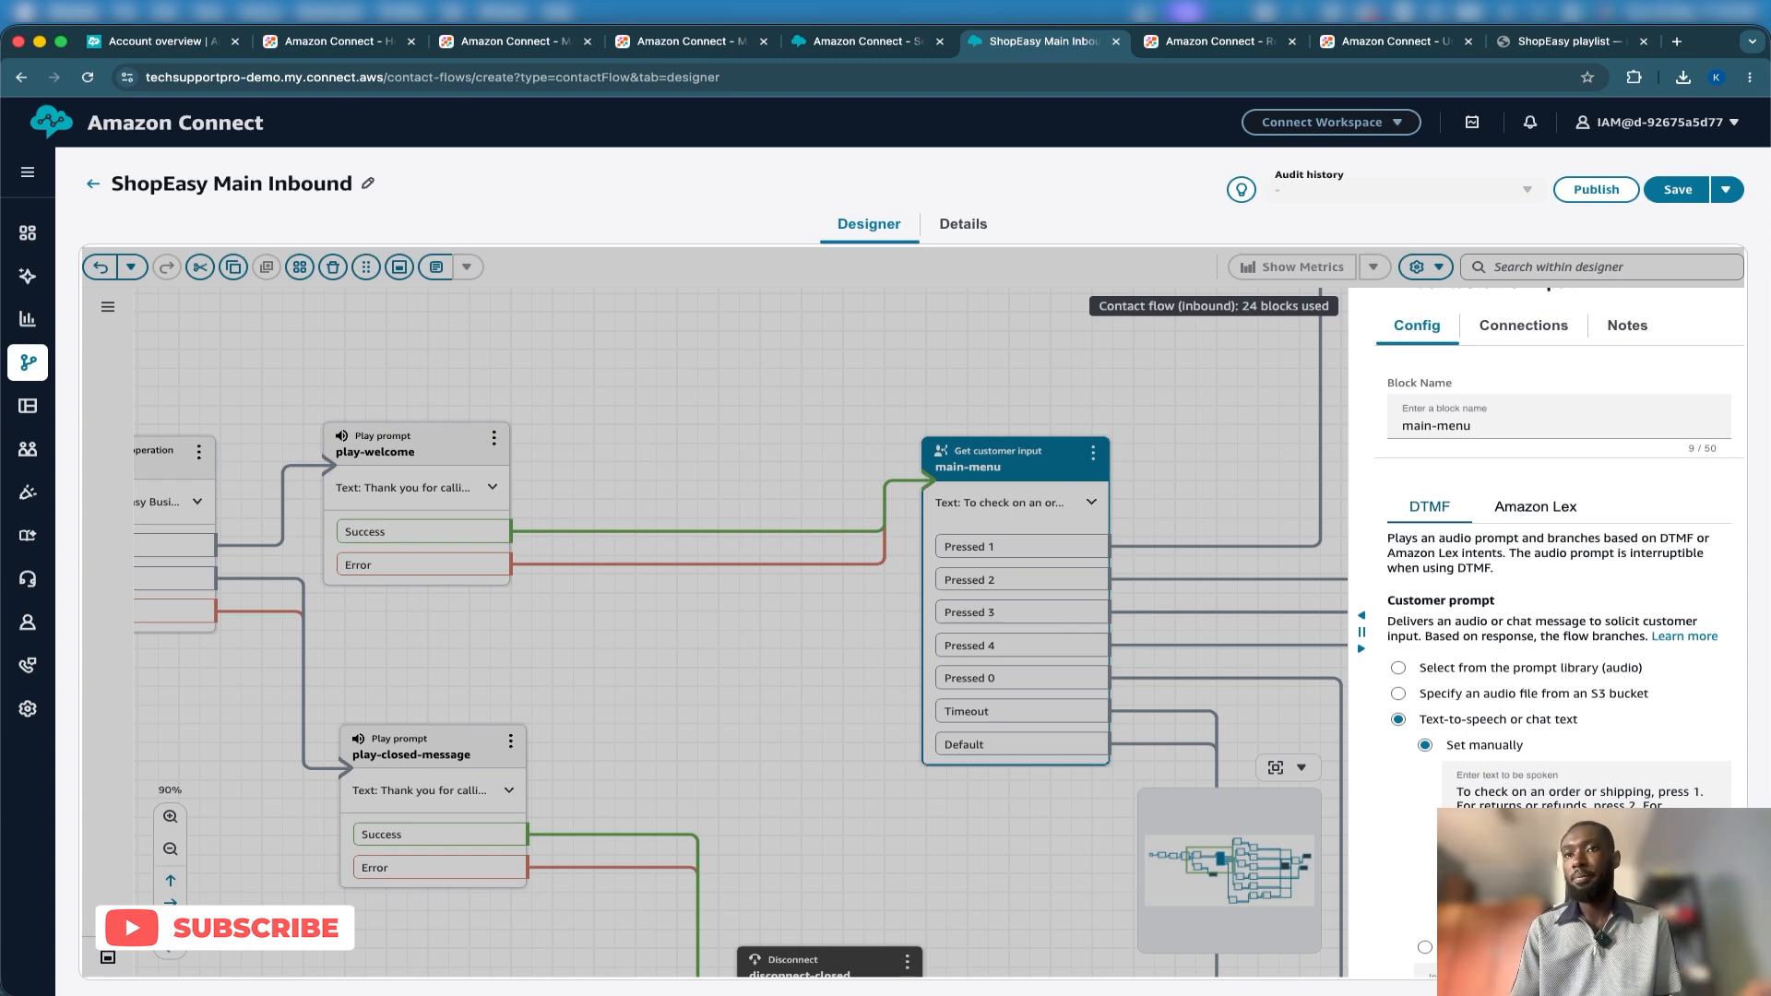
scroll(1560, 554, down, 1)
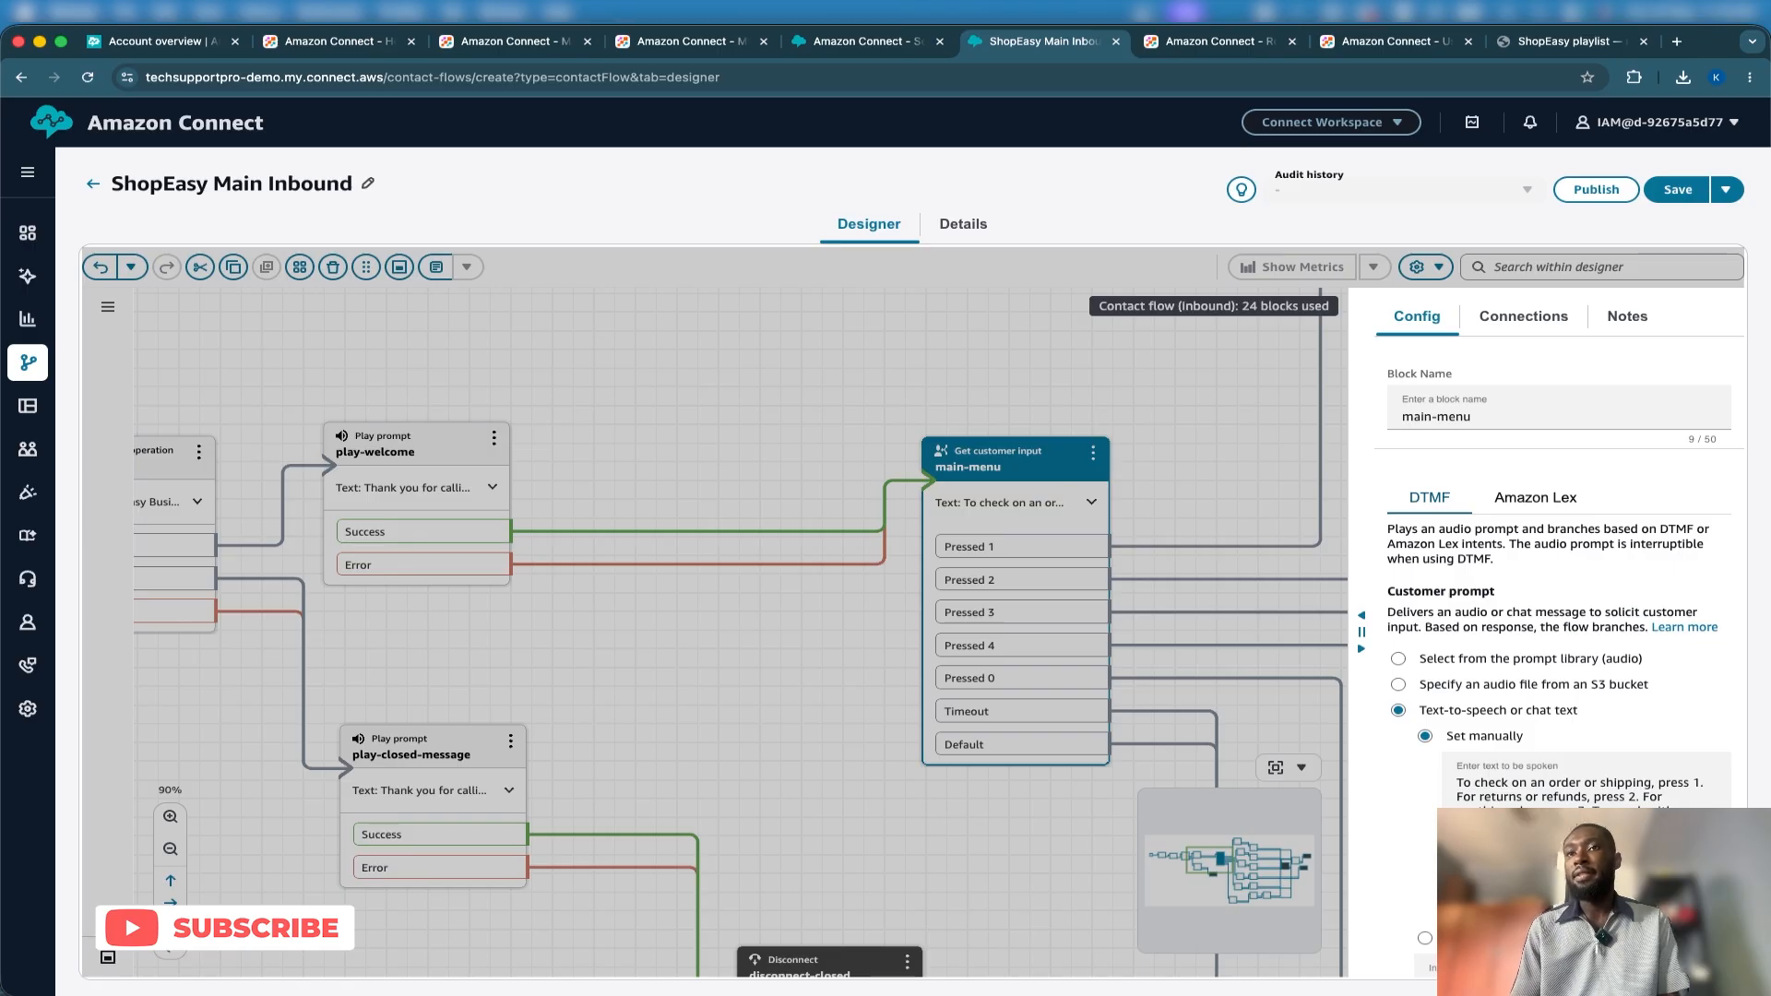
scroll(1559, 553, down, 4)
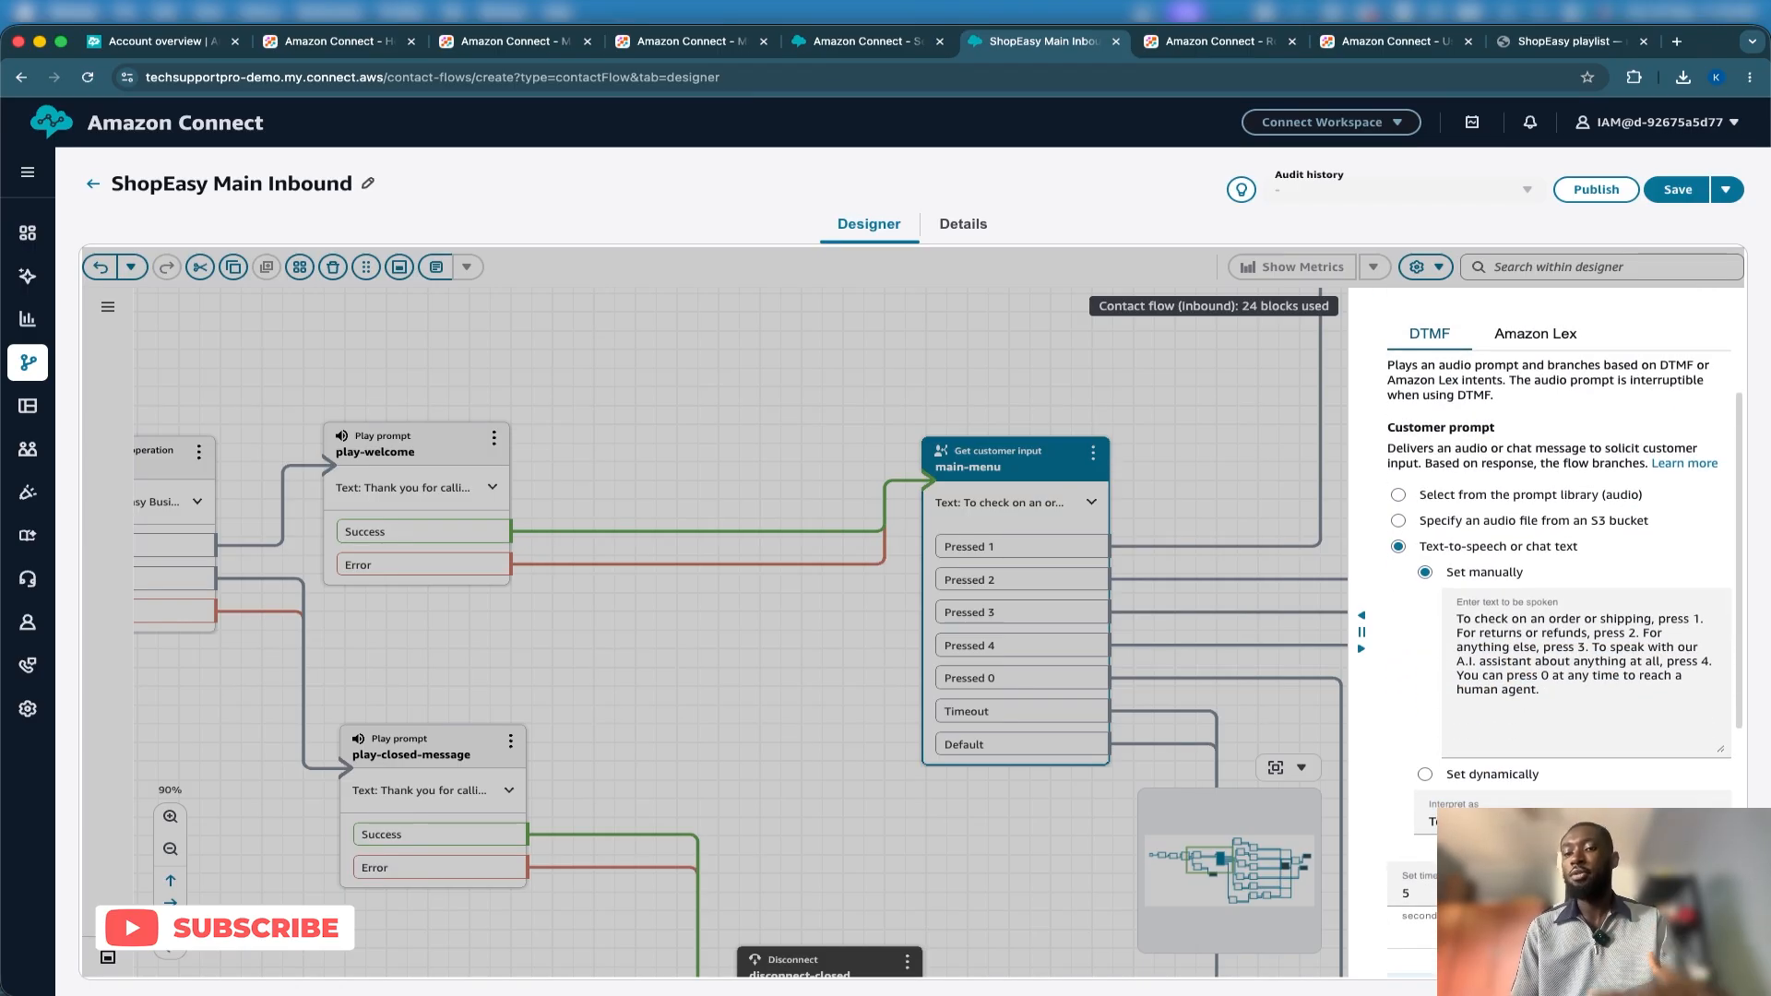
scroll(1558, 556, down, 10)
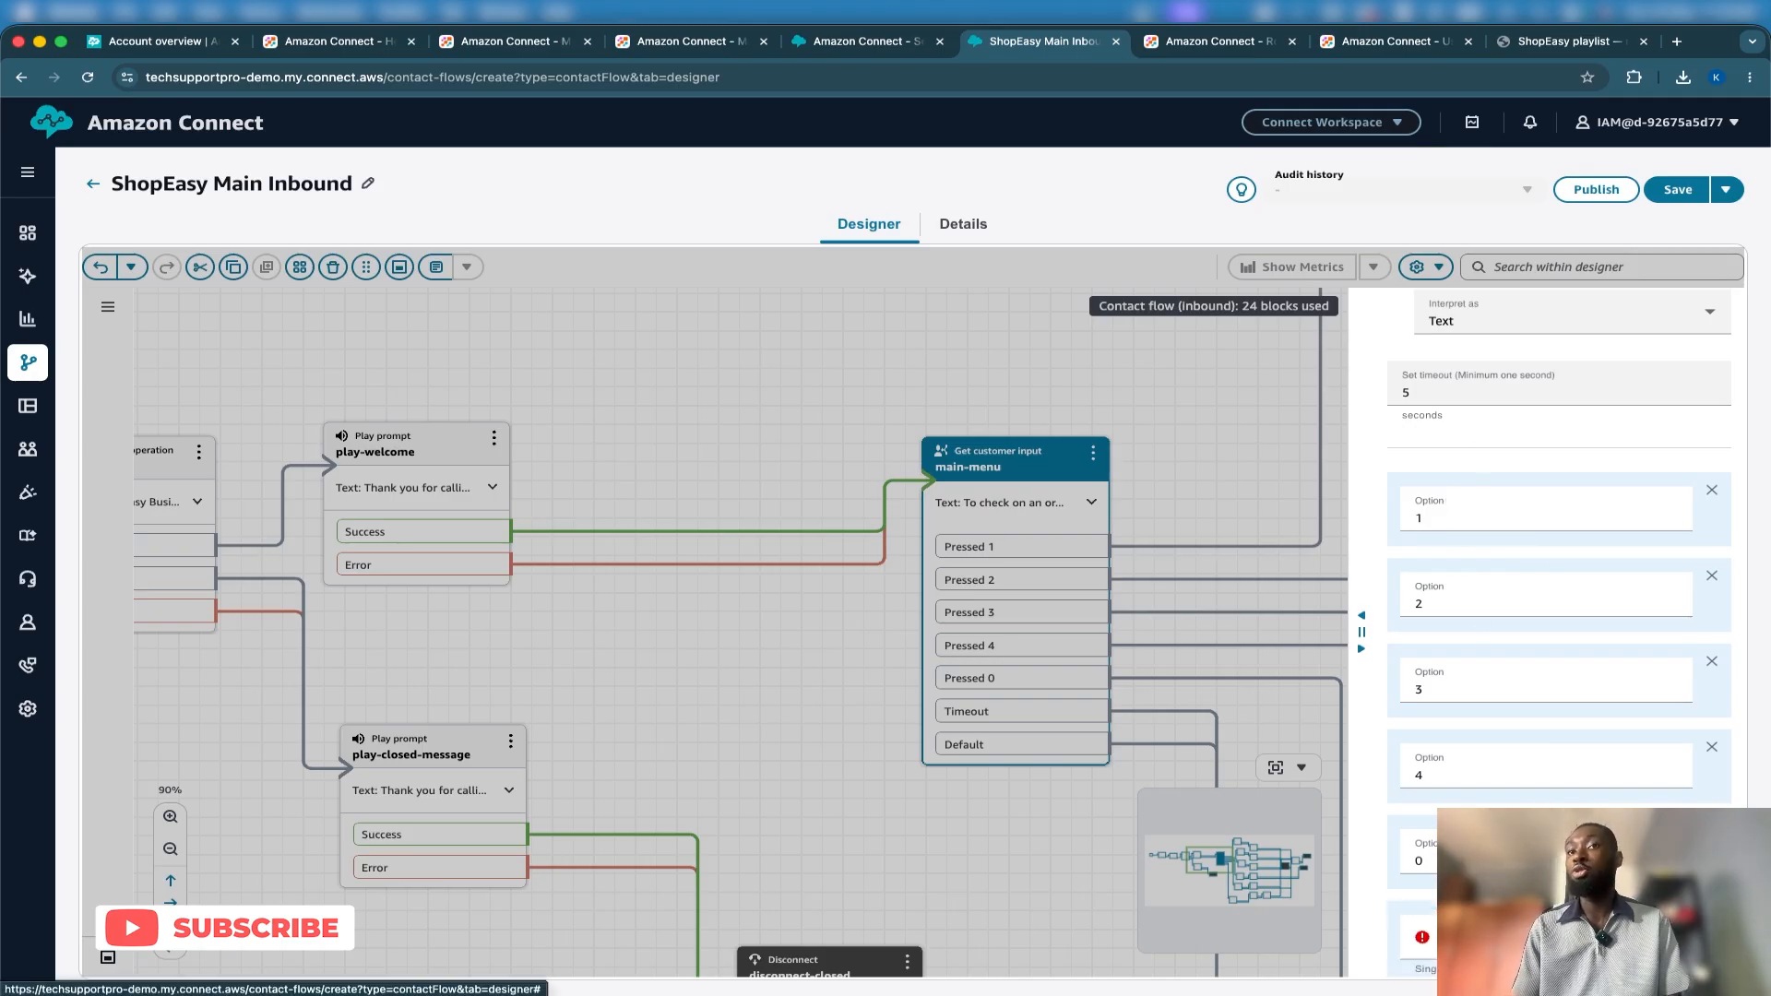
scroll(1559, 553, down, 2)
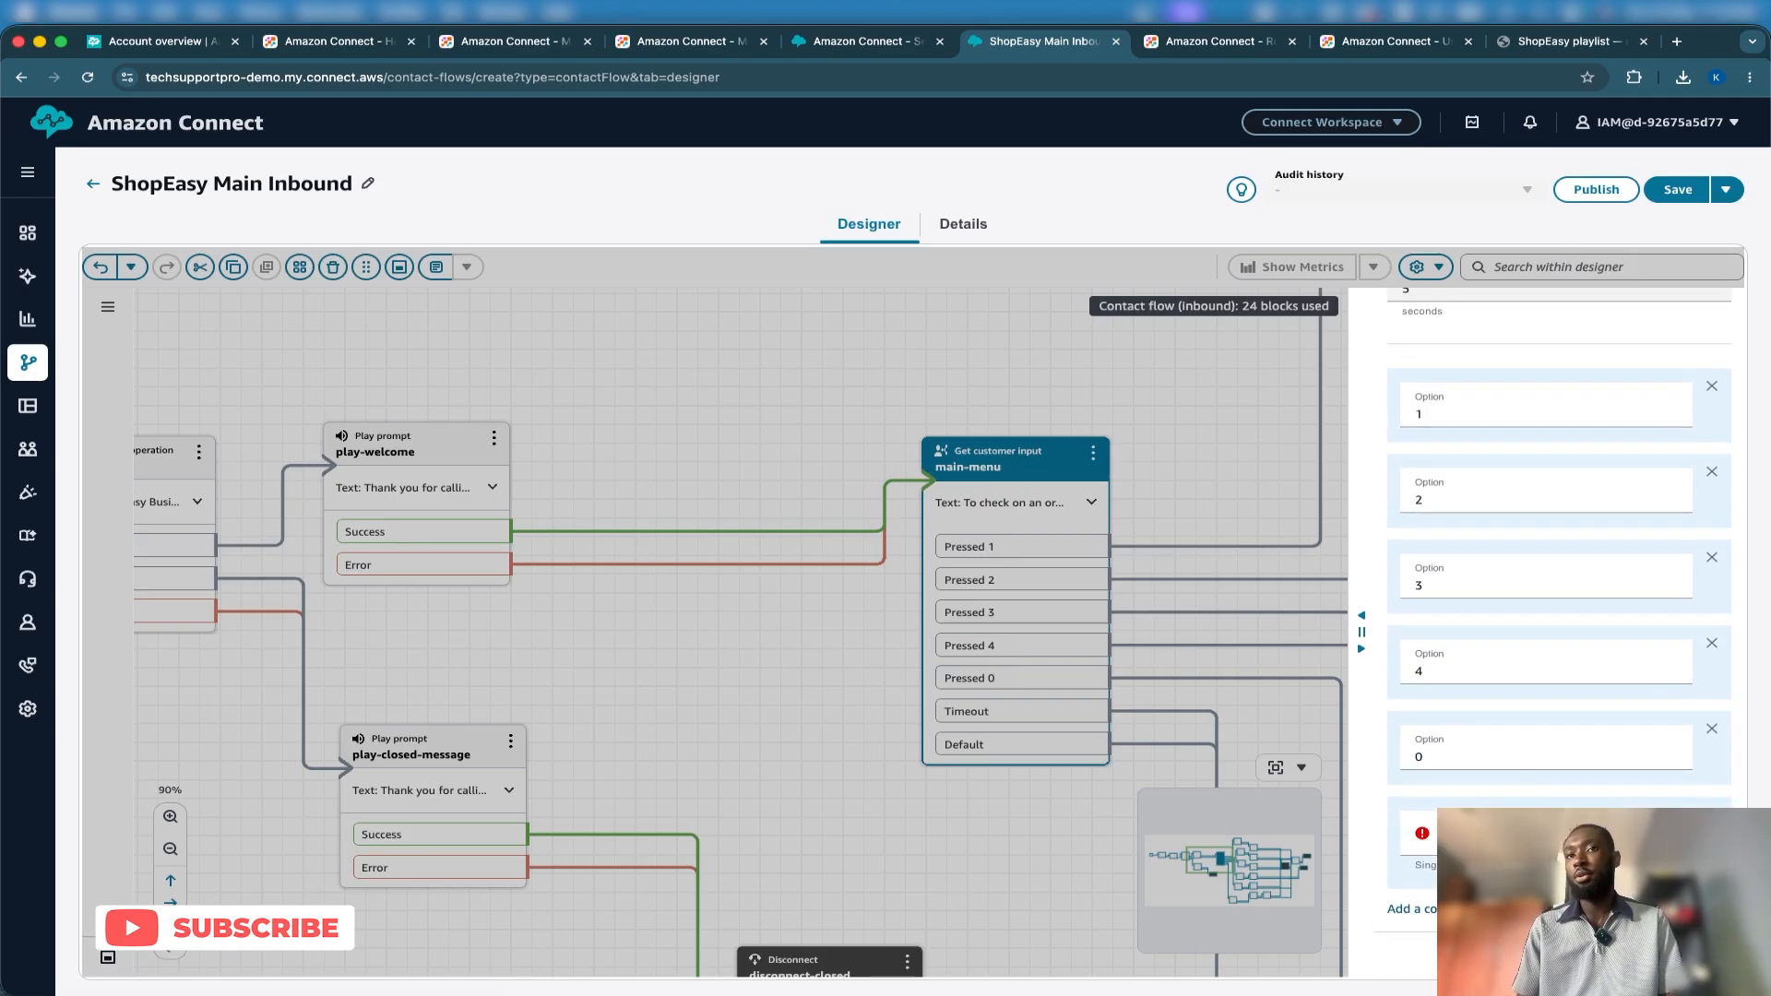
scroll(1559, 554, up, 2)
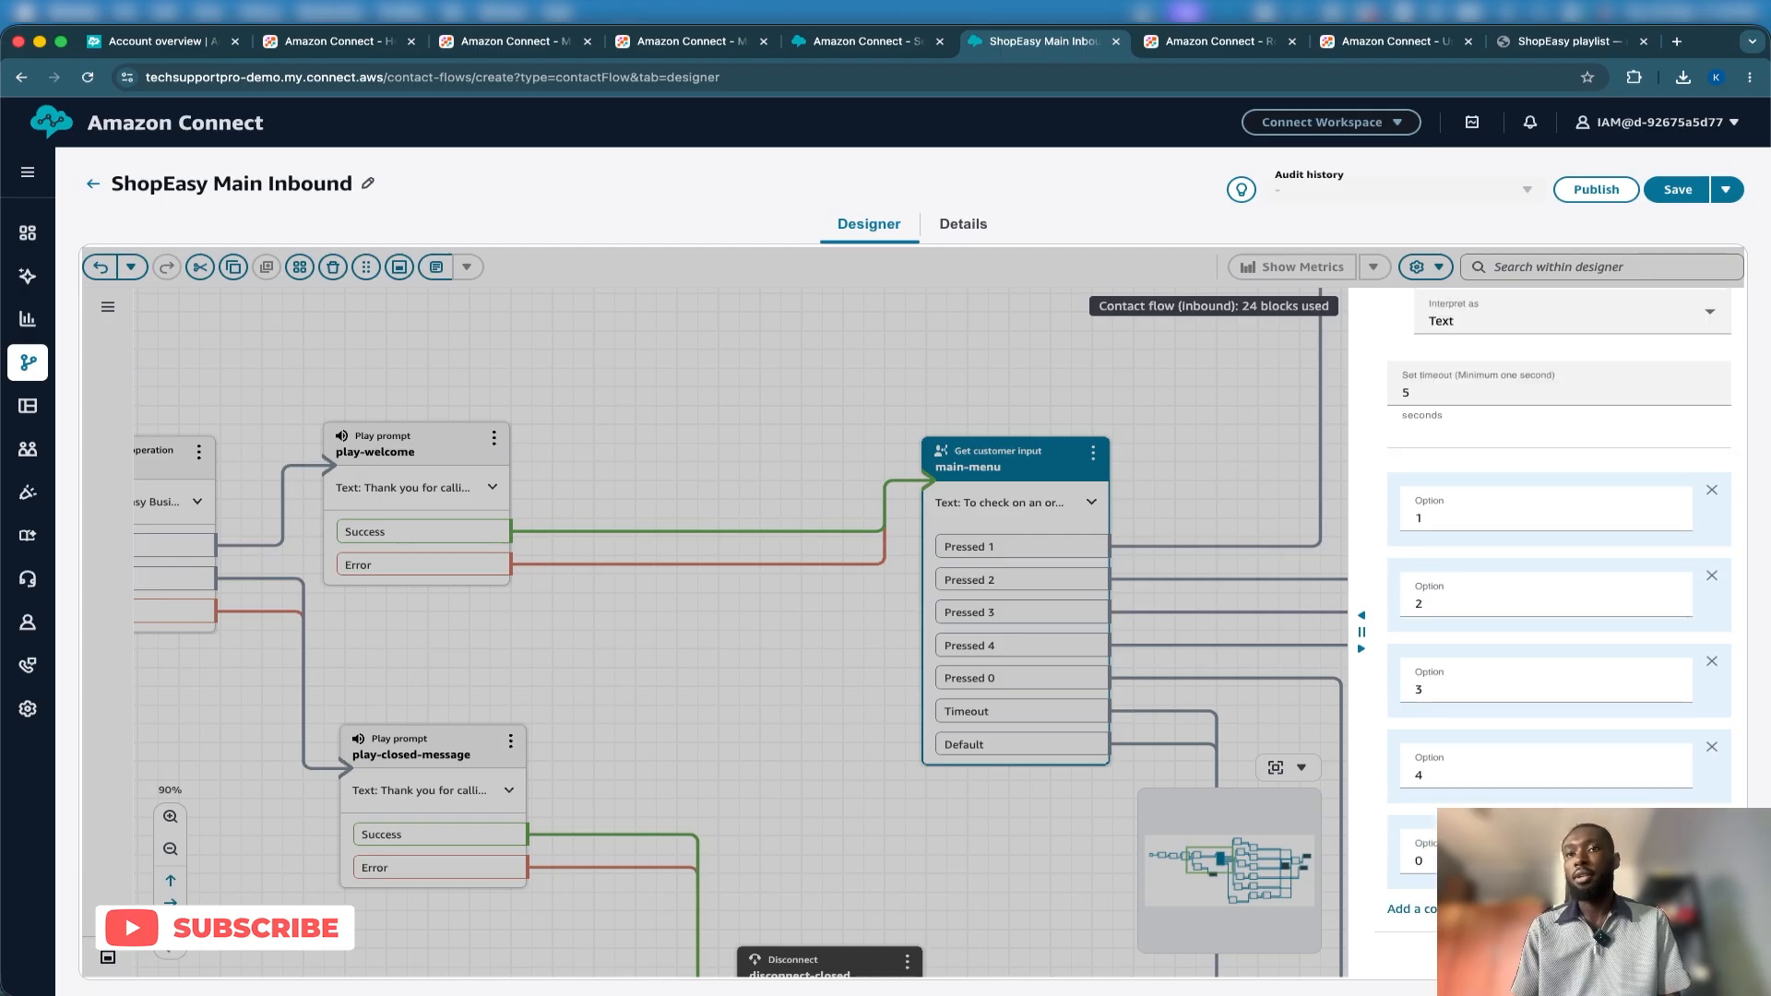
click(1690, 955)
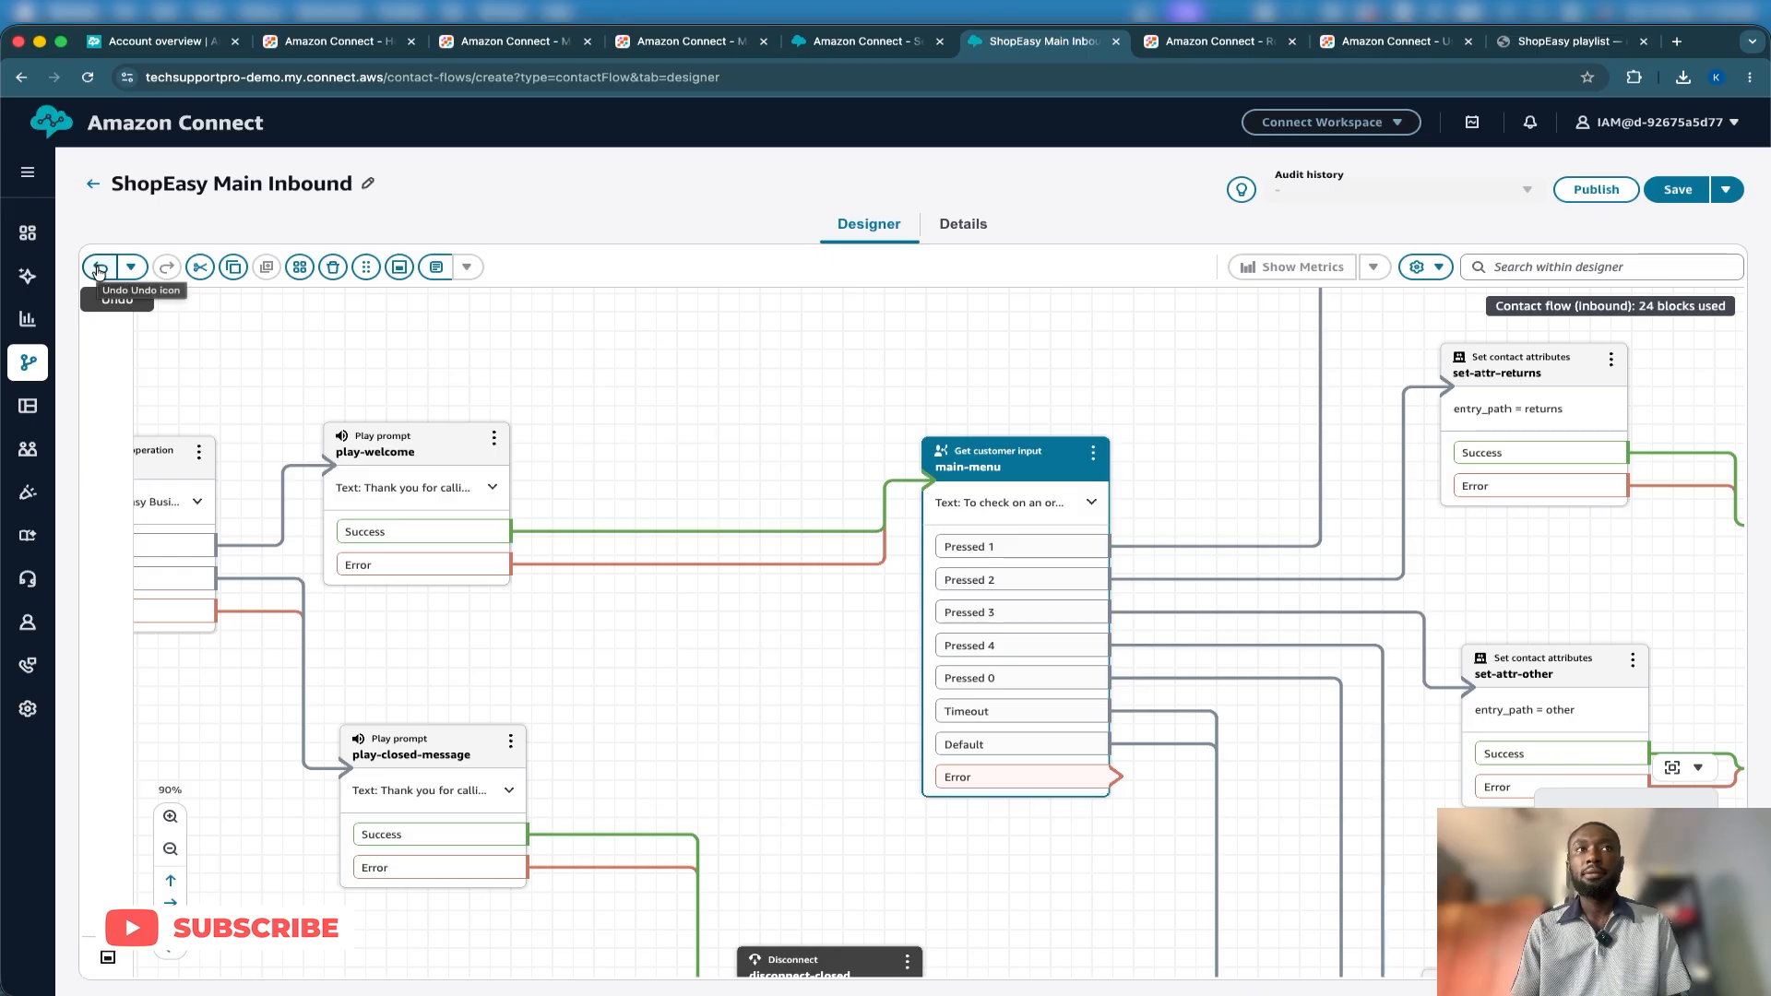
click(100, 269)
Trace the main-menu branches to the set-attr-orders, set-attr-returns and set-attr-other blocks and their working queue blocks.
scroll(994, 644, down, 2)
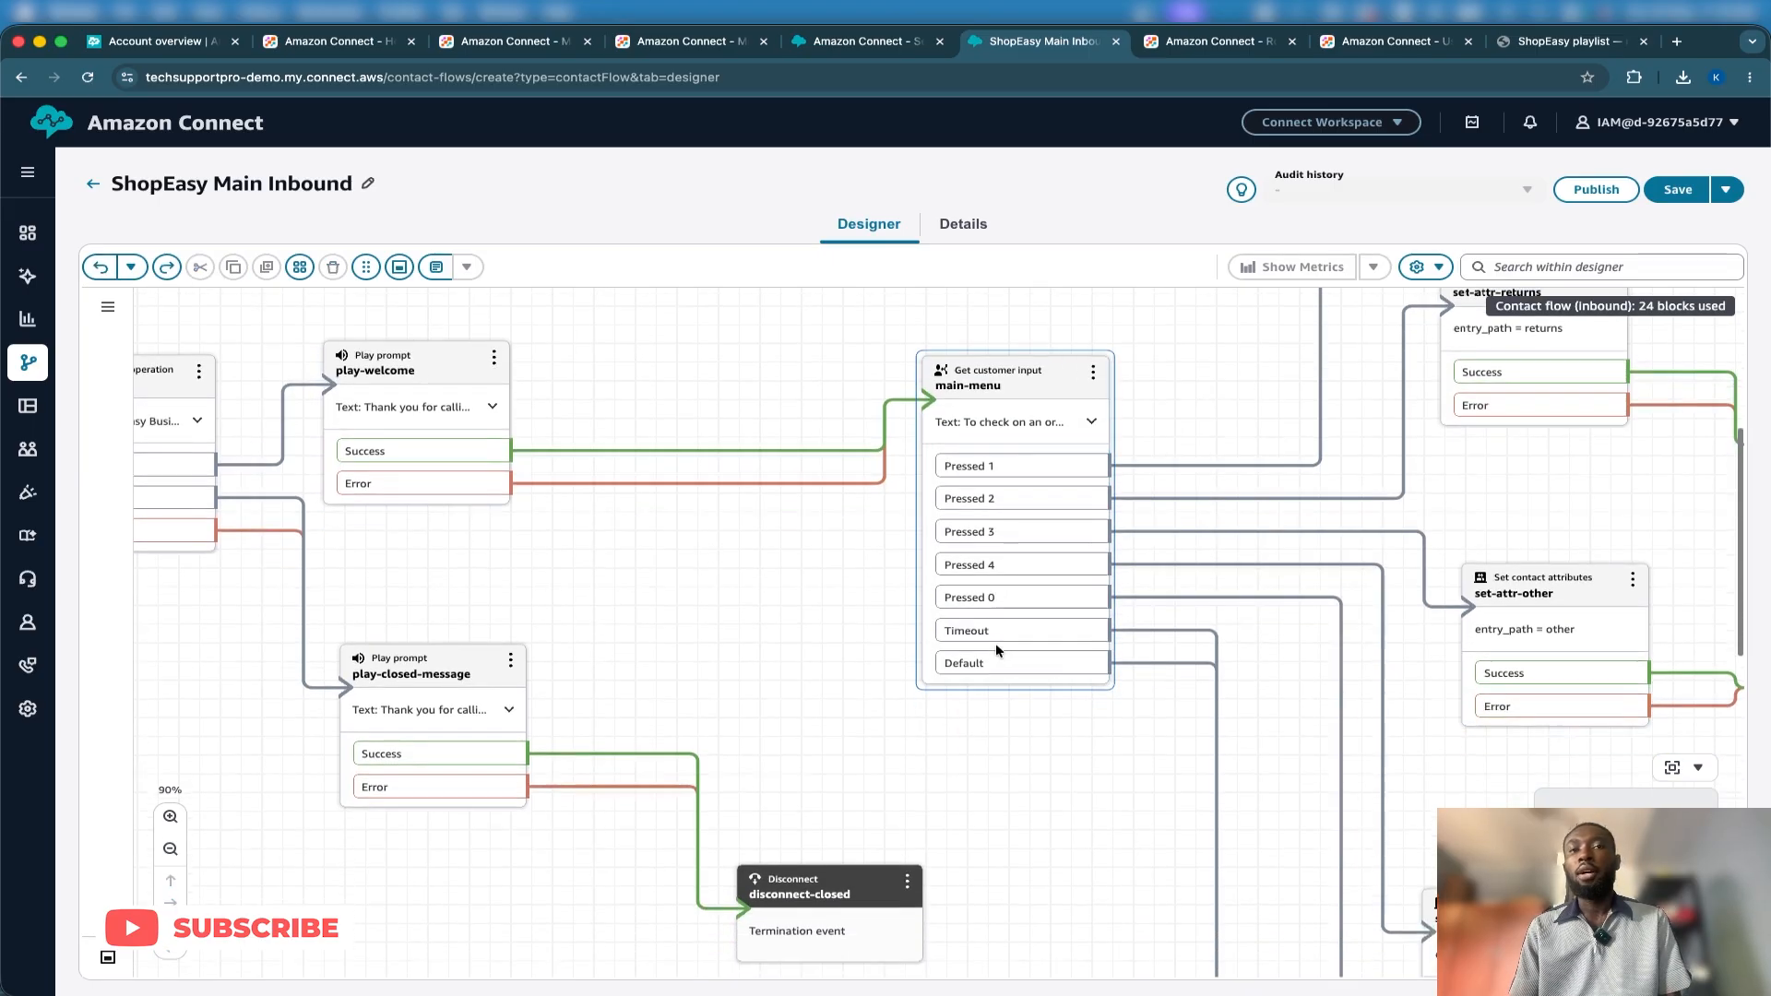
scroll(995, 644, right, 5)
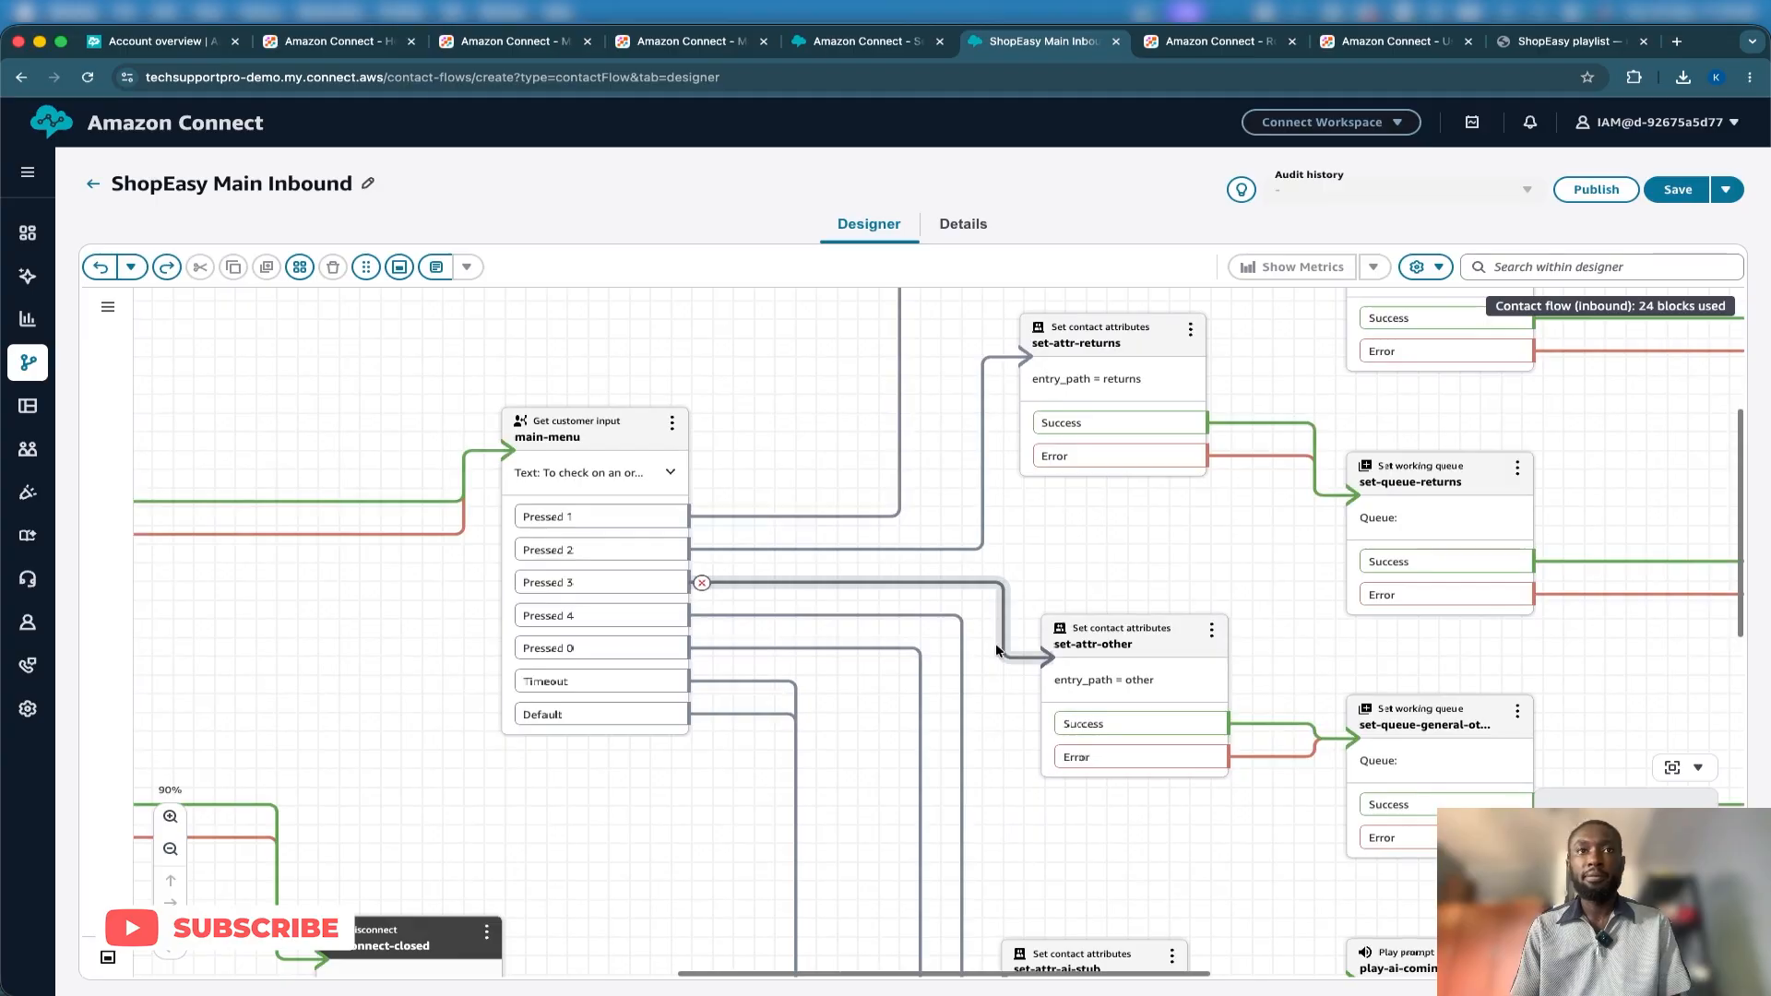
scroll(994, 643, down, 3)
scroll(994, 644, left, 3)
scroll(995, 644, up, 6)
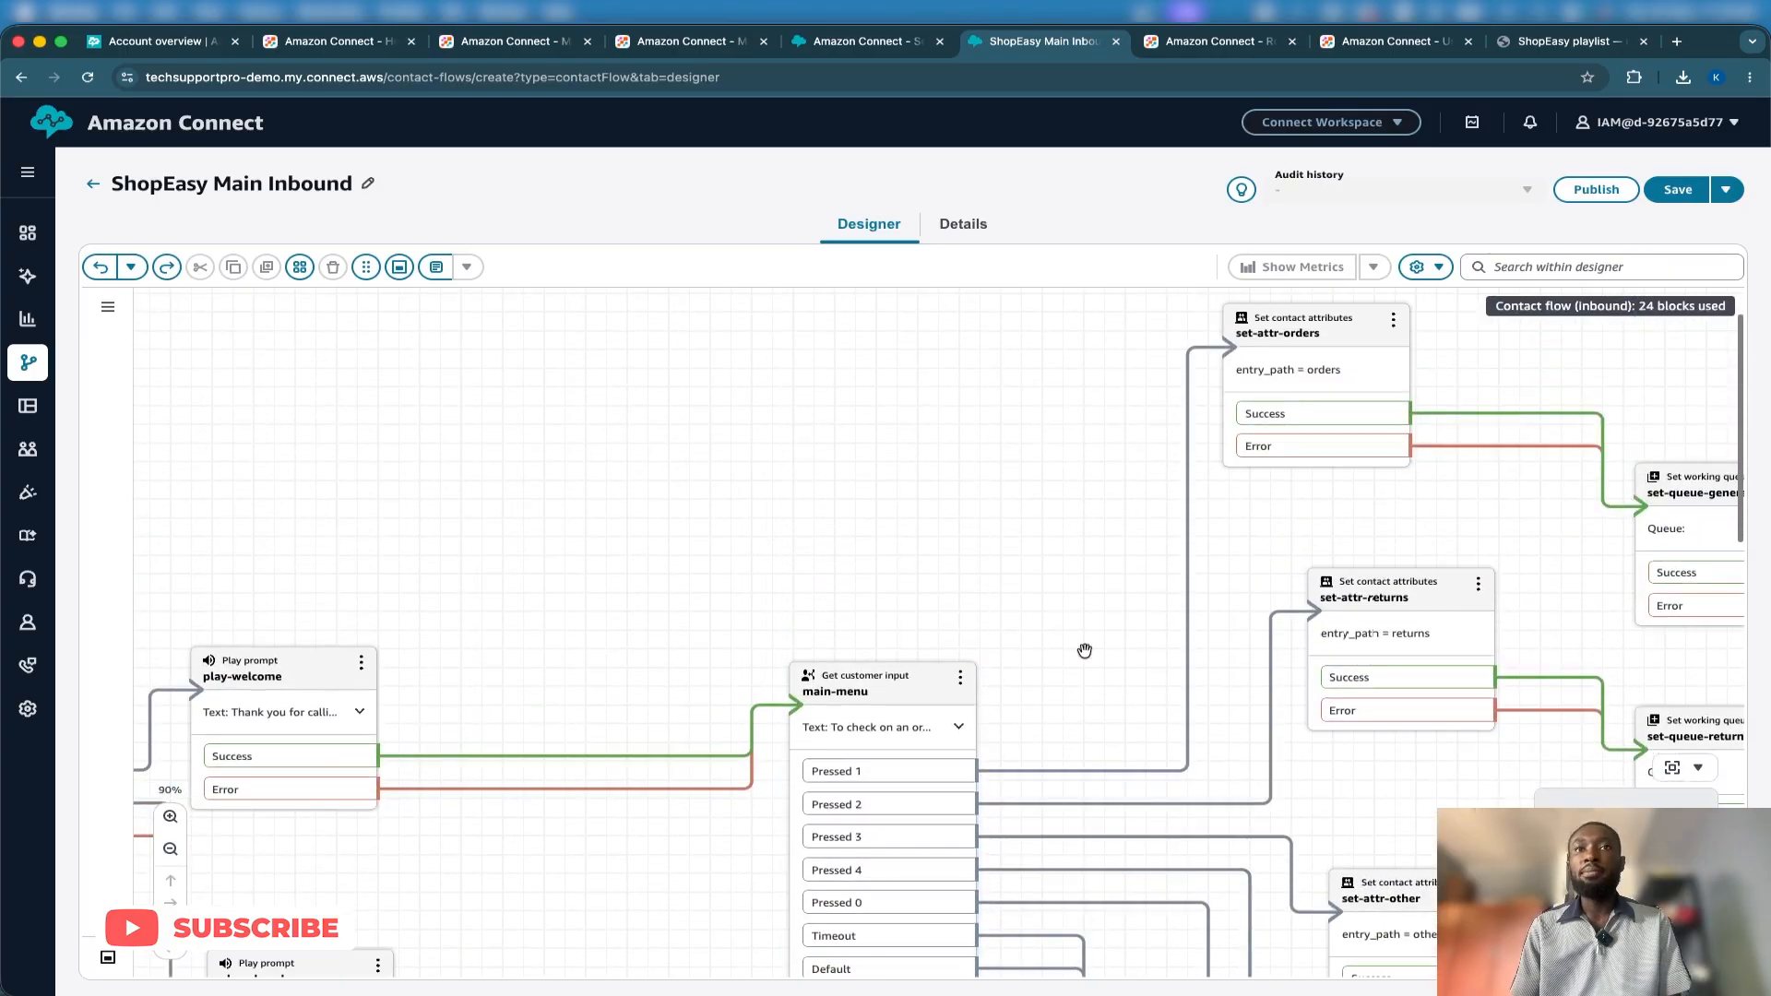
scroll(1084, 652, up, 2)
scroll(1085, 652, right, 5)
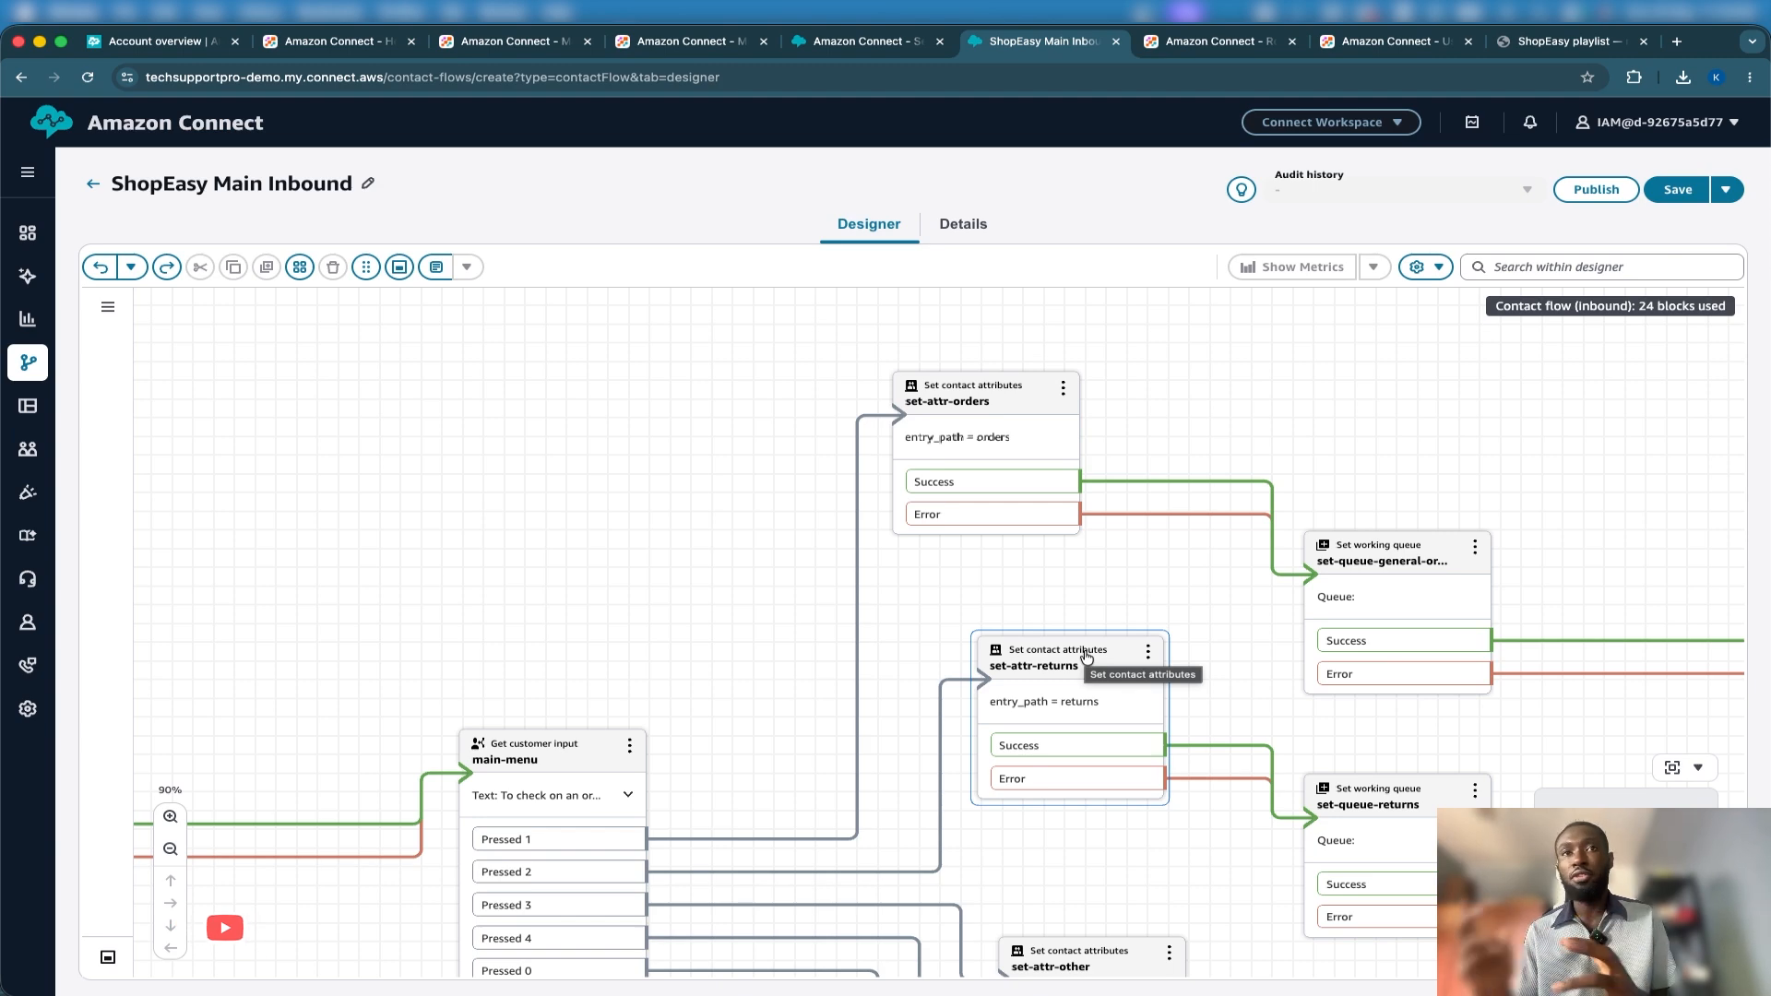
scroll(1086, 657, down, 5)
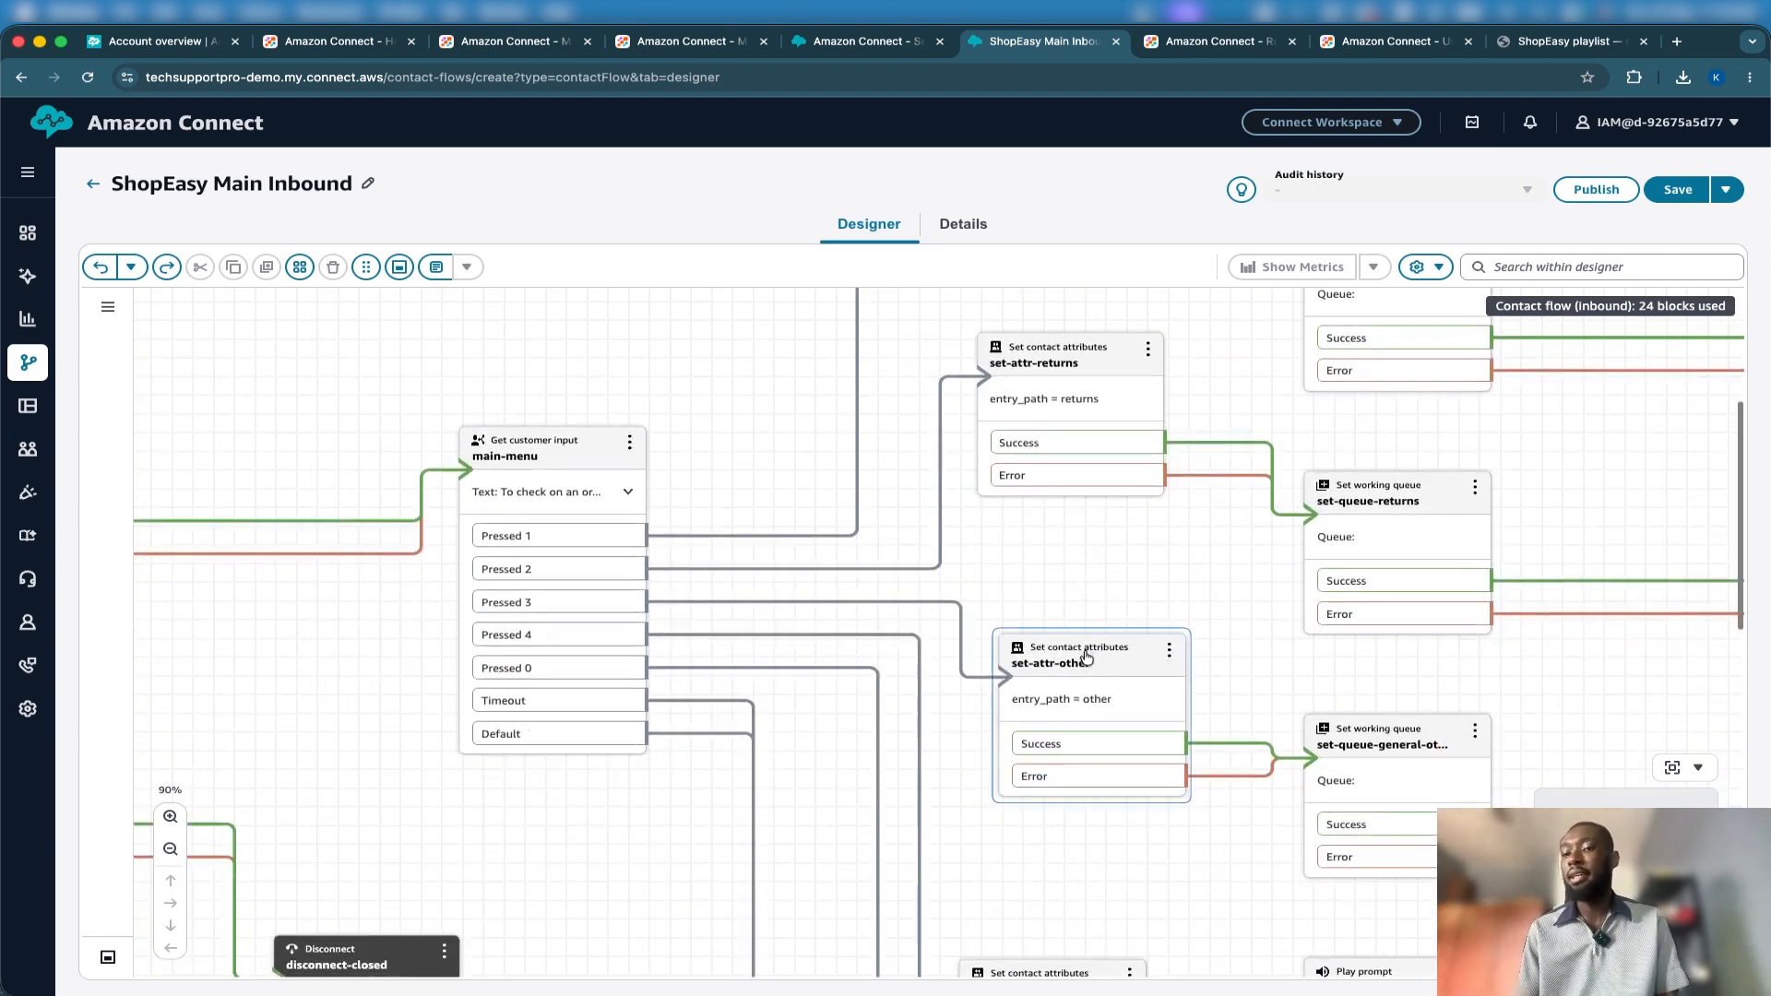
scroll(1087, 657, left, 1)
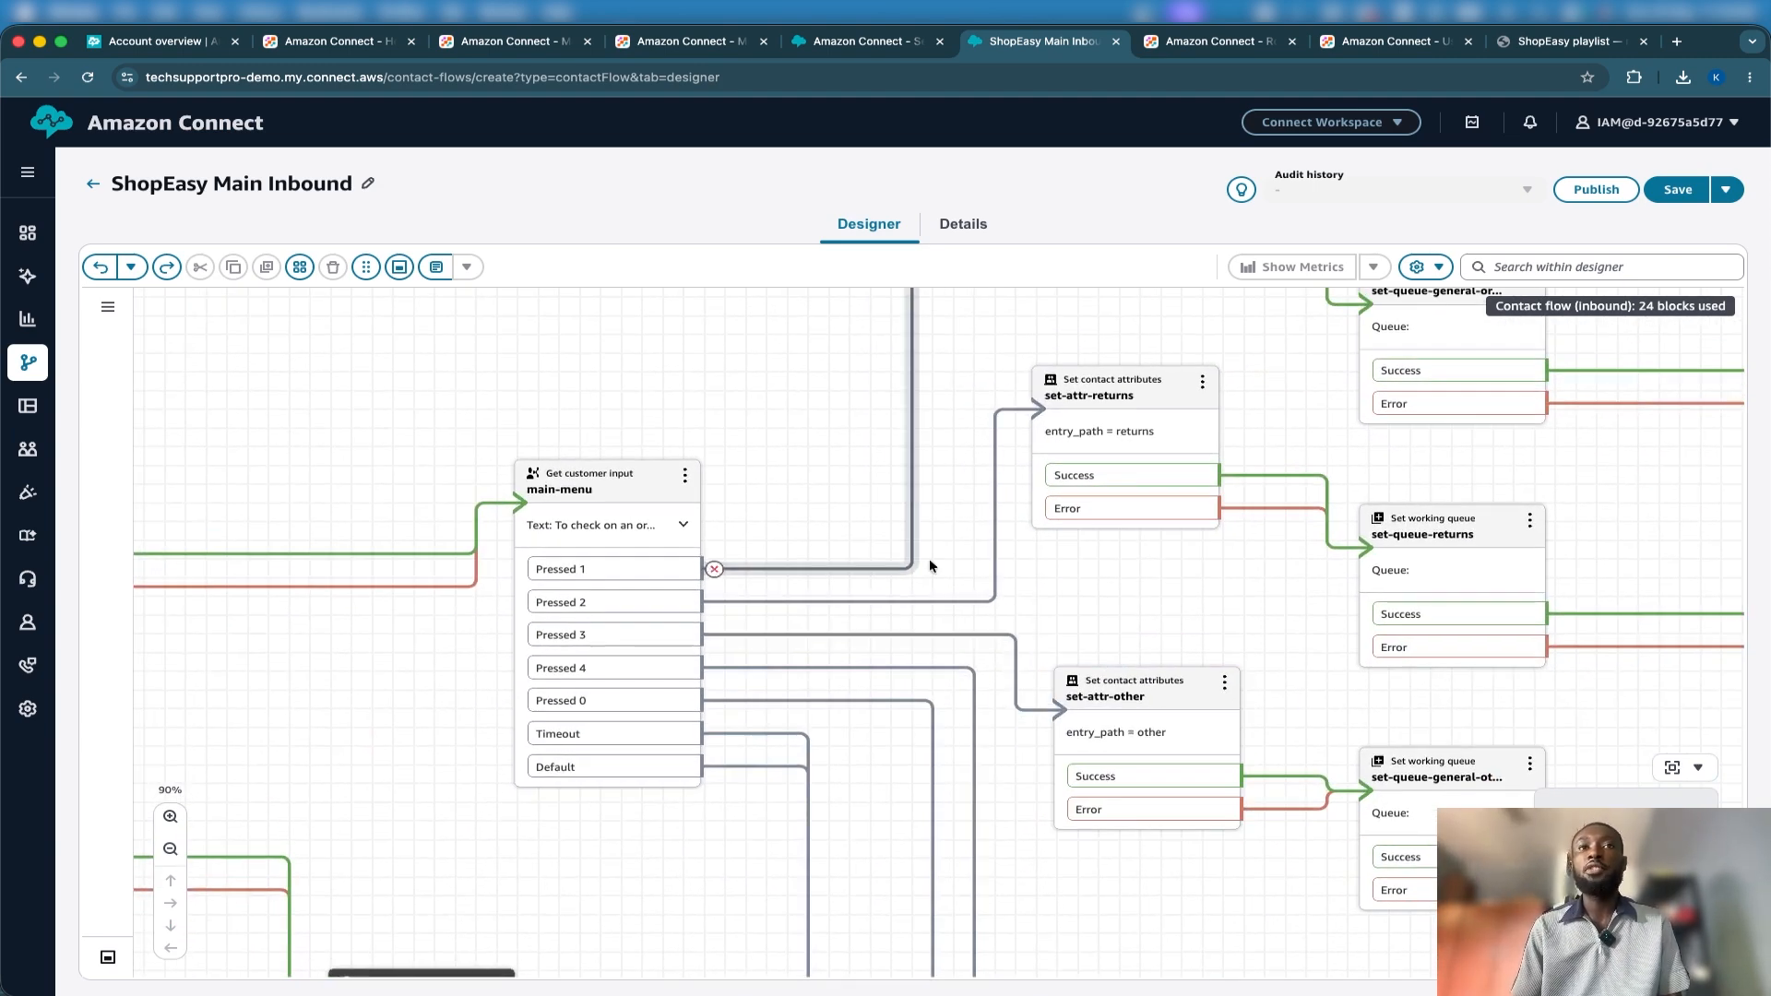
Examine the set-attr-orders block's target contact, namespace and entry_path key, and close the settings unchanged.
scroll(929, 557, up, 4)
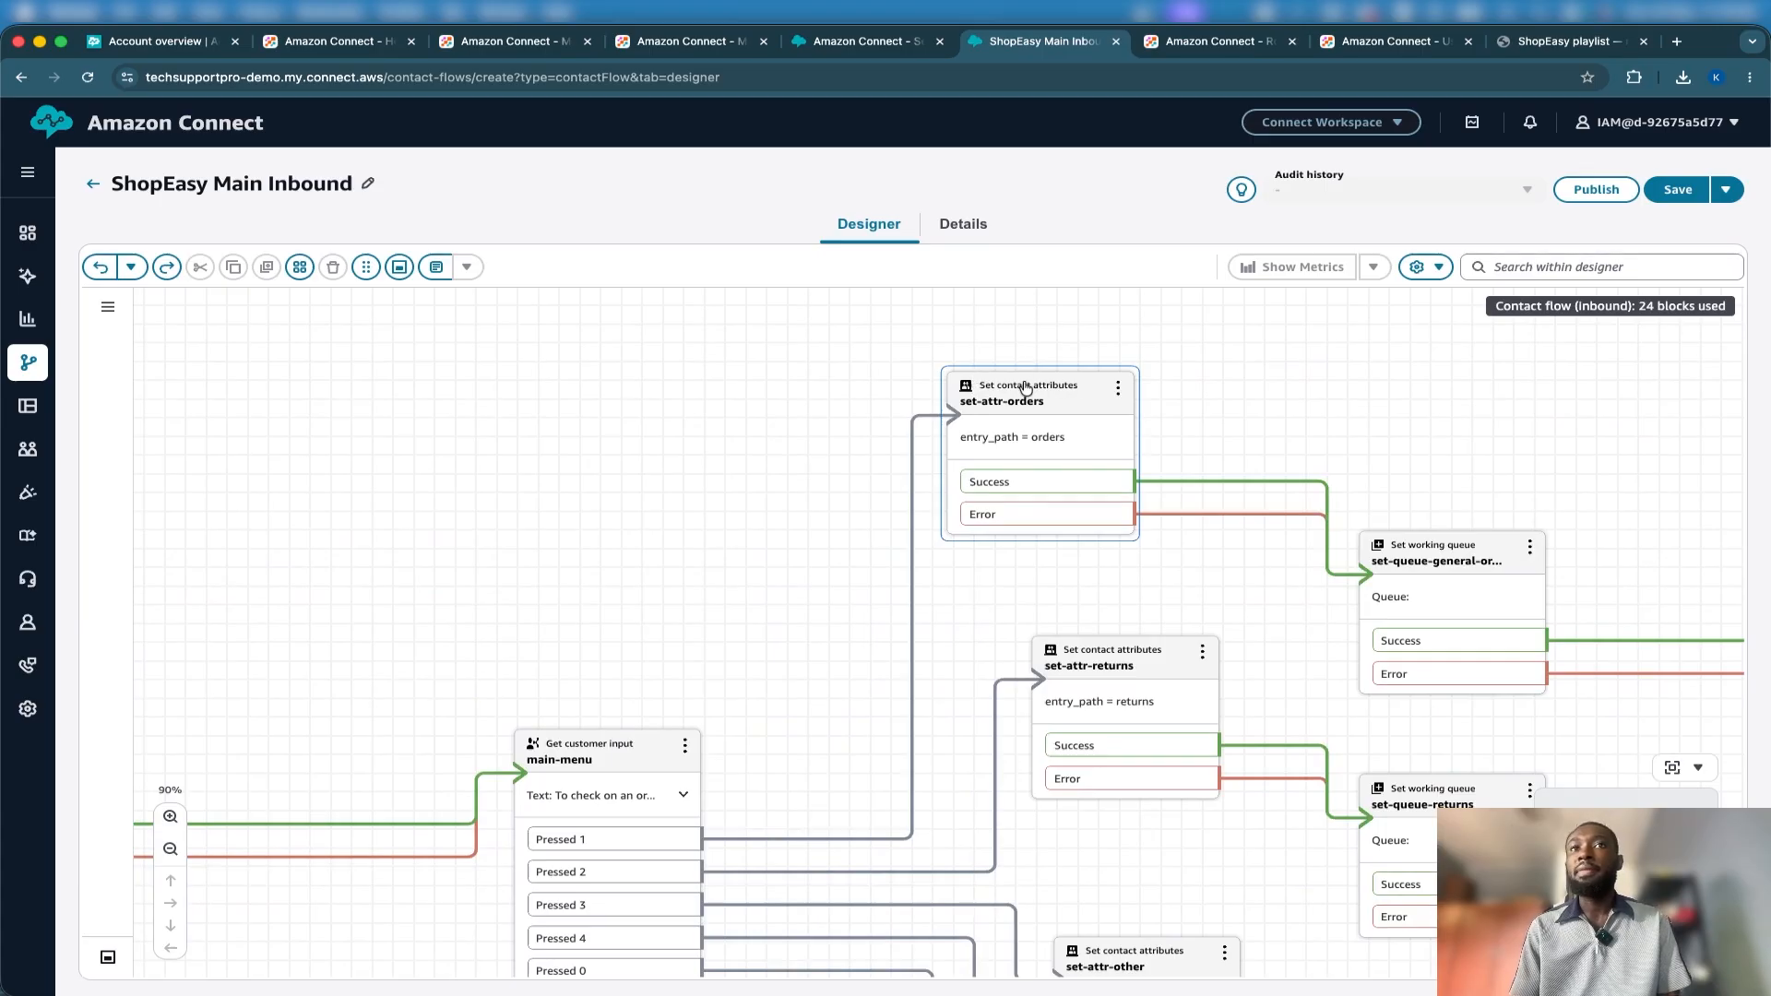
click(1027, 387)
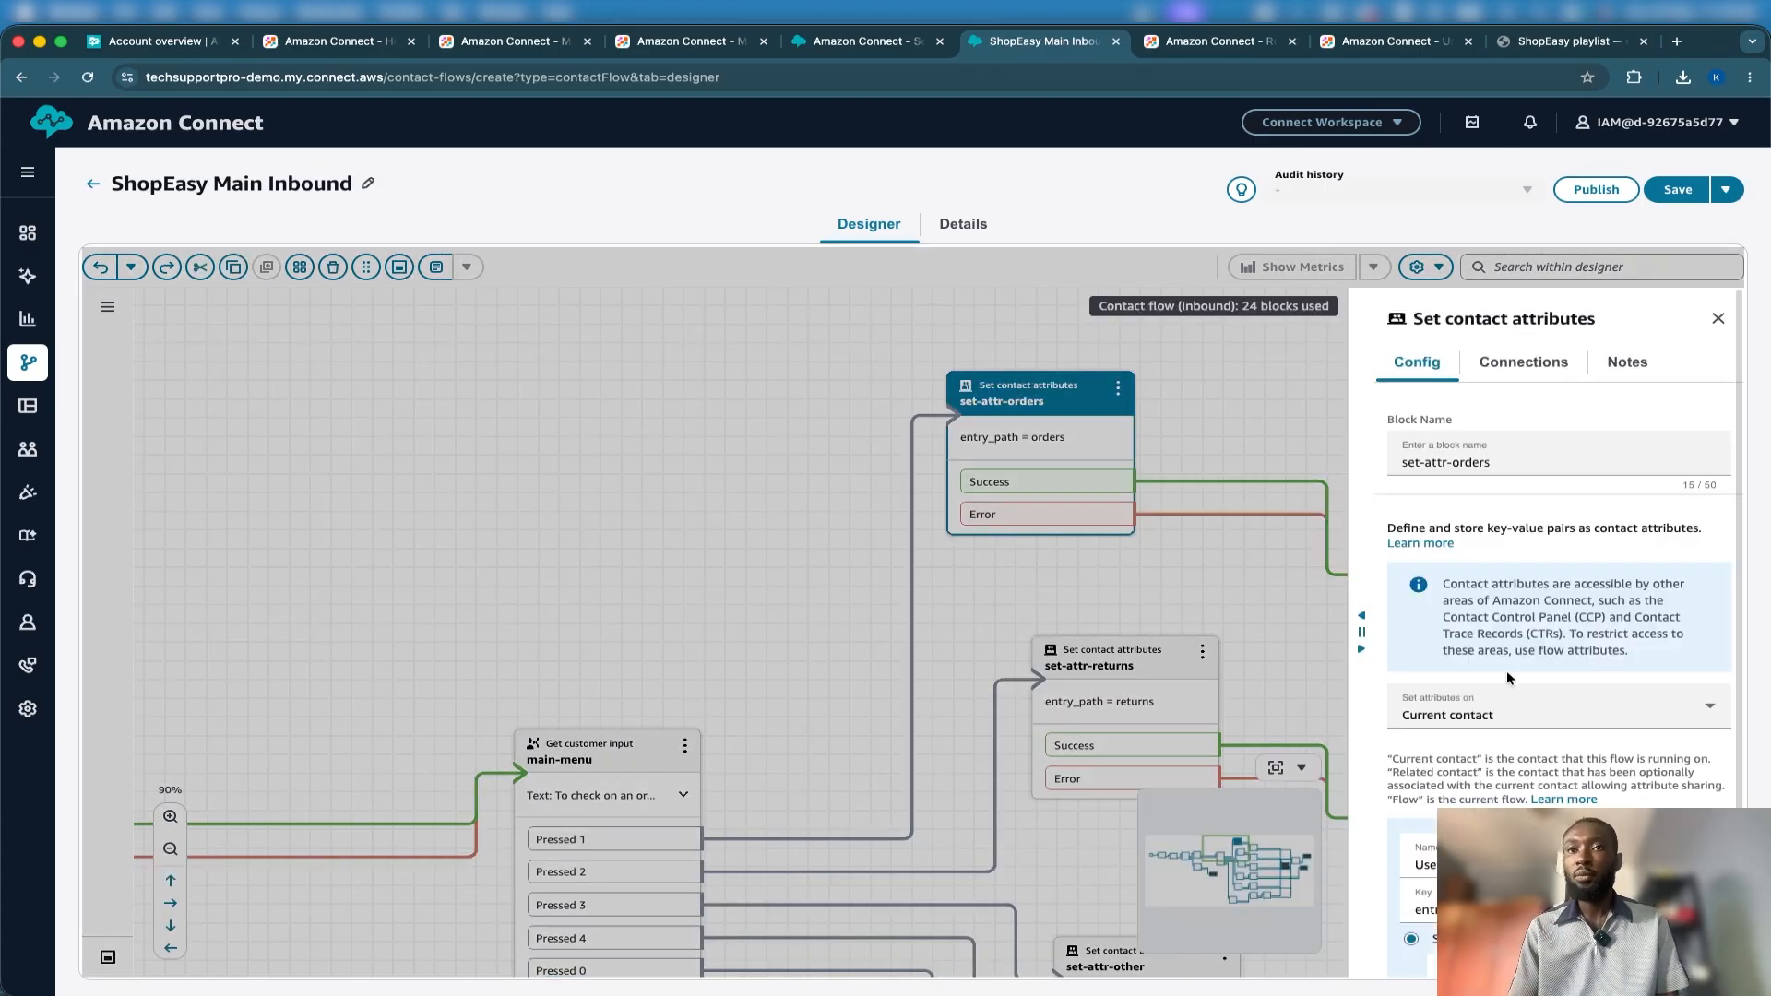
scroll(1507, 672, down, 3)
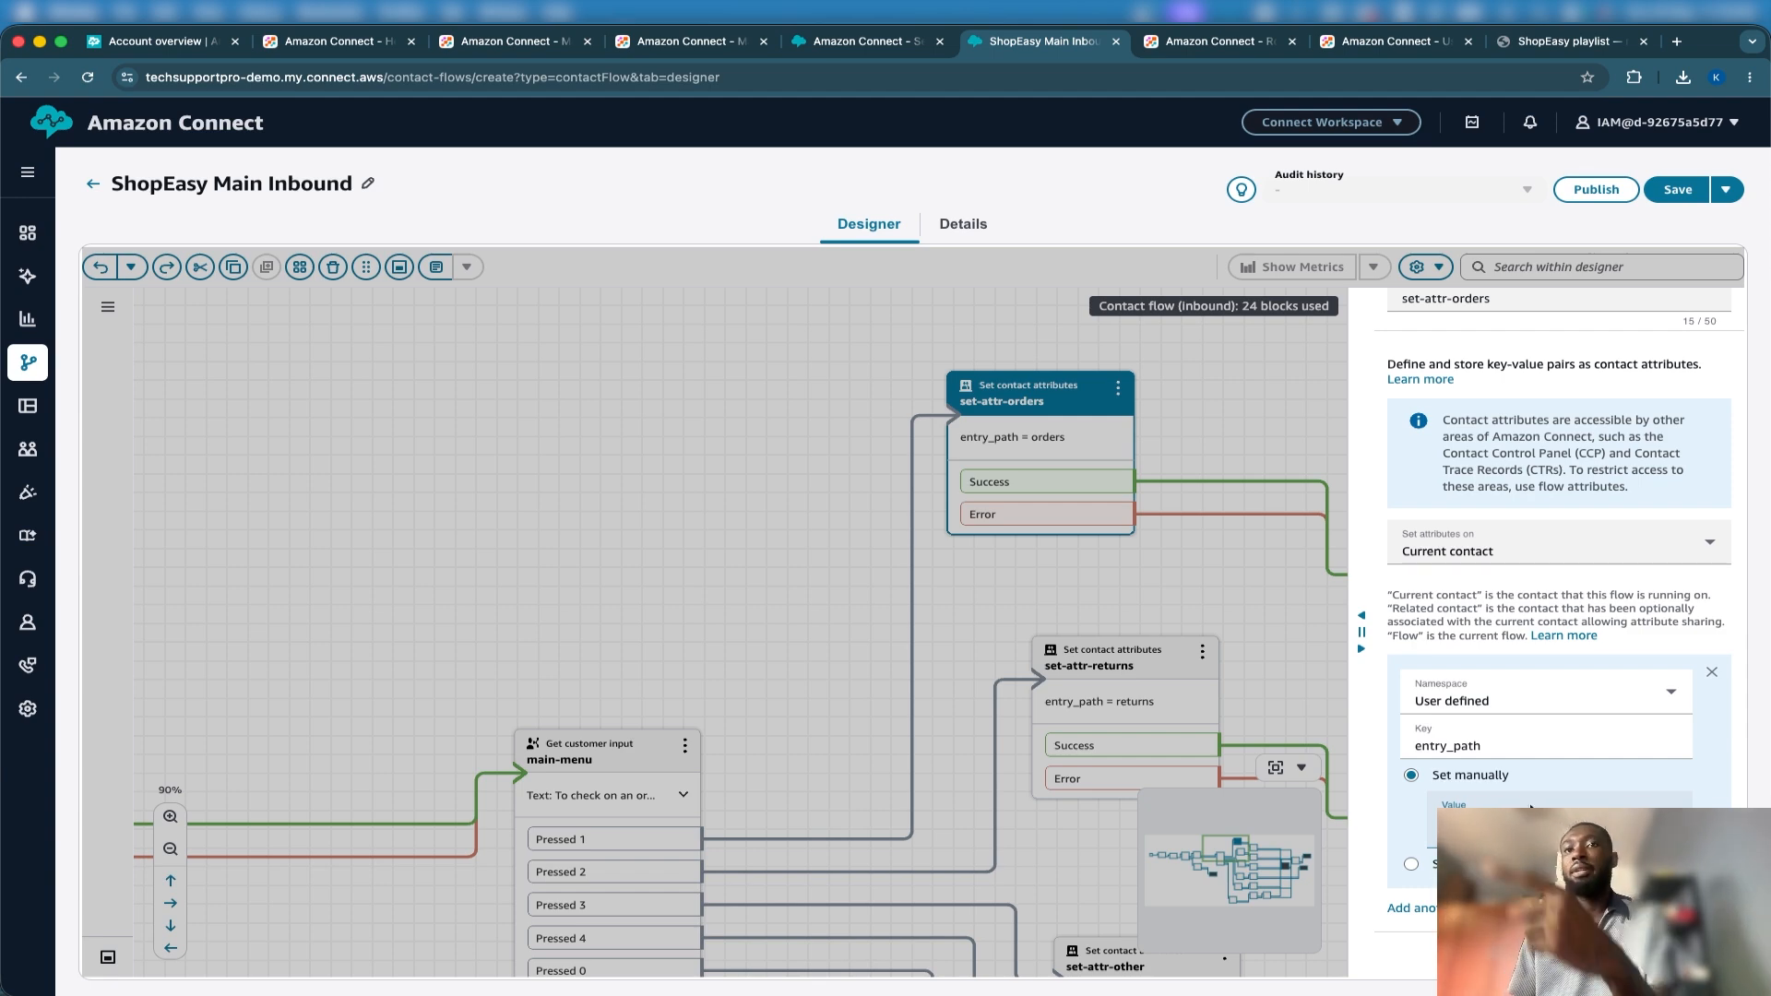
click(1621, 956)
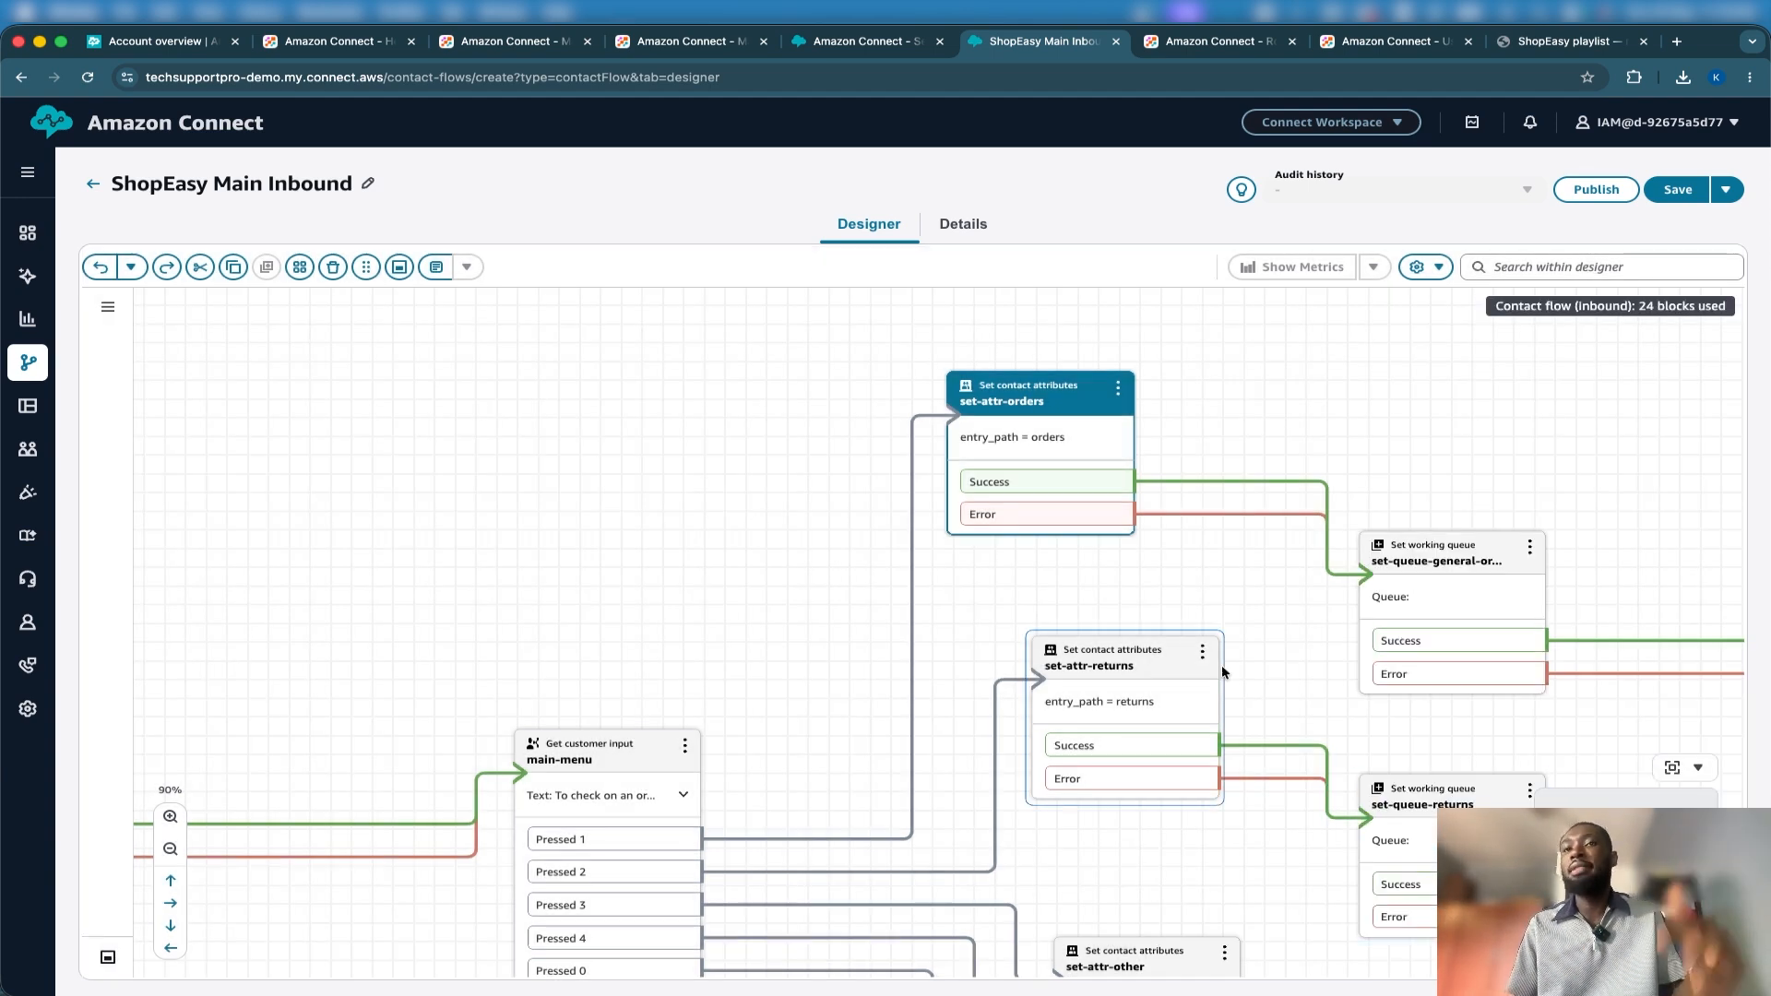
Assign the General Support queue to the set-queue-general-orders block and confirm its settings.
scroll(1221, 664, right, 8)
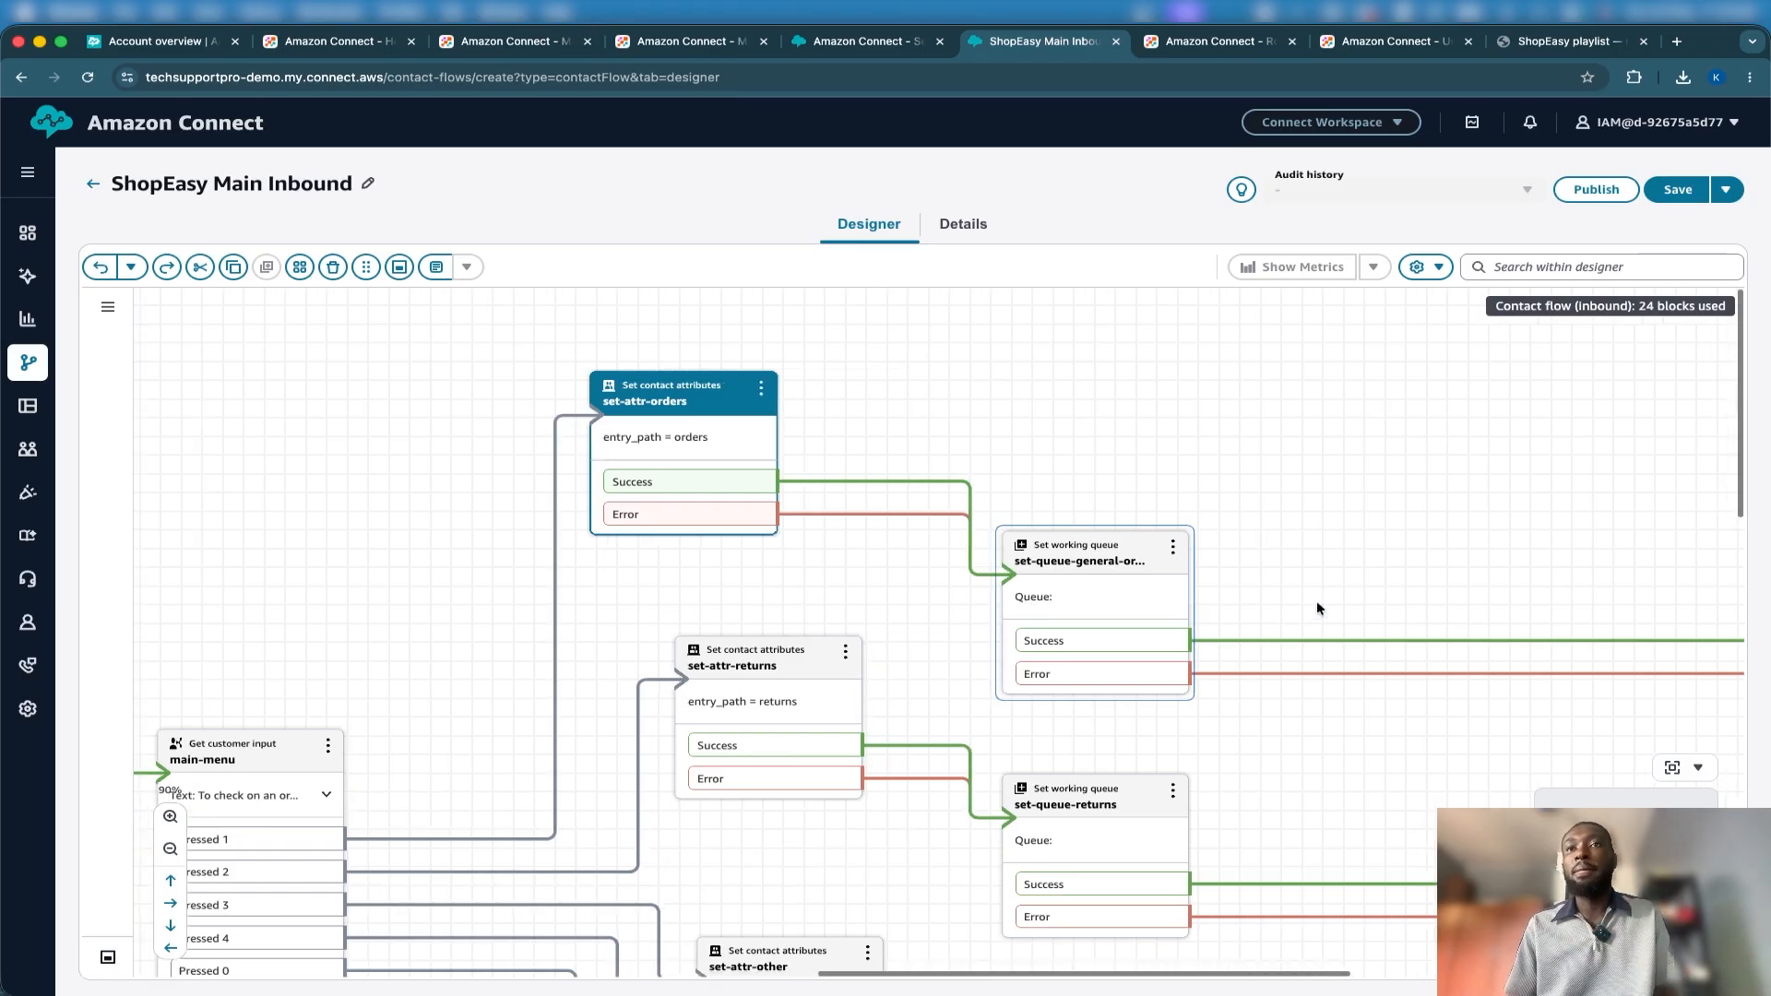
scroll(1315, 600, right, 6)
click(808, 566)
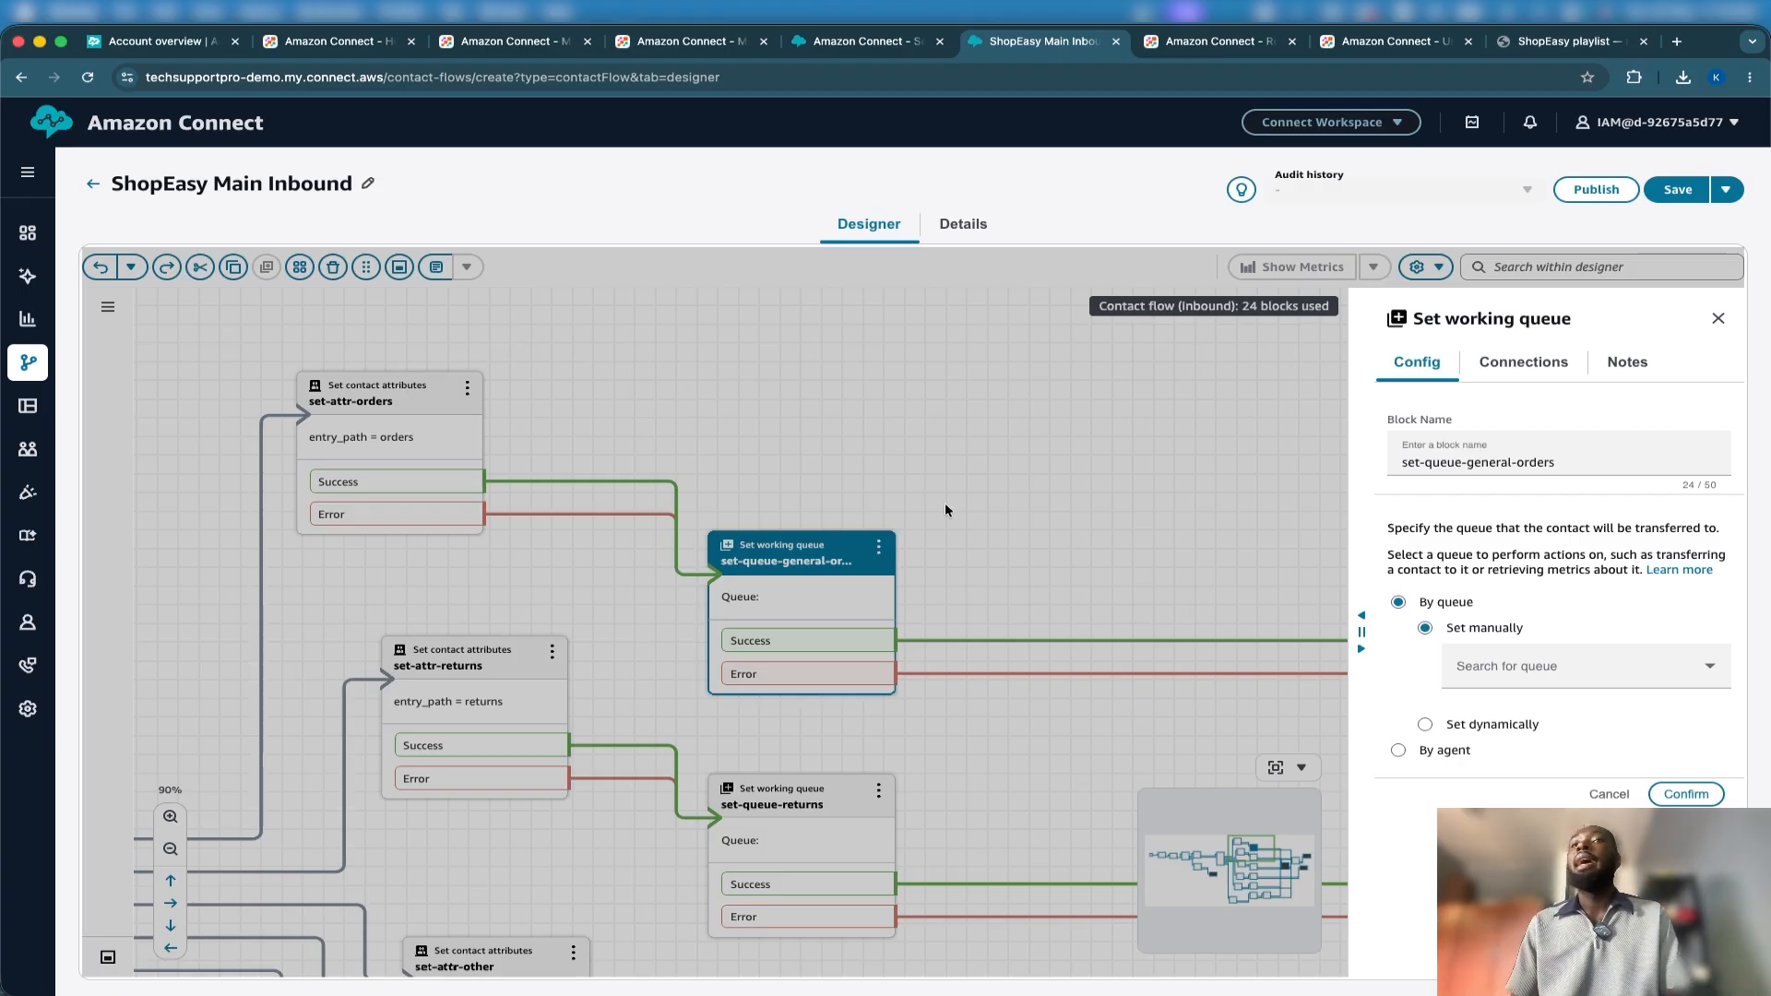
click(1565, 676)
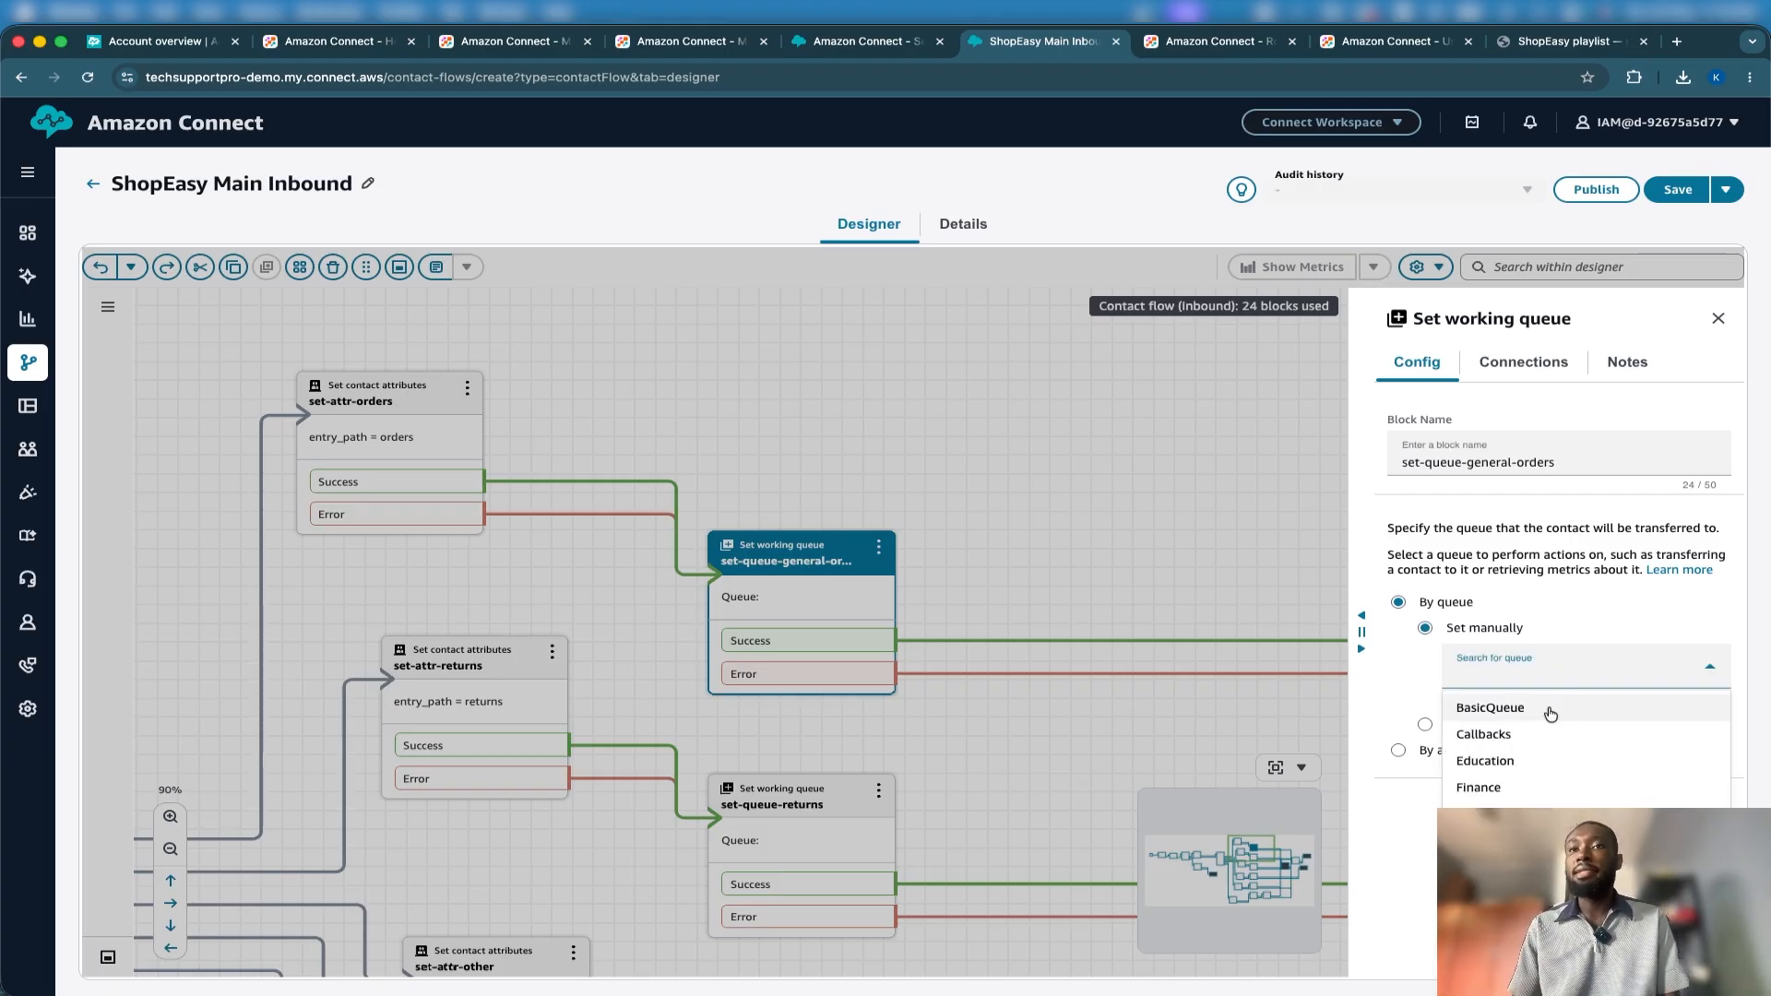
click(1513, 815)
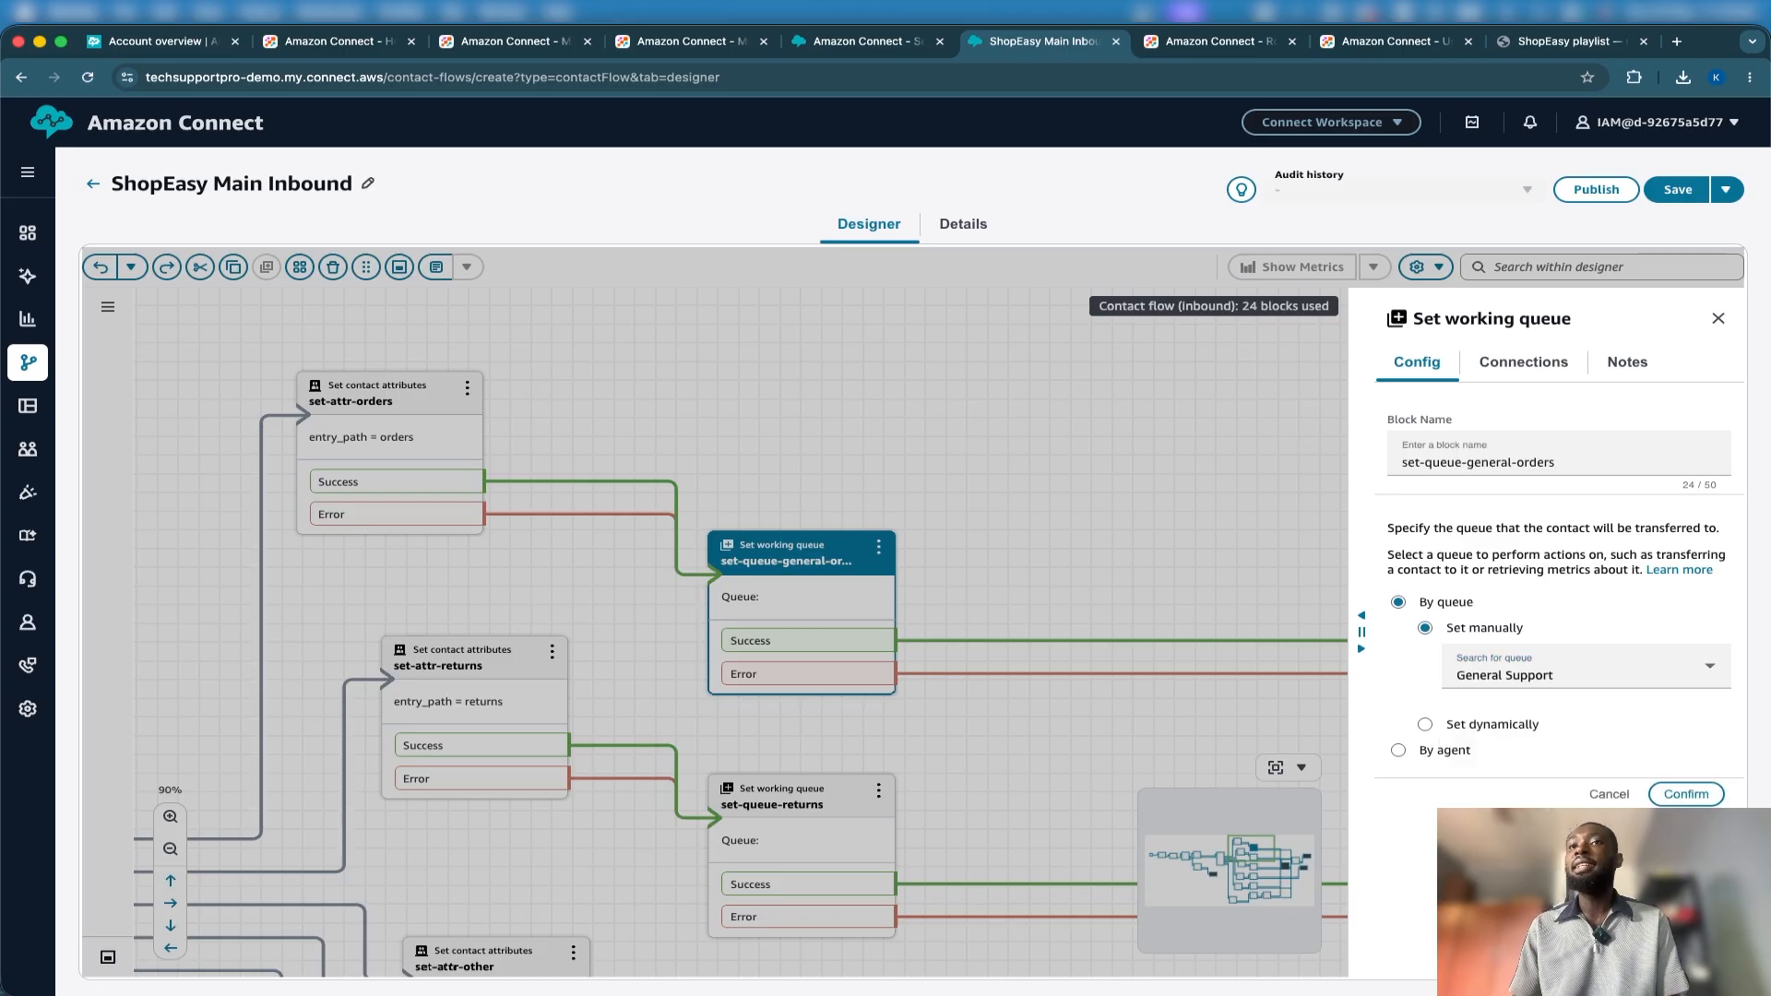
click(1687, 795)
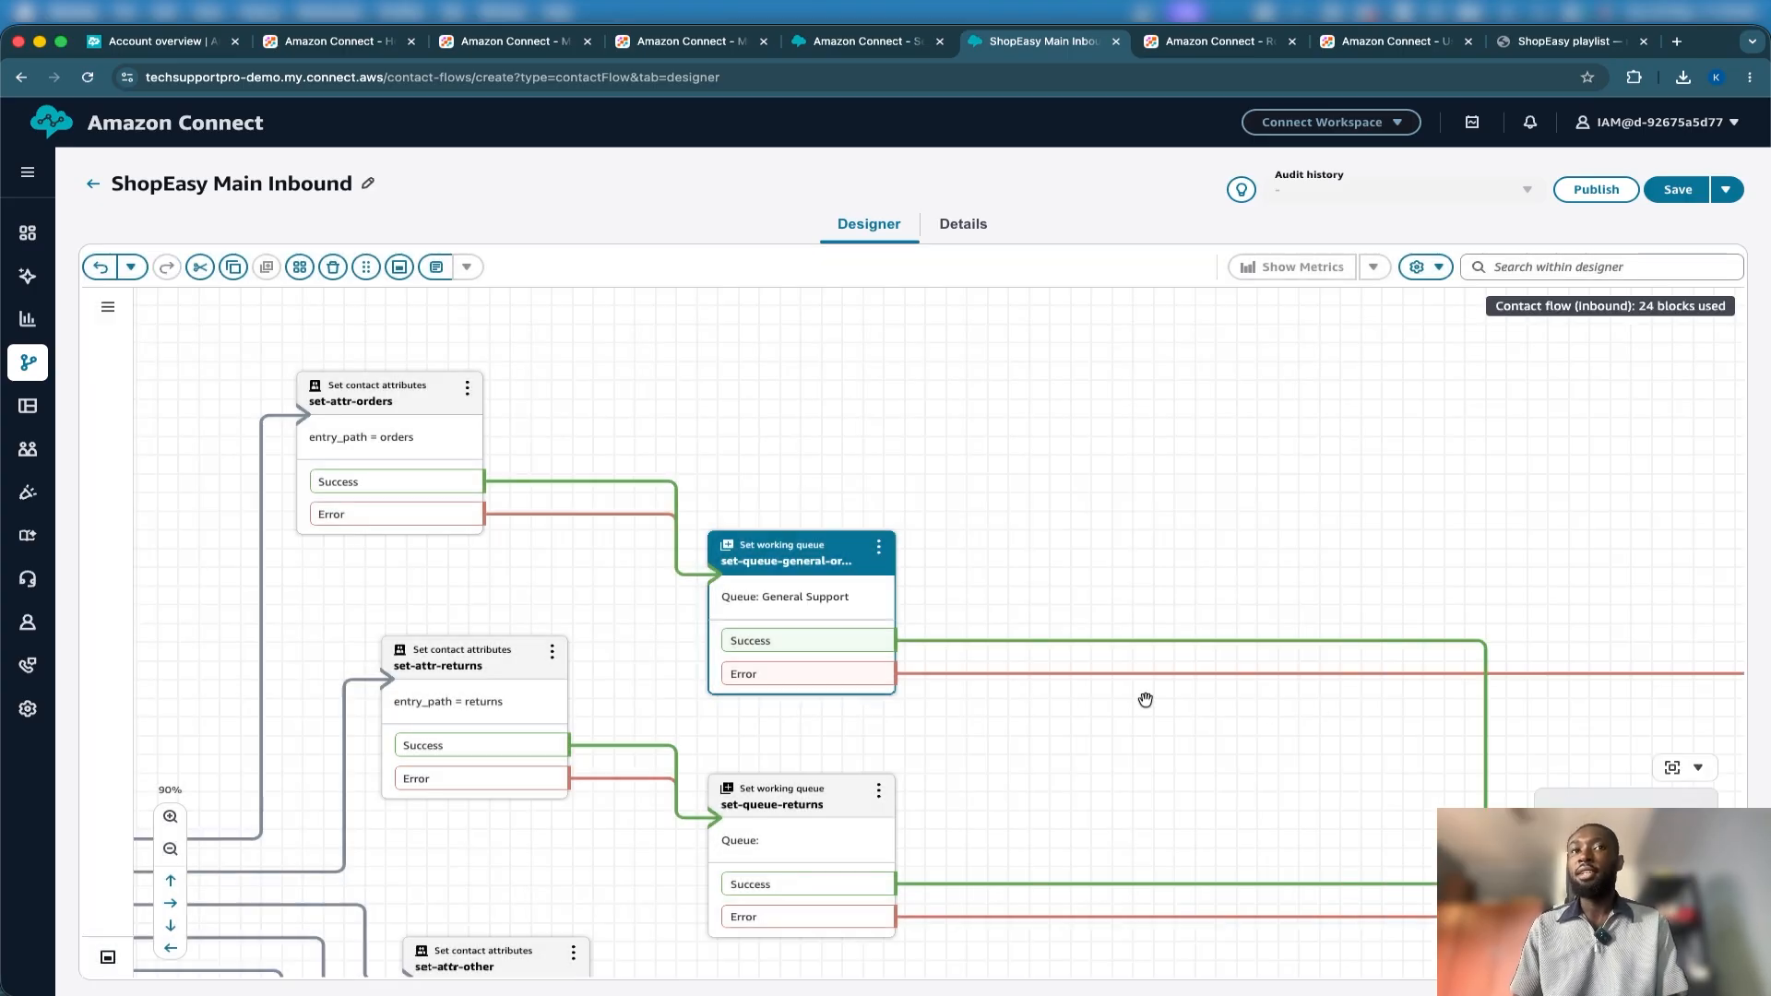
Trace the success connection from the set-queue-general-orders block to the transfer-to-queue block.
scroll(1146, 700, down, 5)
scroll(1146, 700, right, 5)
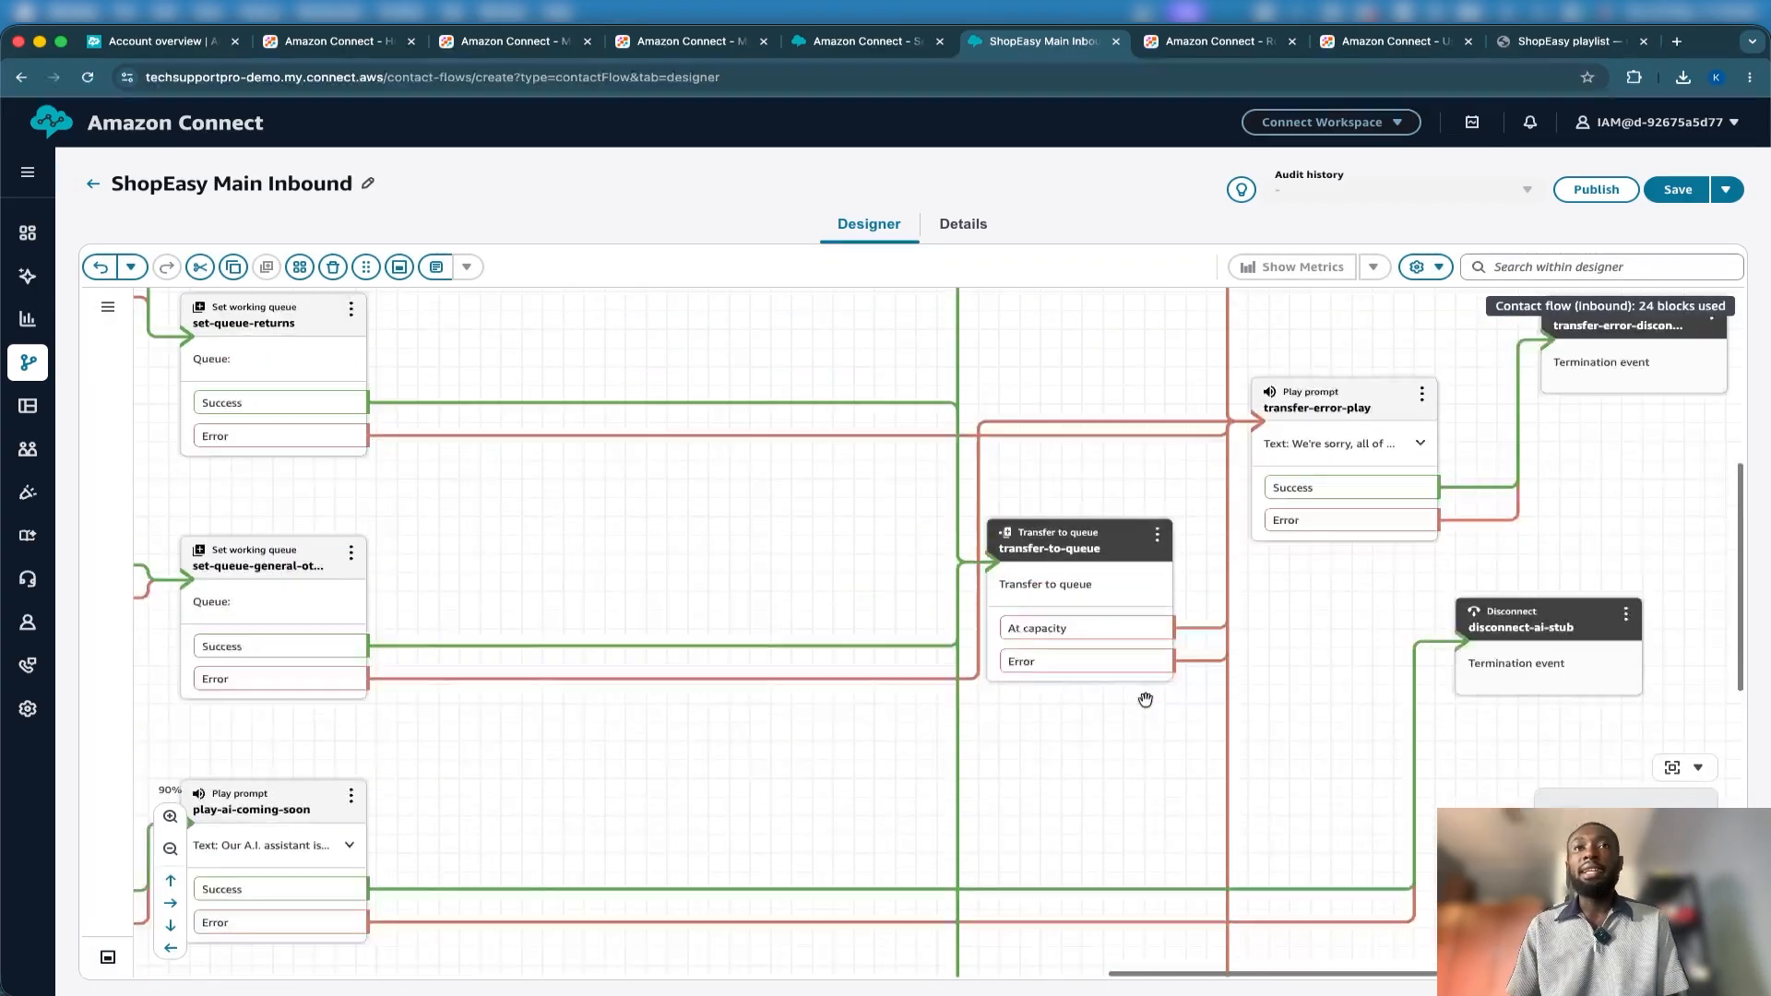
scroll(1146, 701, up, 5)
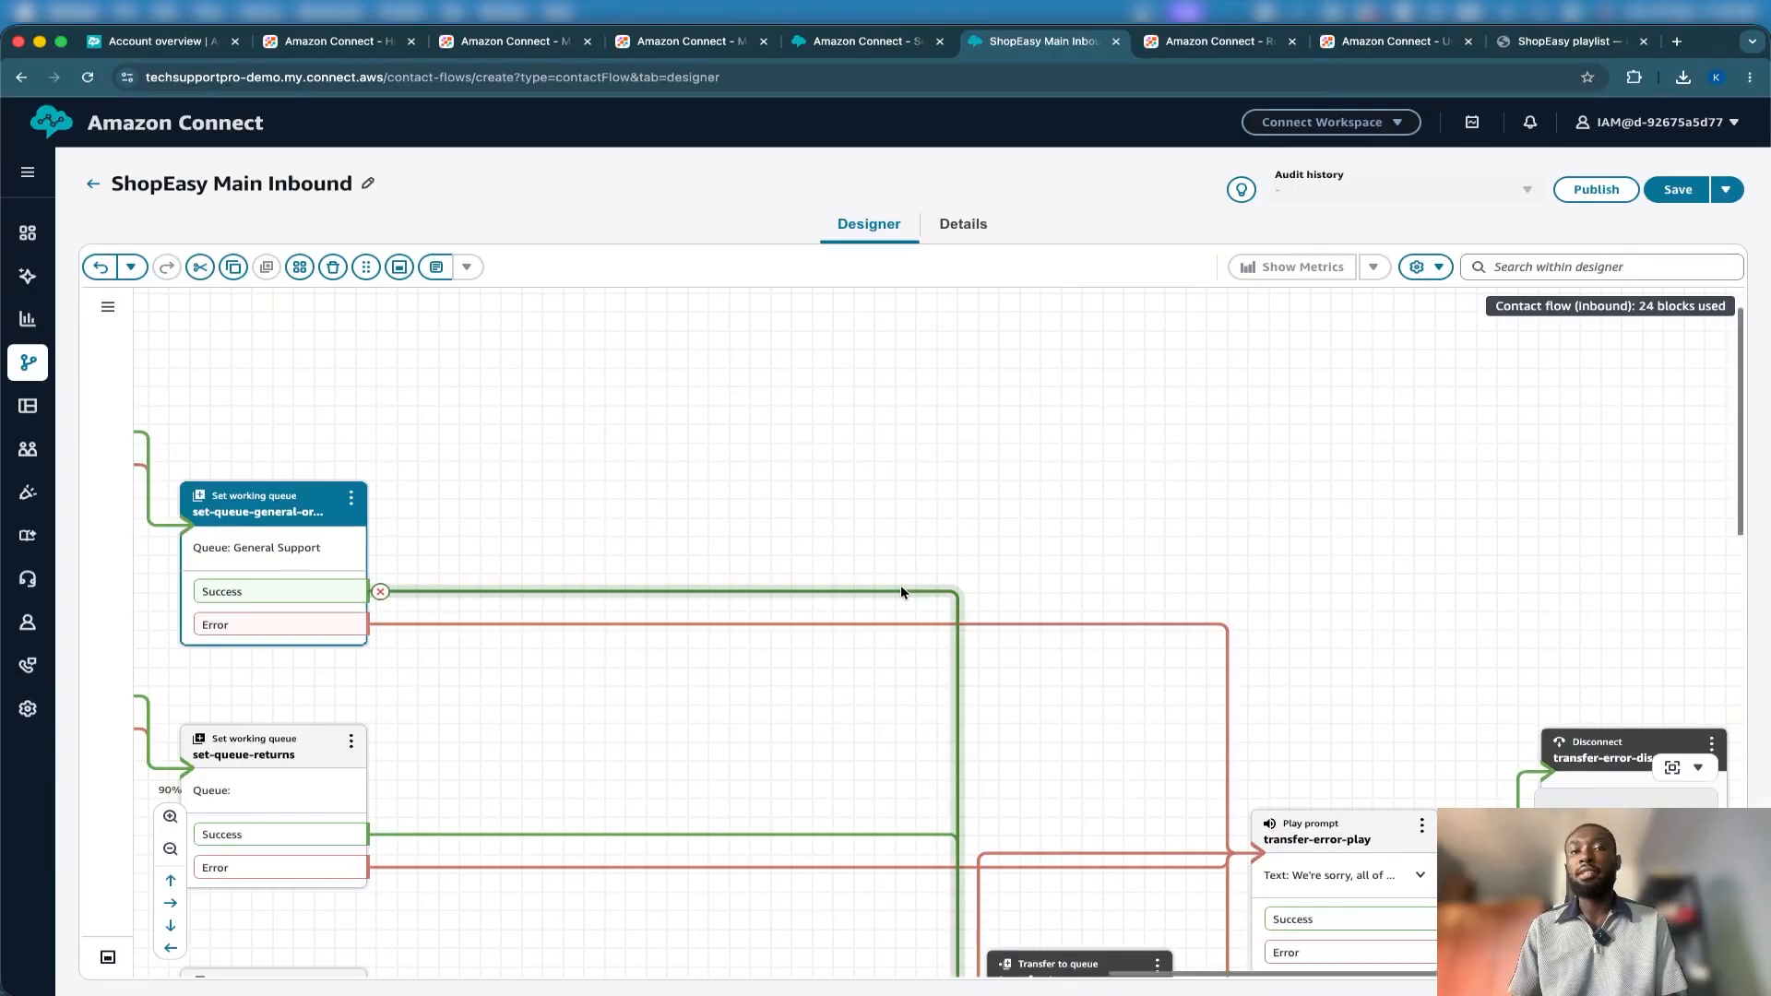
scroll(902, 587, down, 5)
scroll(930, 535, up, 2)
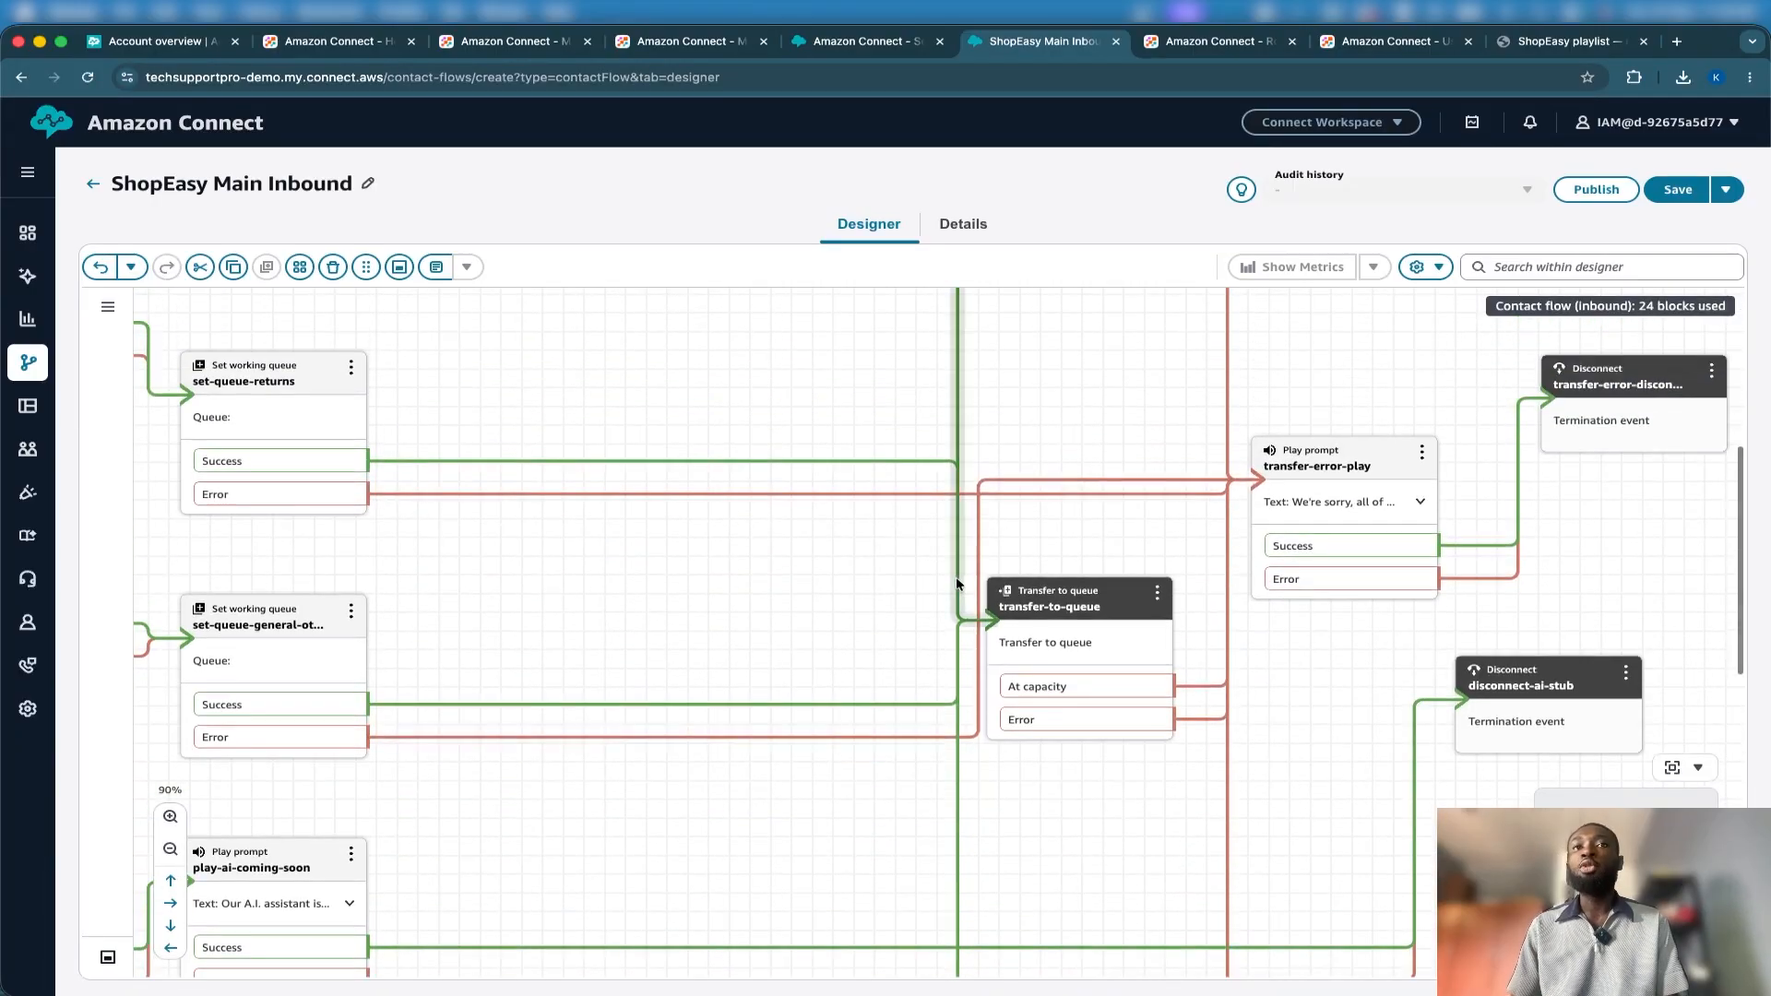
click(1038, 616)
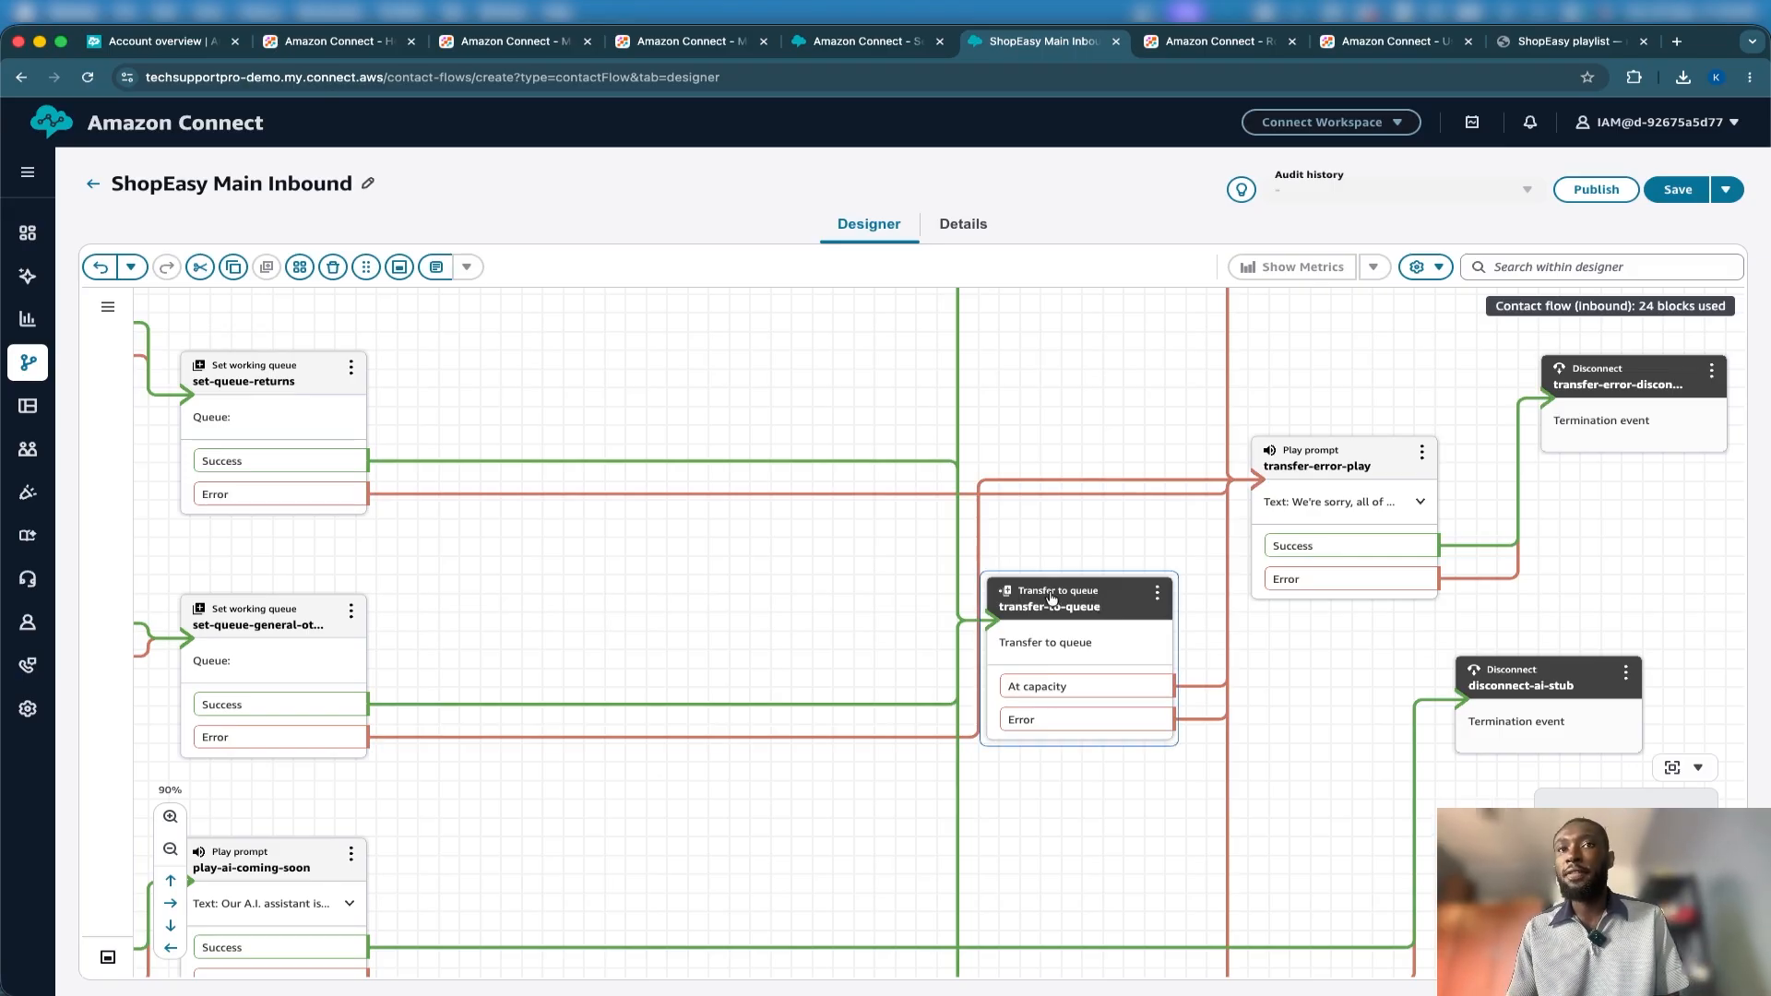
Examine the transfer-error-play block's spoken text and close its settings unchanged.
scroll(1052, 598, right, 5)
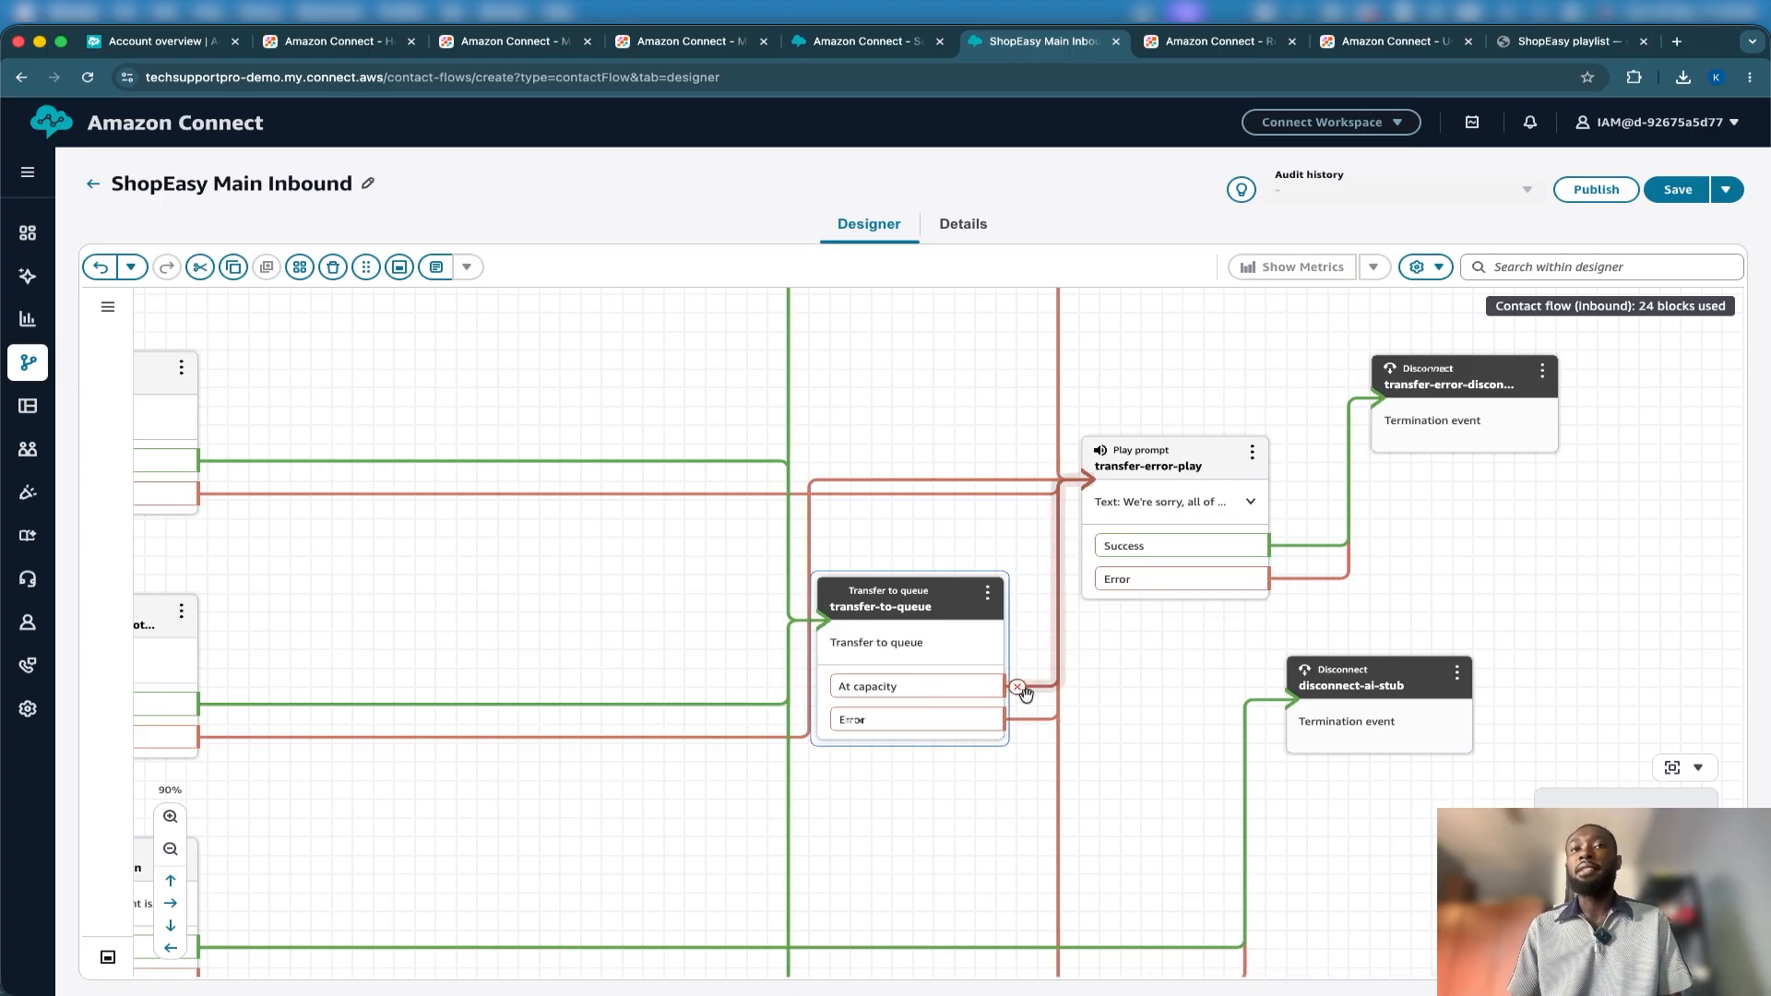
click(1147, 474)
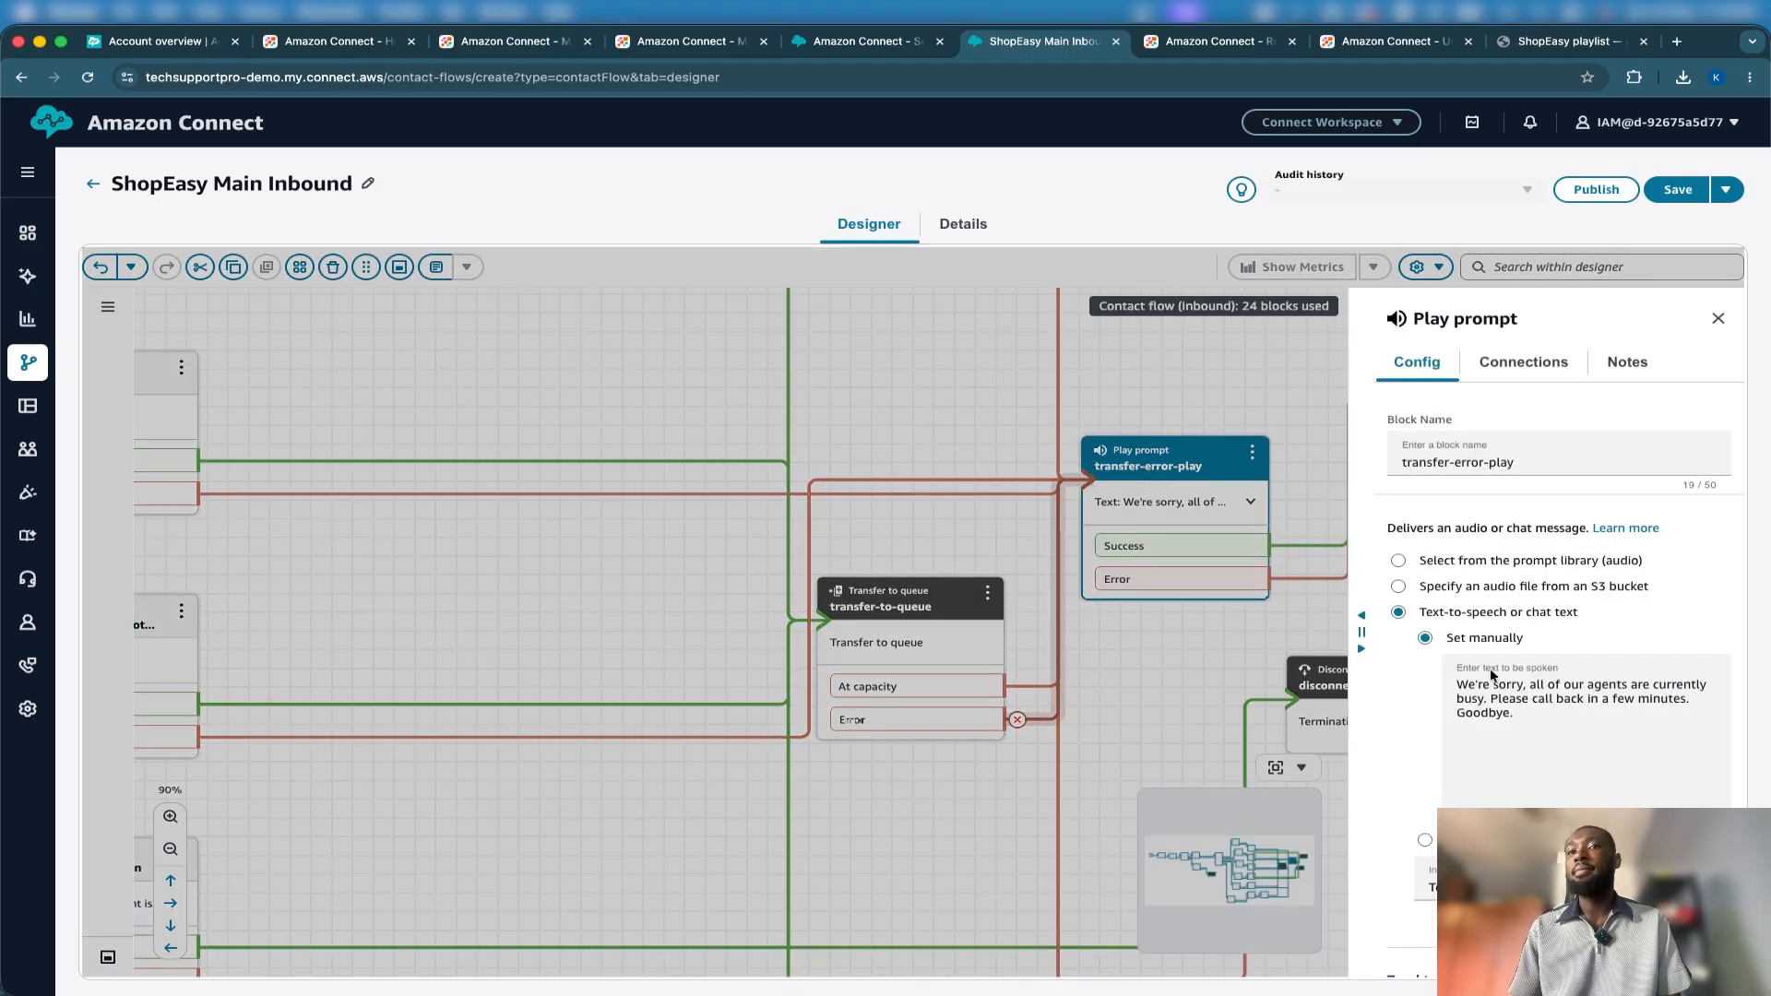
scroll(1560, 637, down, 3)
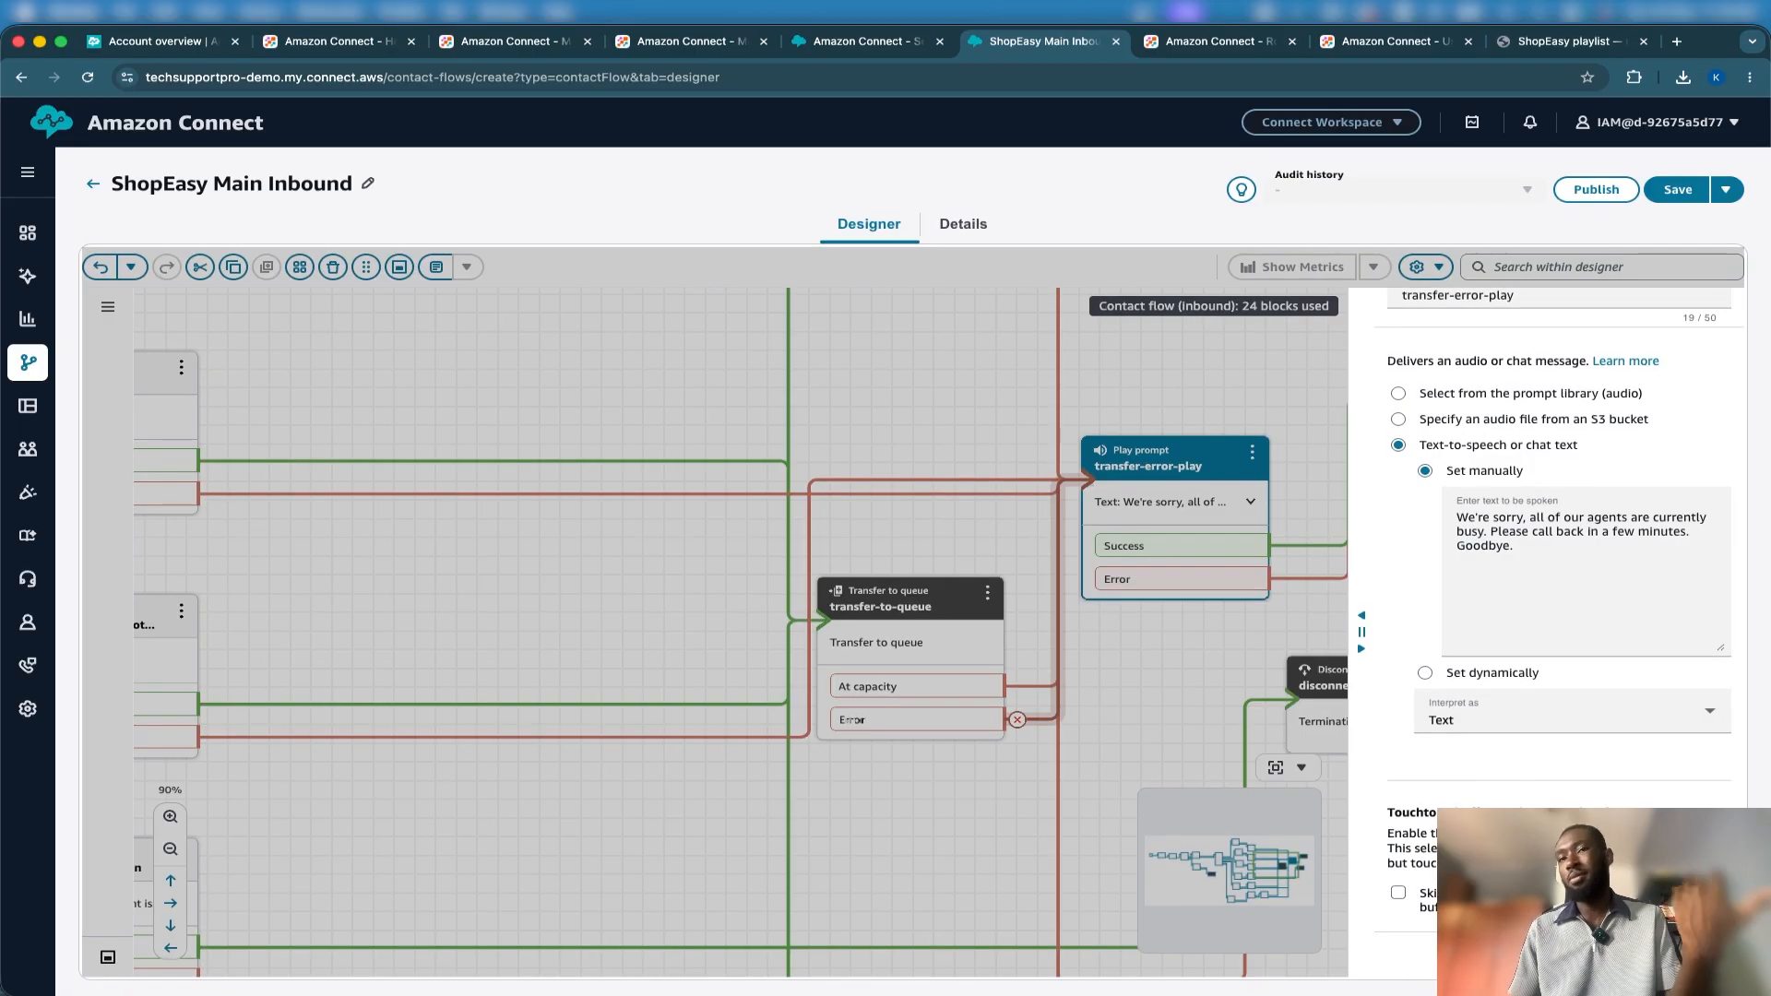
key(Escape)
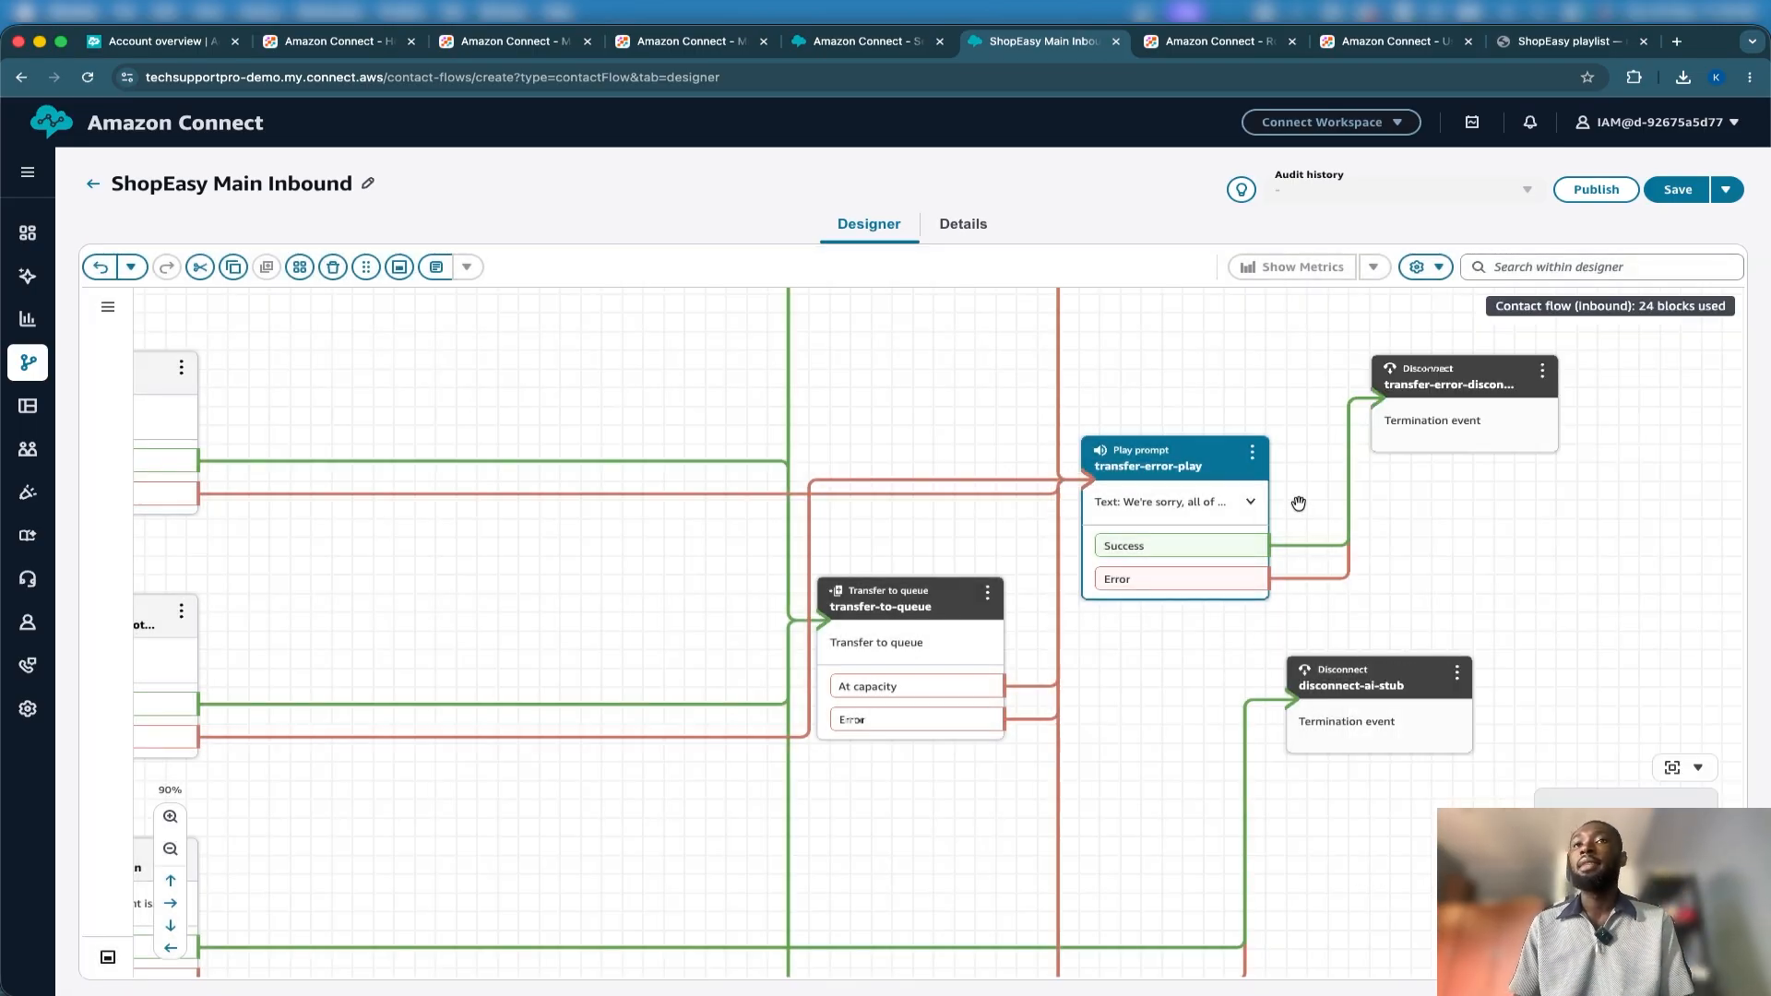
Assign the Returns queue to the set-queue-returns block on the main menu's returns branch and confirm its settings.
scroll(1462, 493, left, 4)
scroll(1463, 493, left, 10)
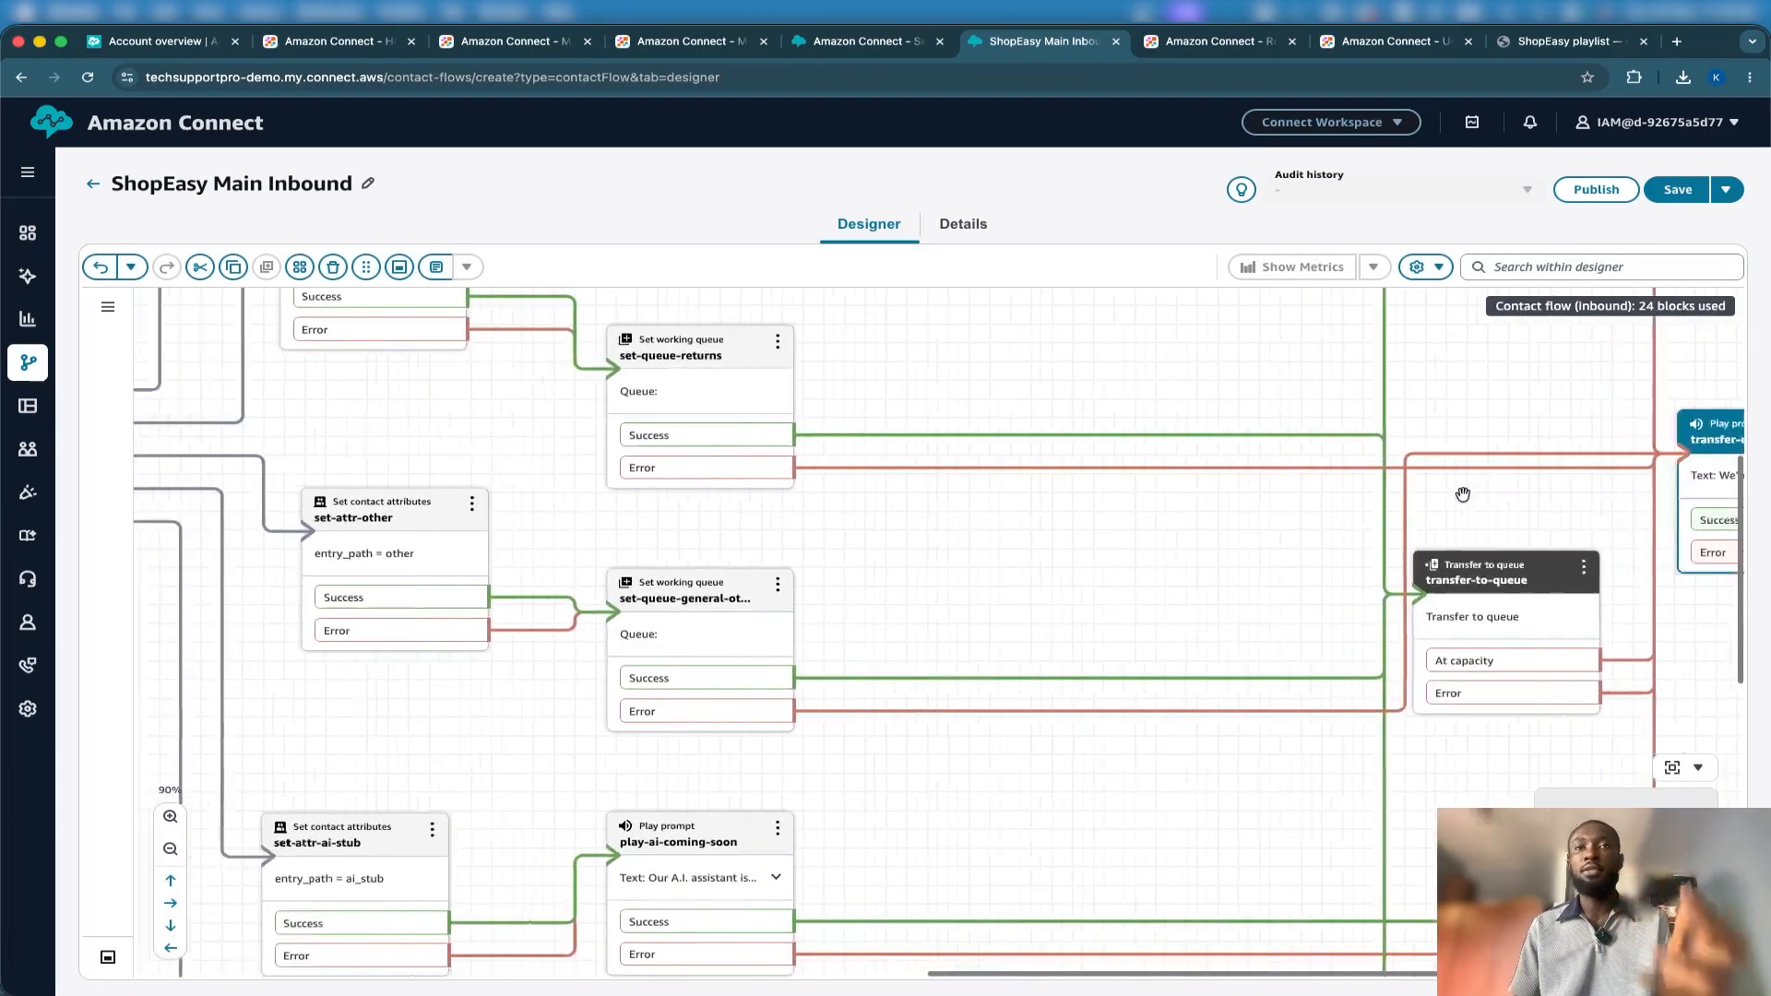
scroll(1463, 493, left, 2)
scroll(1076, 478, up, 2)
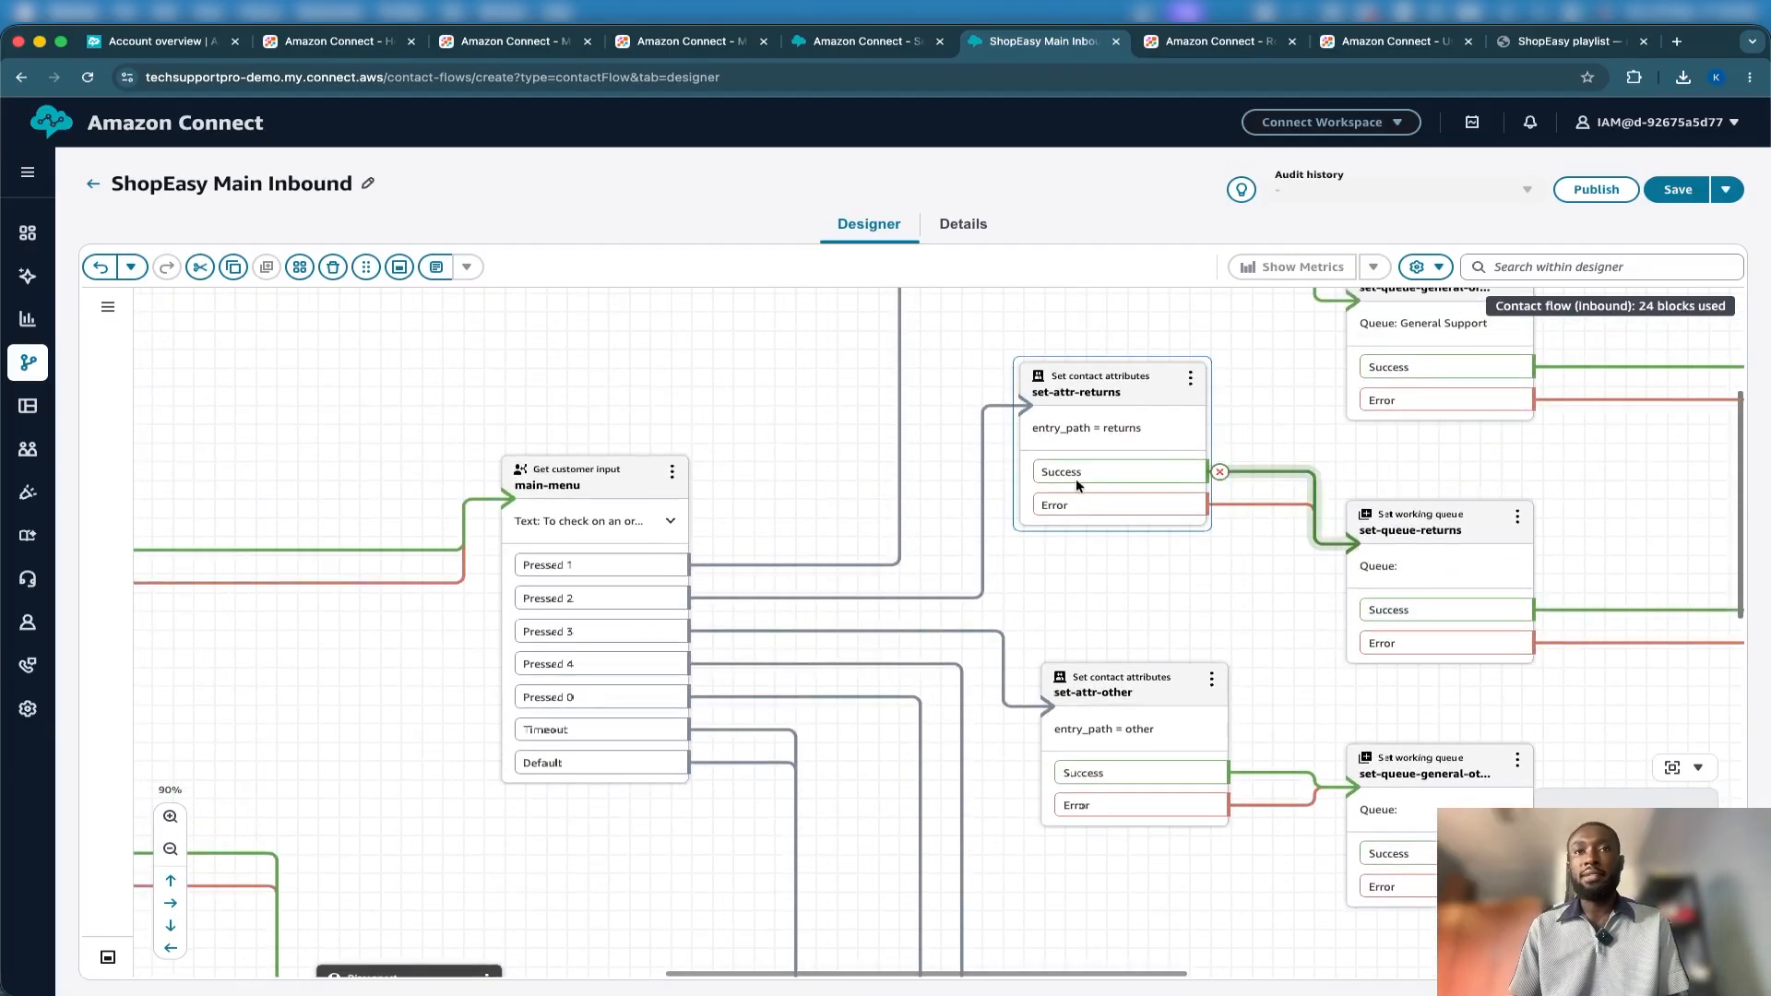
scroll(902, 627, up, 2)
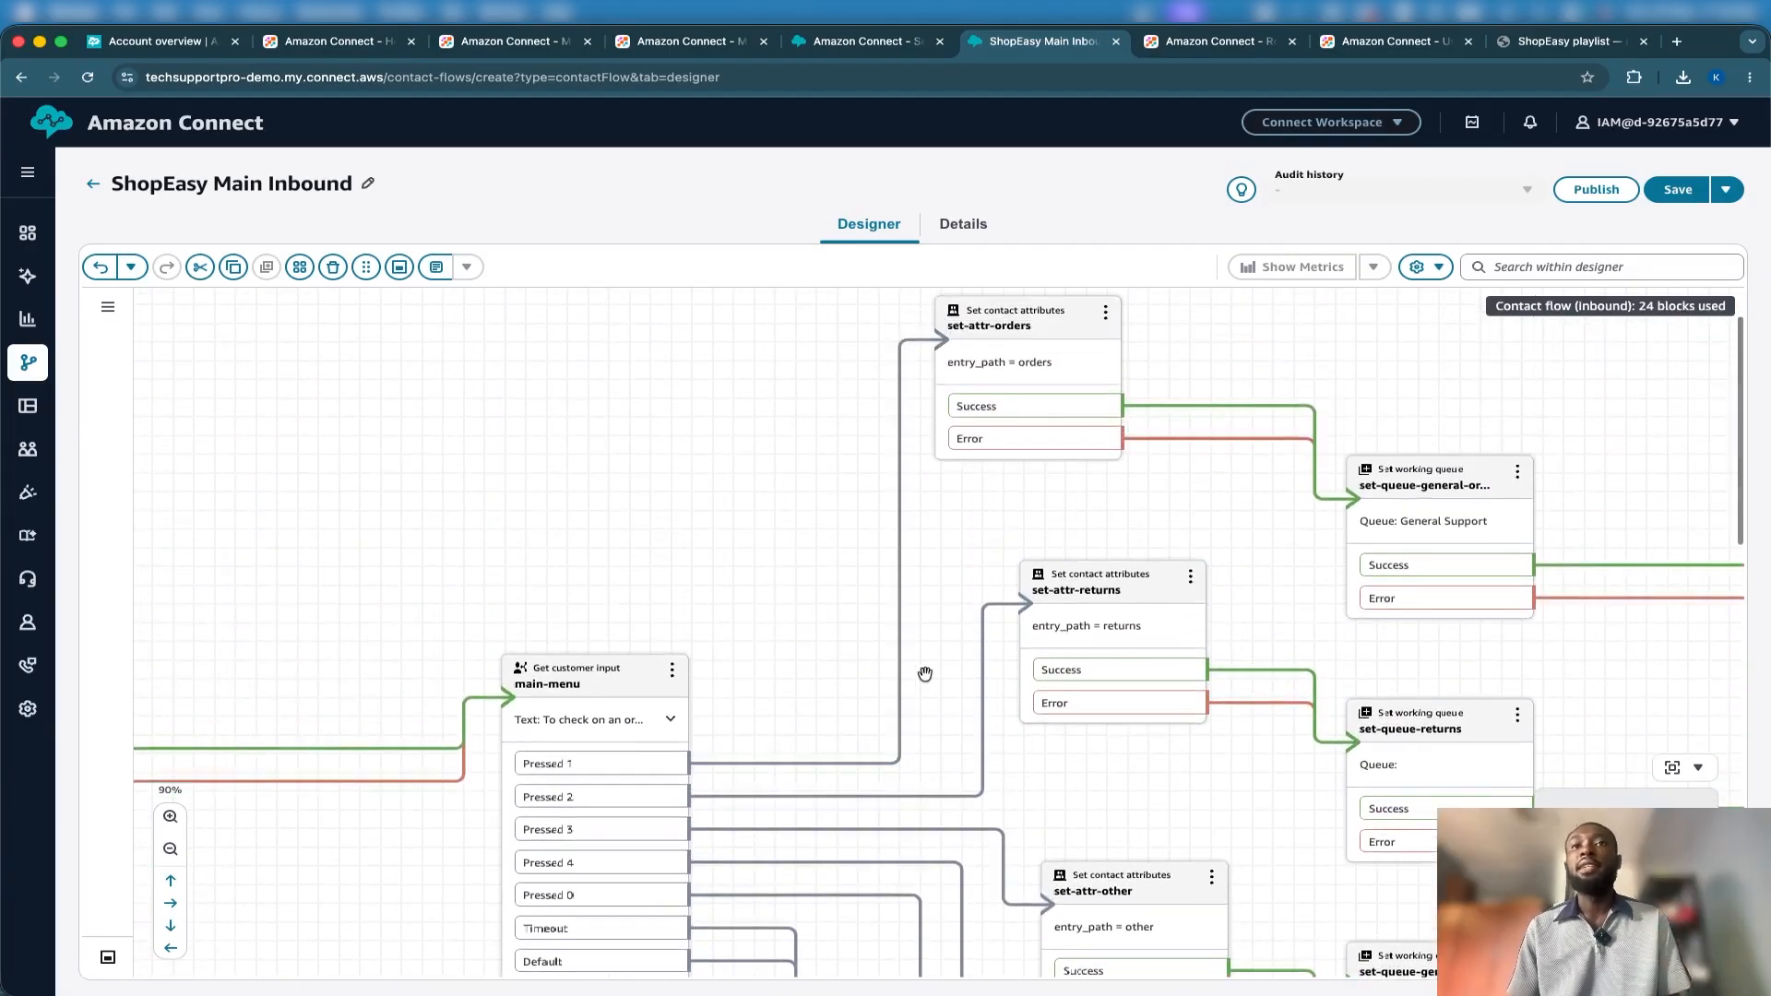
scroll(1076, 566, down, 2)
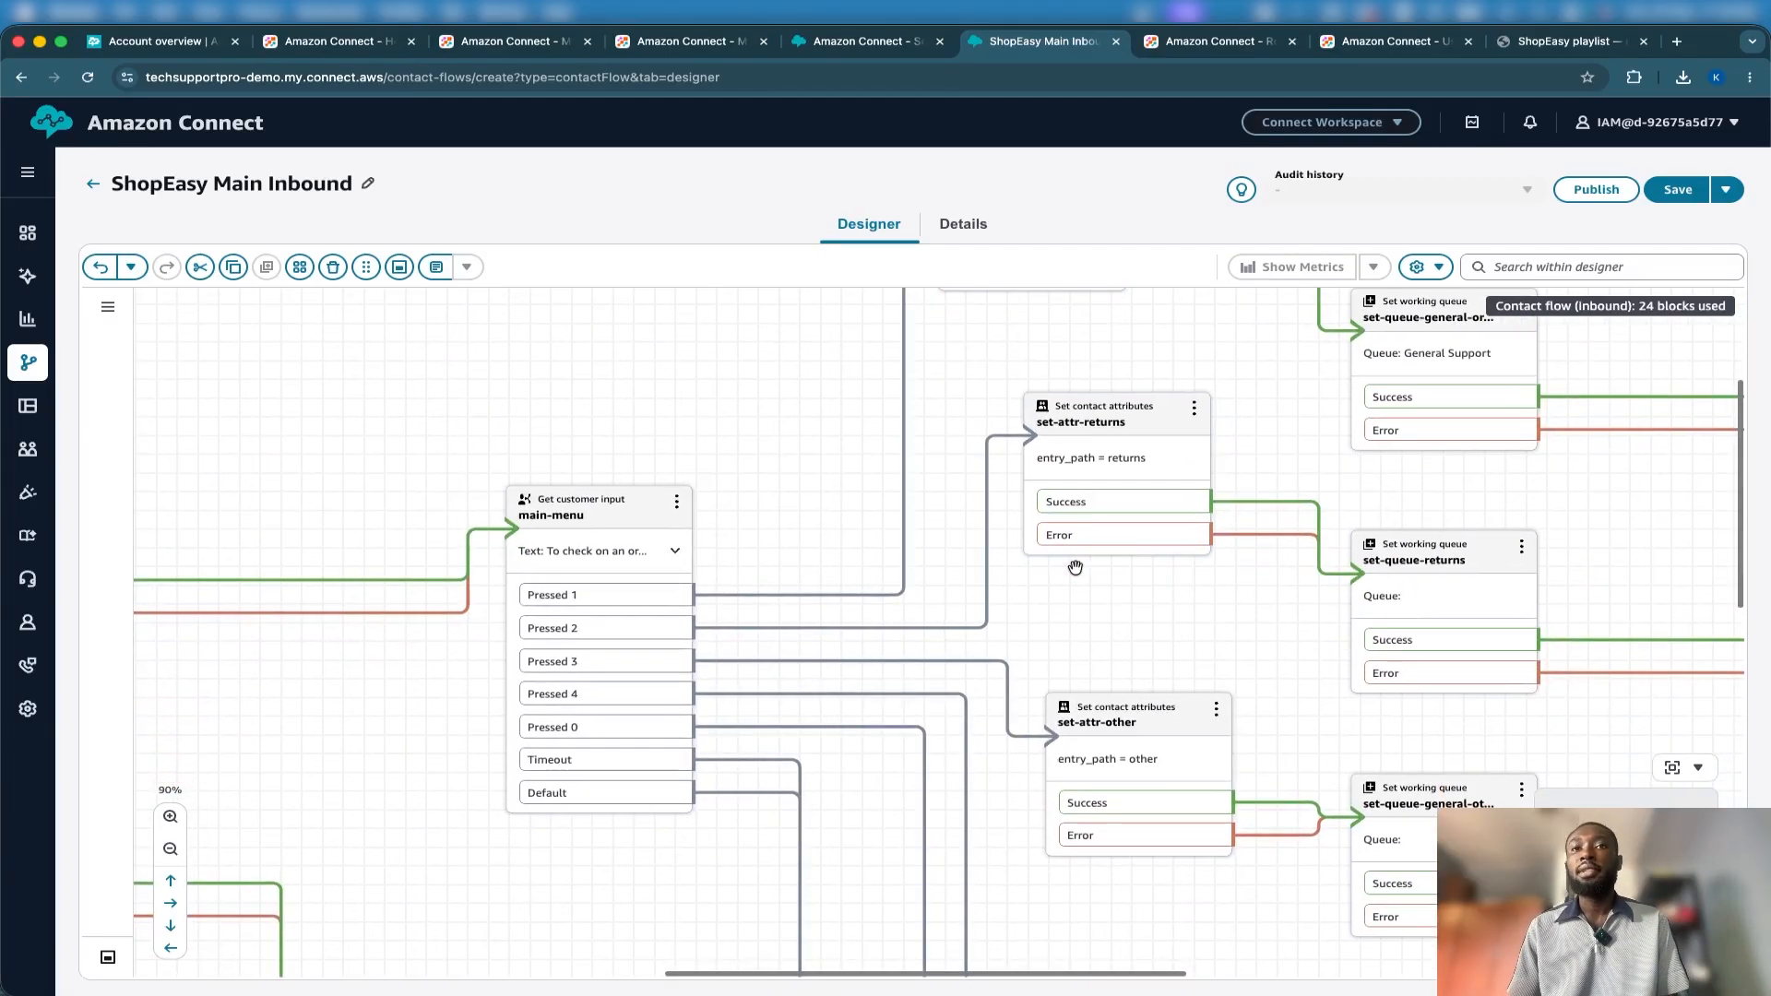
click(1388, 560)
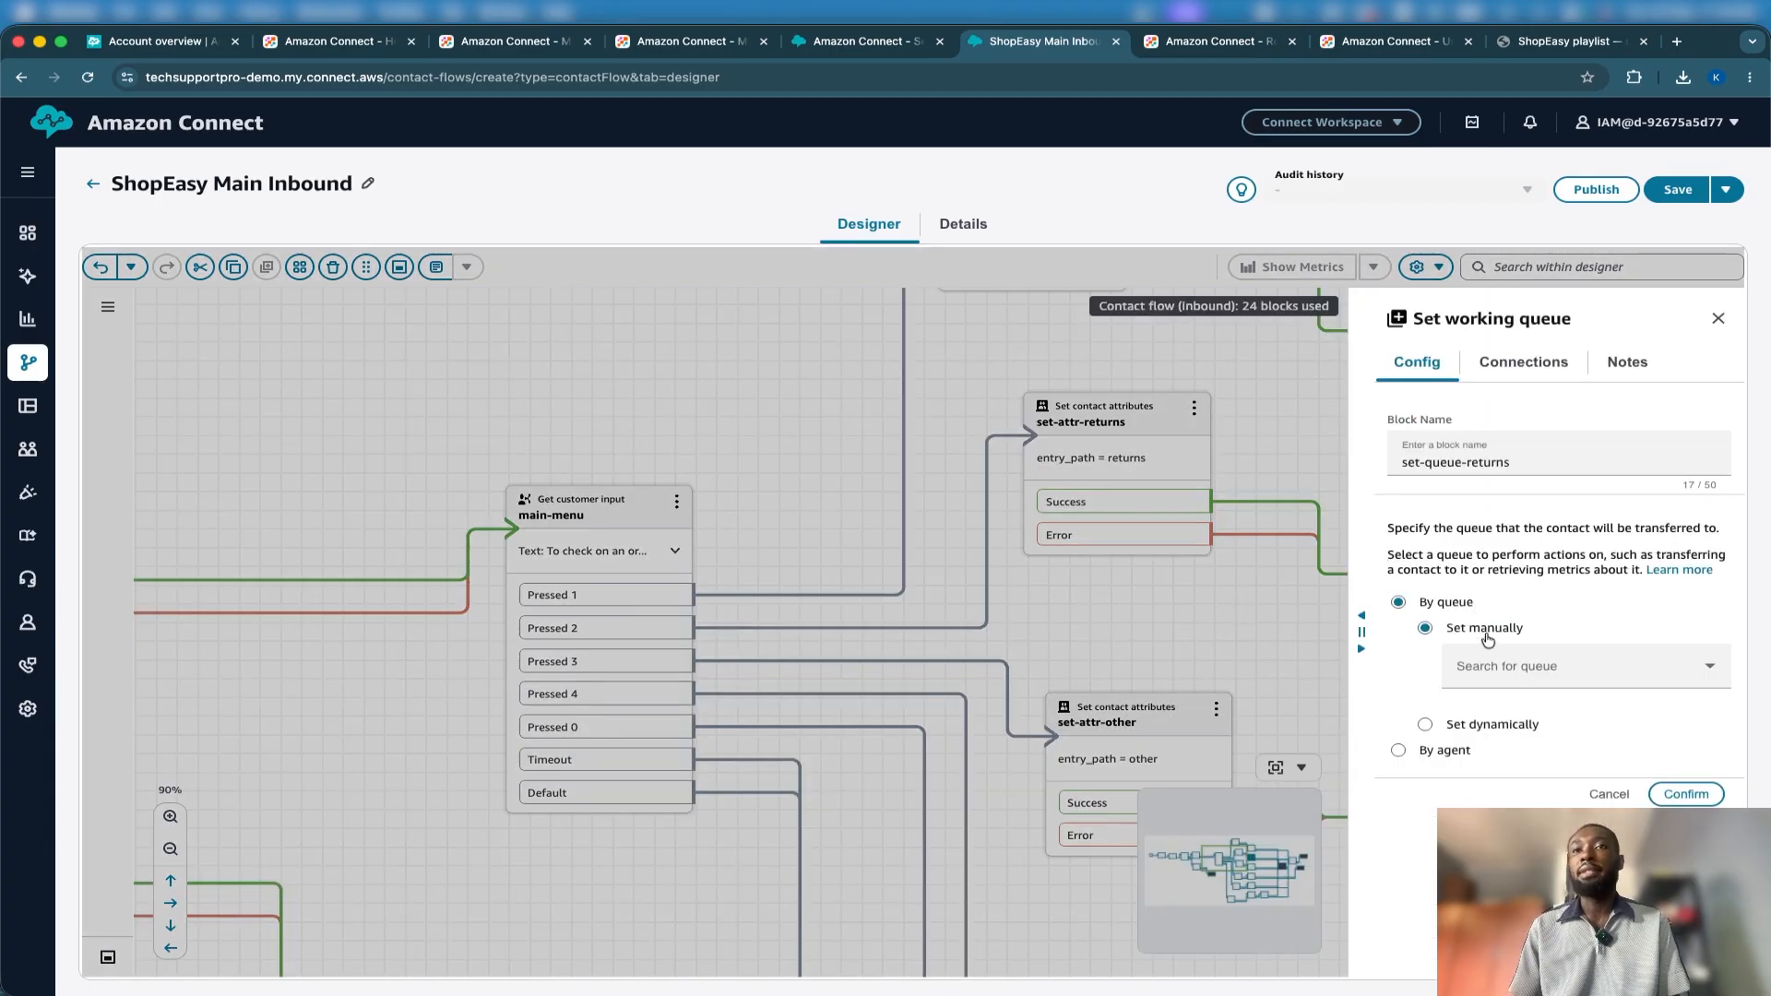
click(1477, 657)
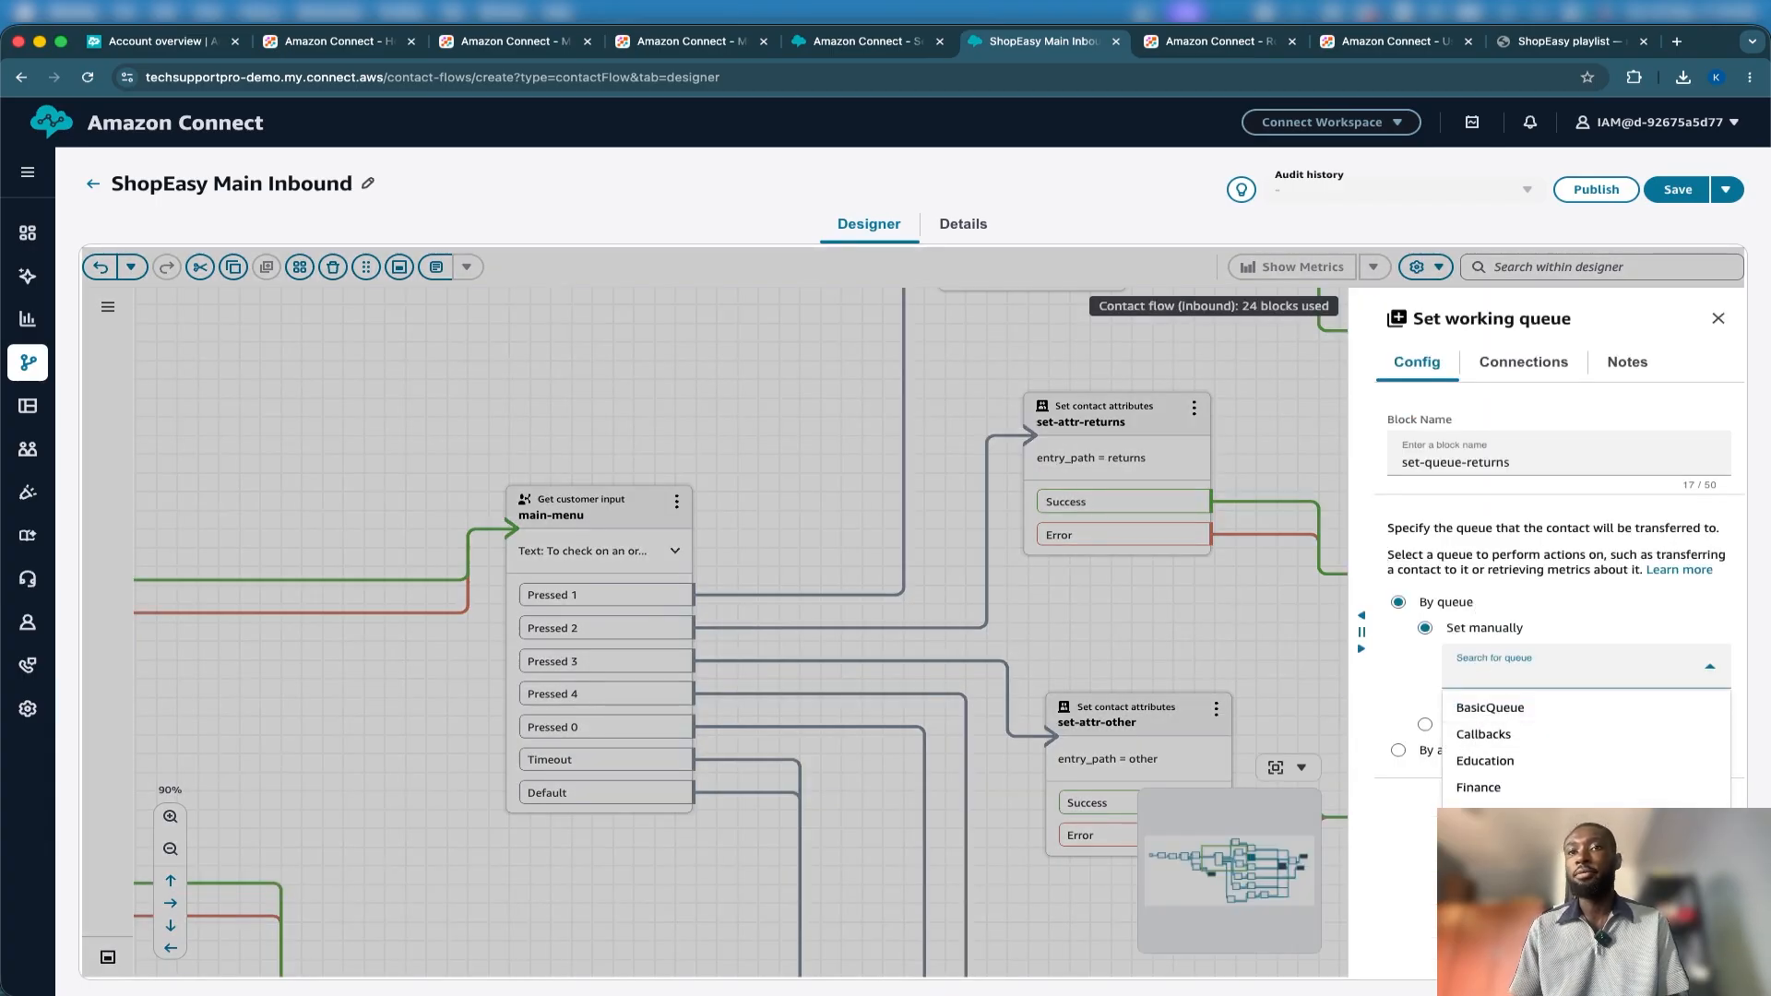
click(1484, 866)
click(1671, 791)
Assign the General Support queue to the set-queue-general-other block and confirm its settings.
scroll(1261, 480, down, 5)
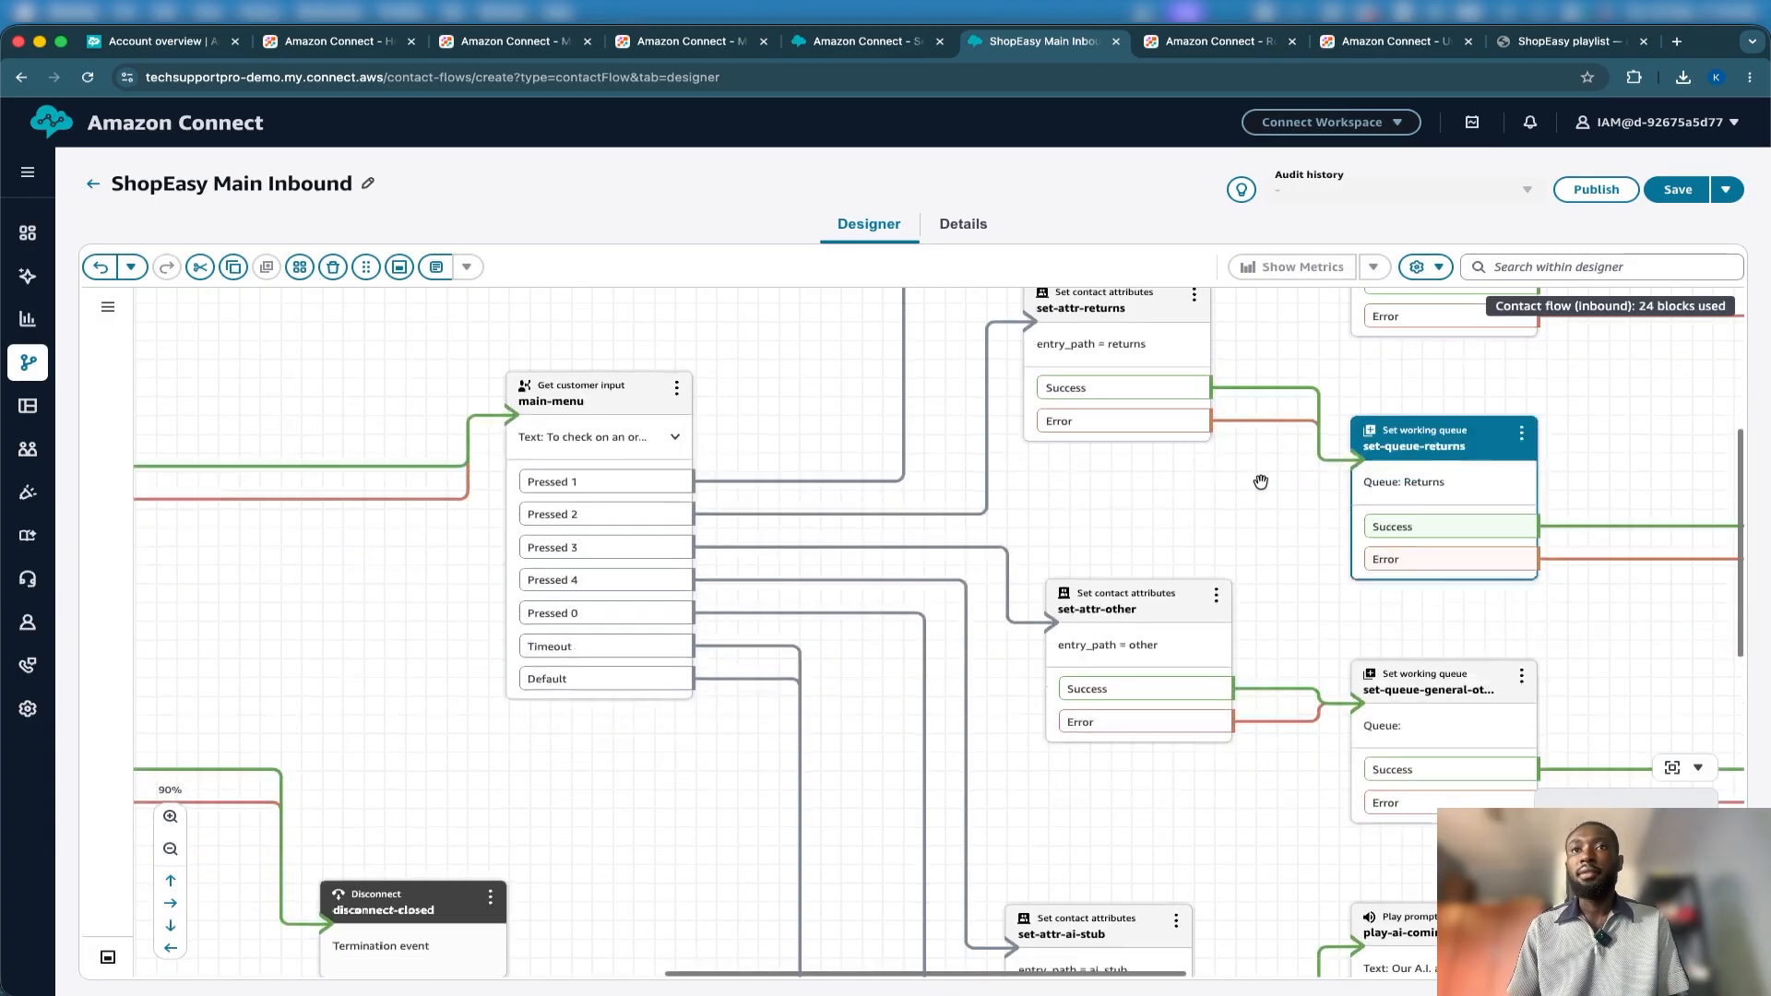
scroll(1347, 498, down, 2)
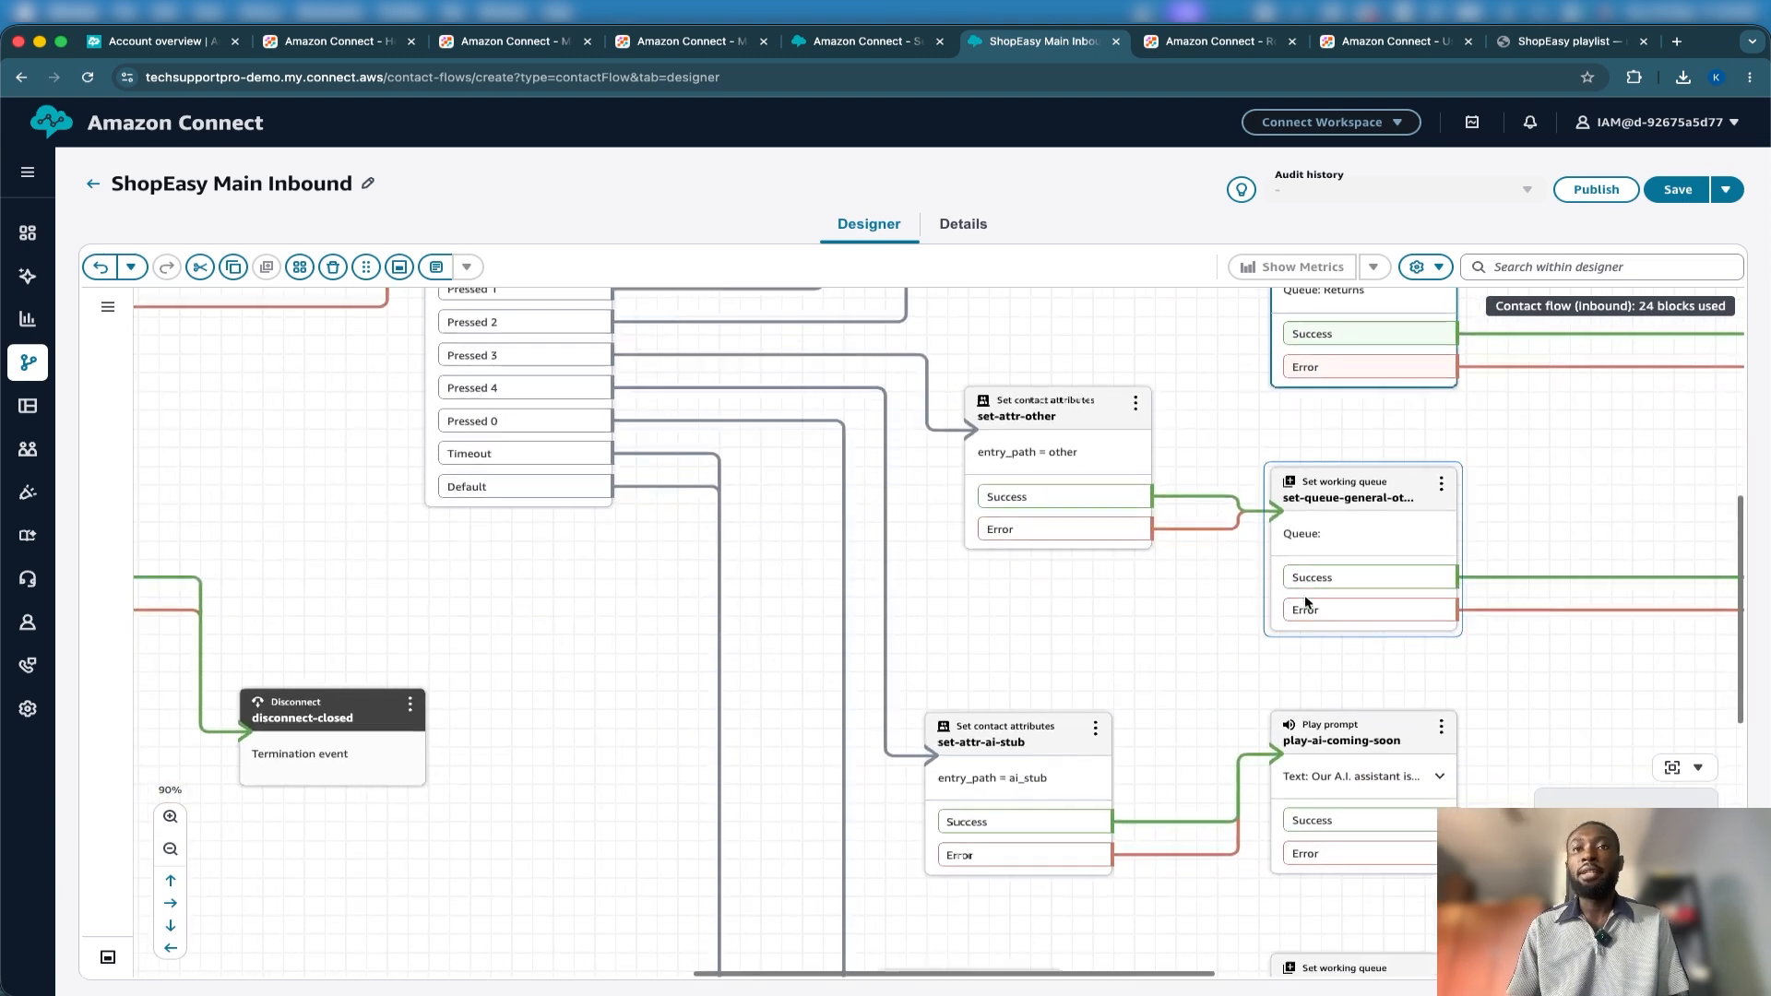
click(1336, 471)
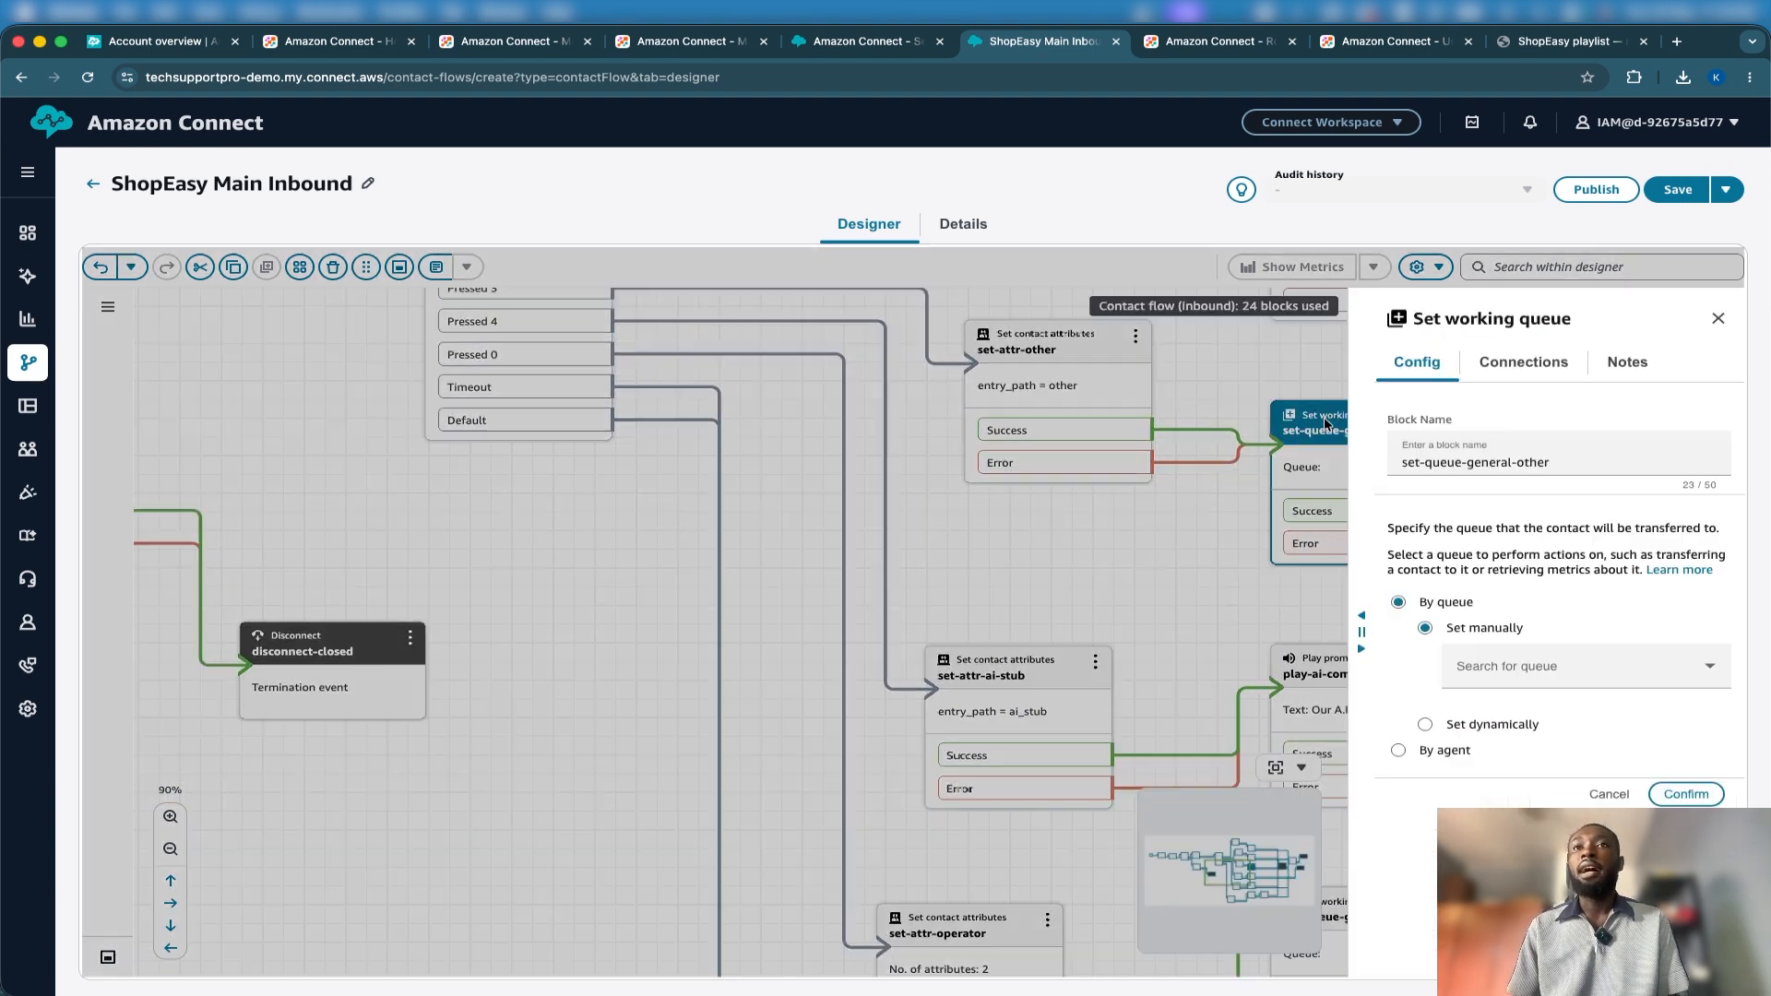
click(1515, 681)
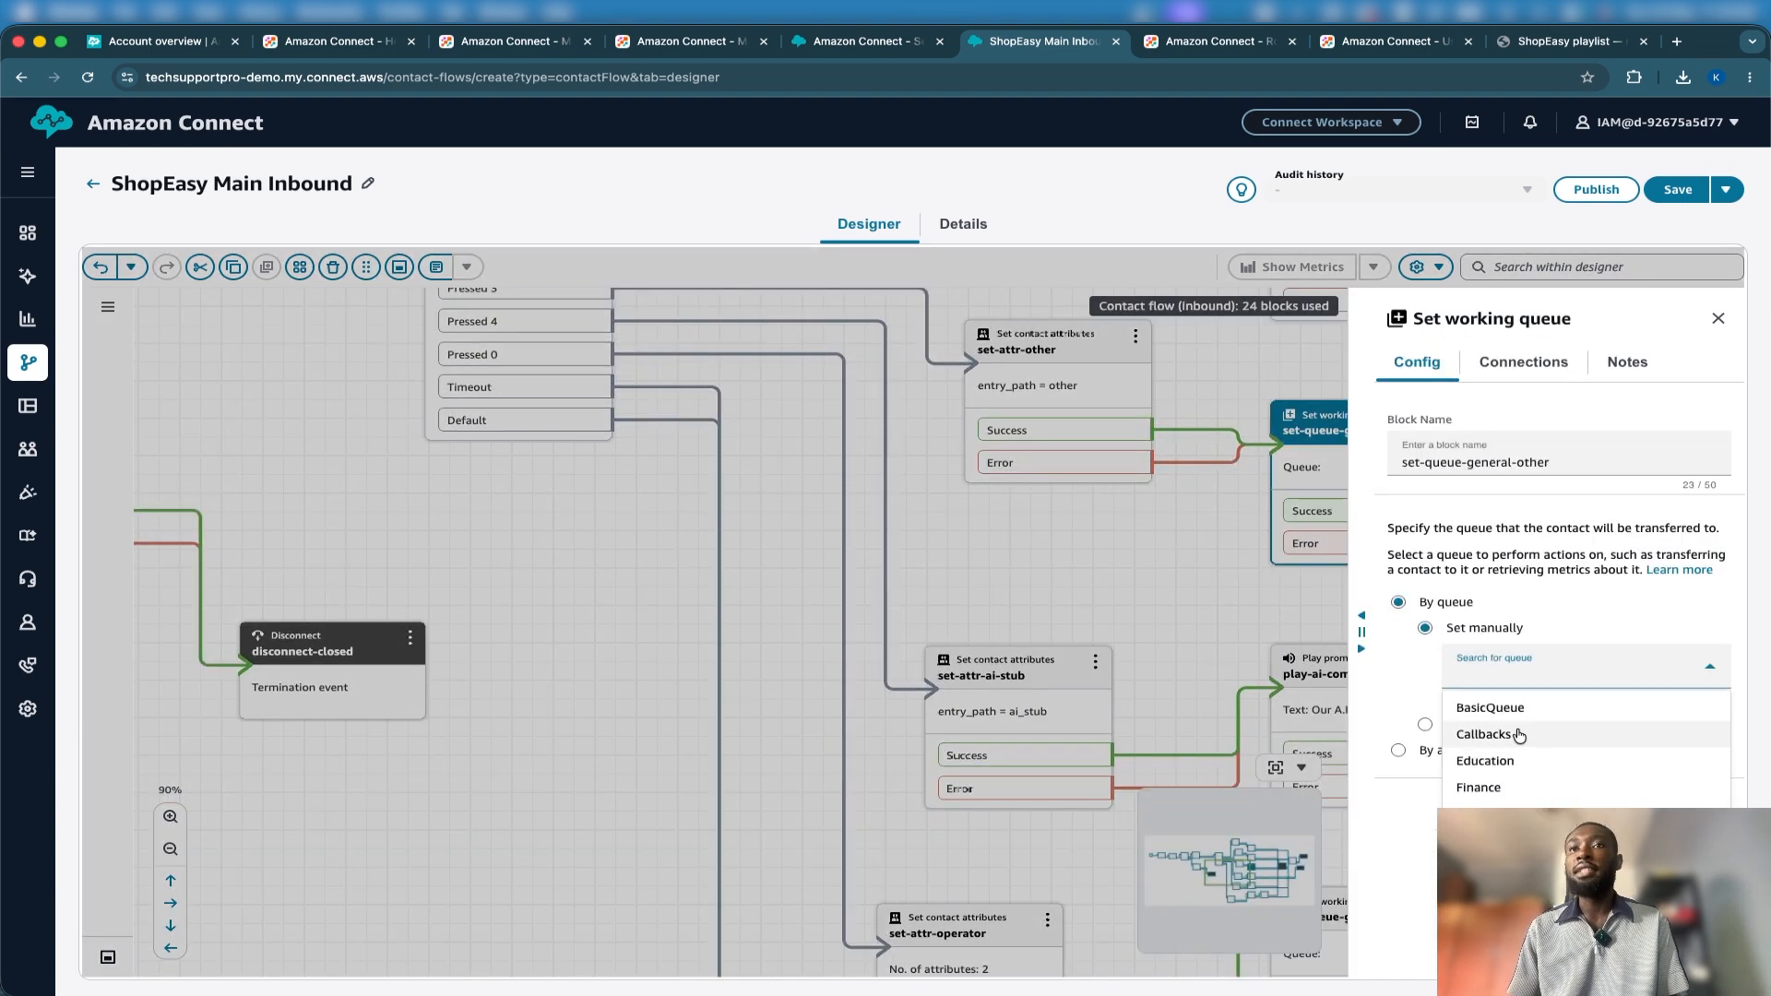
click(1513, 815)
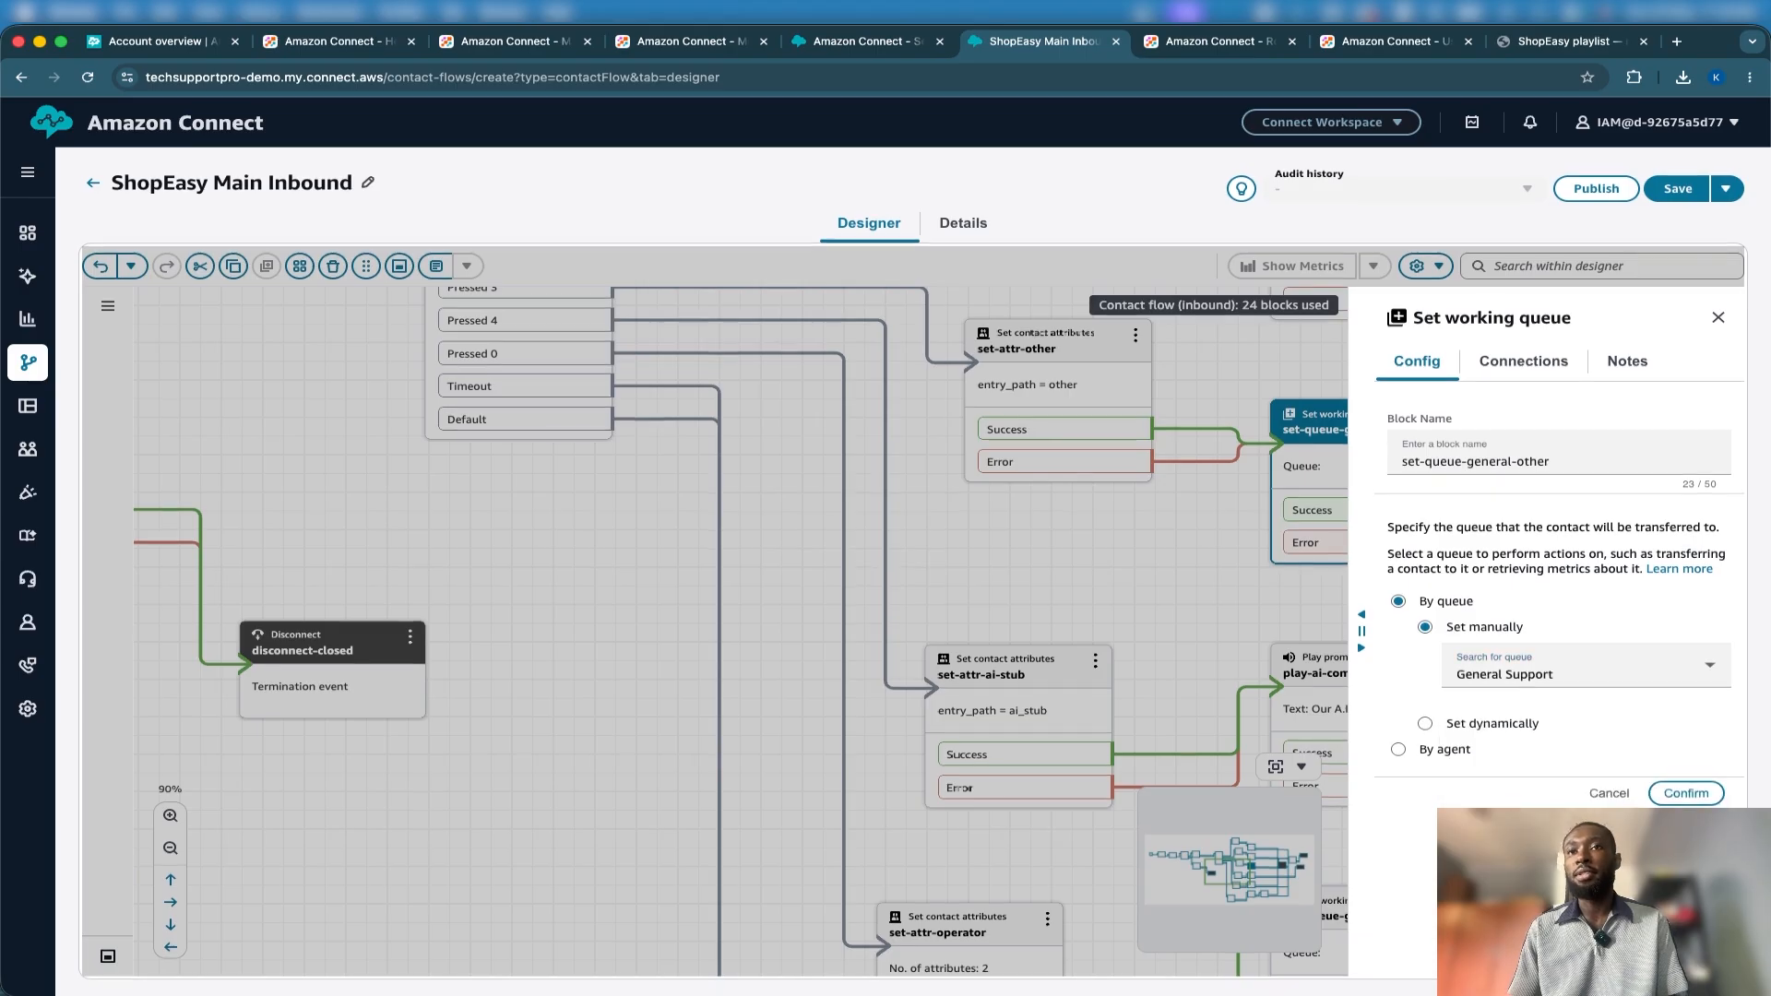
click(1676, 797)
Assign the General Support queue to the set-queue-general-operator block and confirm its settings.
scroll(1323, 725, down, 3)
scroll(1321, 724, down, 6)
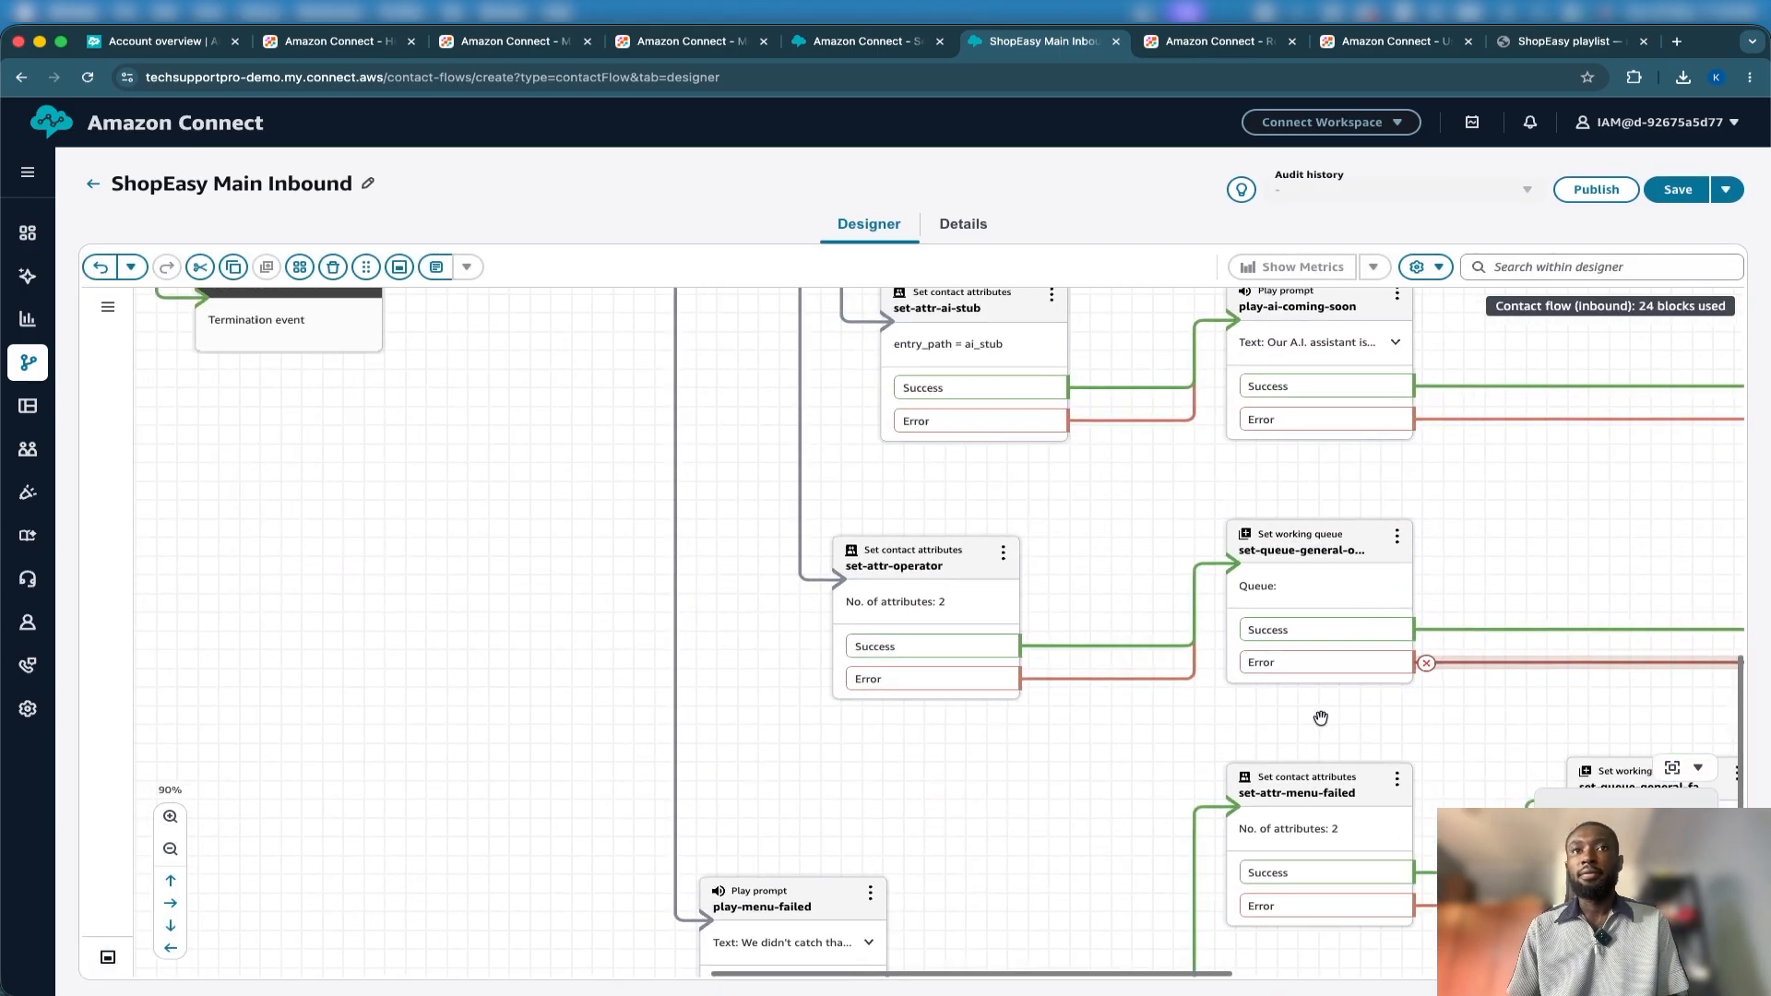
click(1281, 459)
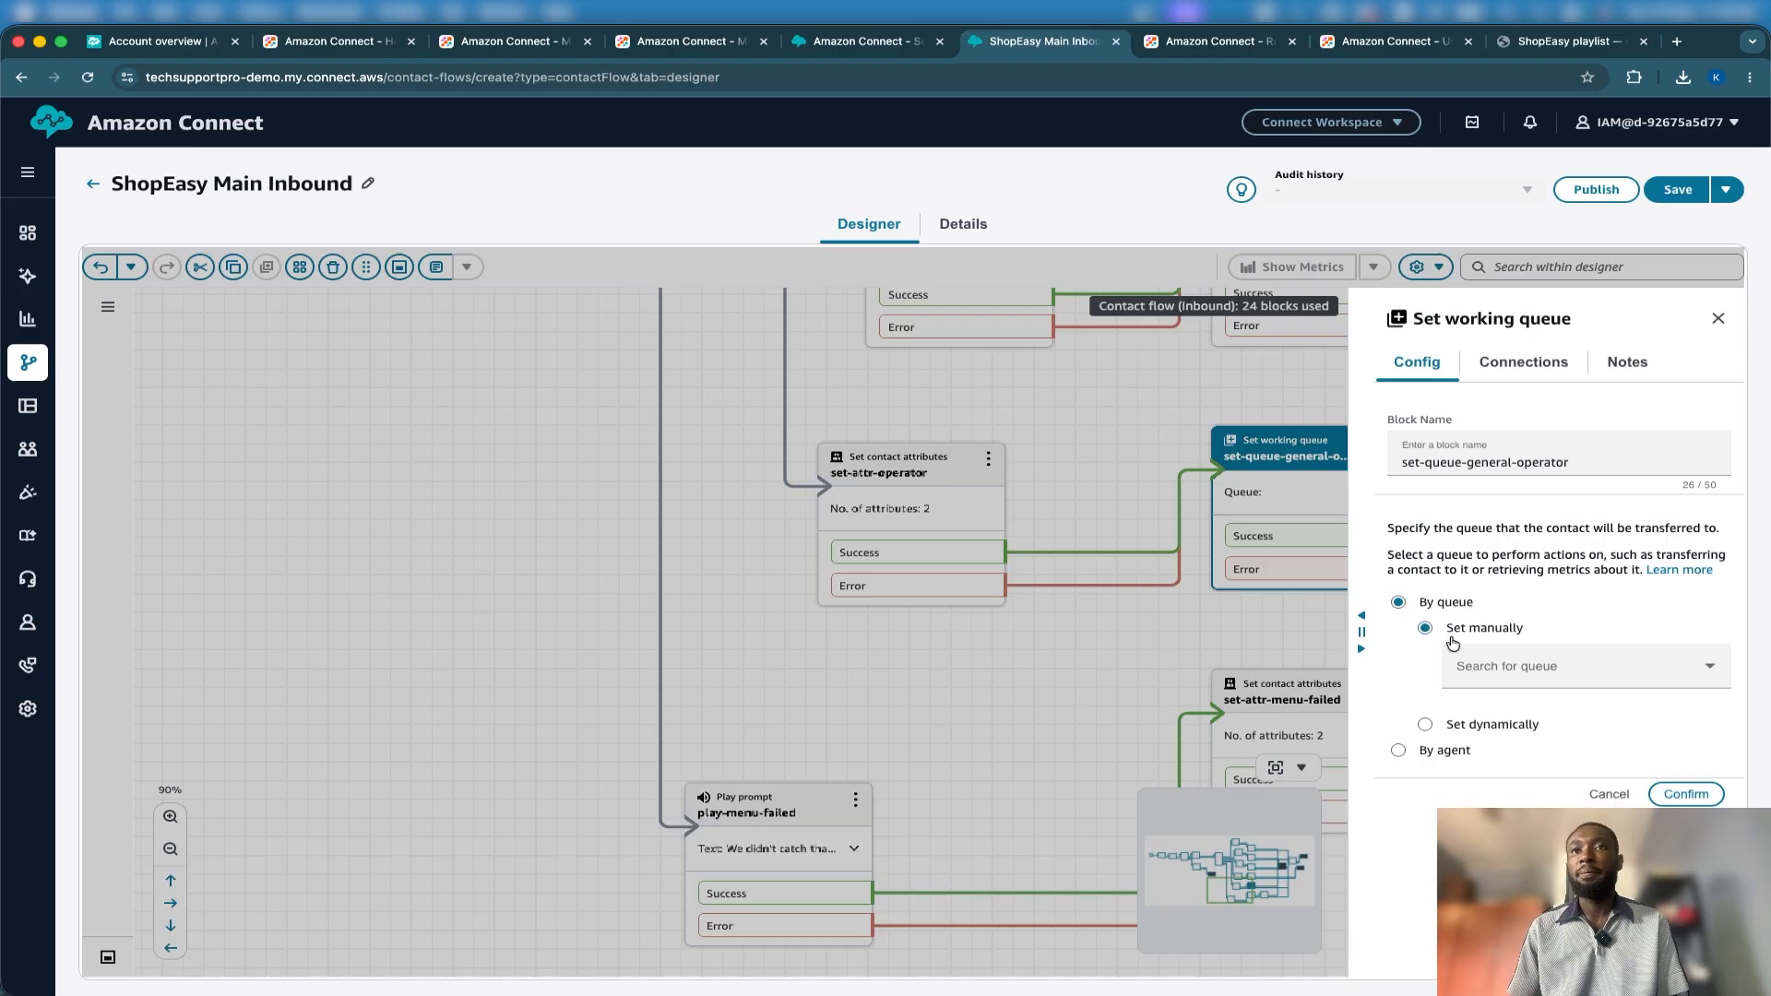
click(1478, 657)
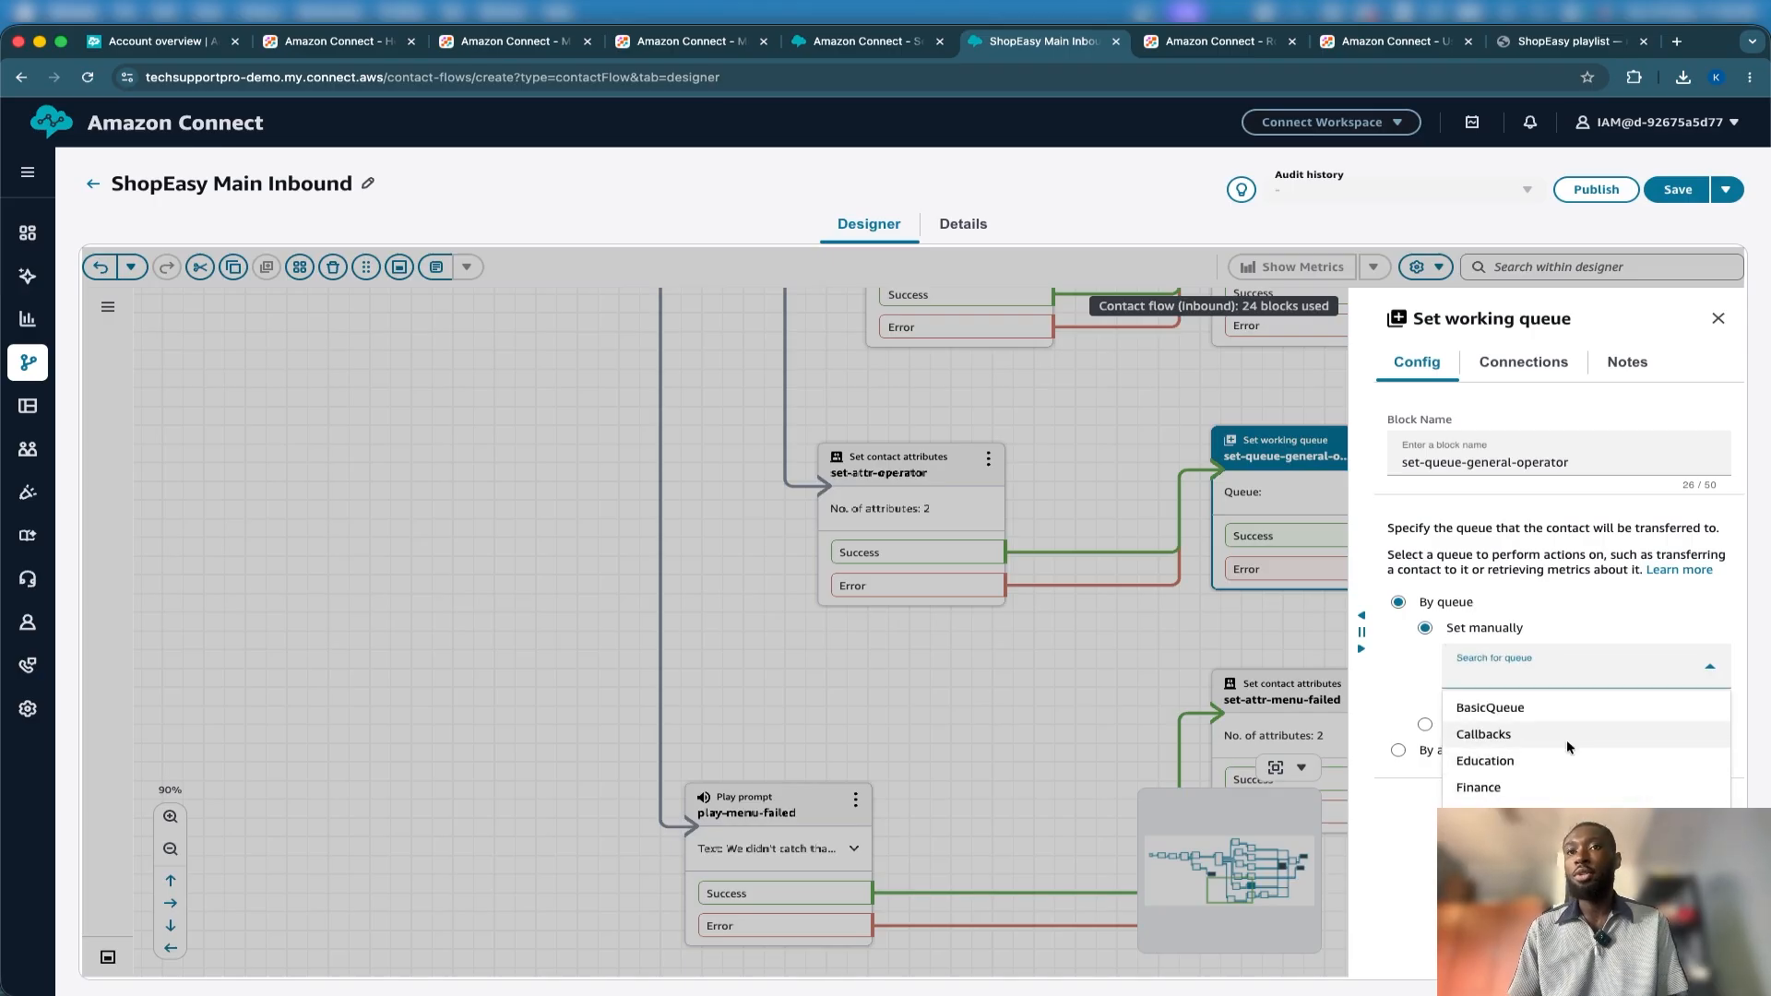
click(1548, 711)
click(1533, 681)
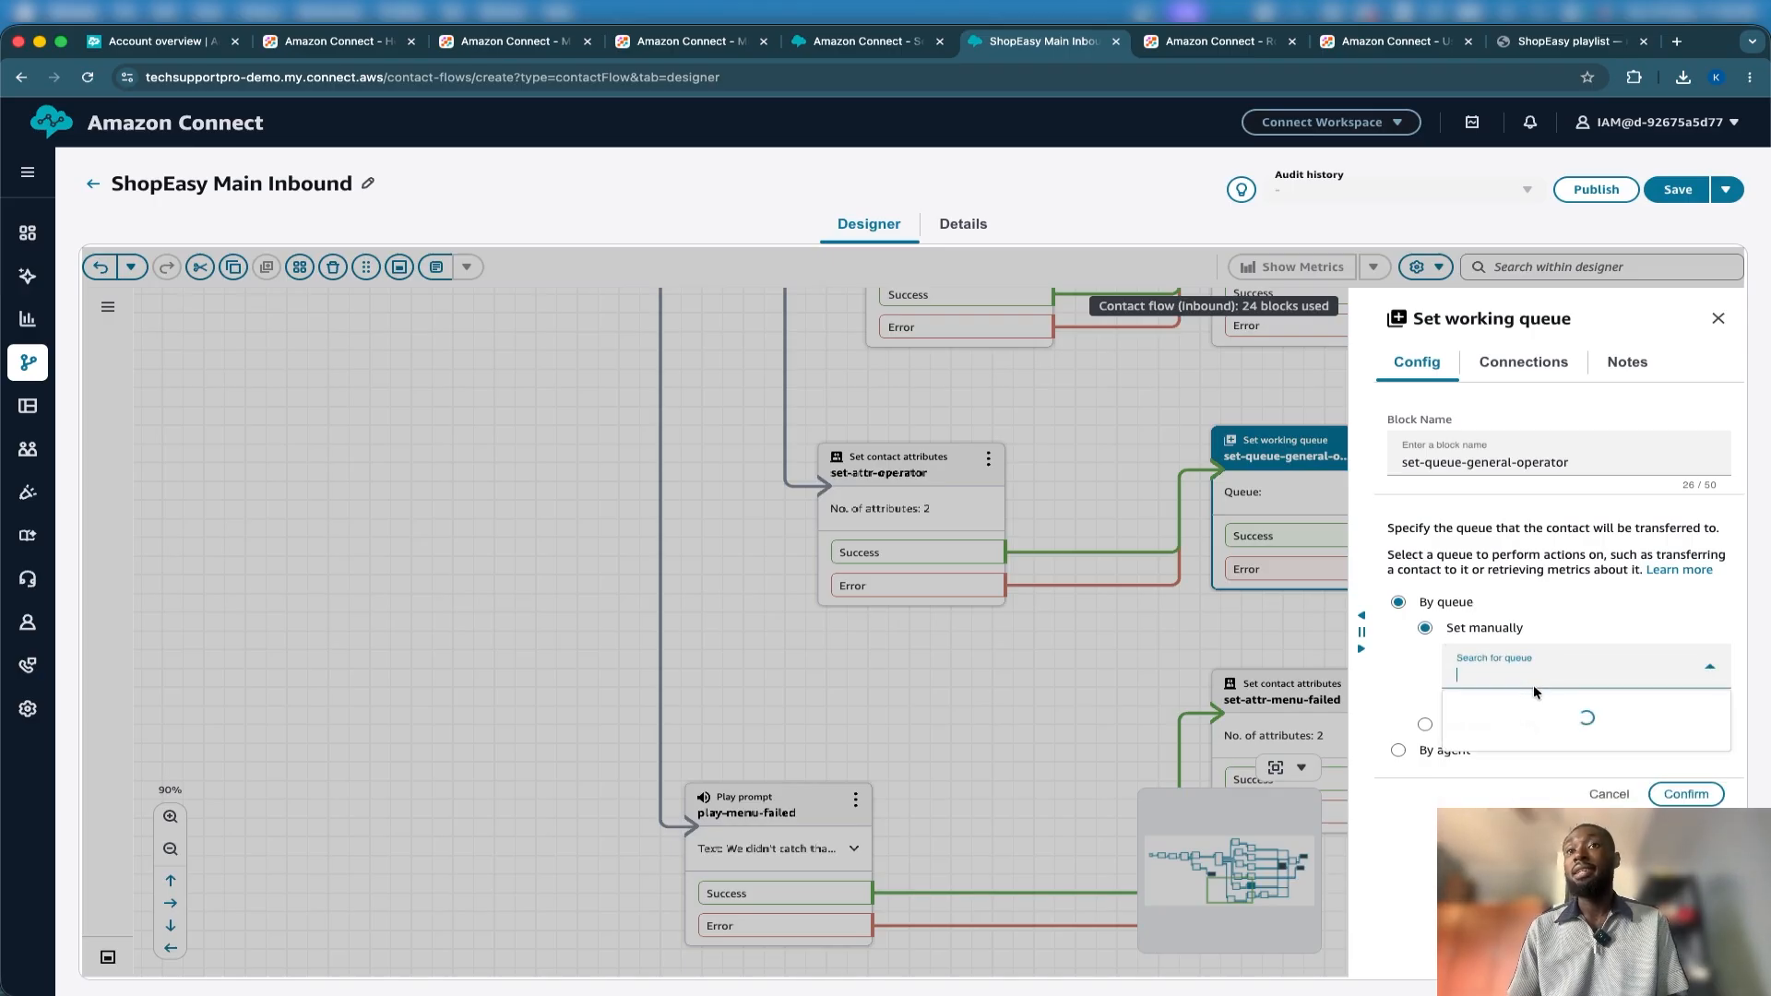
click(1513, 819)
click(1685, 795)
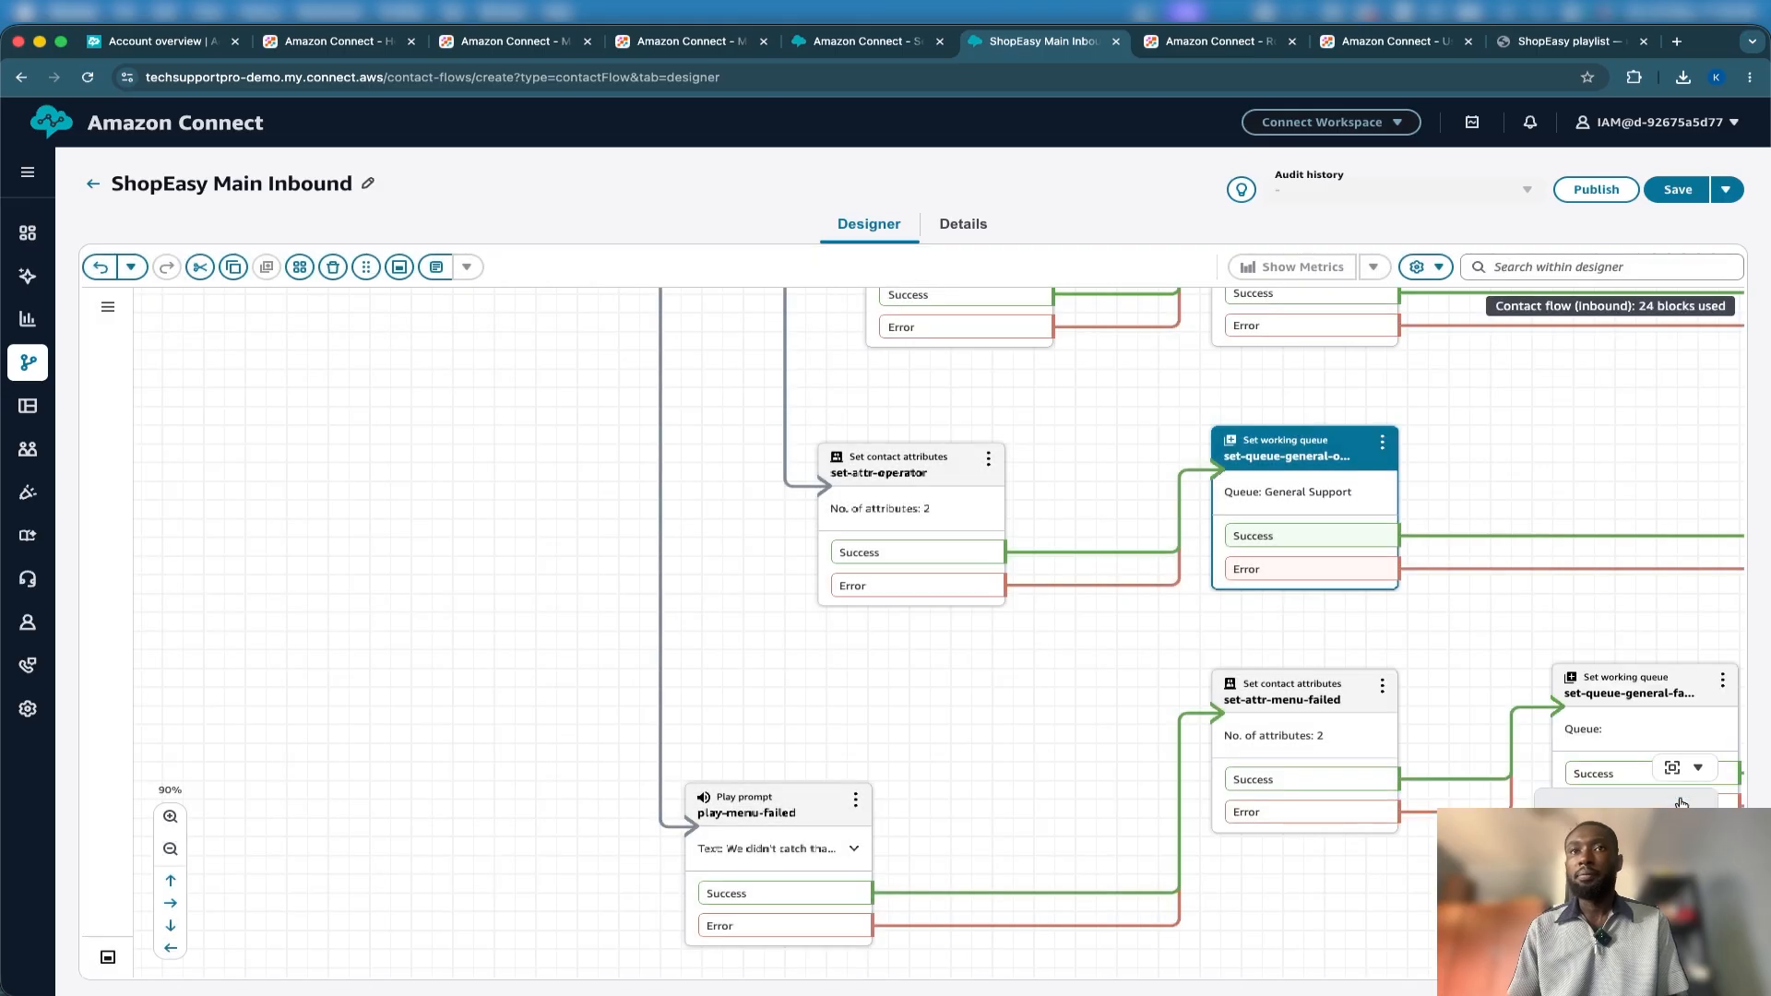
Examine the play-menu-failed block's spoken text and close its settings without editing them.
scroll(1358, 746, down, 1)
scroll(1358, 745, down, 1)
scroll(1358, 745, right, 2)
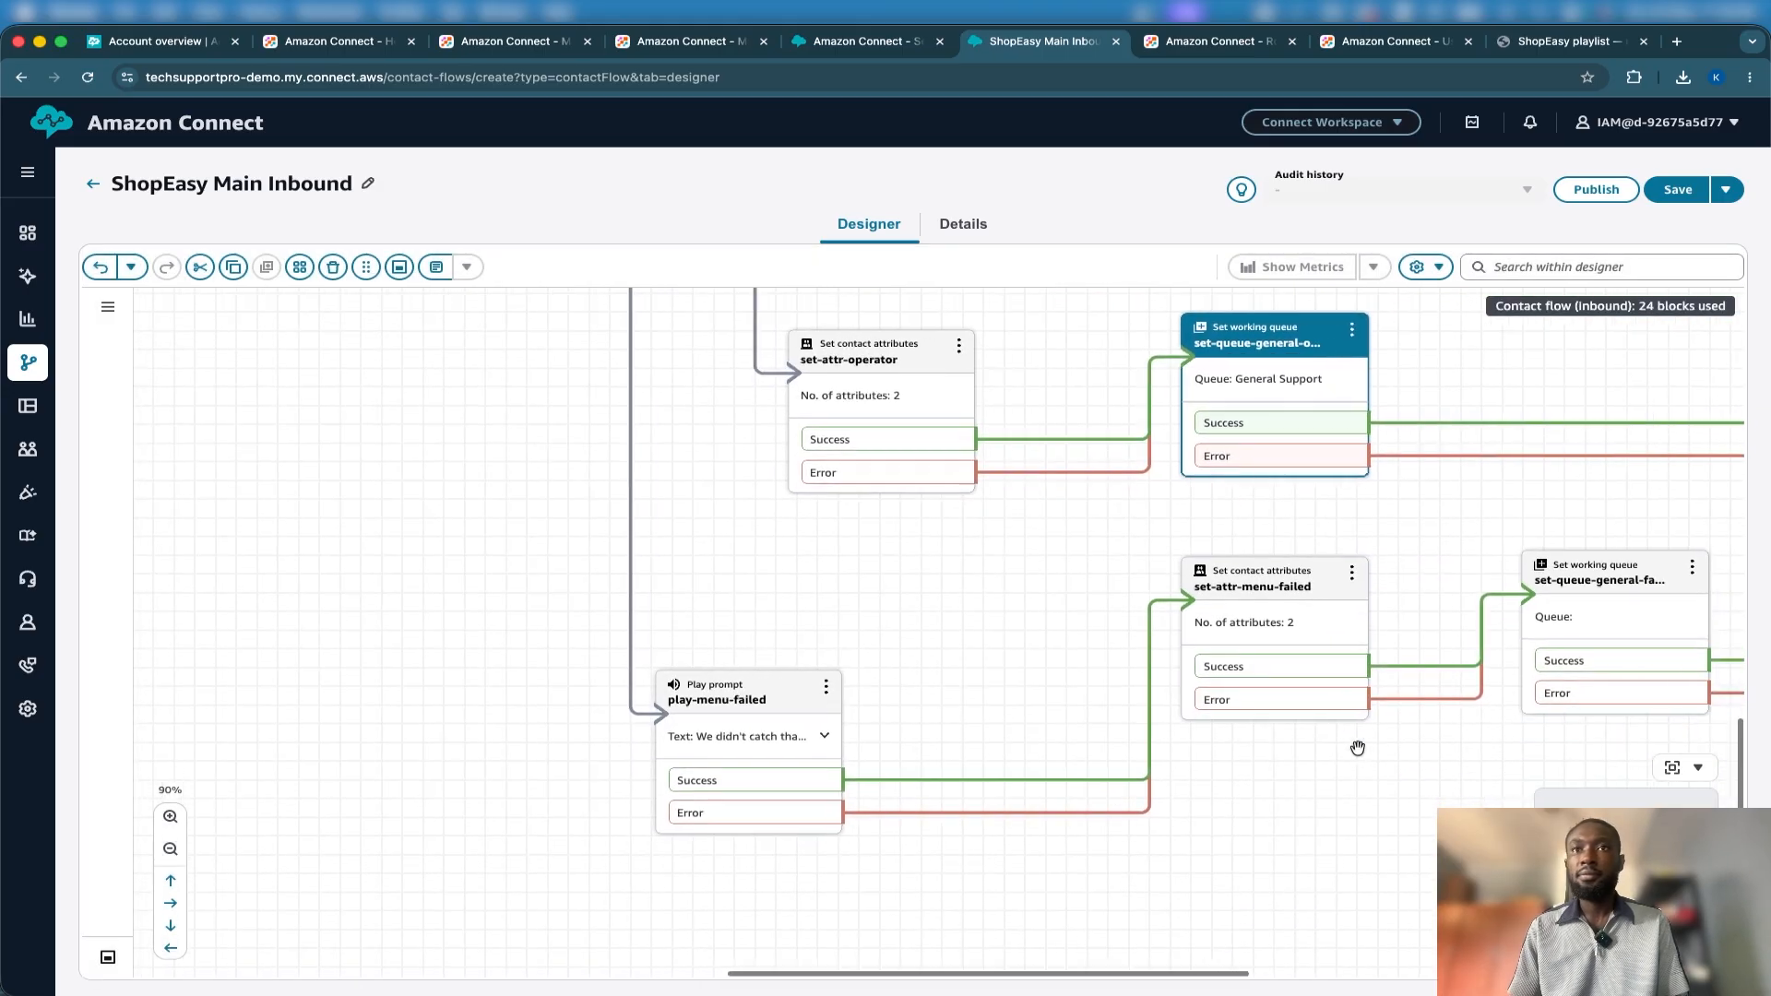
click(690, 709)
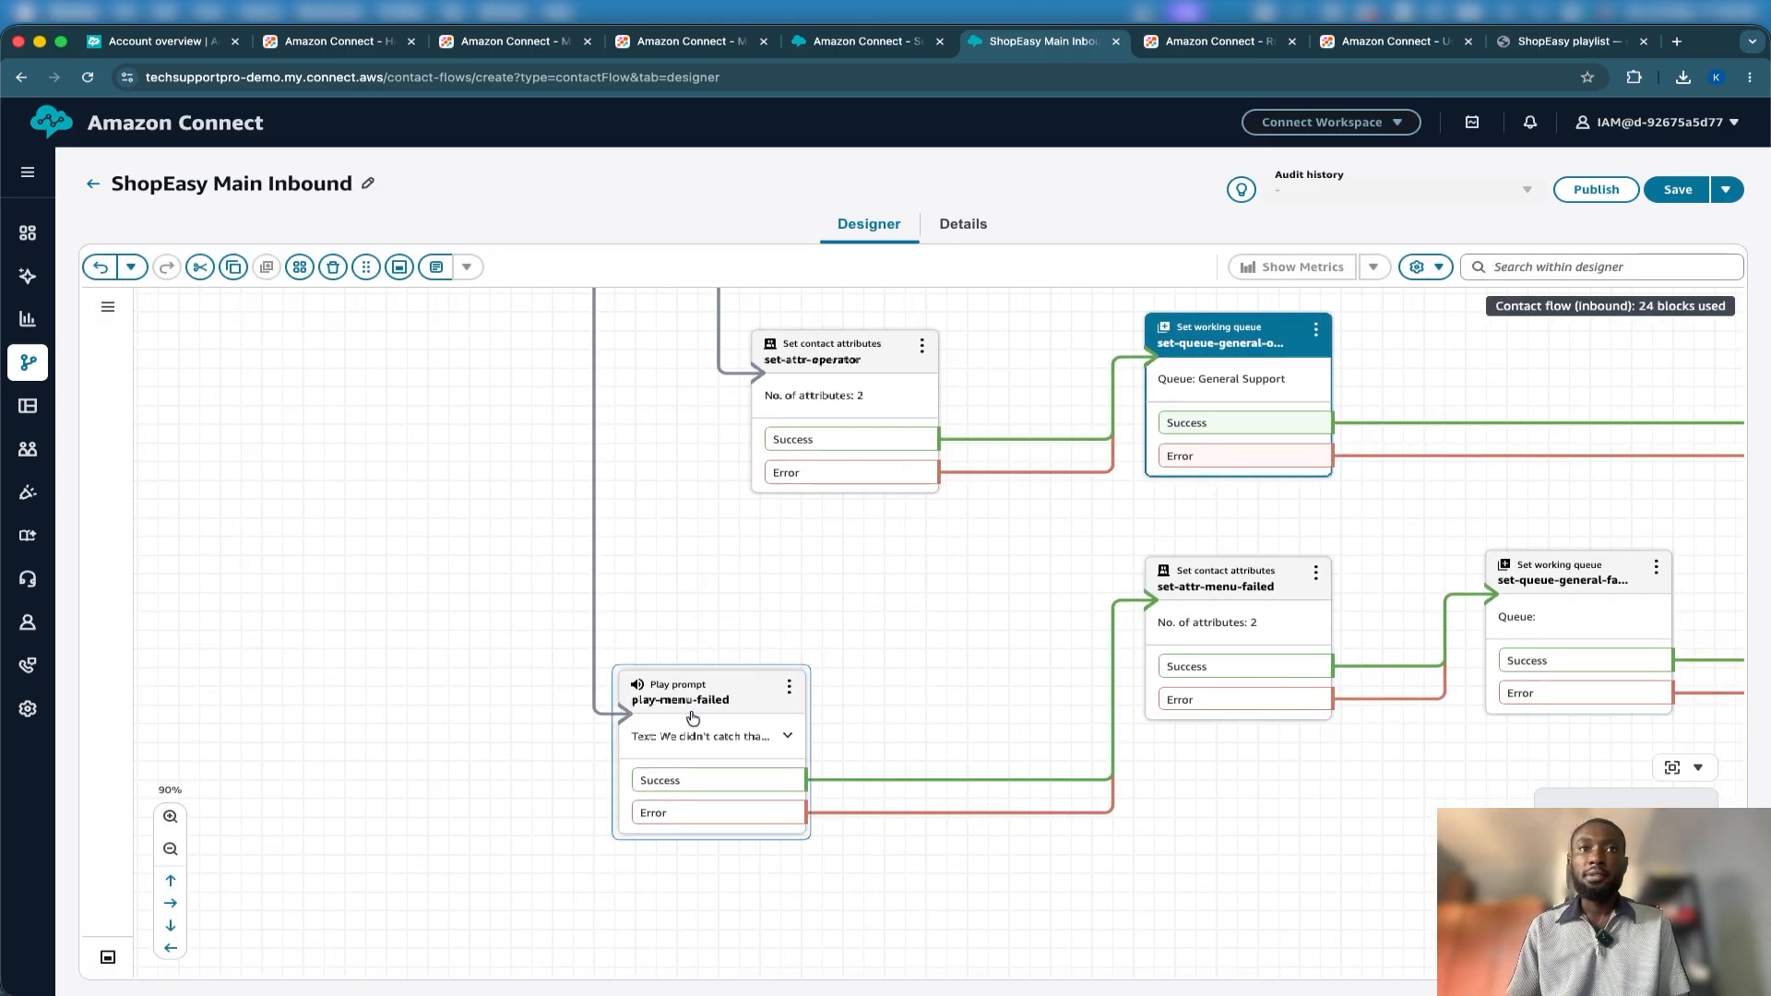
scroll(1559, 553, down, 2)
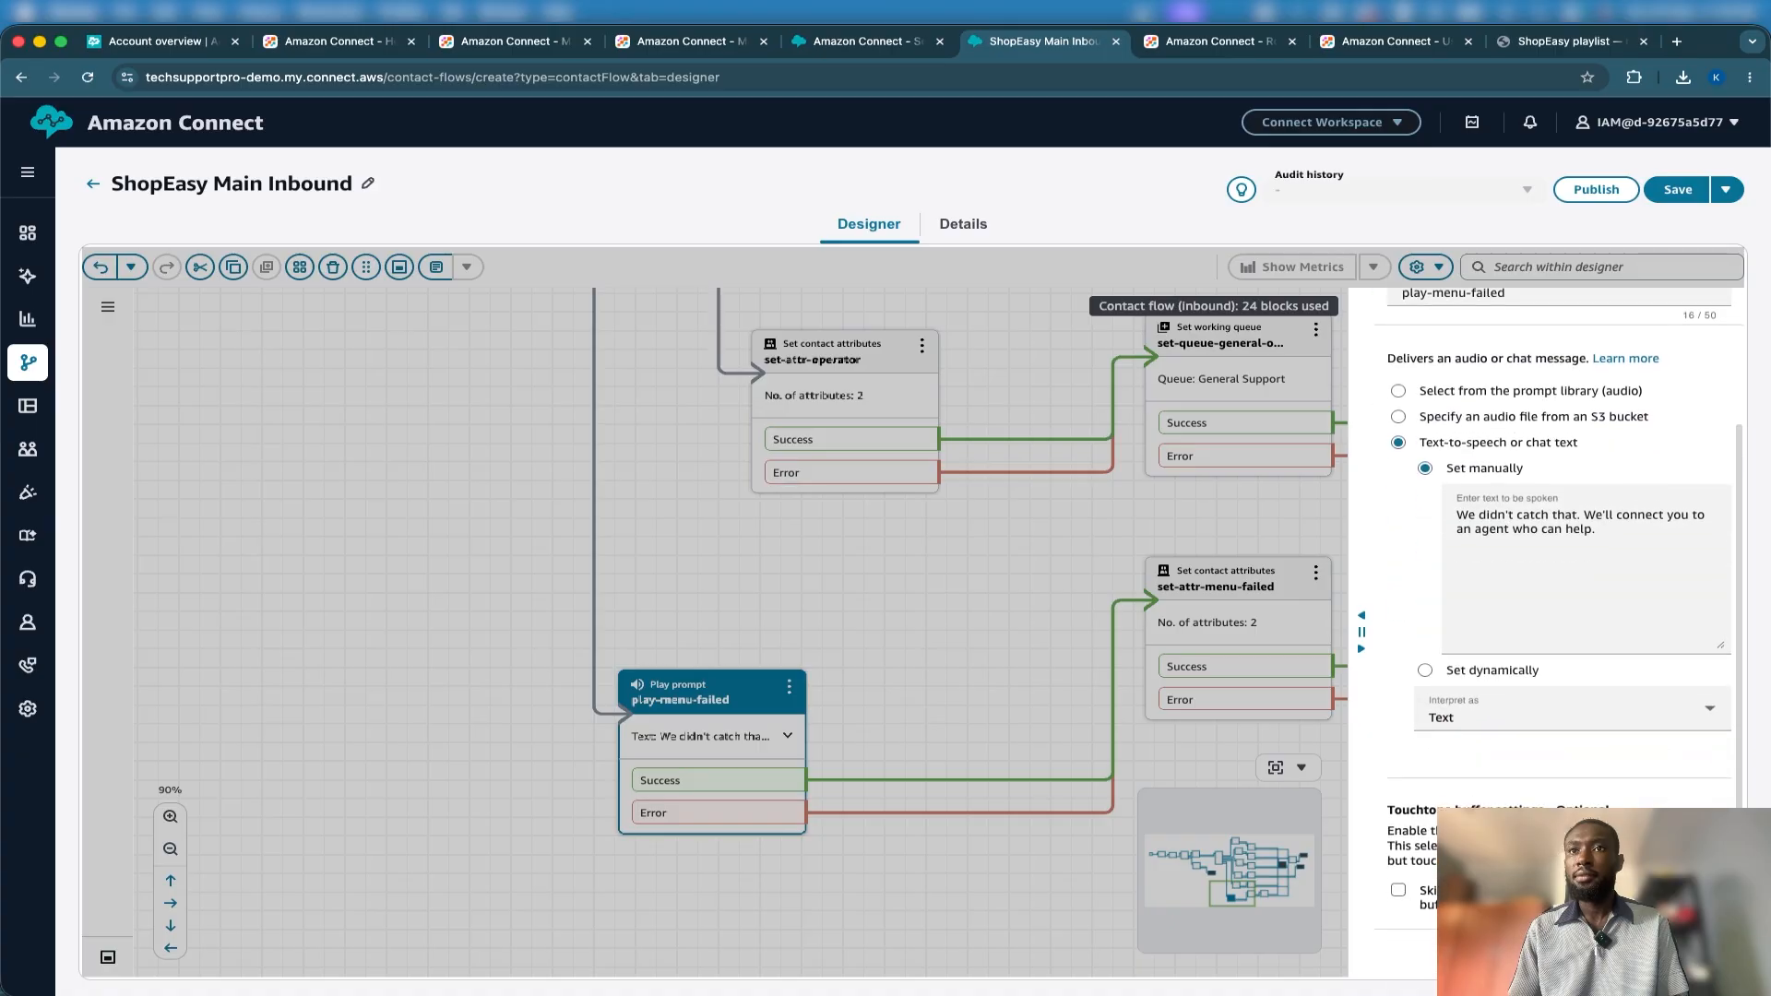
click(1688, 955)
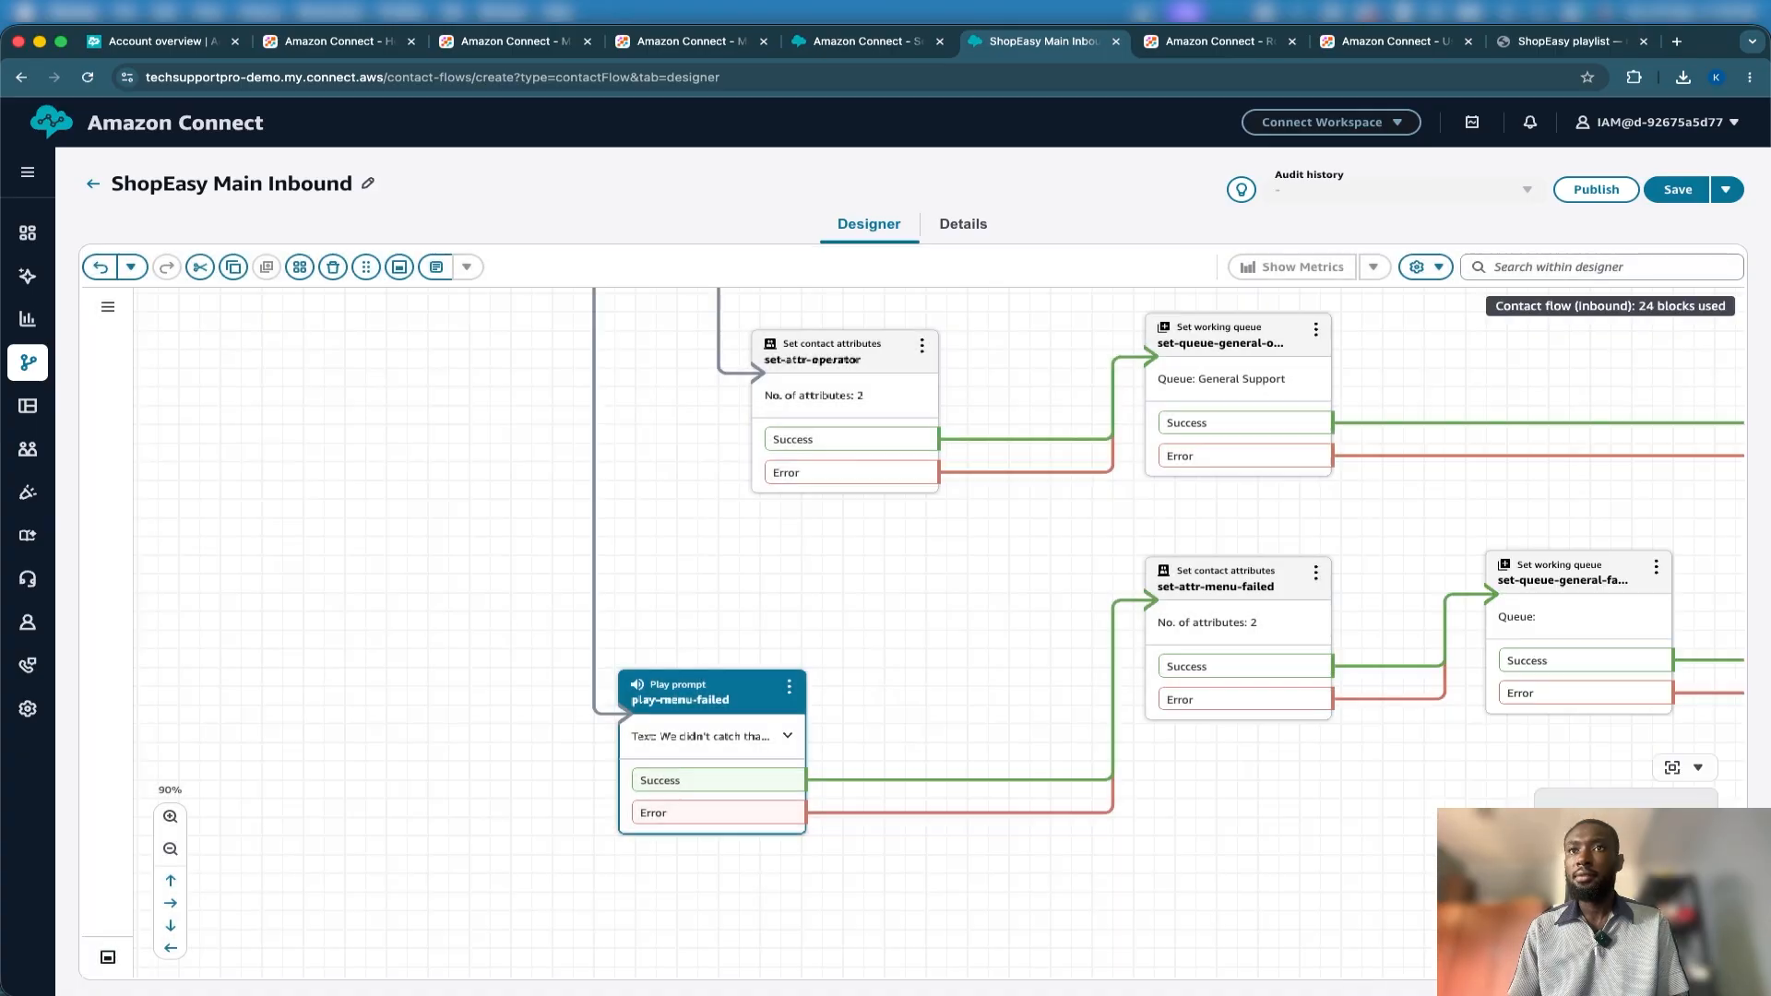
Assign the General Support queue to the set-queue-general-failed block and confirm its settings.
scroll(1356, 748, right, 5)
click(1098, 616)
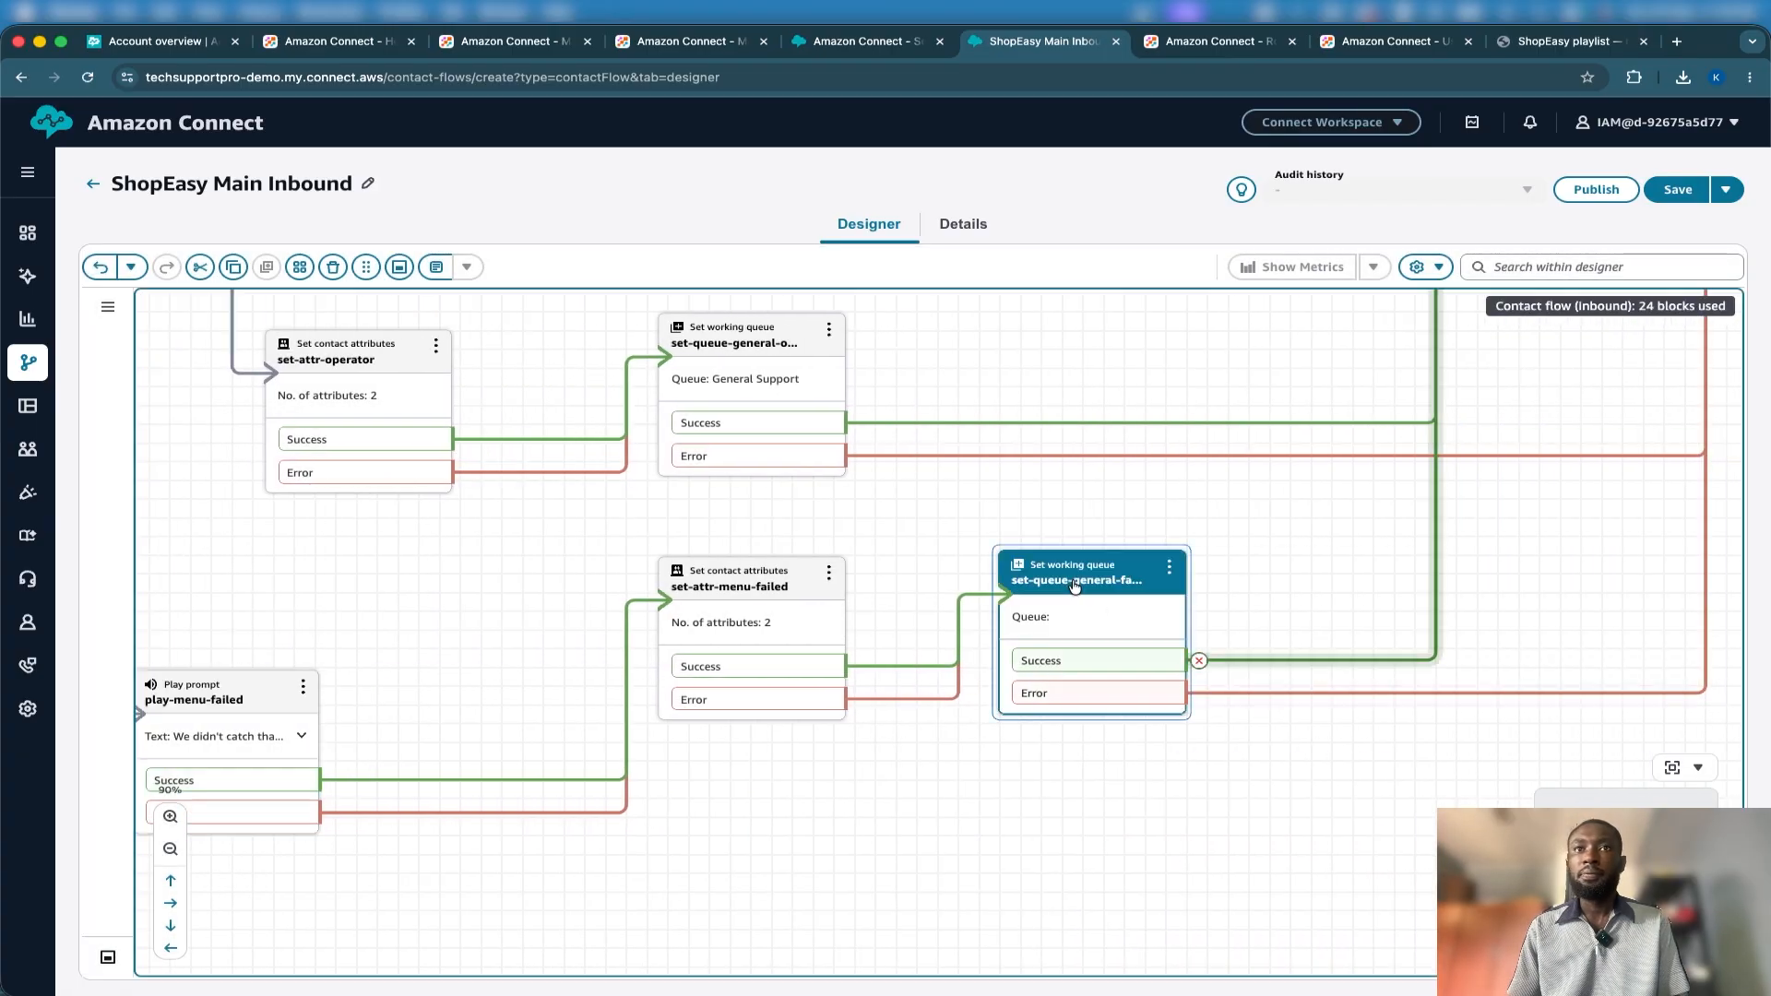
click(1523, 671)
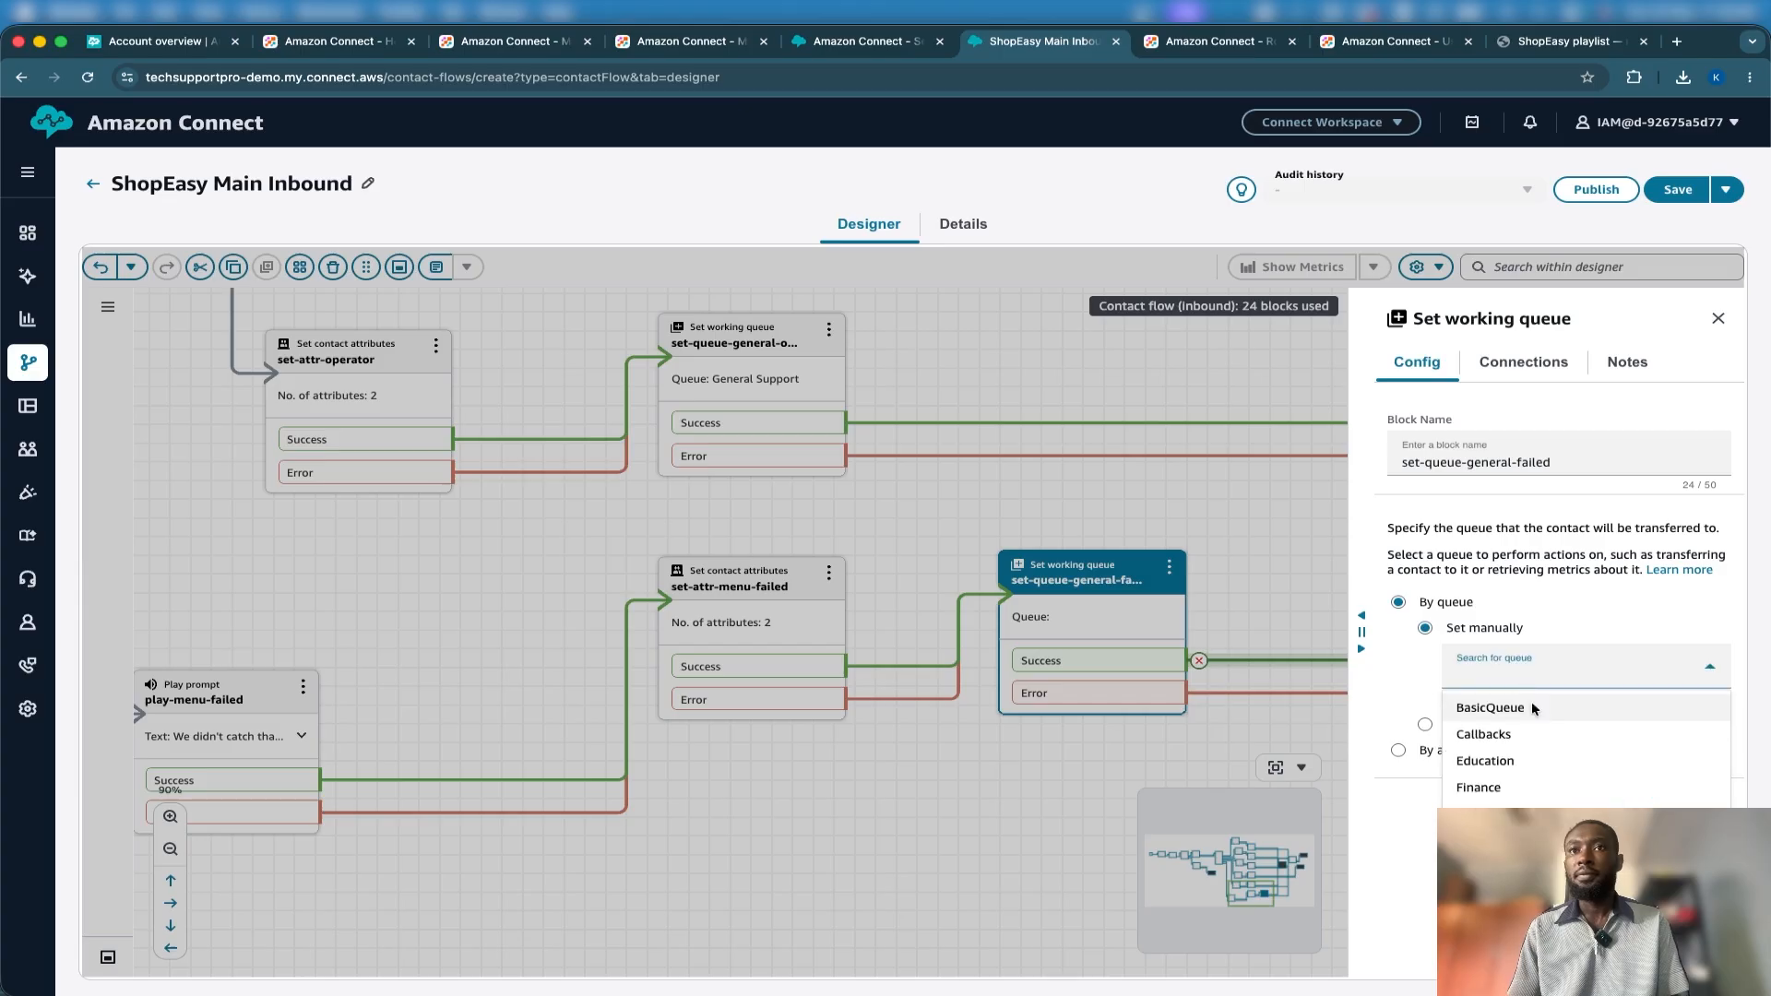
click(1538, 808)
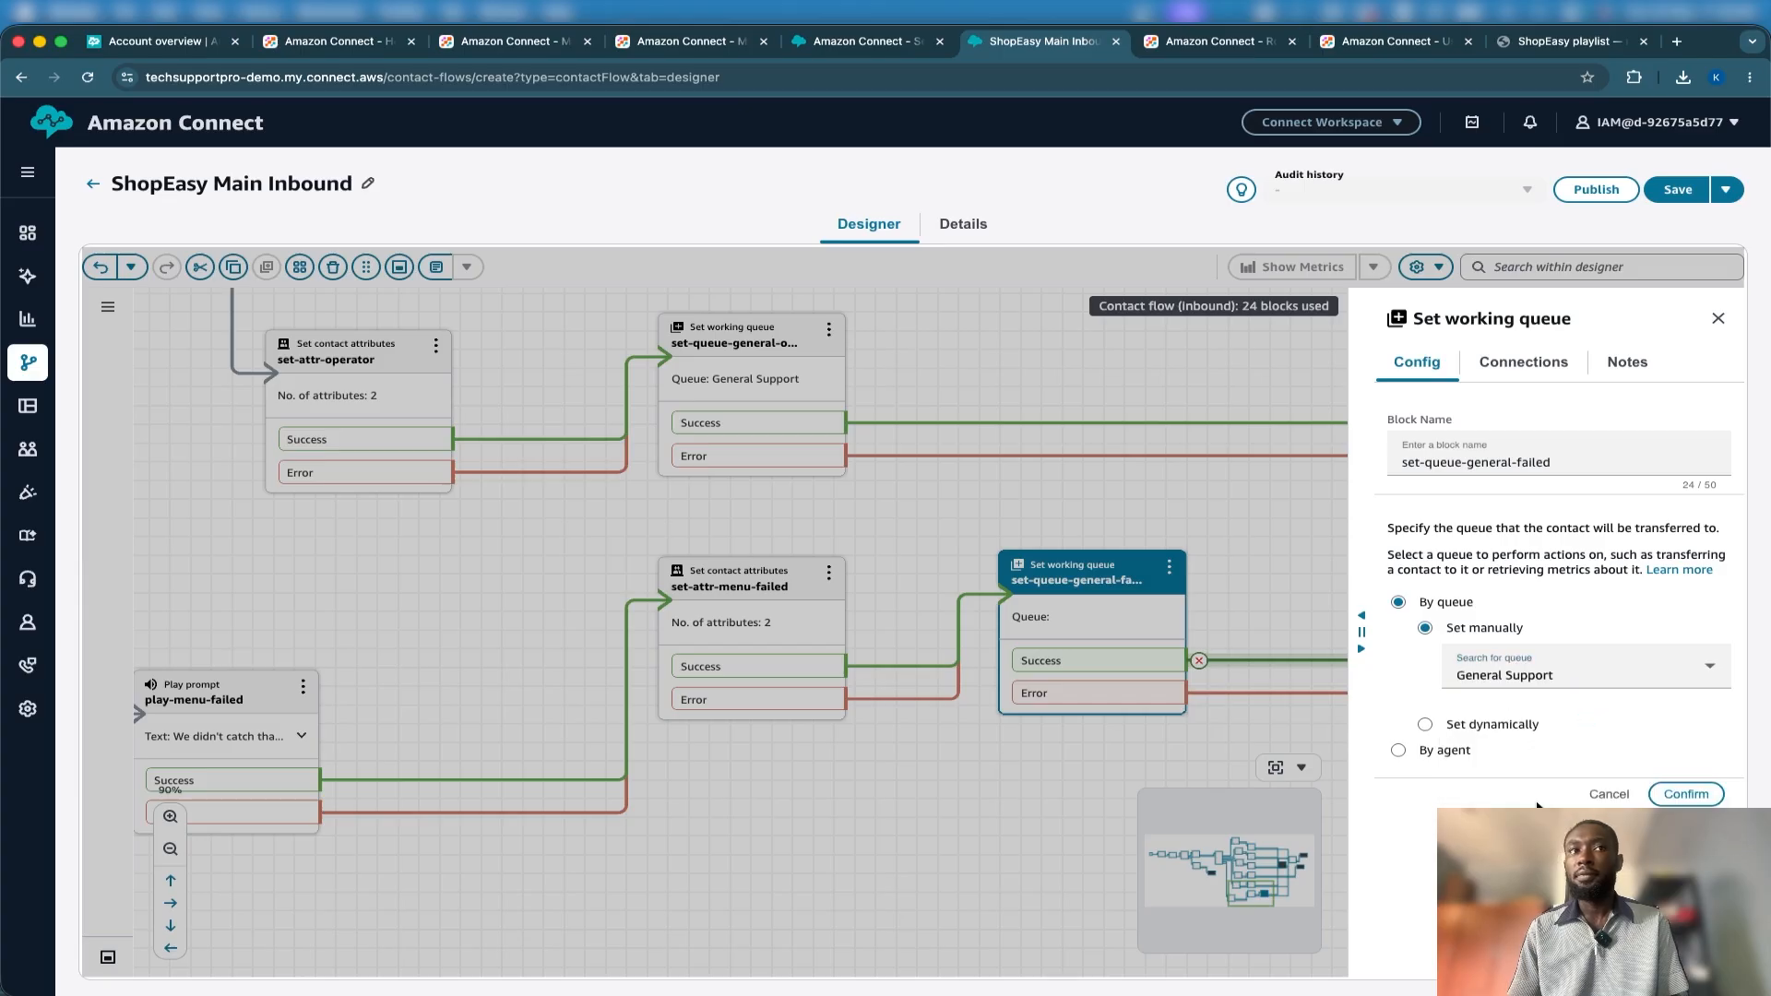
click(1689, 795)
Examine the whole flow from the menu branches and queue blocks back to the entry point.
scroll(1218, 633, left, 5)
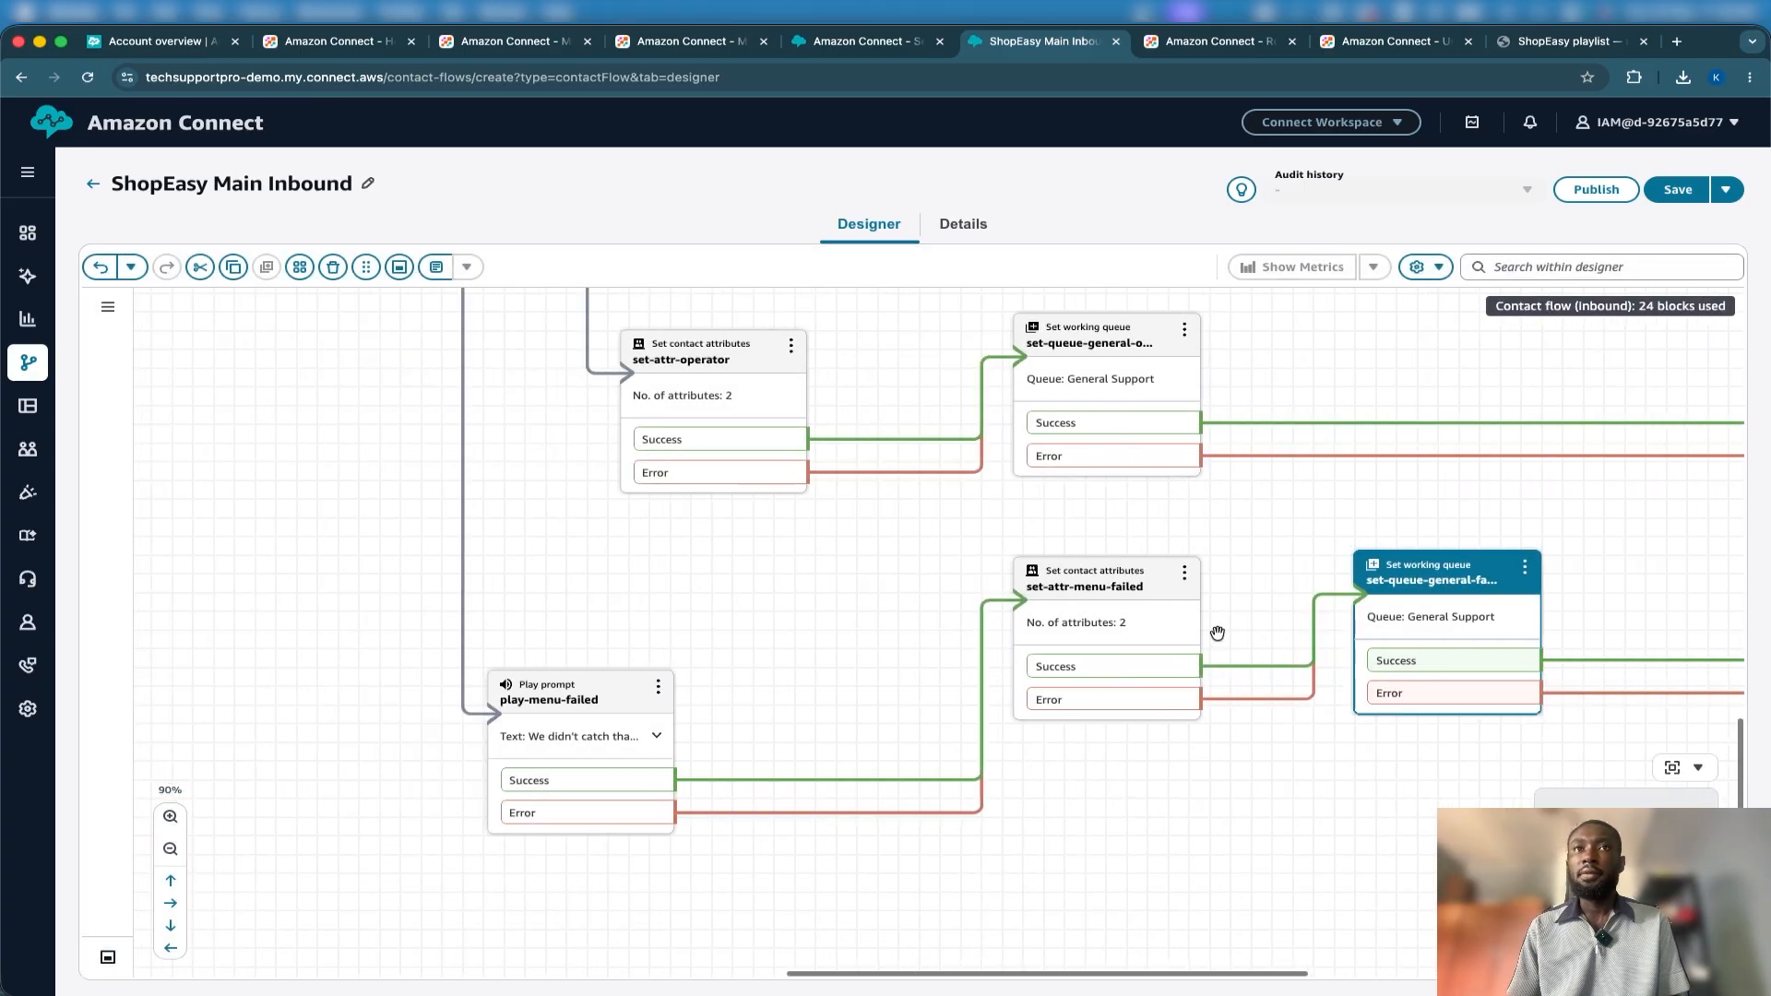
scroll(1218, 633, up, 5)
scroll(1218, 633, up, 10)
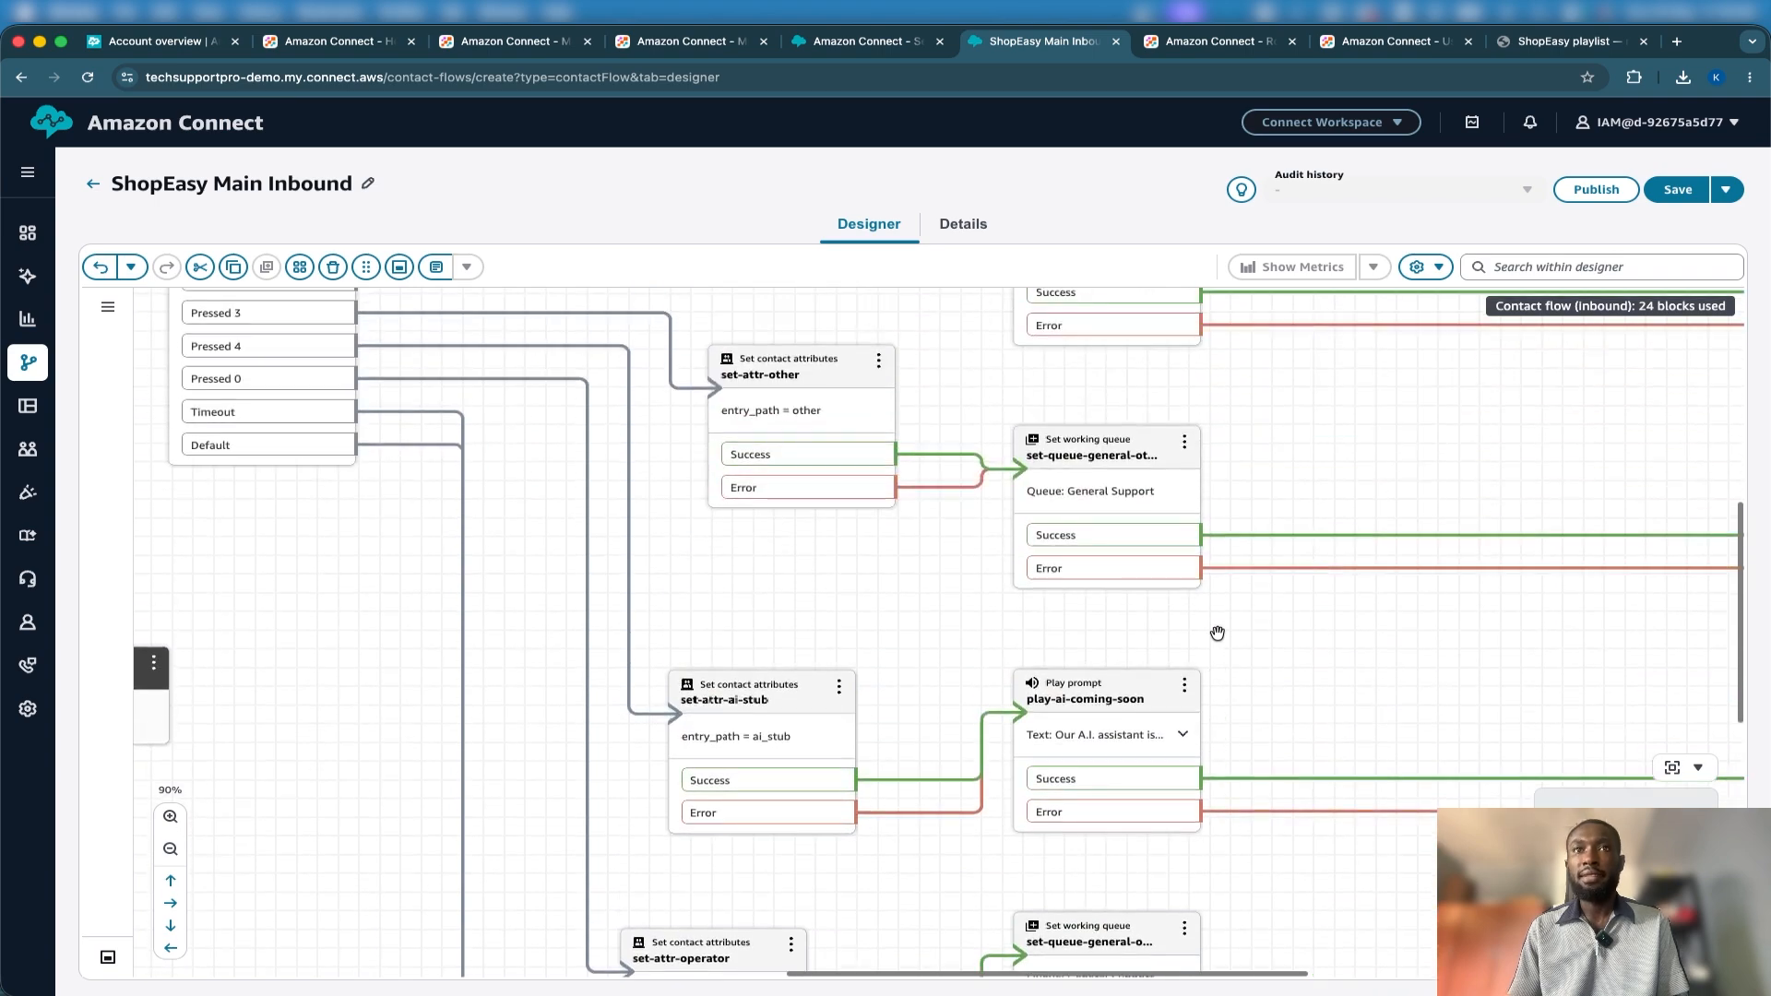
scroll(1217, 633, up, 3)
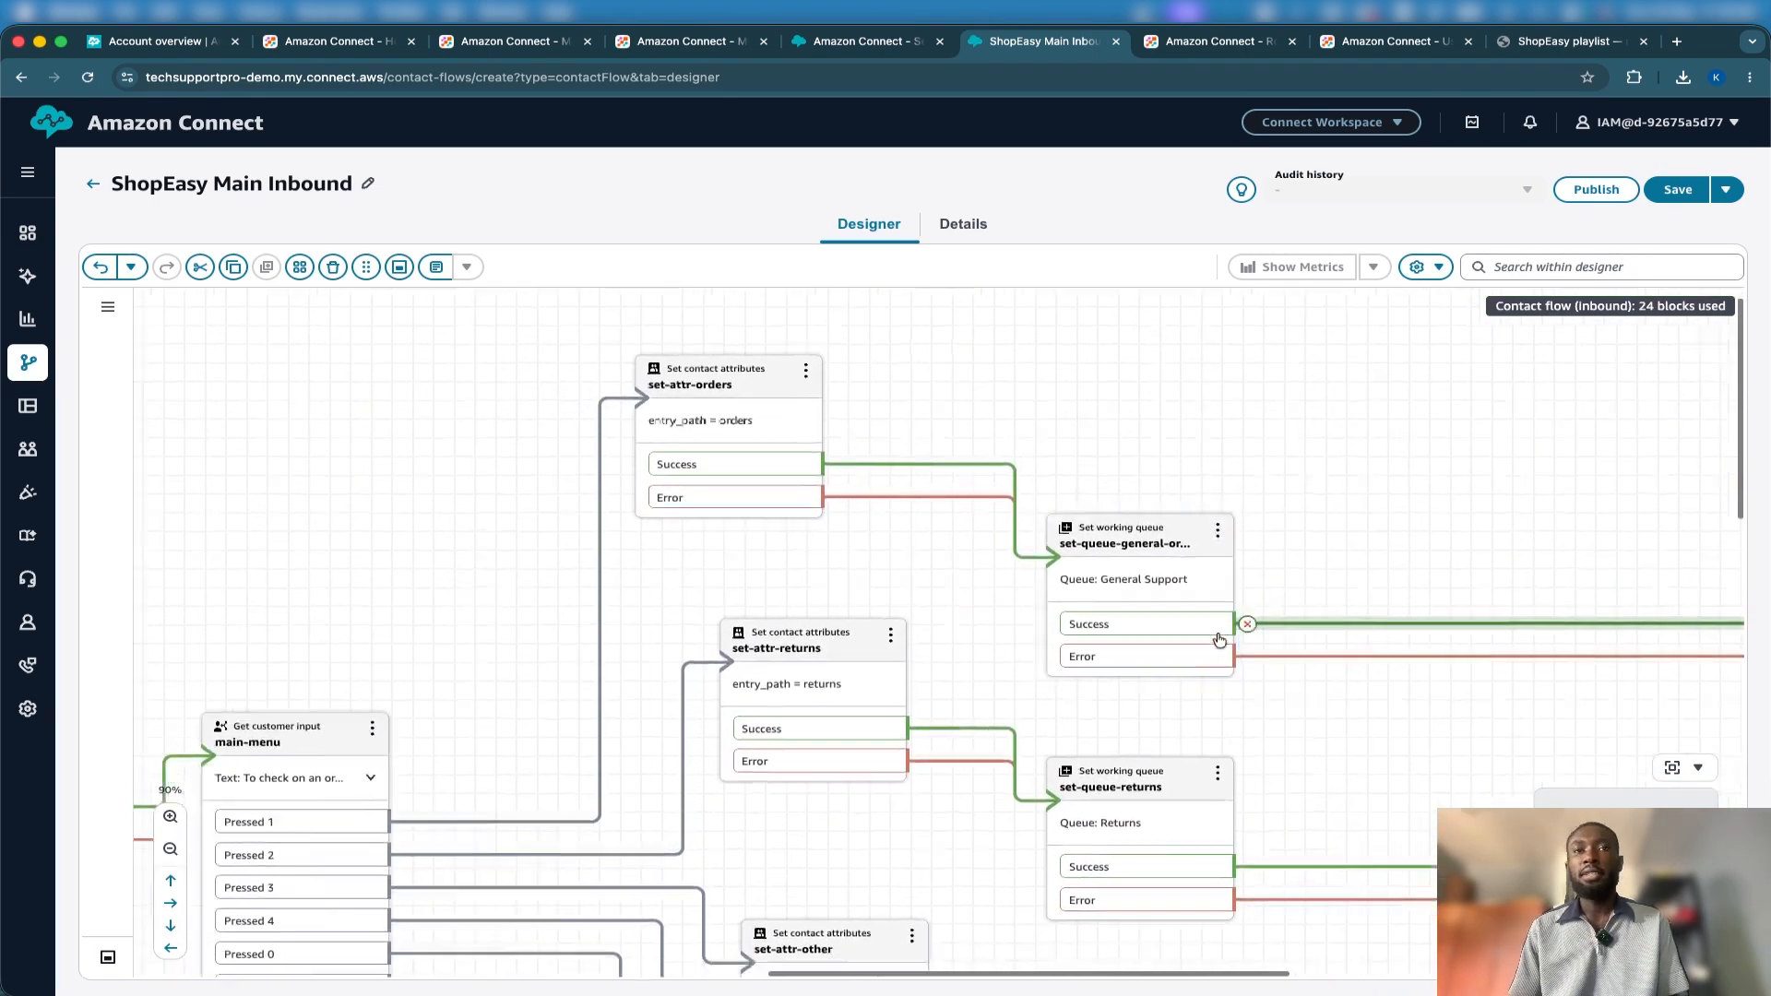
scroll(1218, 633, left, 6)
scroll(1218, 633, down, 6)
scroll(1216, 631, down, 10)
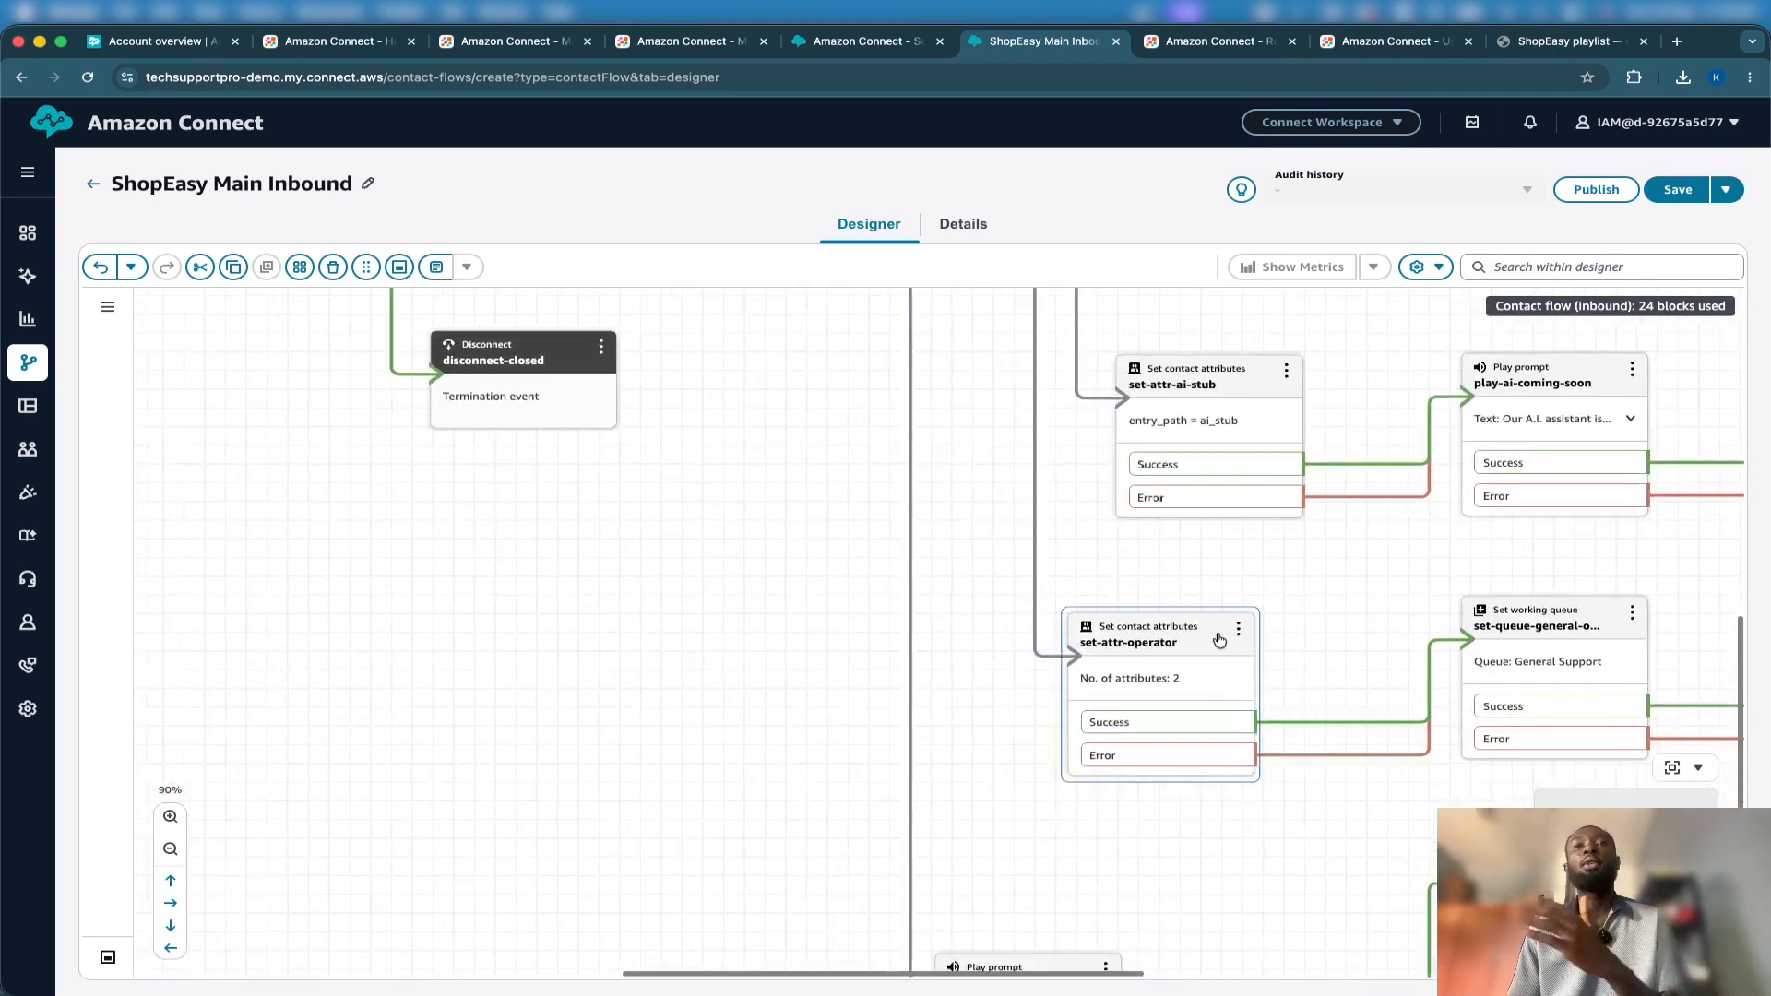
scroll(1216, 631, up, 4)
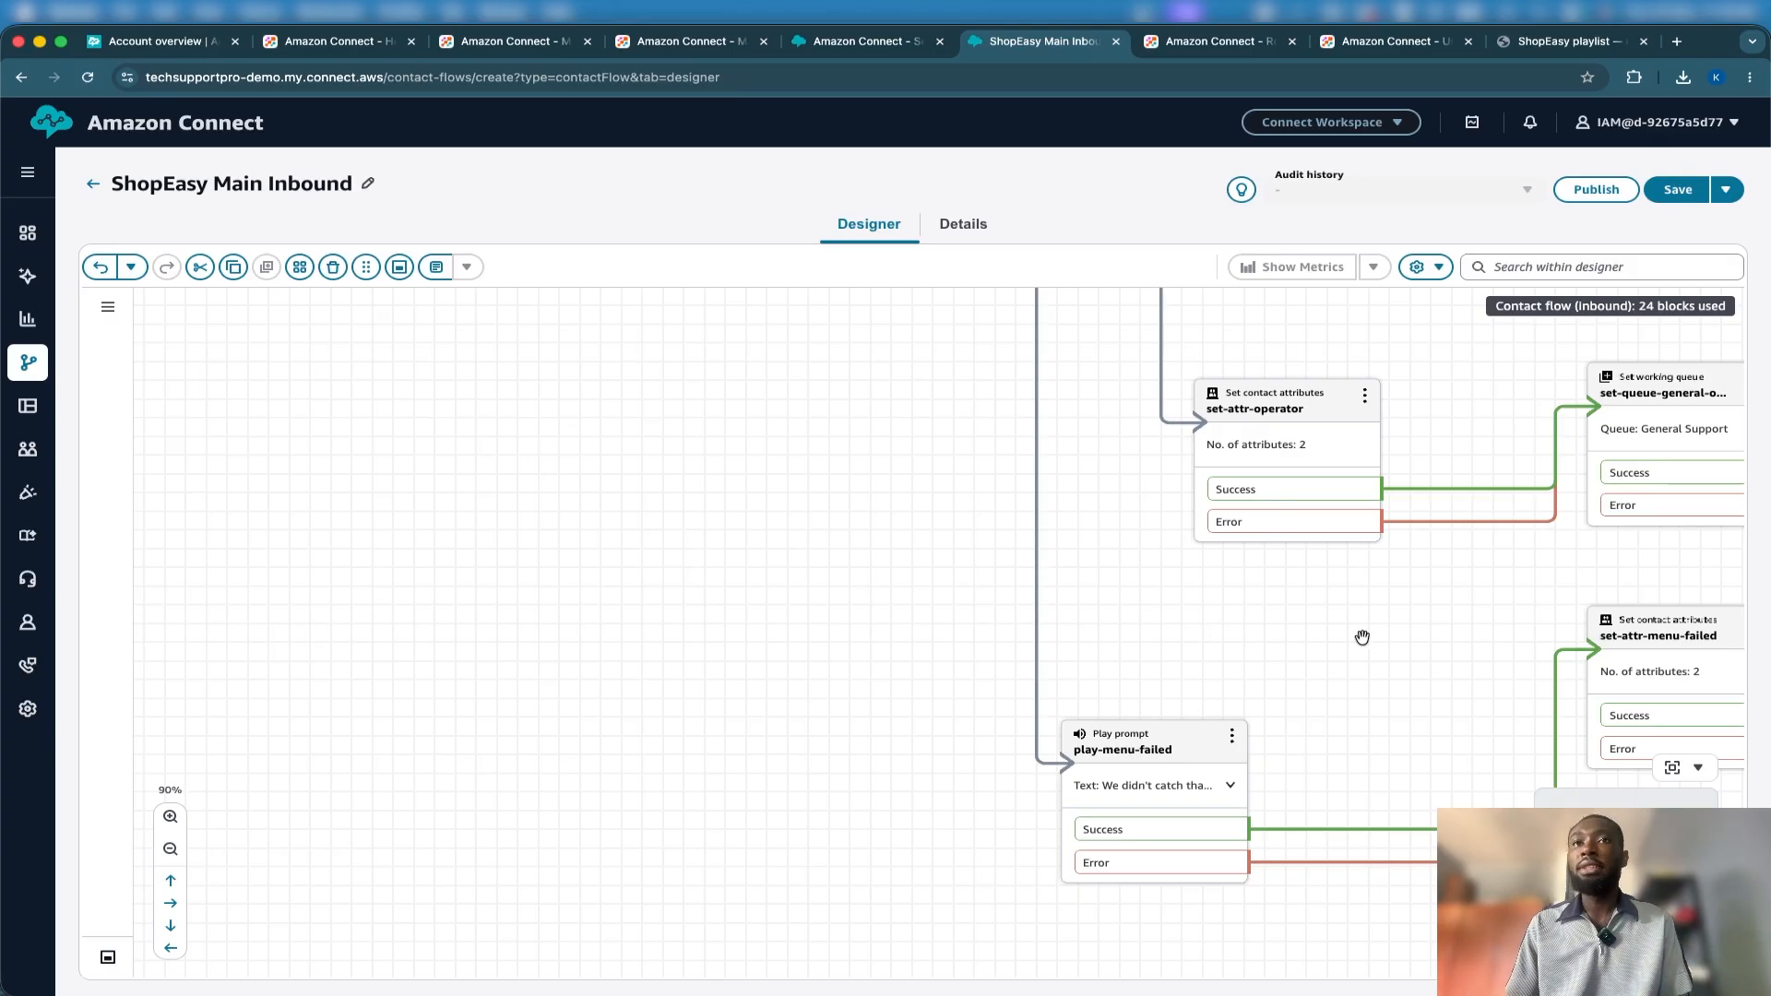
scroll(1363, 637, right, 15)
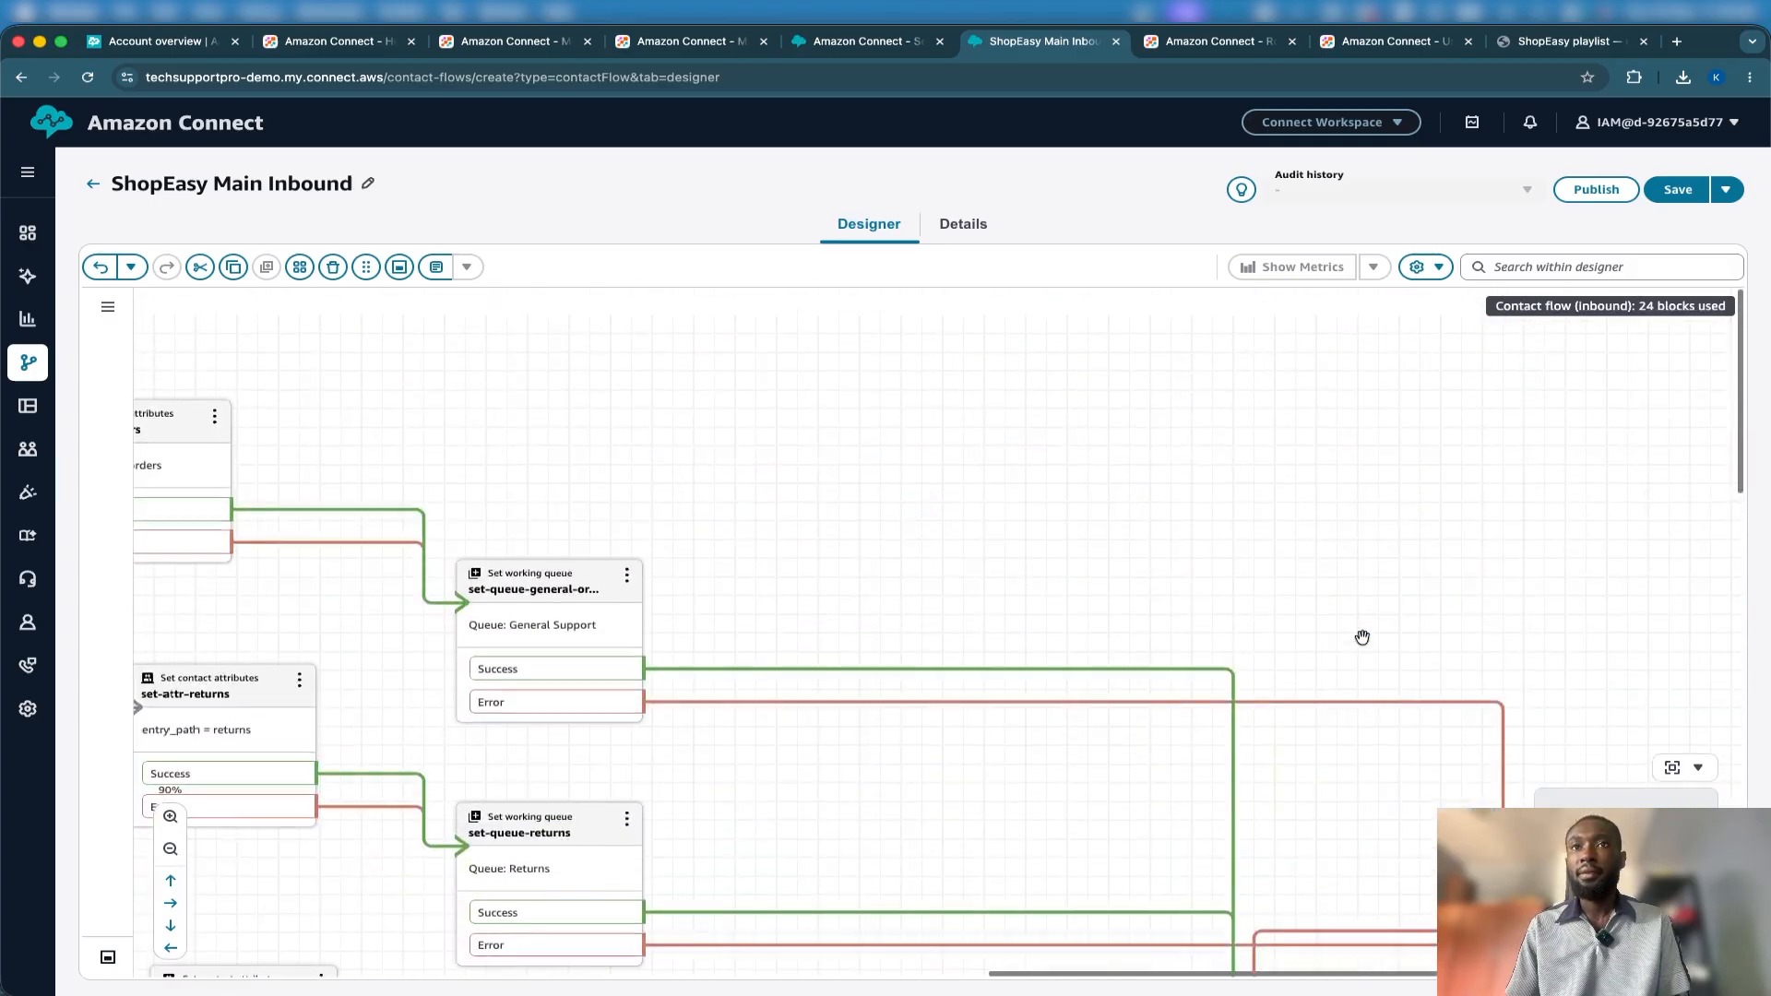
scroll(1363, 638, left, 20)
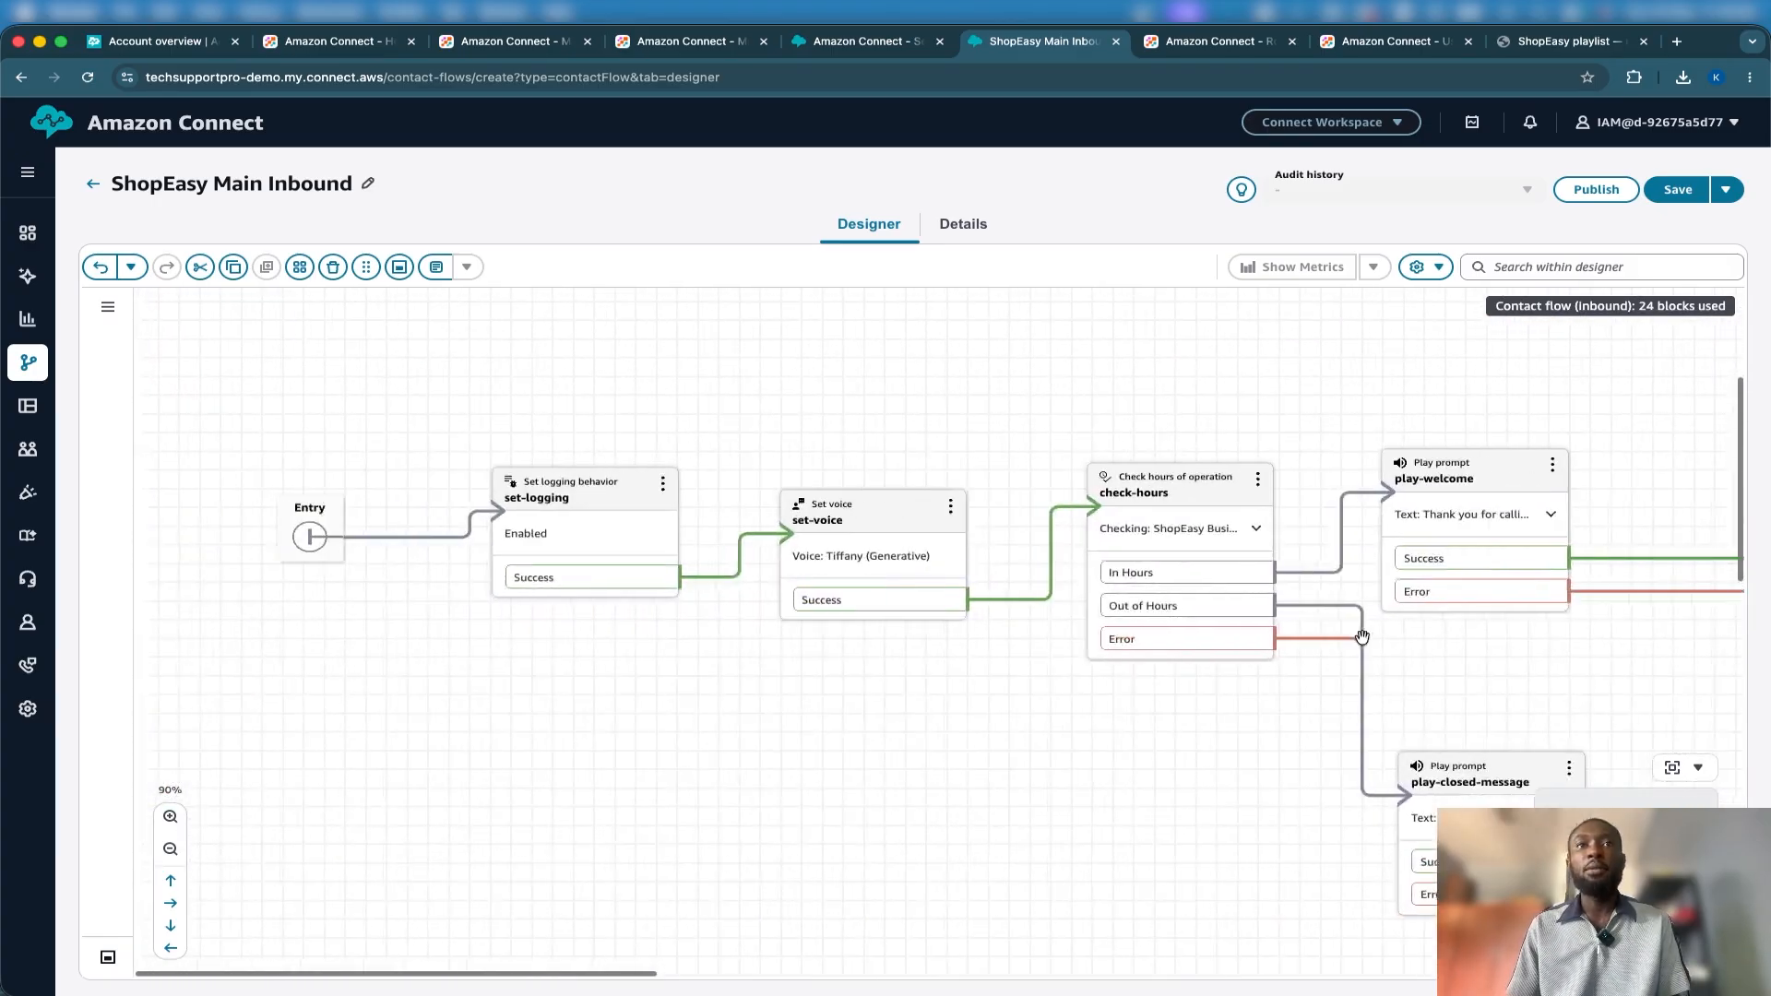
Try to publish the ShopEasy Main Inbound flow.
click(1596, 191)
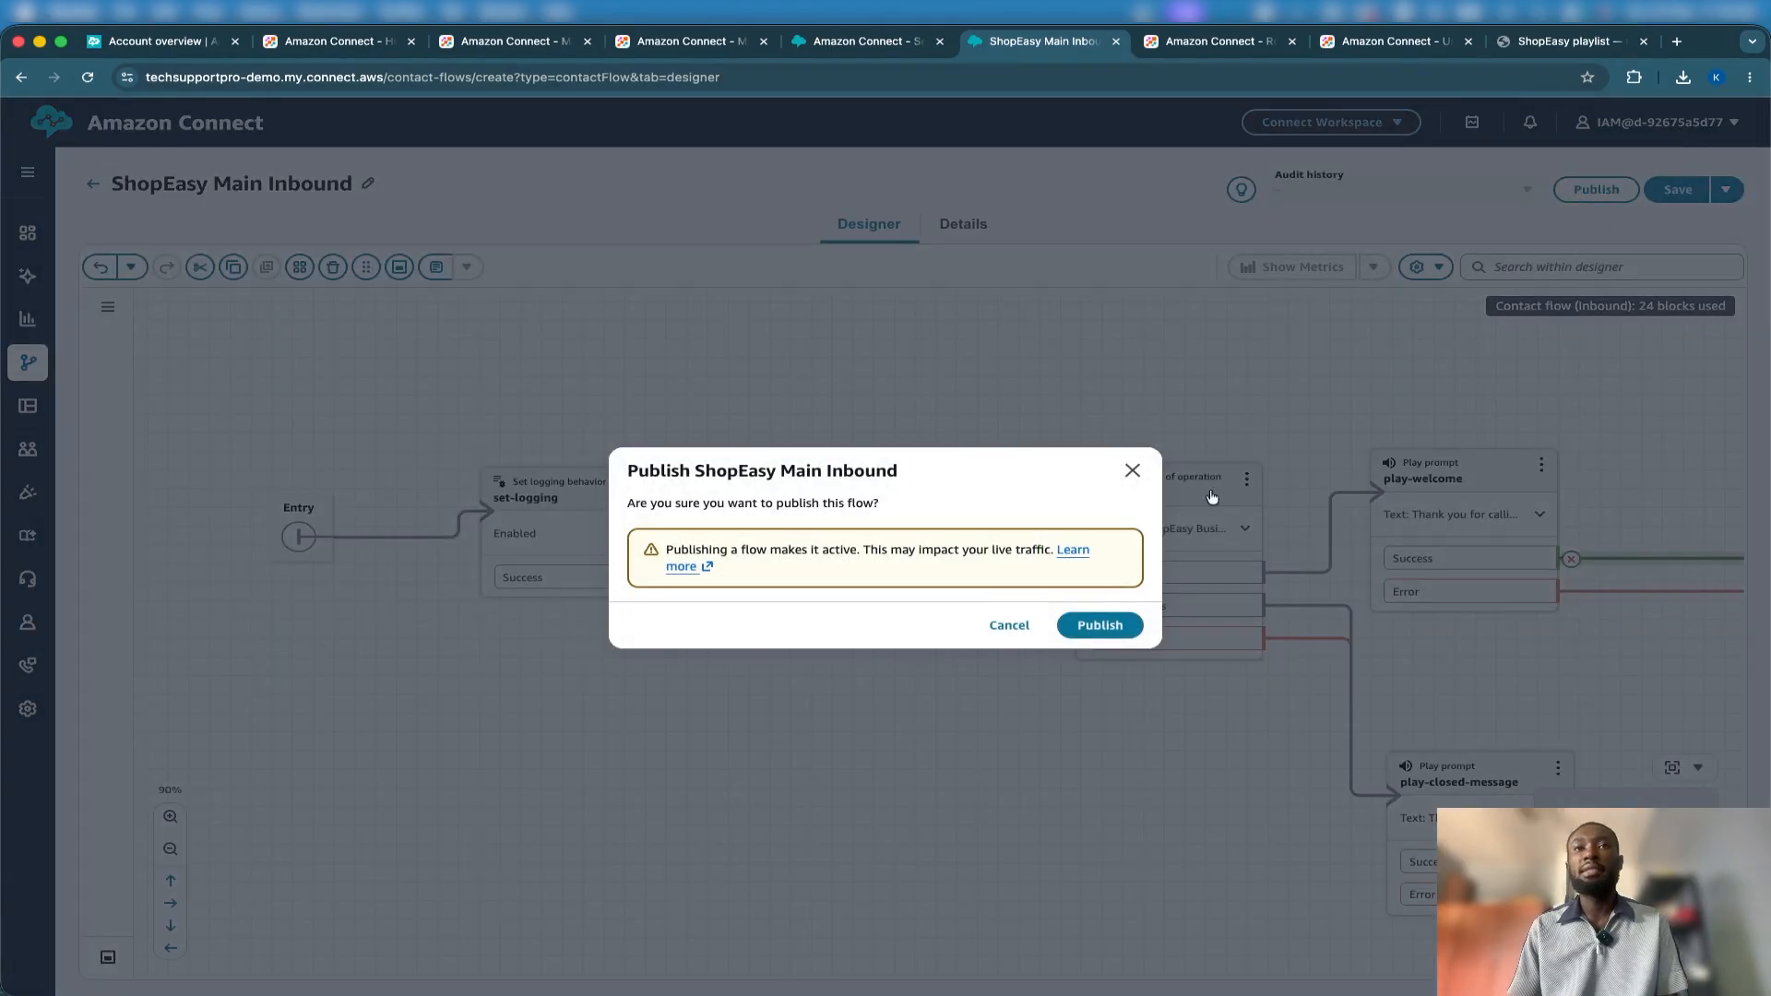
click(1103, 625)
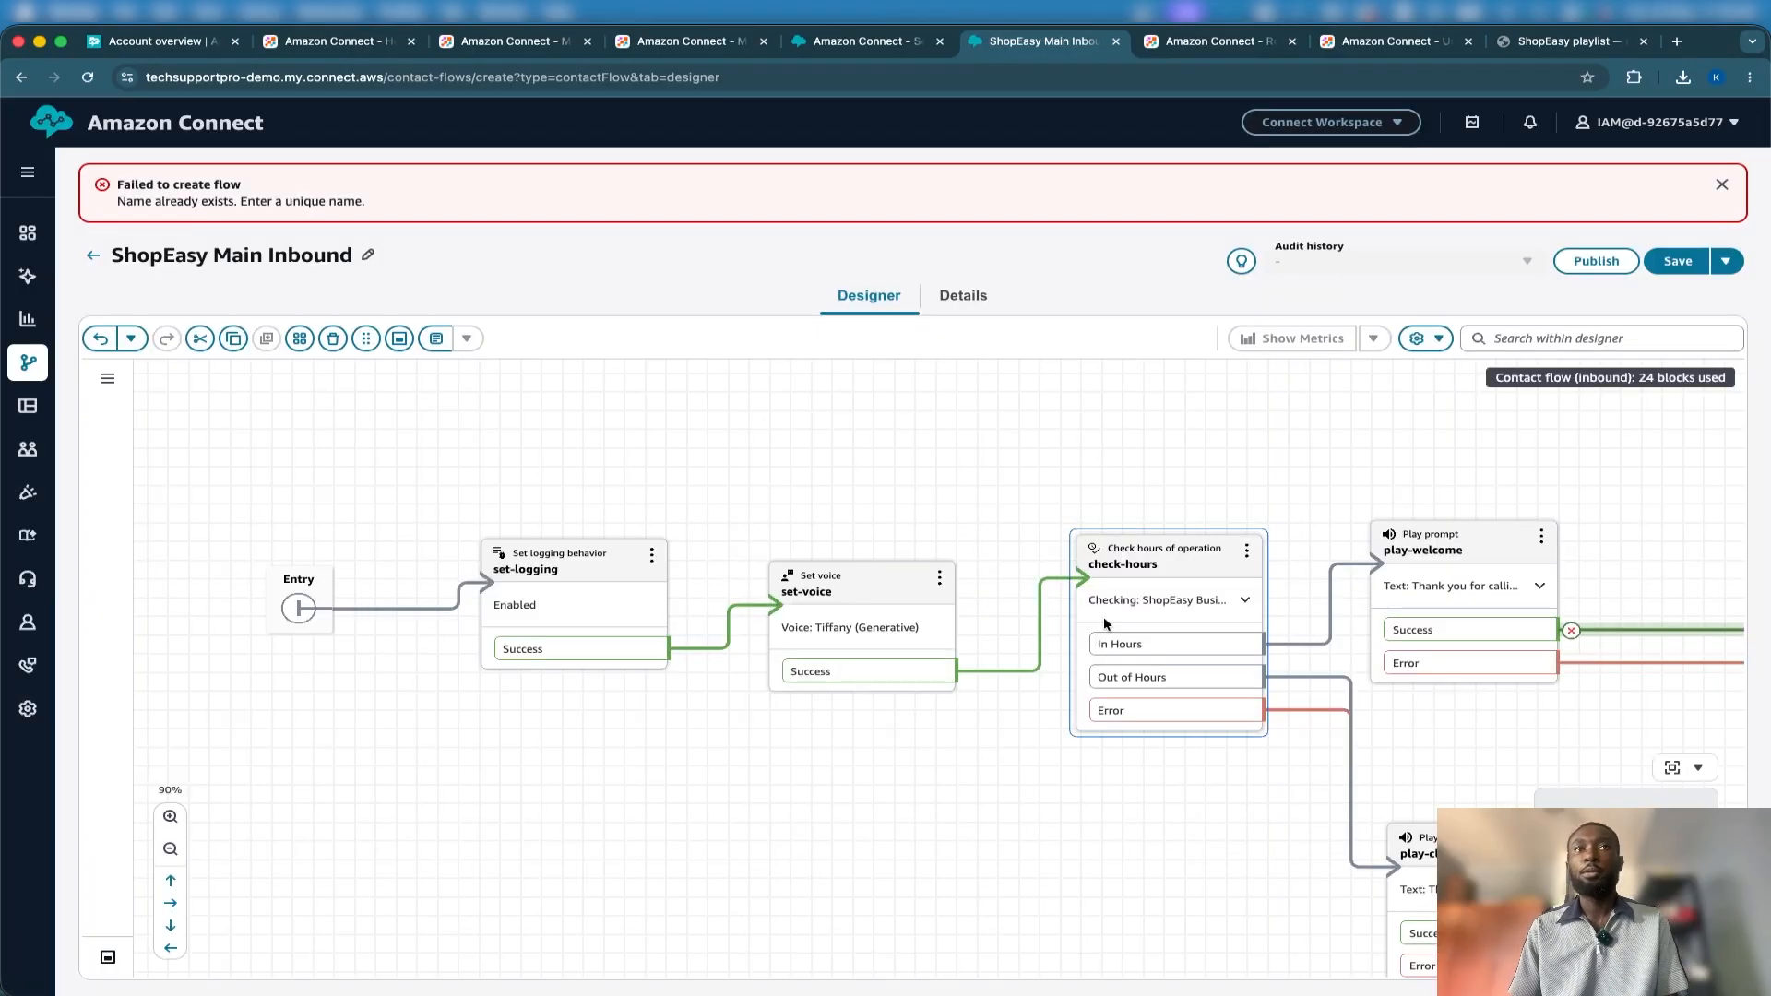
scroll(1085, 483, right, 1)
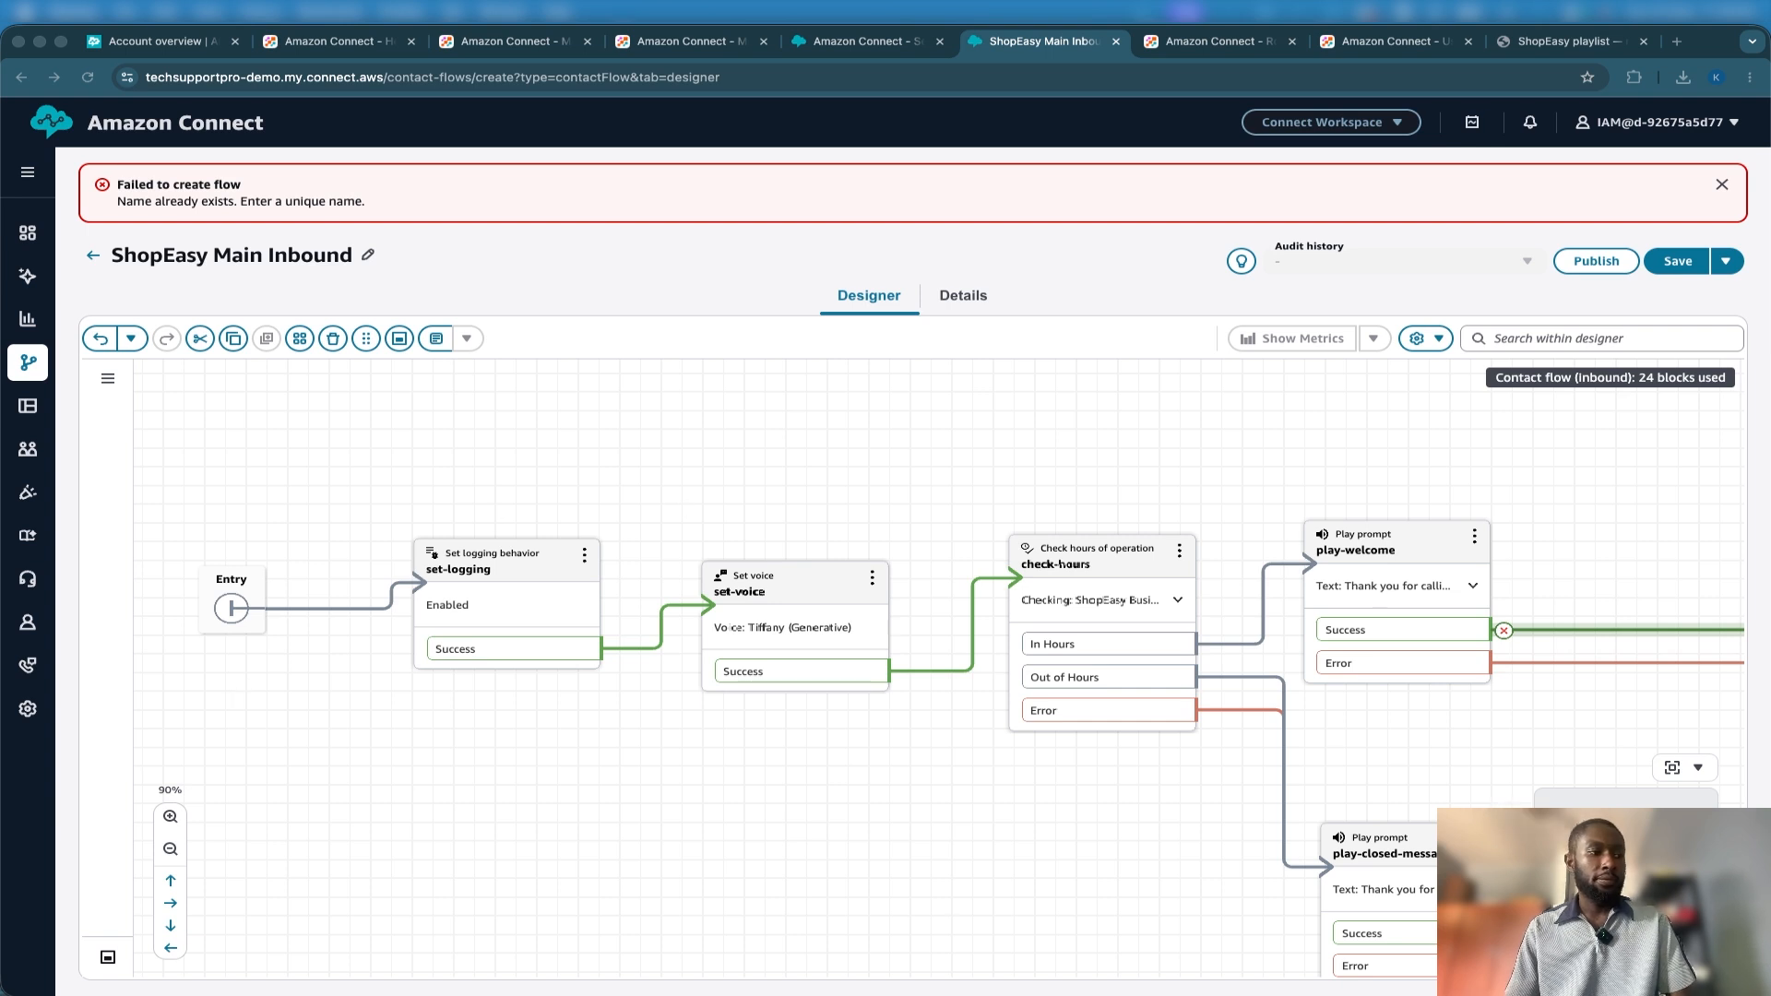
Try to save ShopEasy Main Inbound without publishing it and dismiss the error banner.
click(1668, 266)
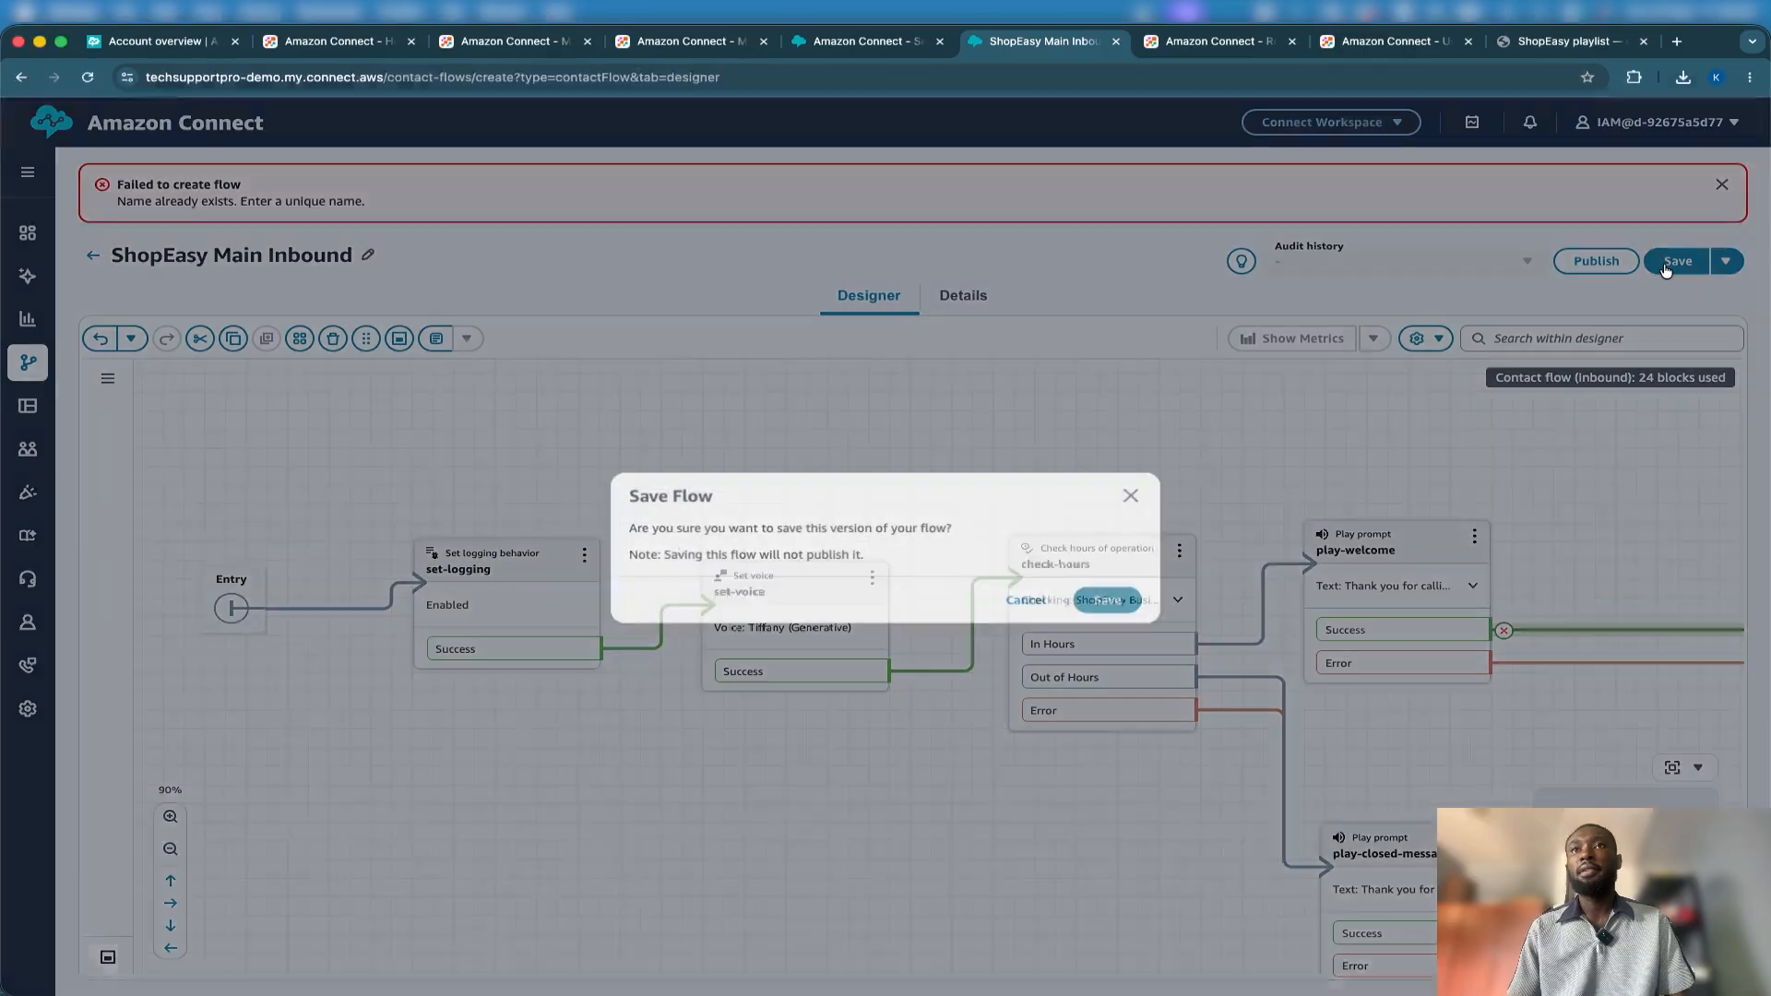
click(1109, 601)
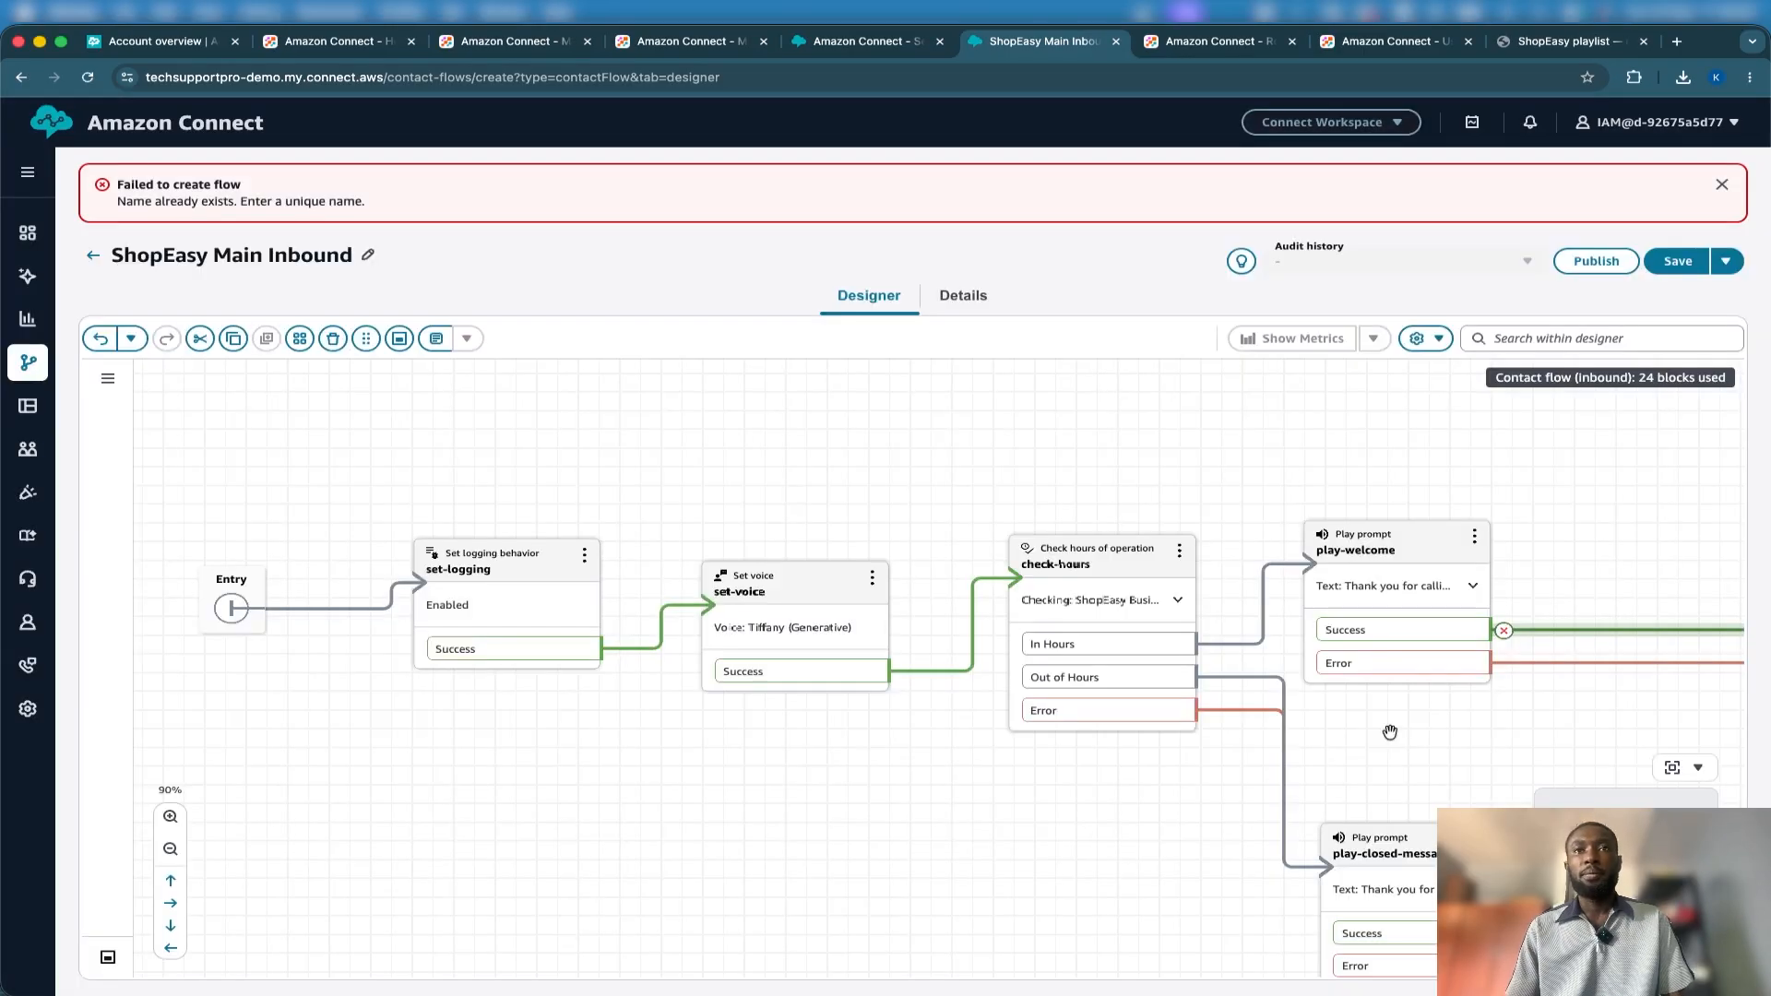
click(1722, 185)
Try again to publish the flow under the name ShopEasy Main Inbound.
click(1596, 189)
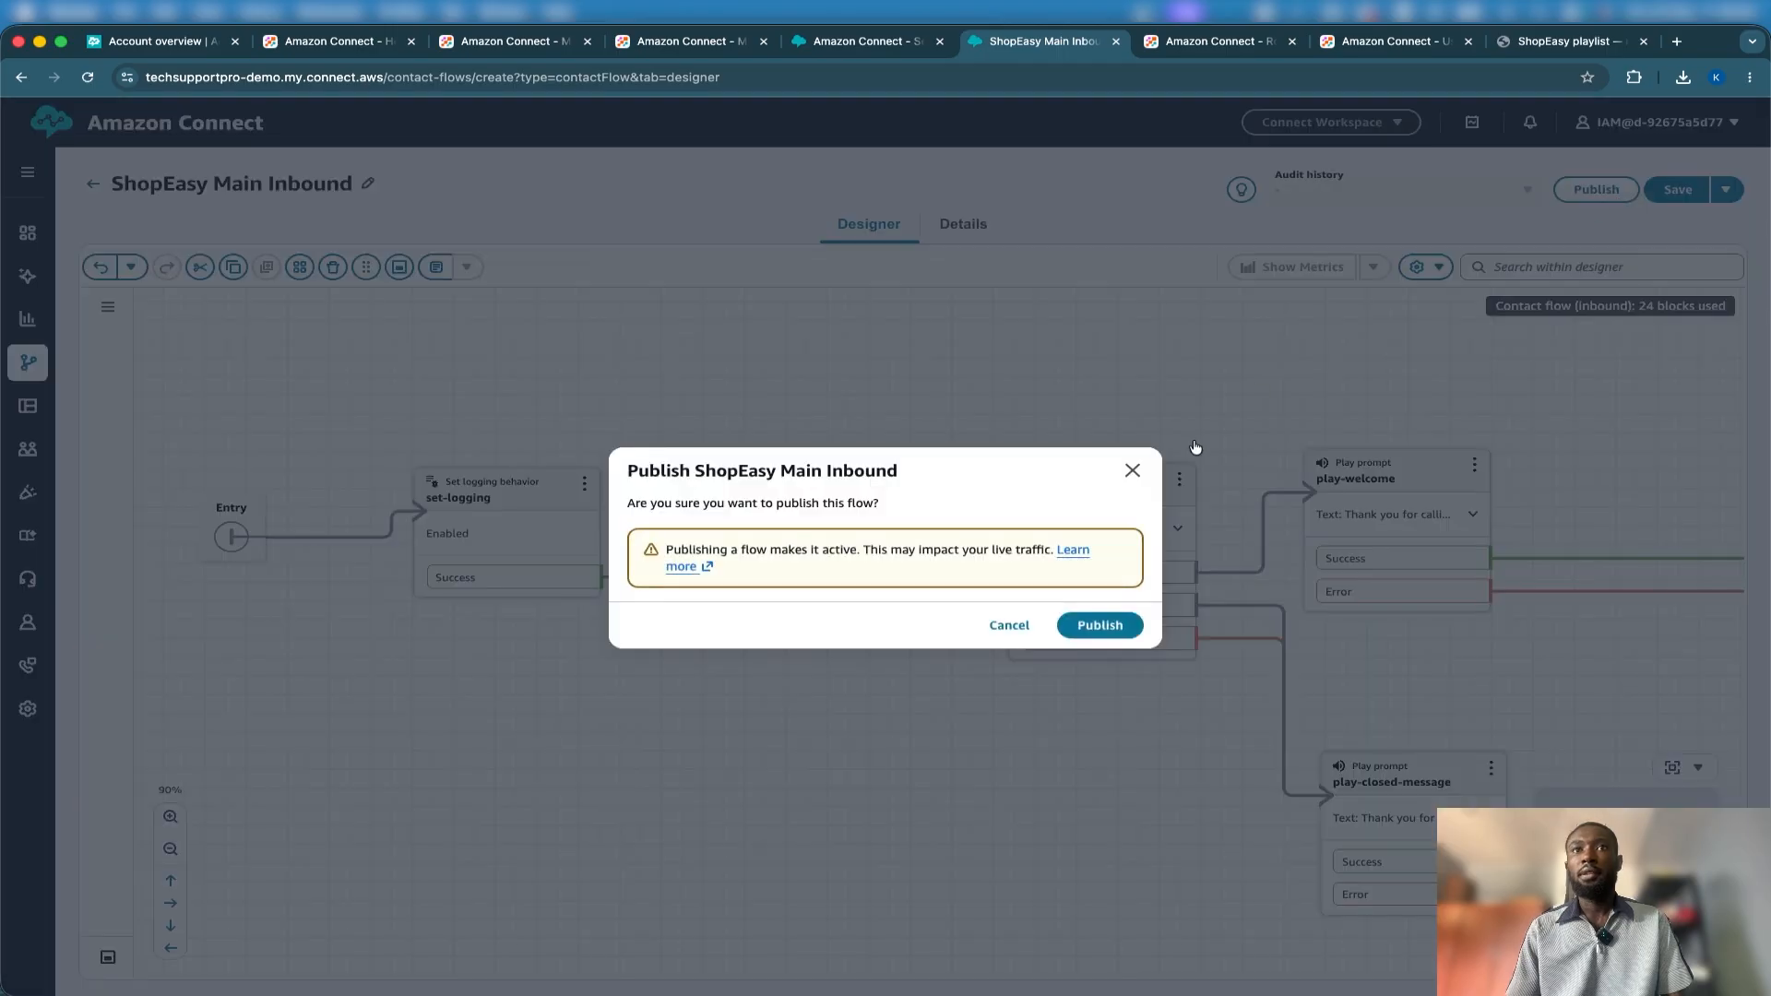
click(1115, 623)
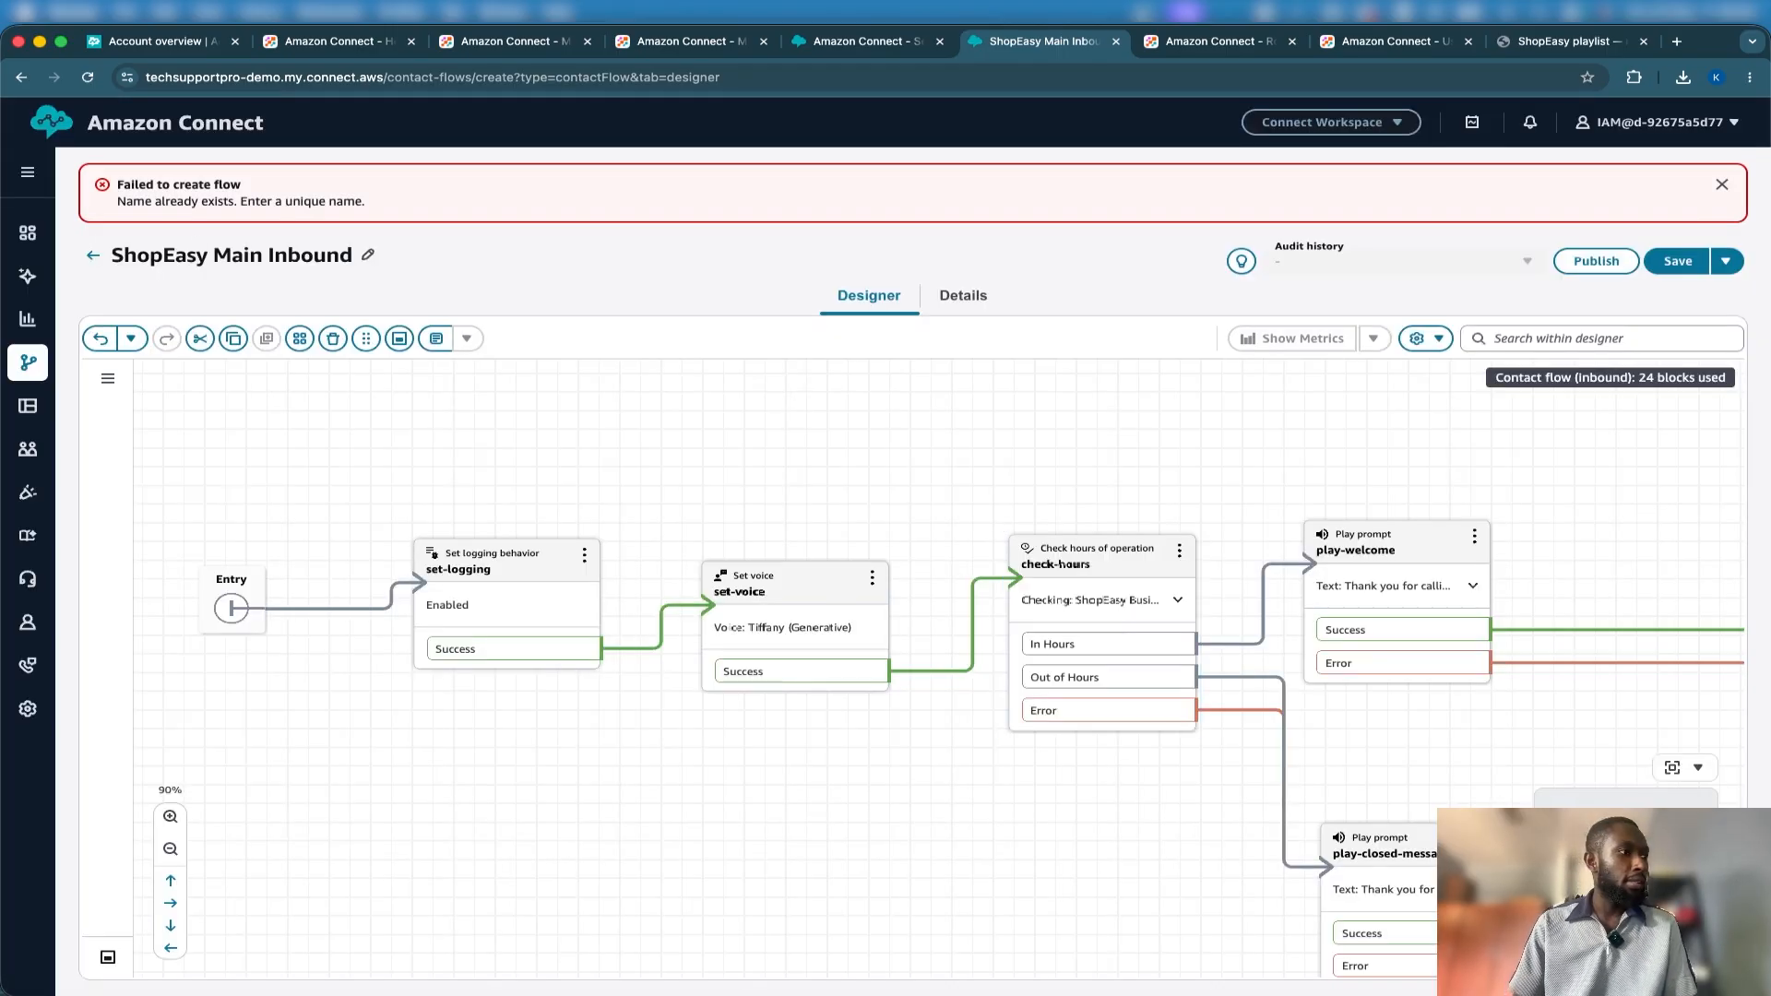
key(super+Tab)
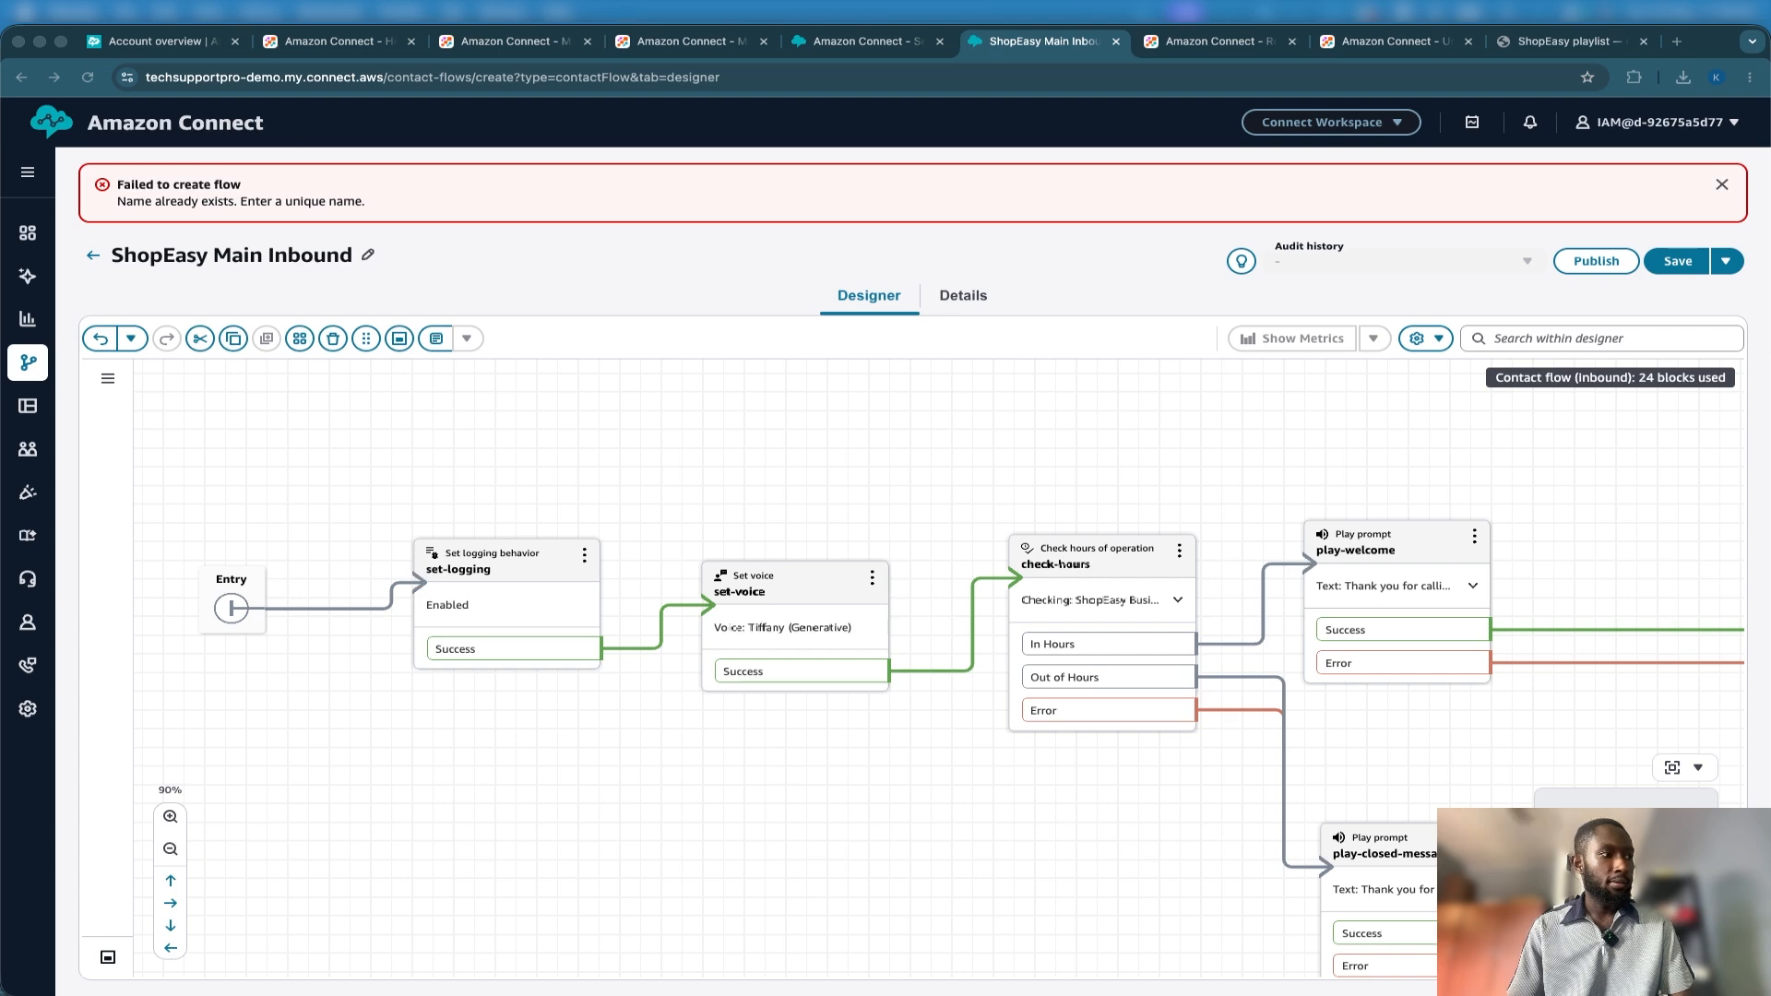
Retry saving the flow under its existing name, clearing the error banner between attempts.
click(1675, 263)
click(1673, 271)
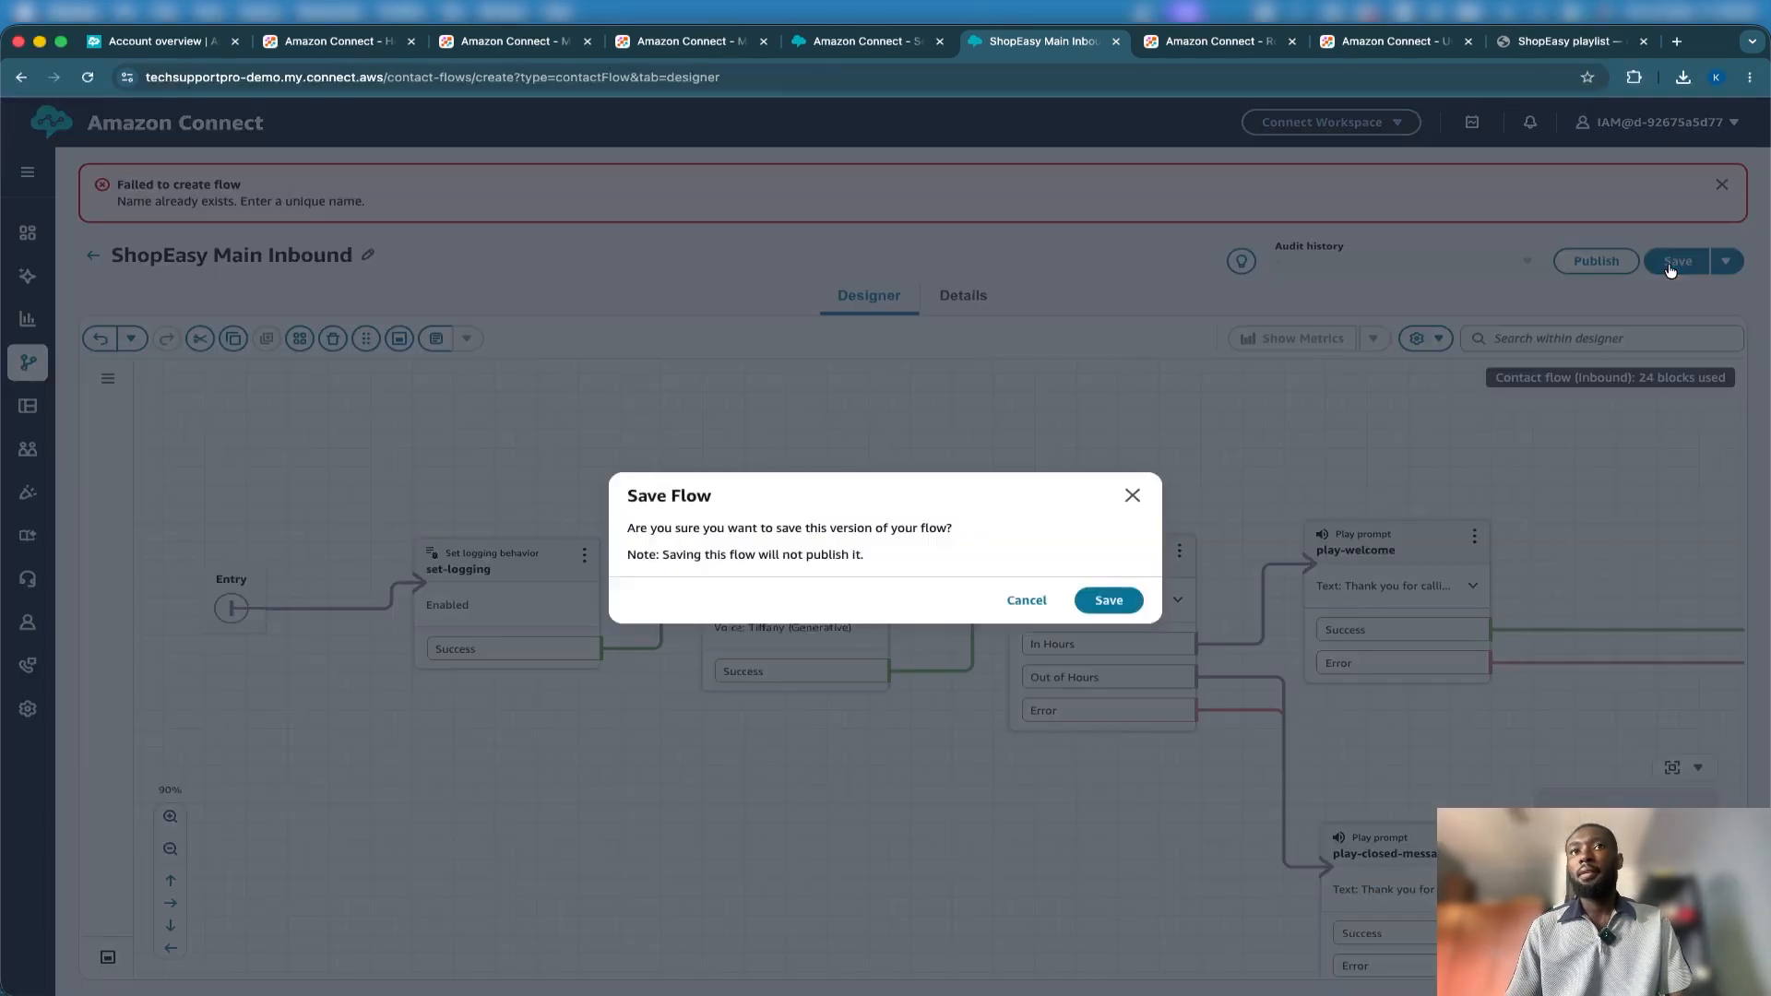
click(1105, 596)
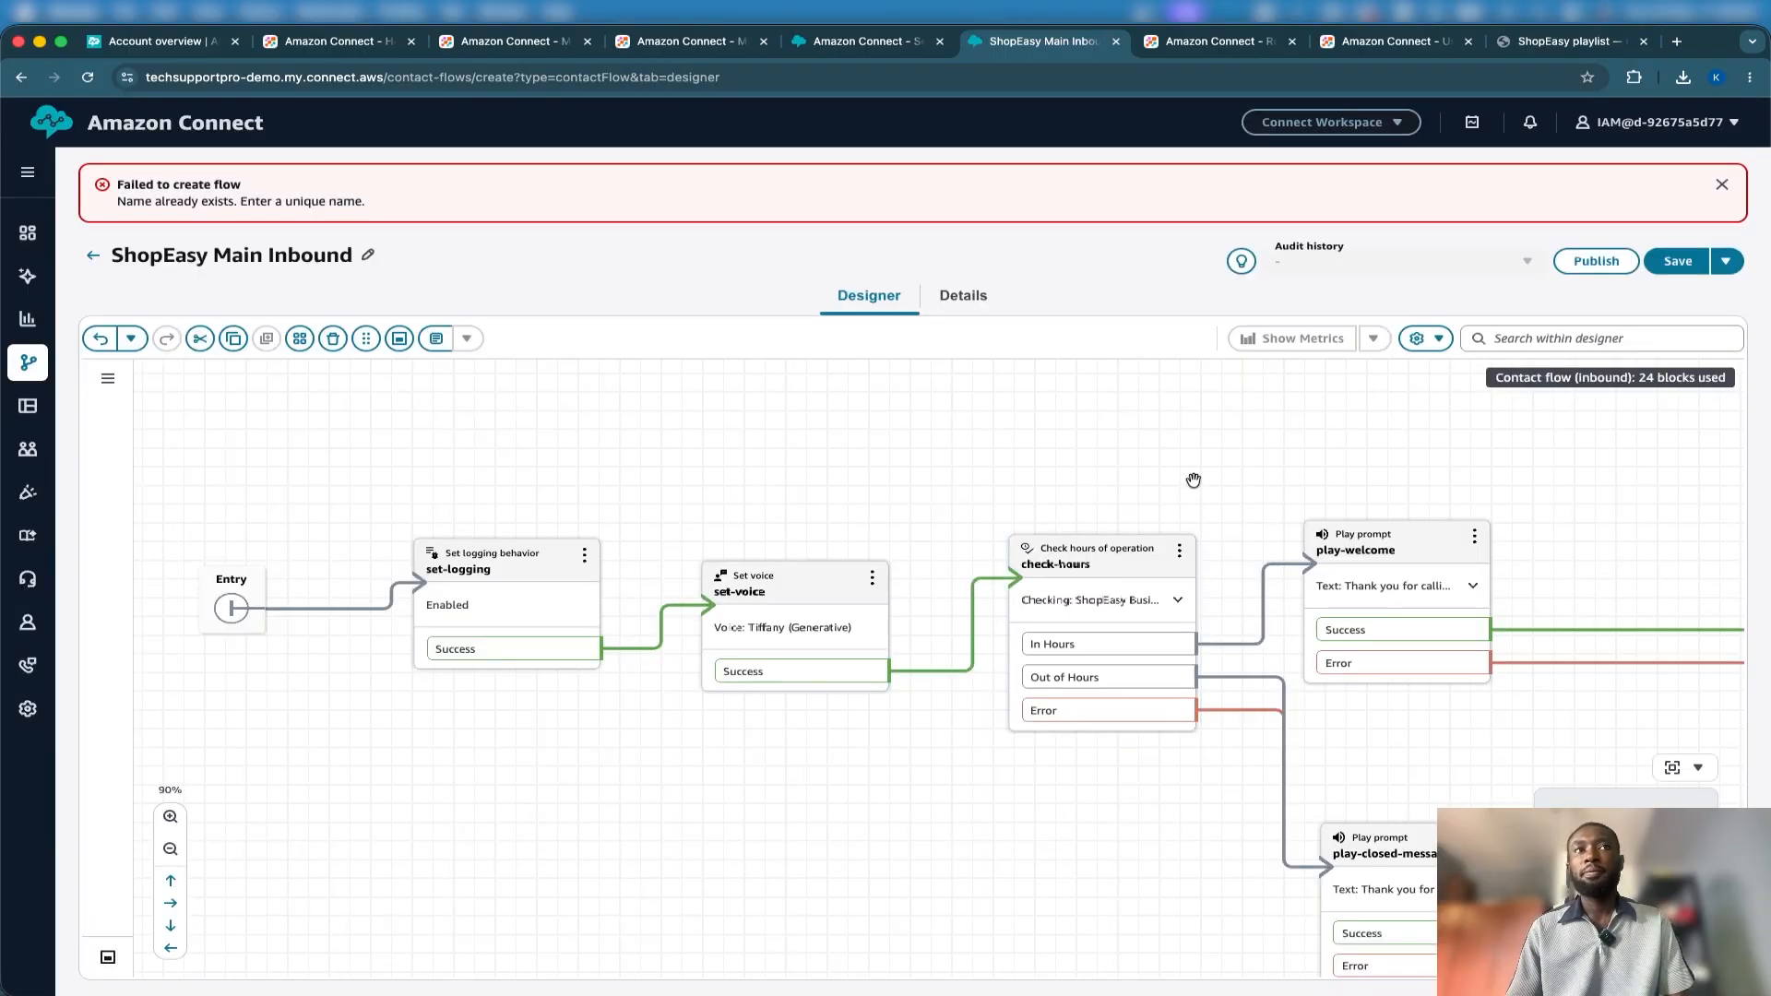
click(1721, 184)
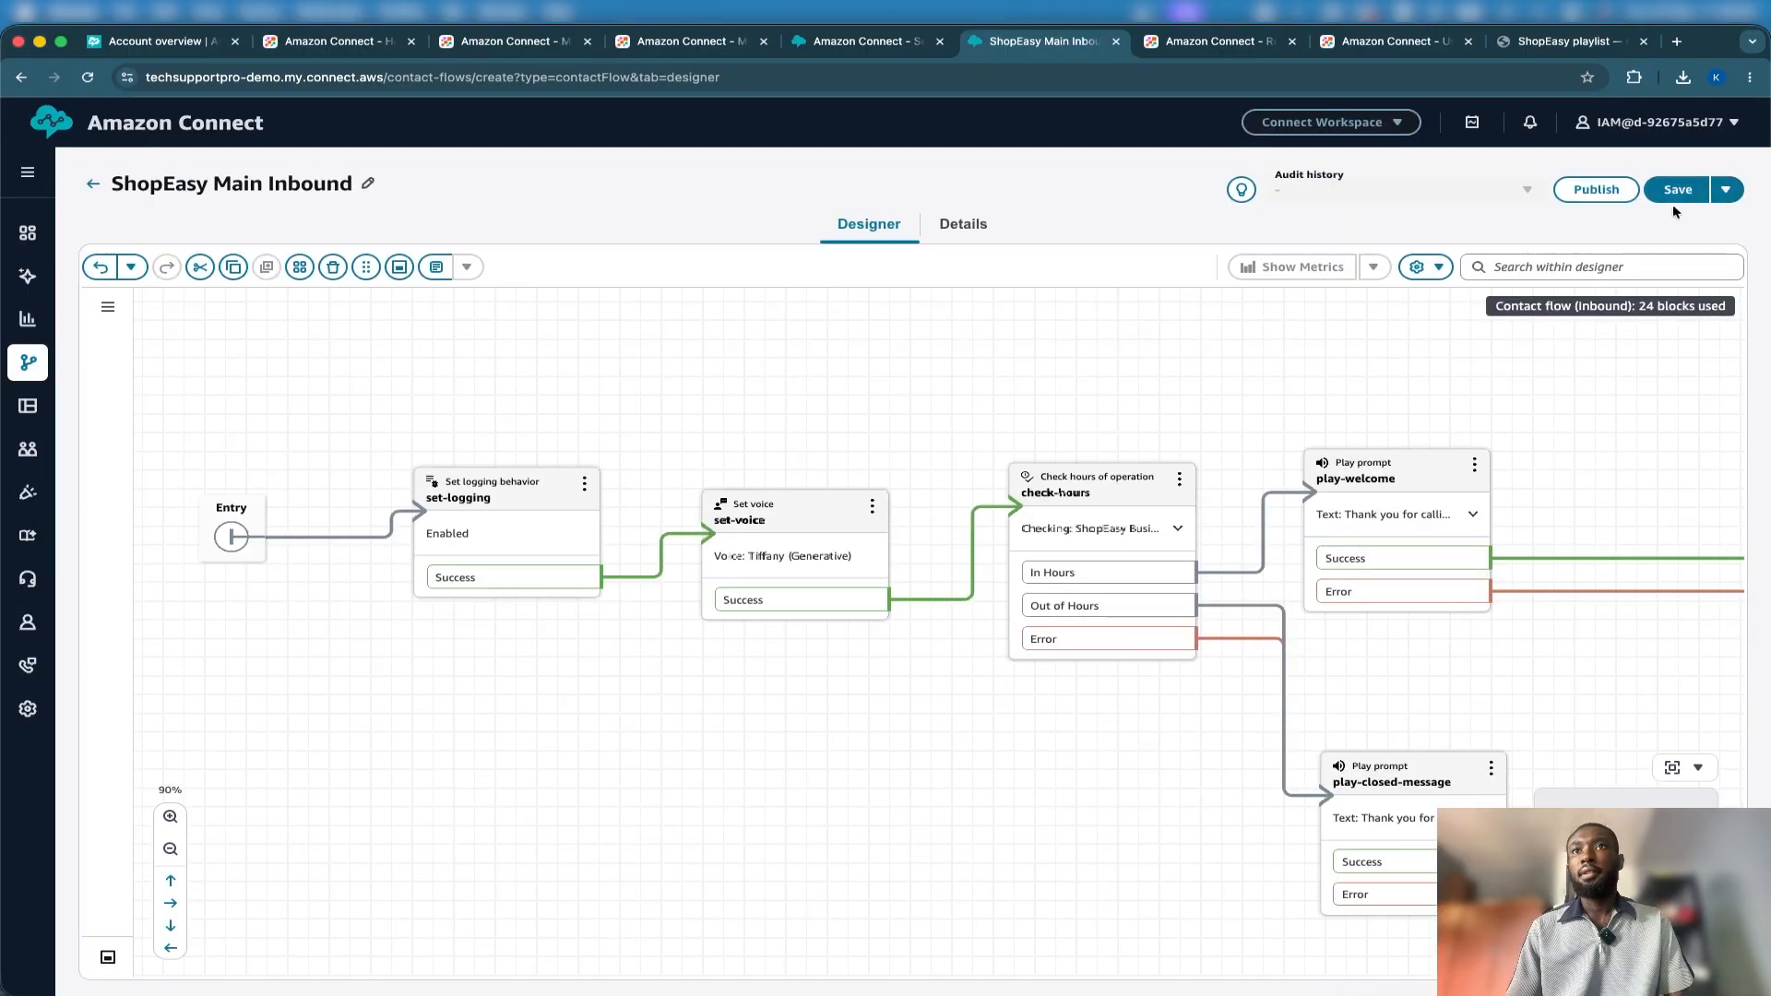
click(1675, 191)
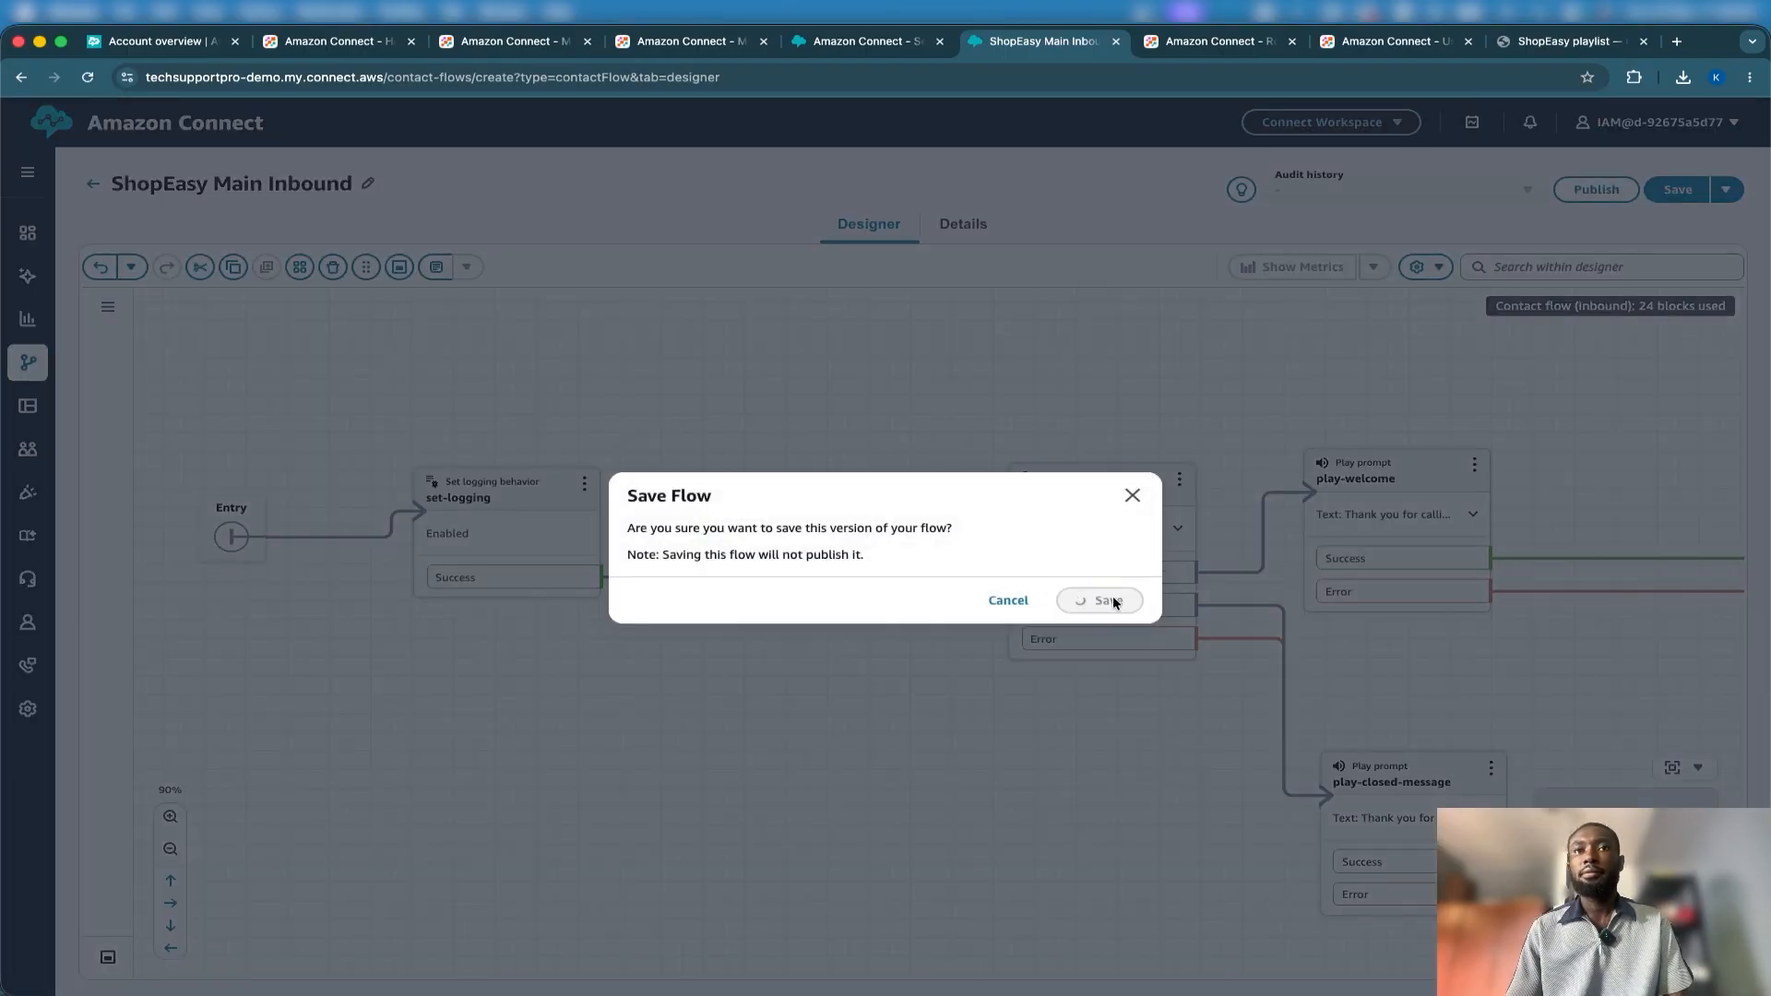
click(1111, 599)
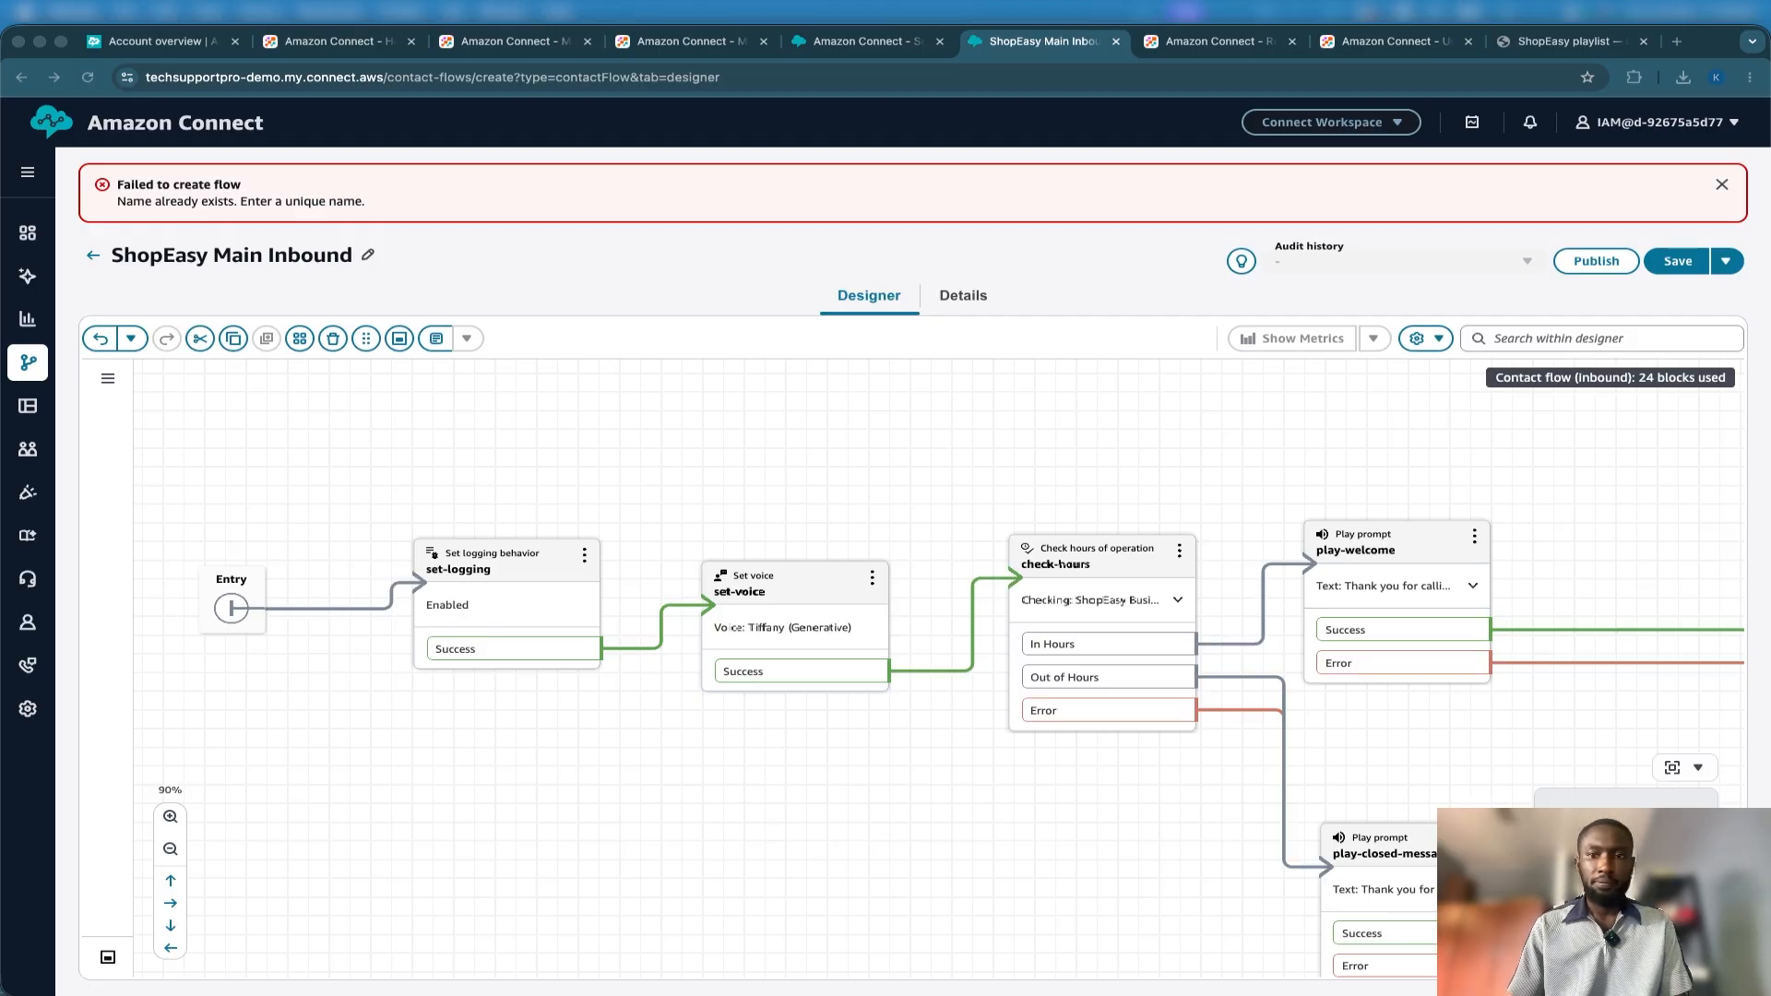
Rename the flow to ShopEasy Main Inbound 1 and save it.
click(372, 242)
click(370, 254)
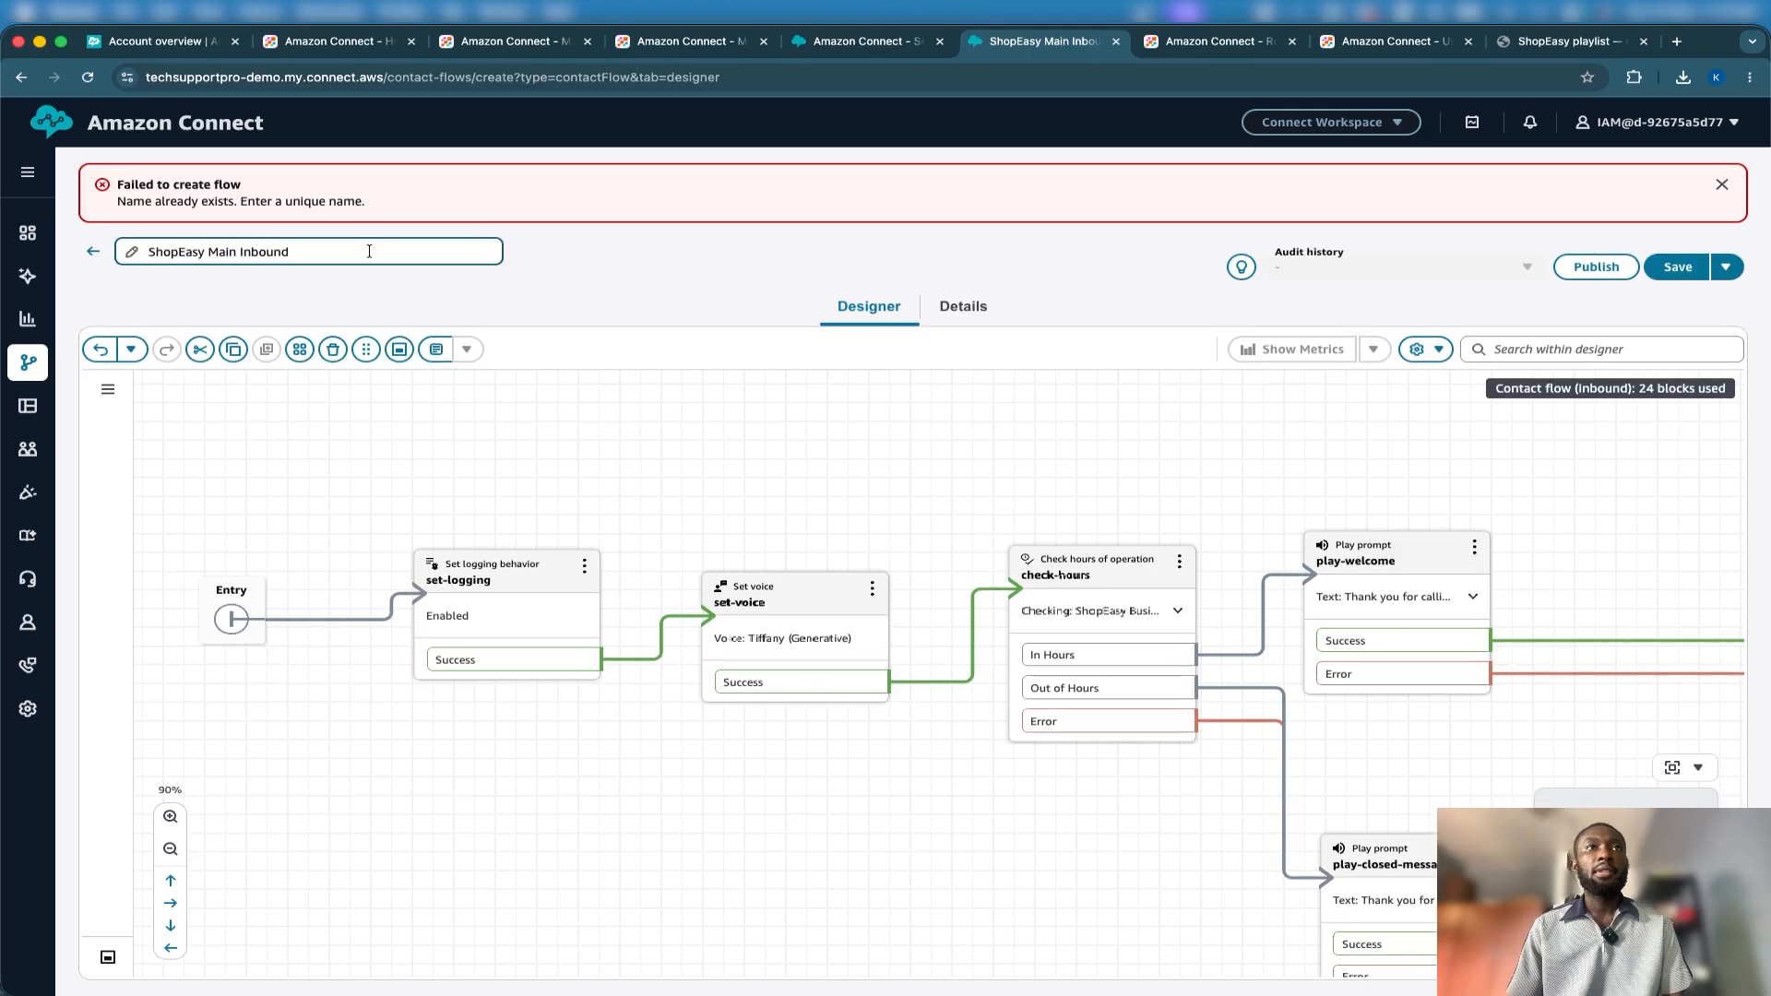
text(1)
key(Return)
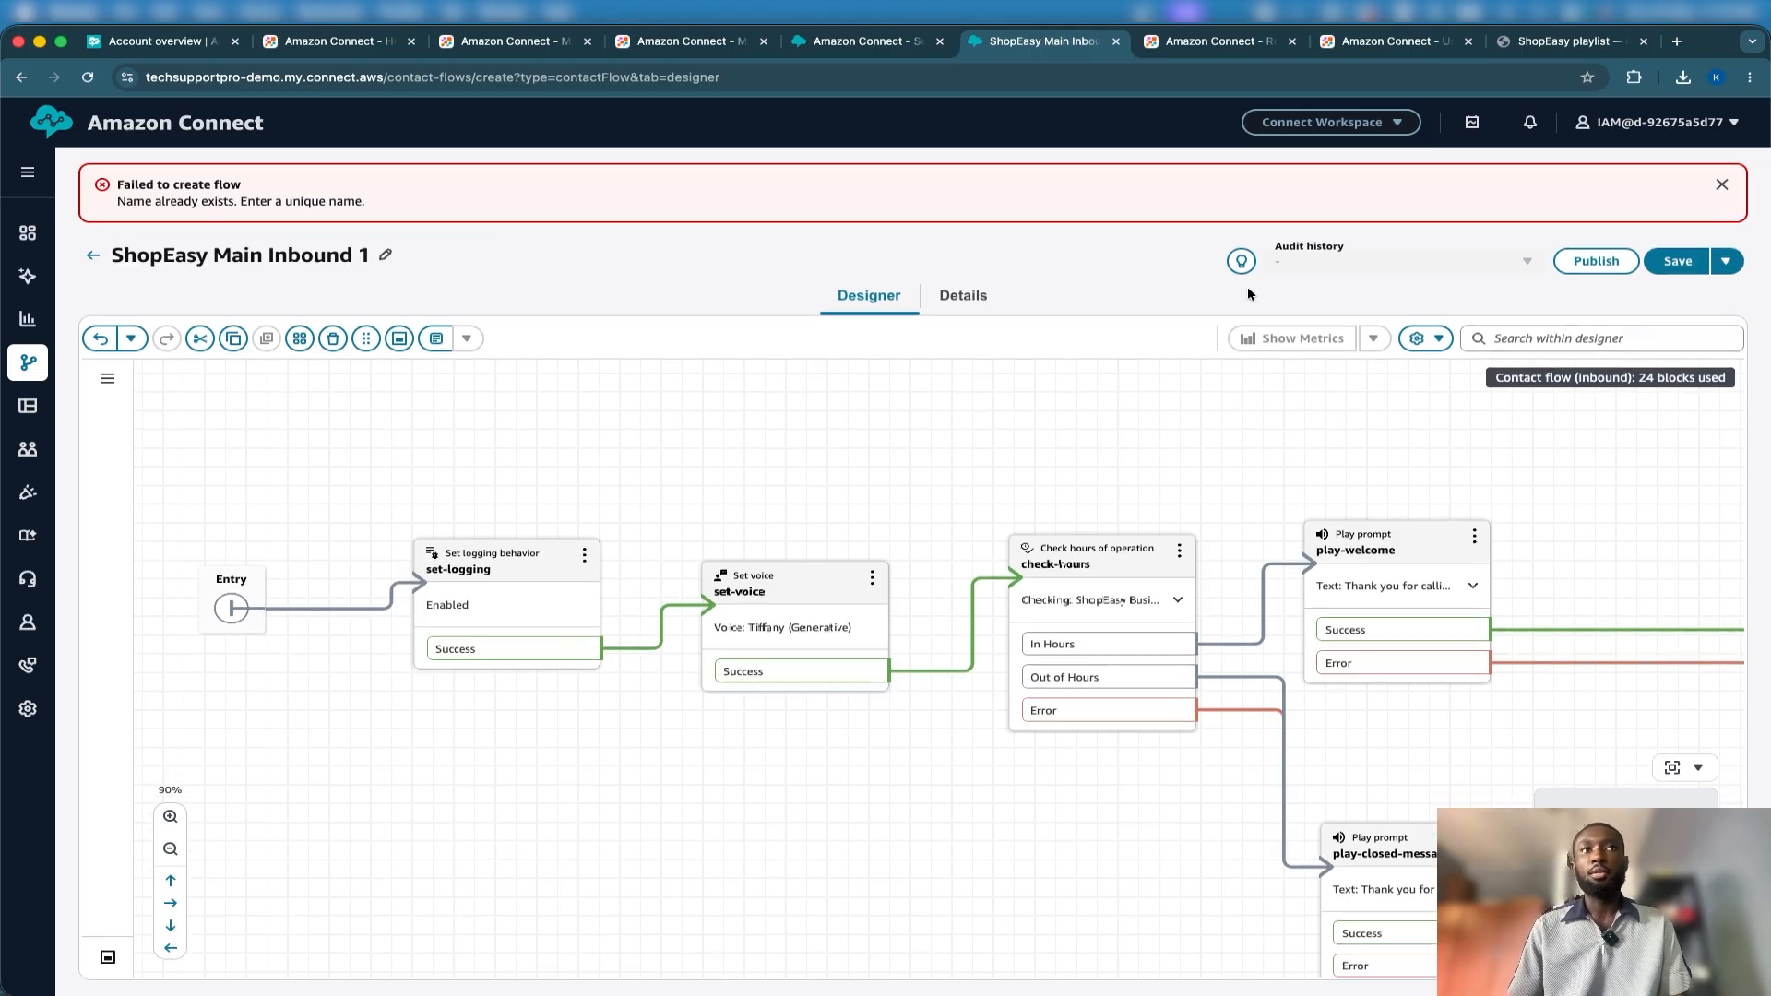
click(1678, 266)
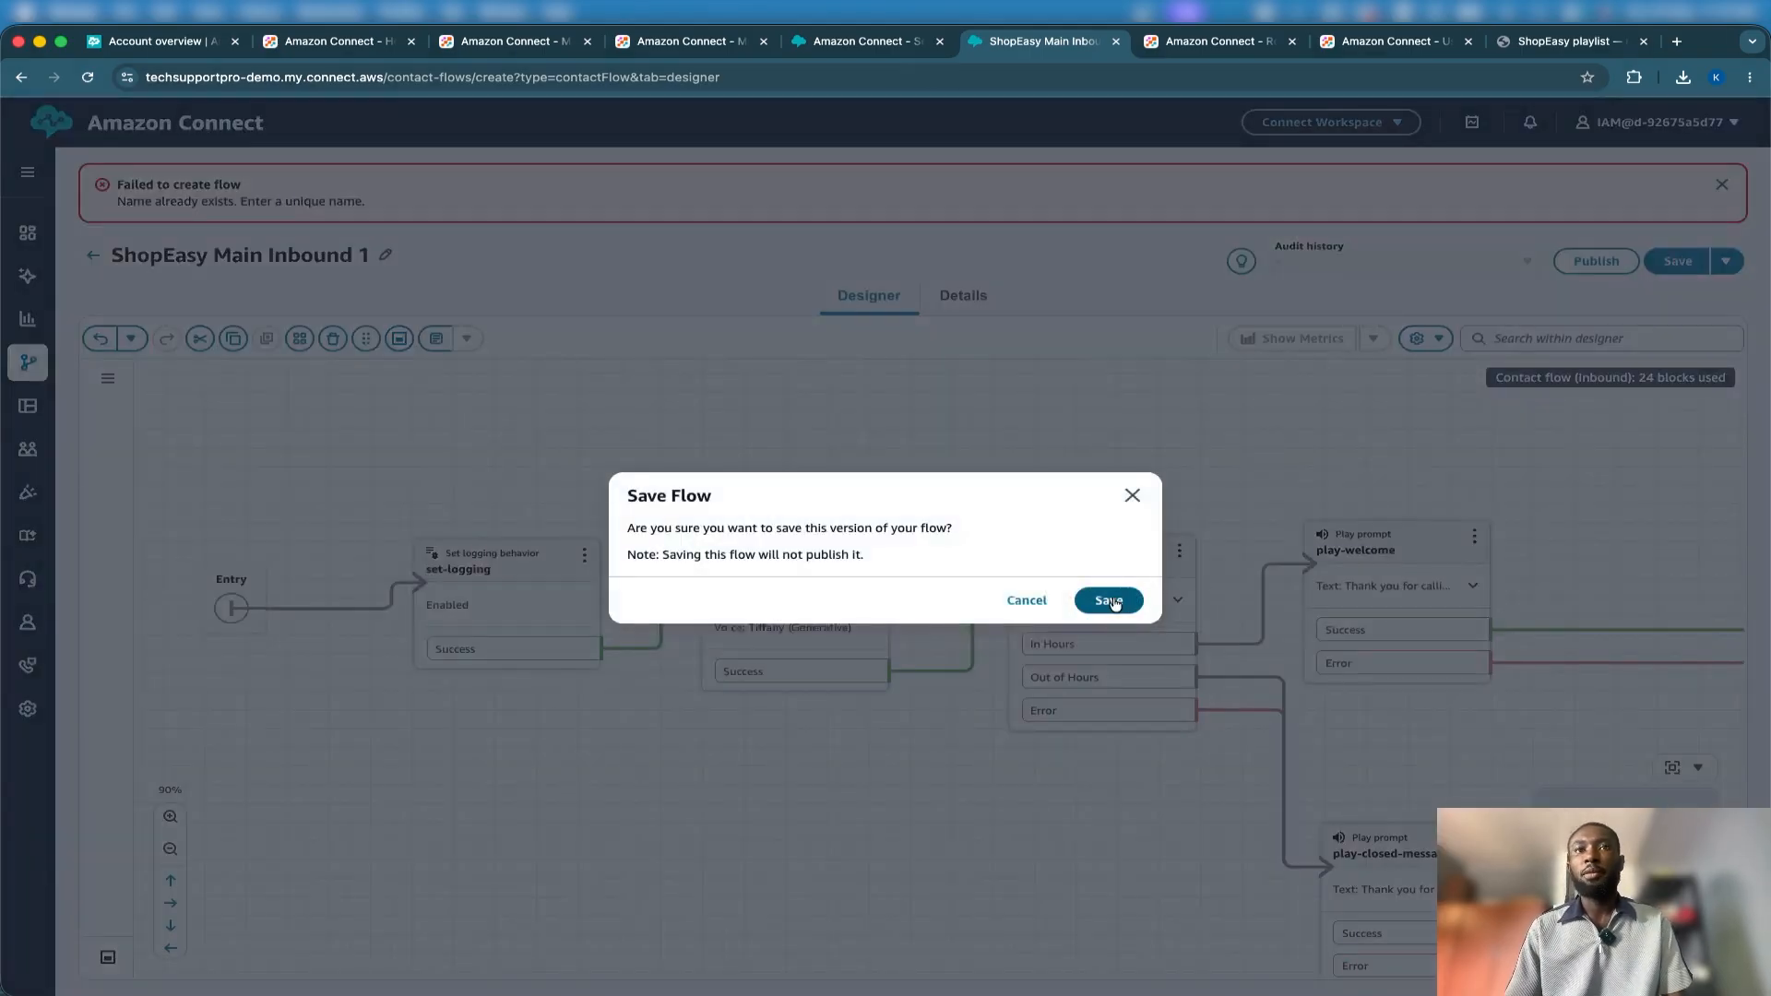
click(1110, 601)
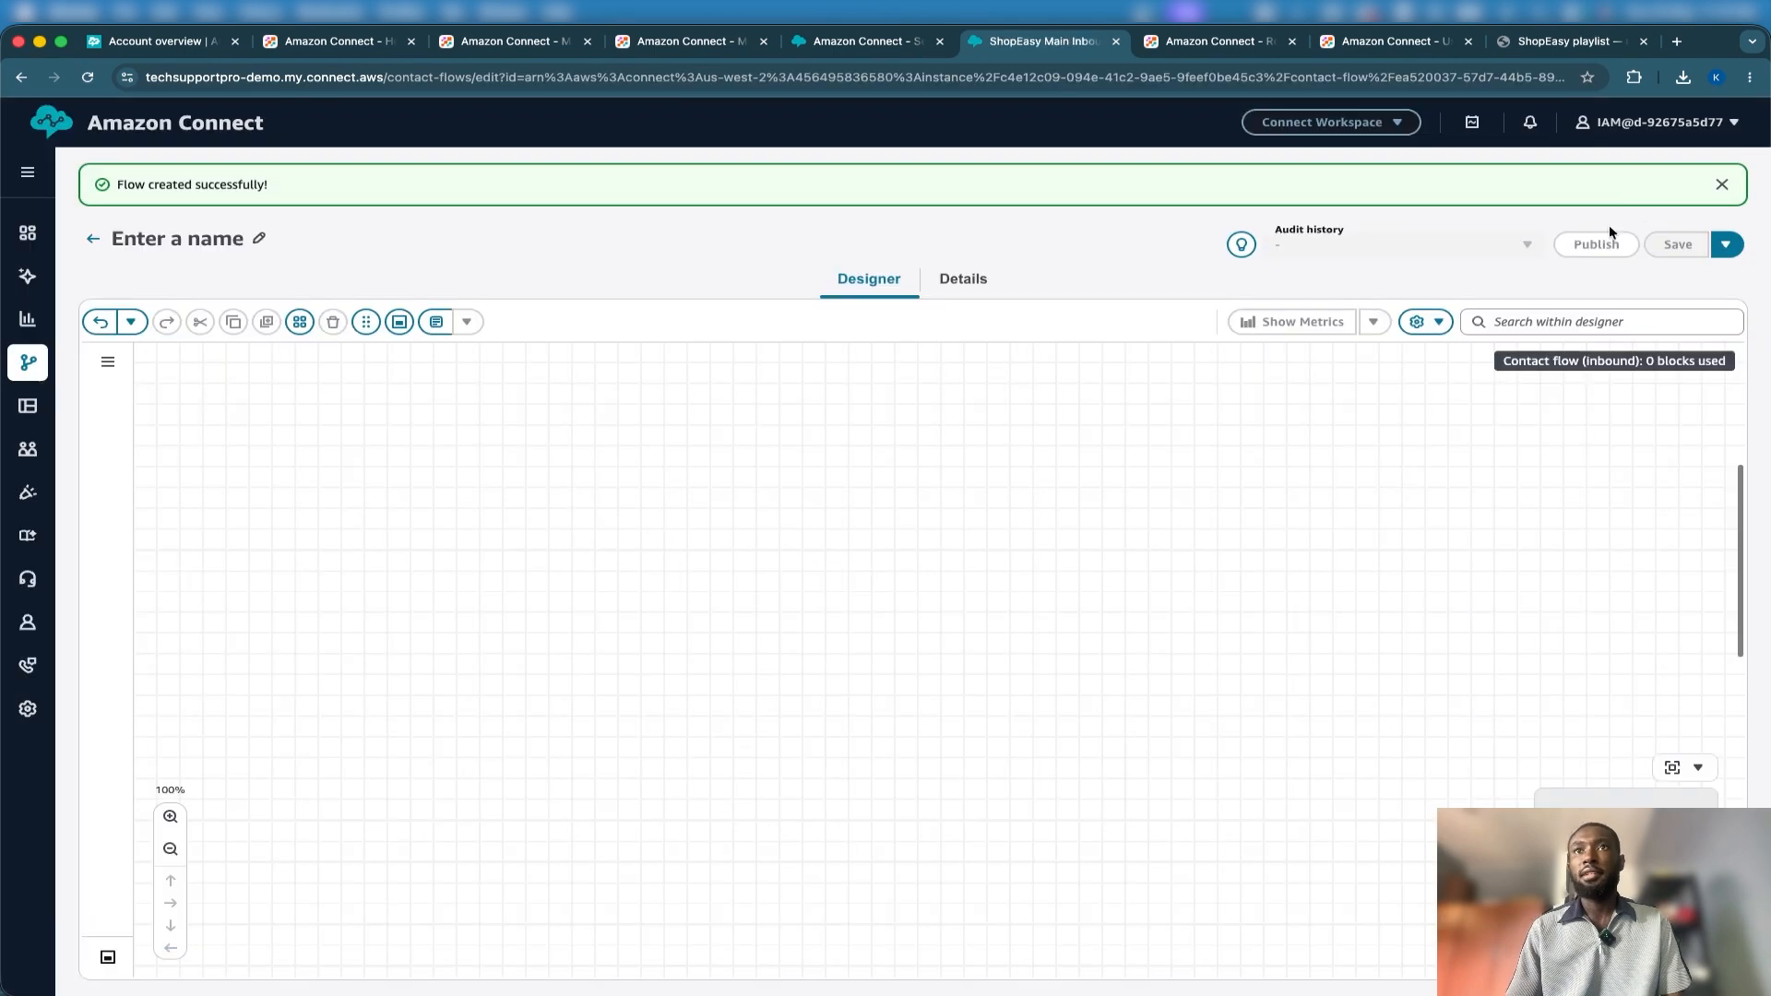
Try to publish the ShopEasy Main Inbound 1 flow.
click(1601, 250)
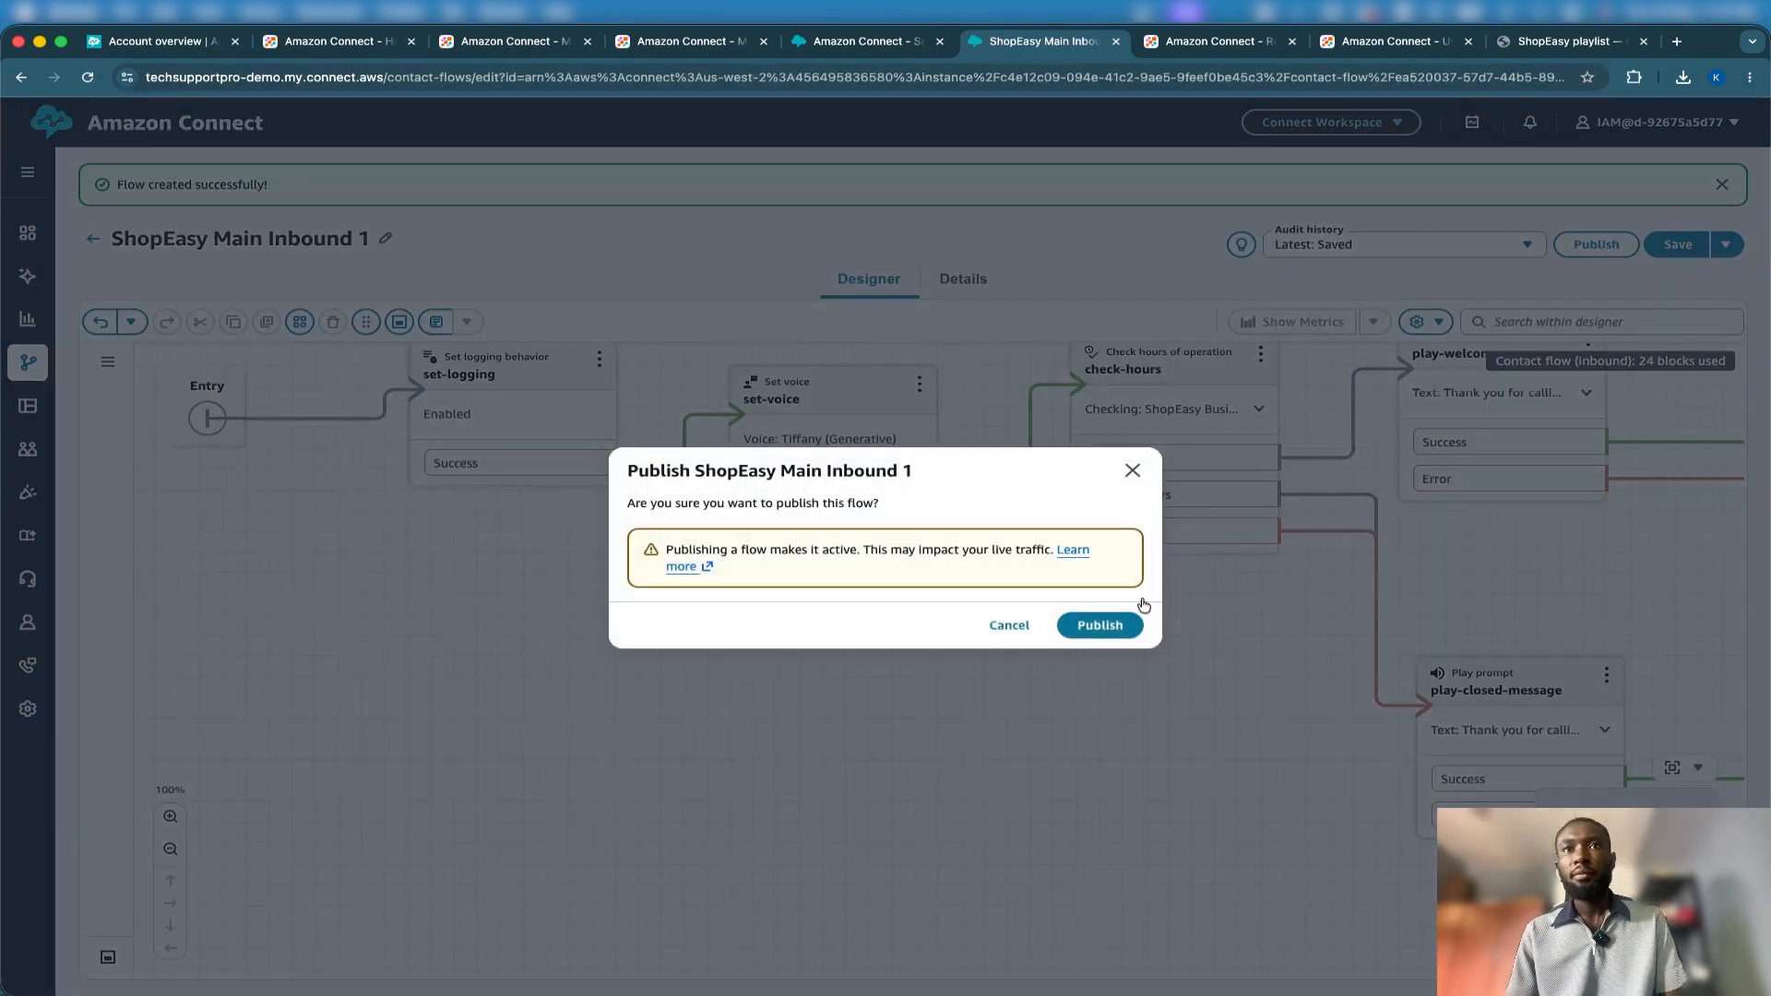
click(1097, 626)
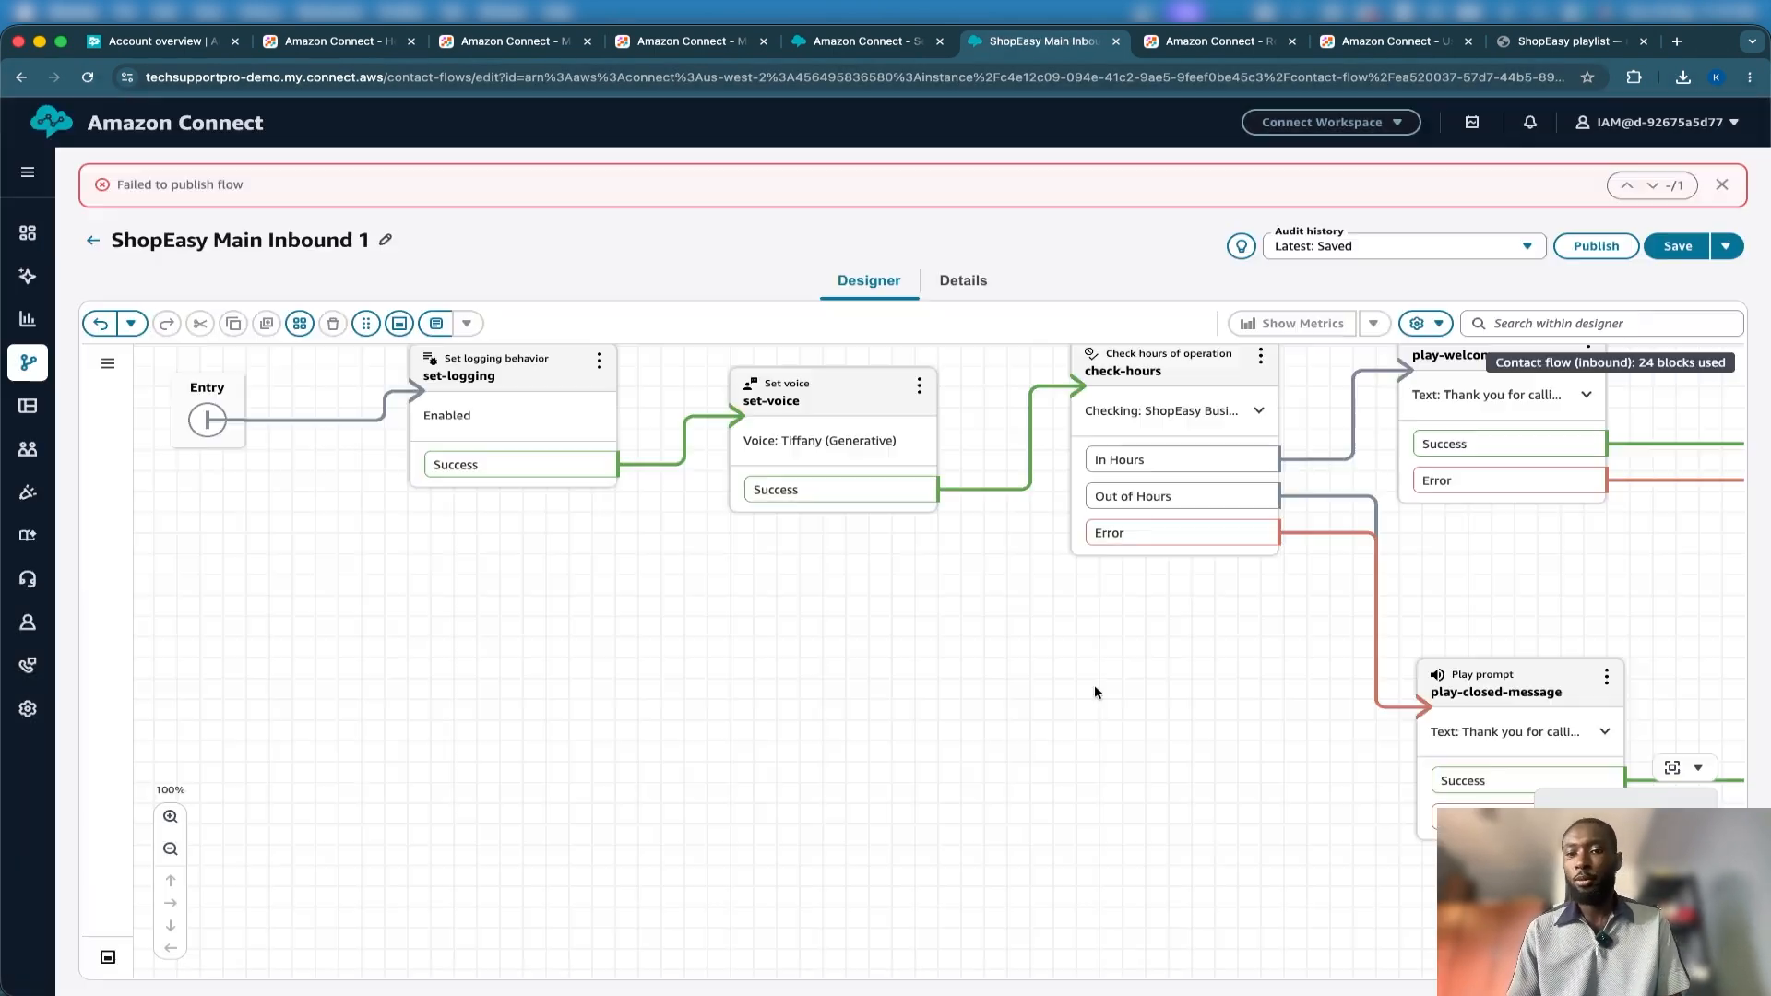
Inspect the flagged main-menu block's settings and its validation error details.
scroll(1095, 687, right, 10)
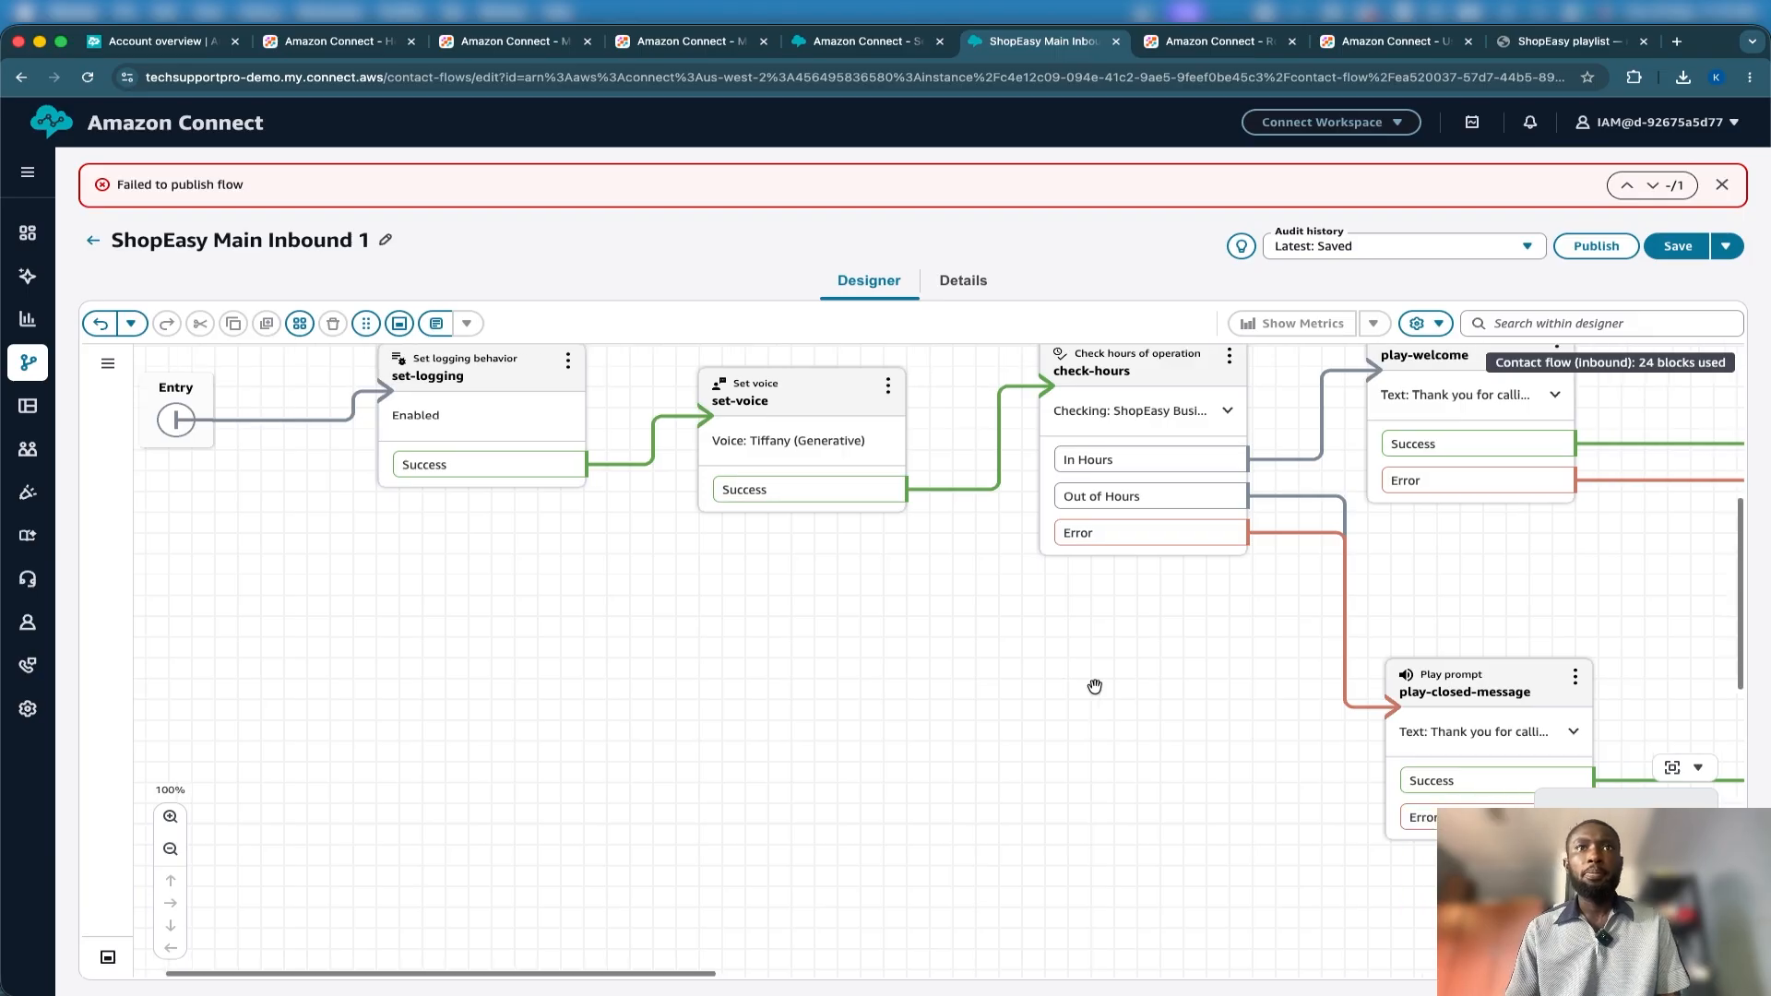
scroll(1095, 686, up, 1)
scroll(1095, 687, up, 1)
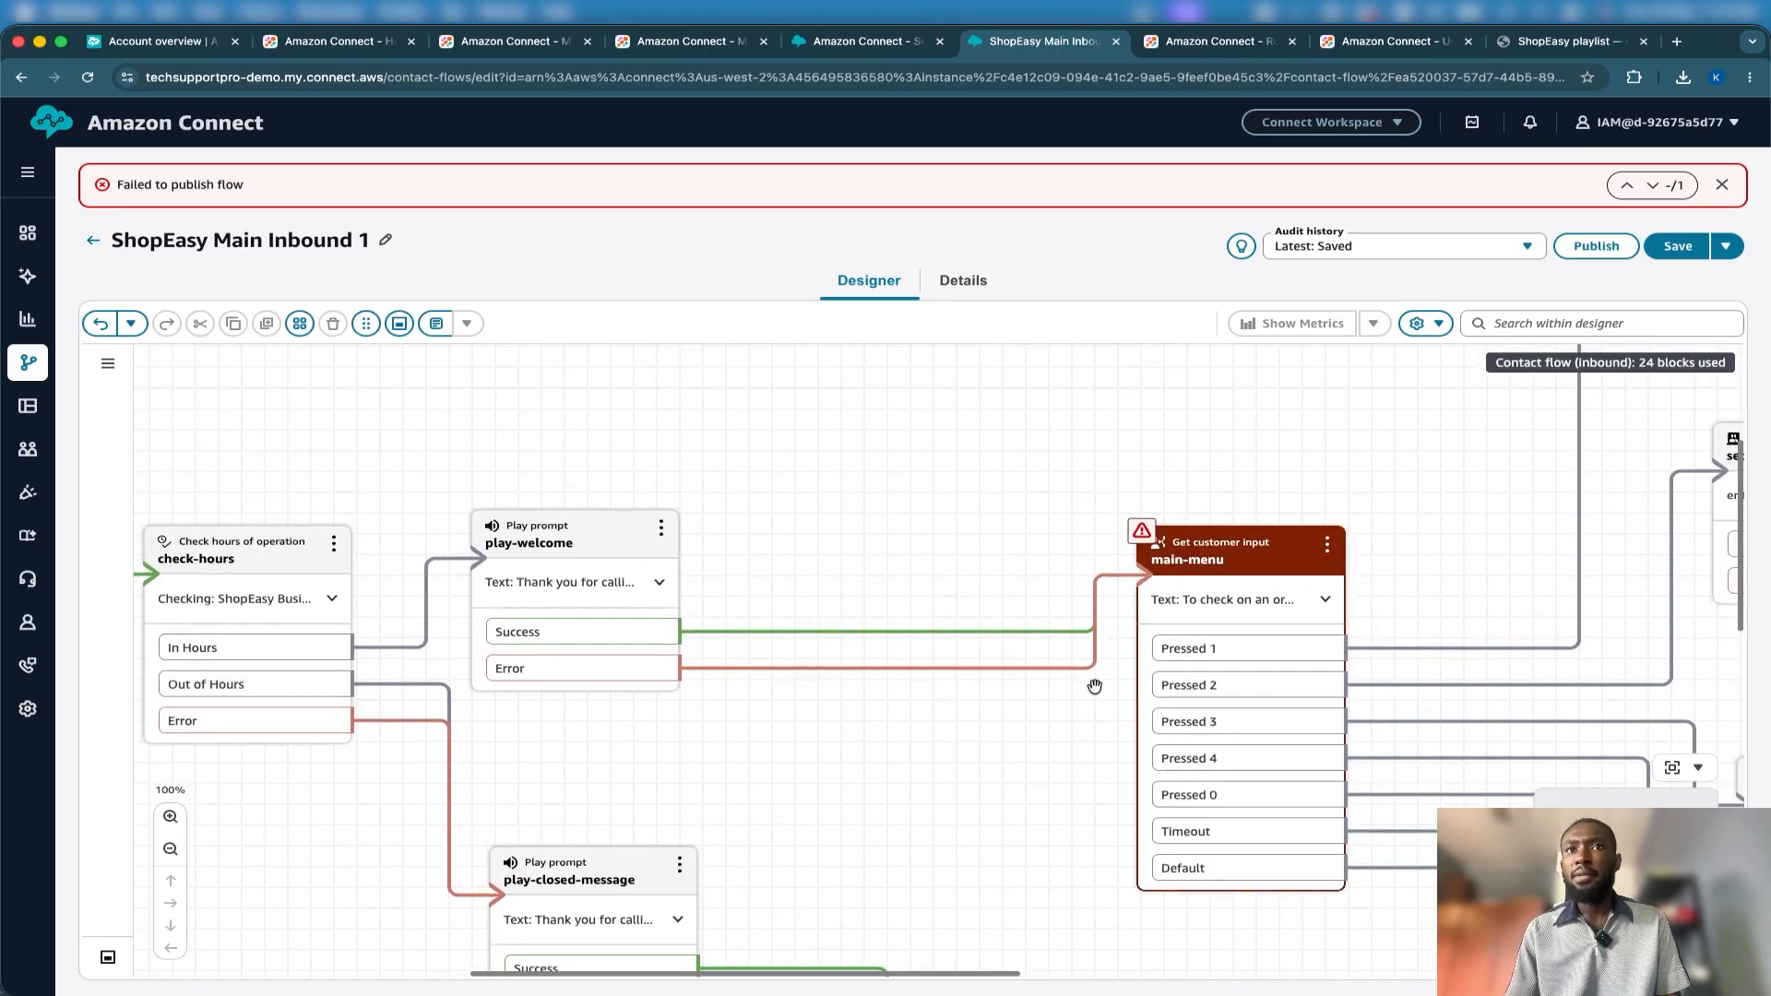
click(1225, 538)
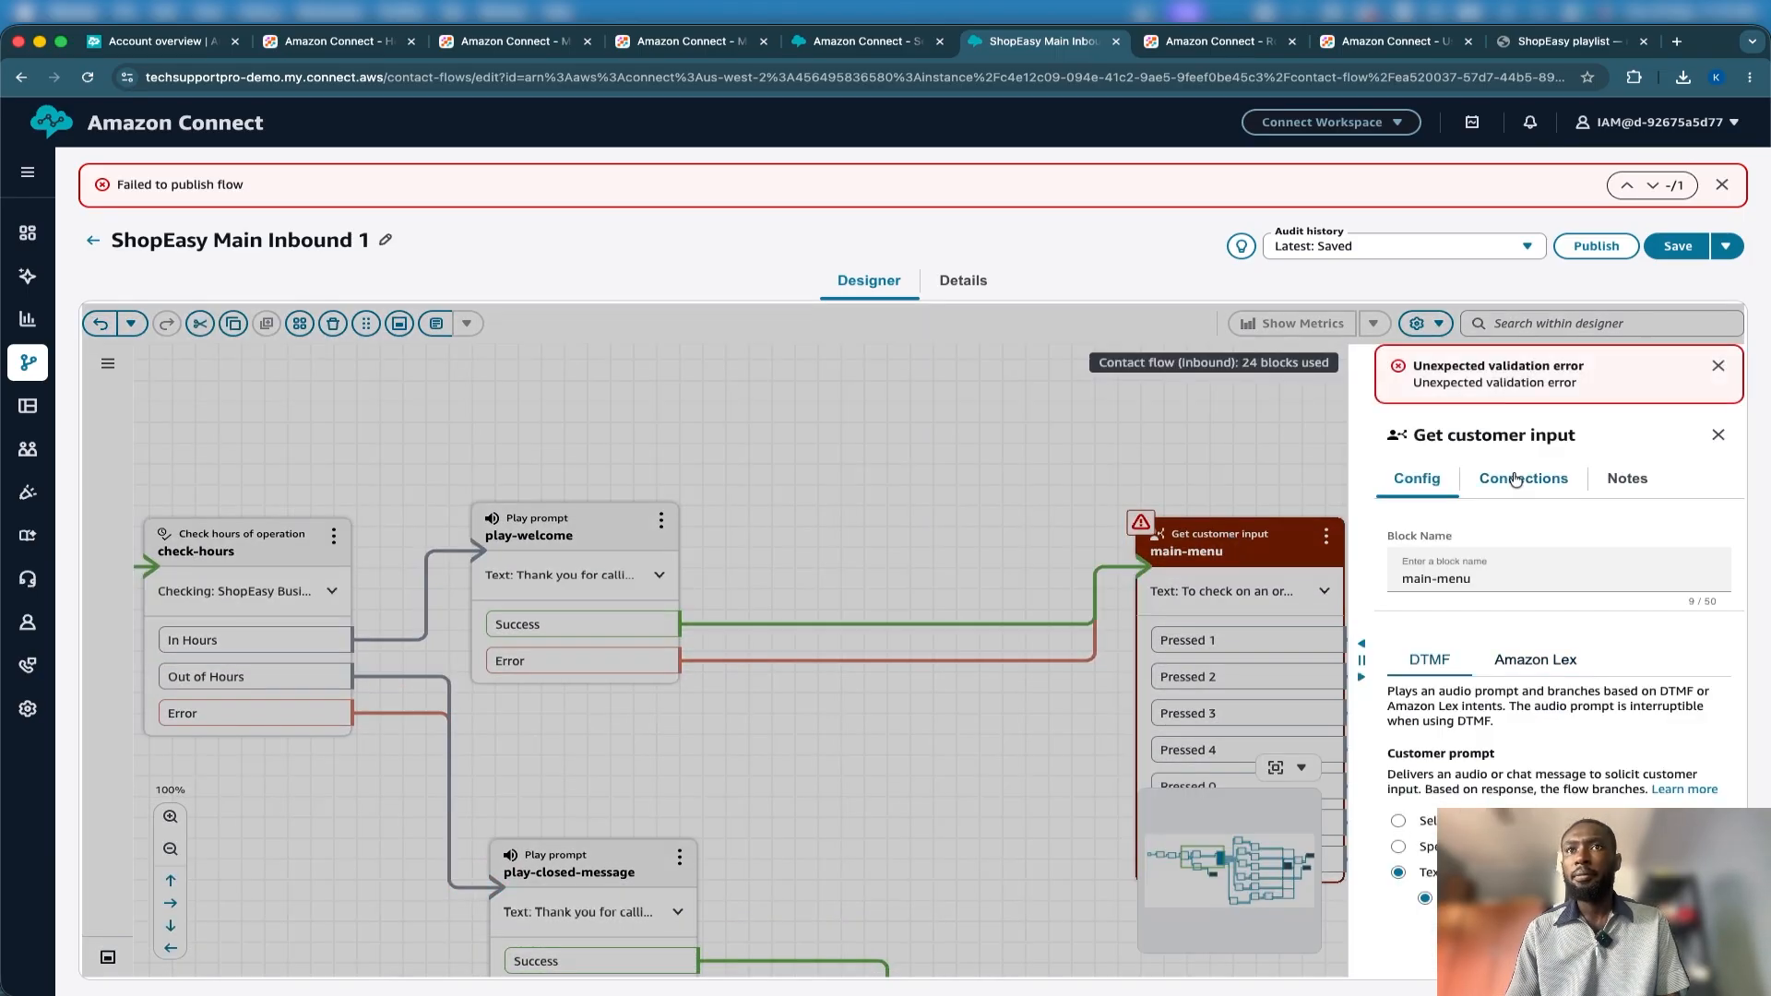
scroll(1537, 675, down, 10)
scroll(1550, 646, up, 10)
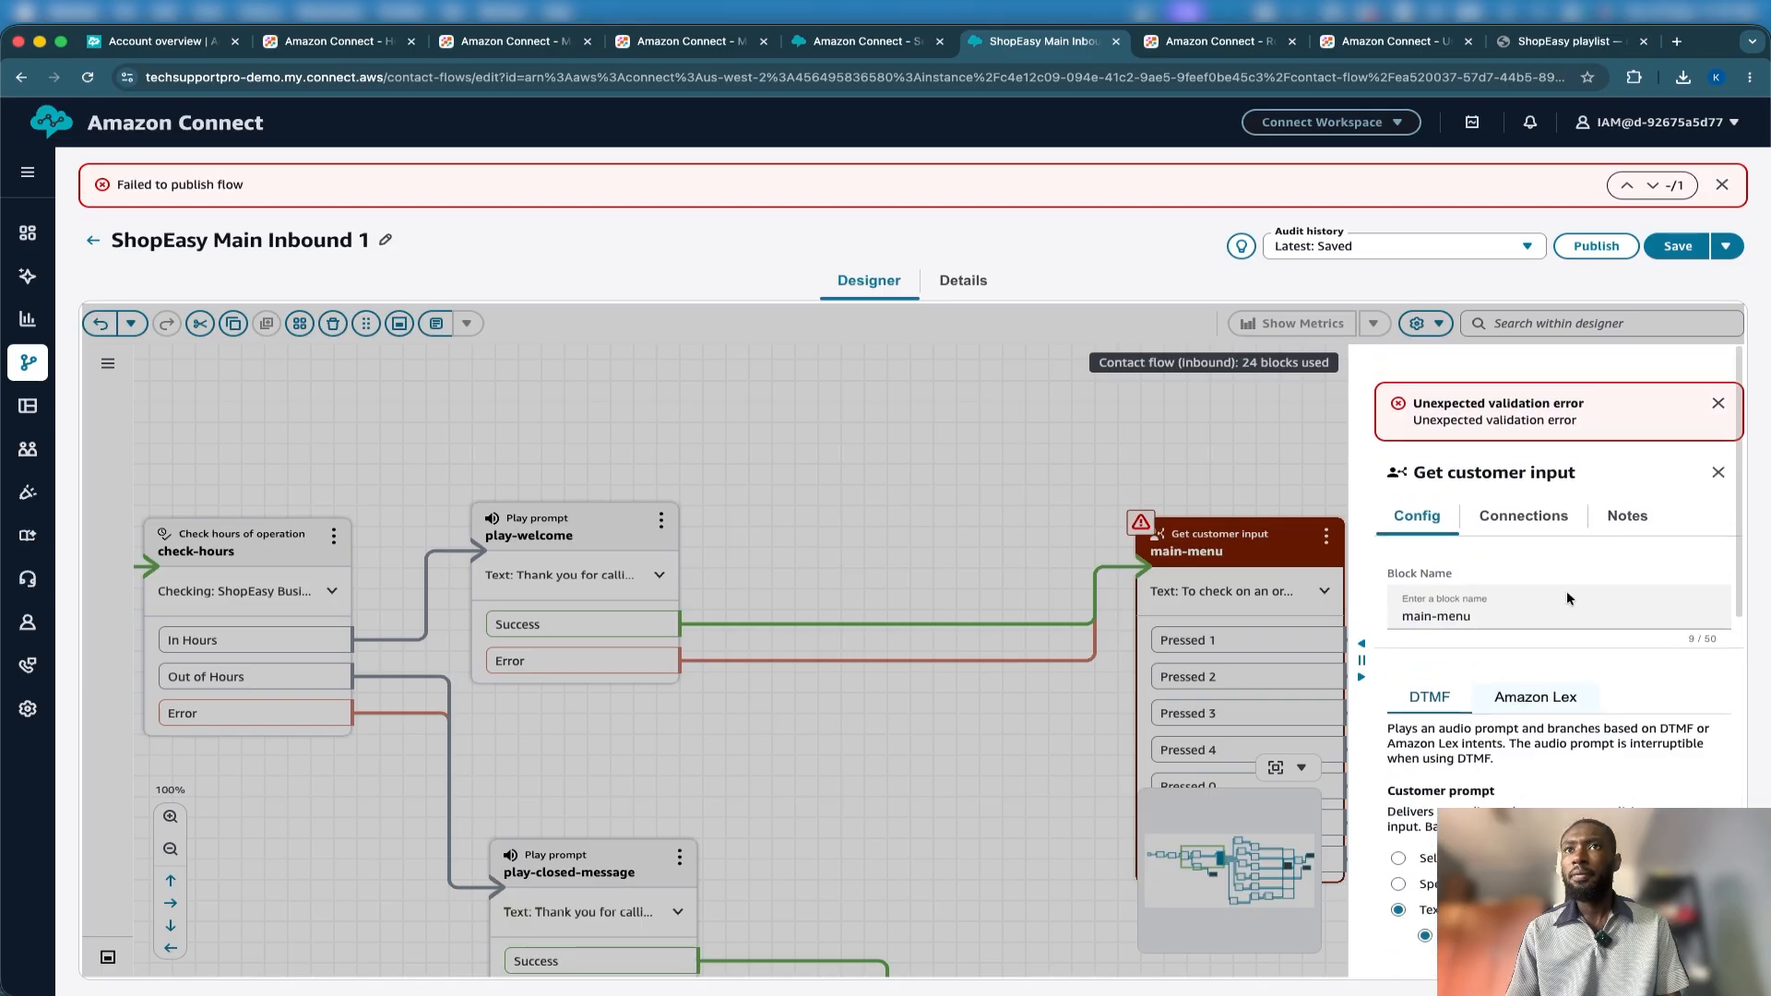
click(1719, 370)
click(1721, 373)
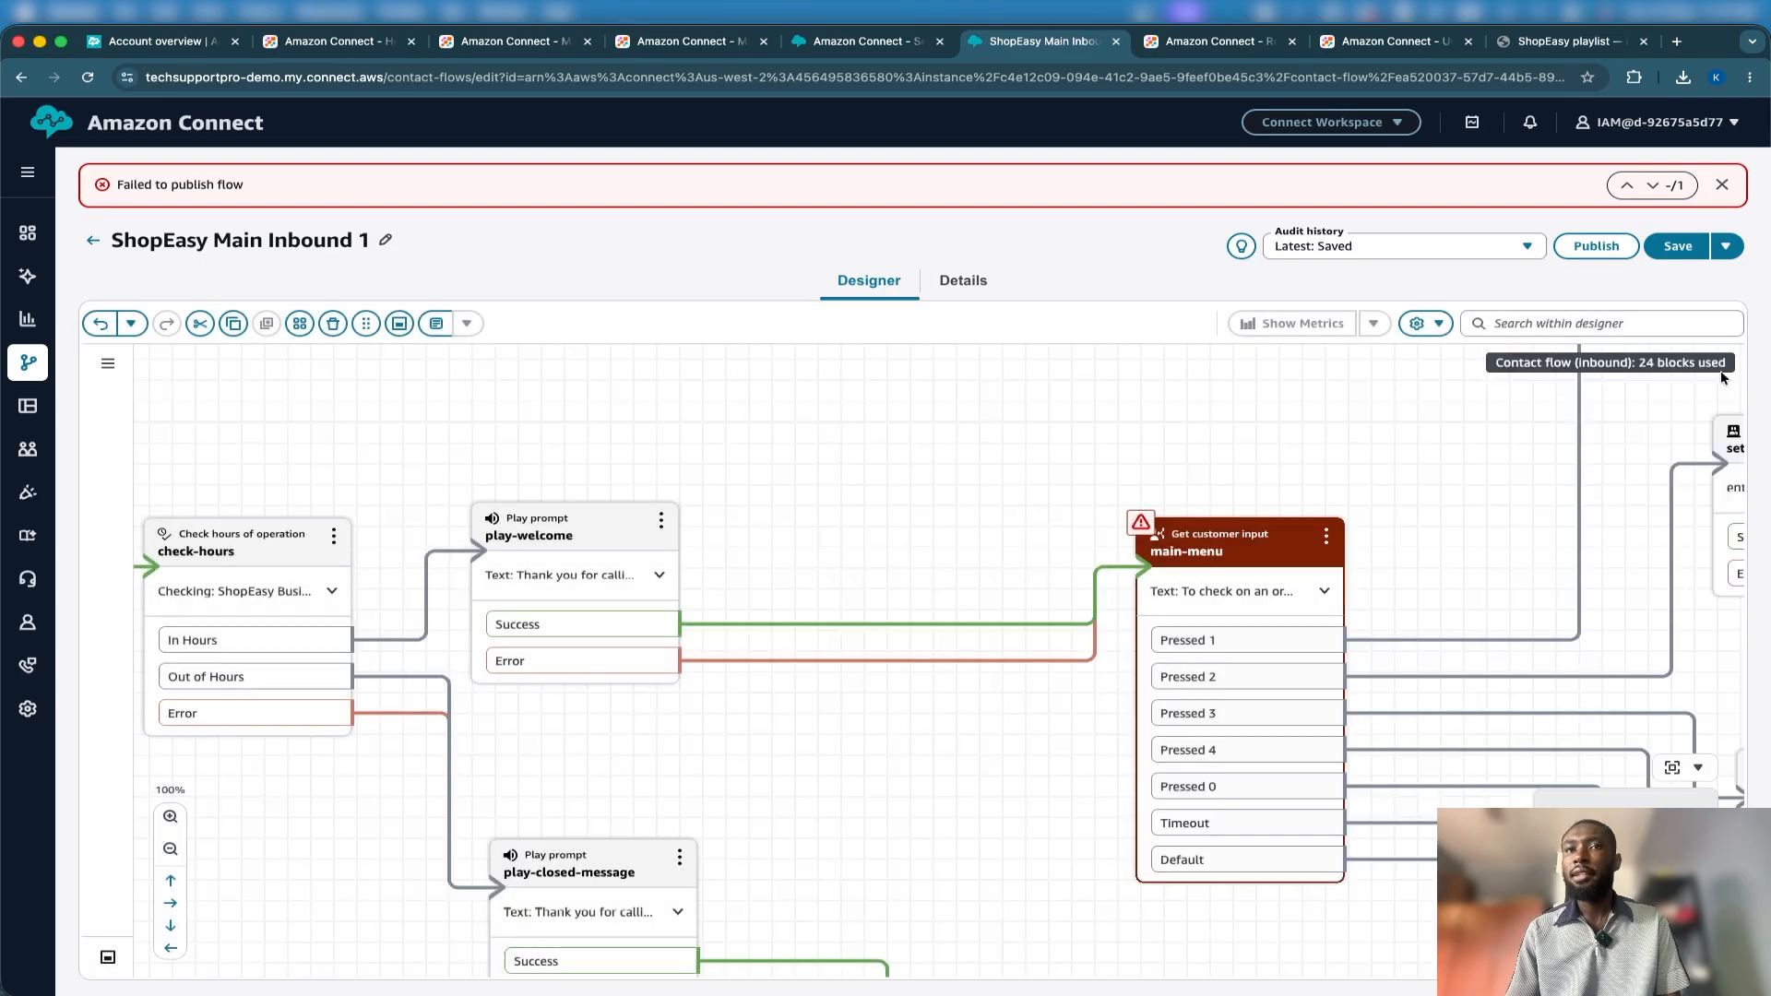
click(1142, 527)
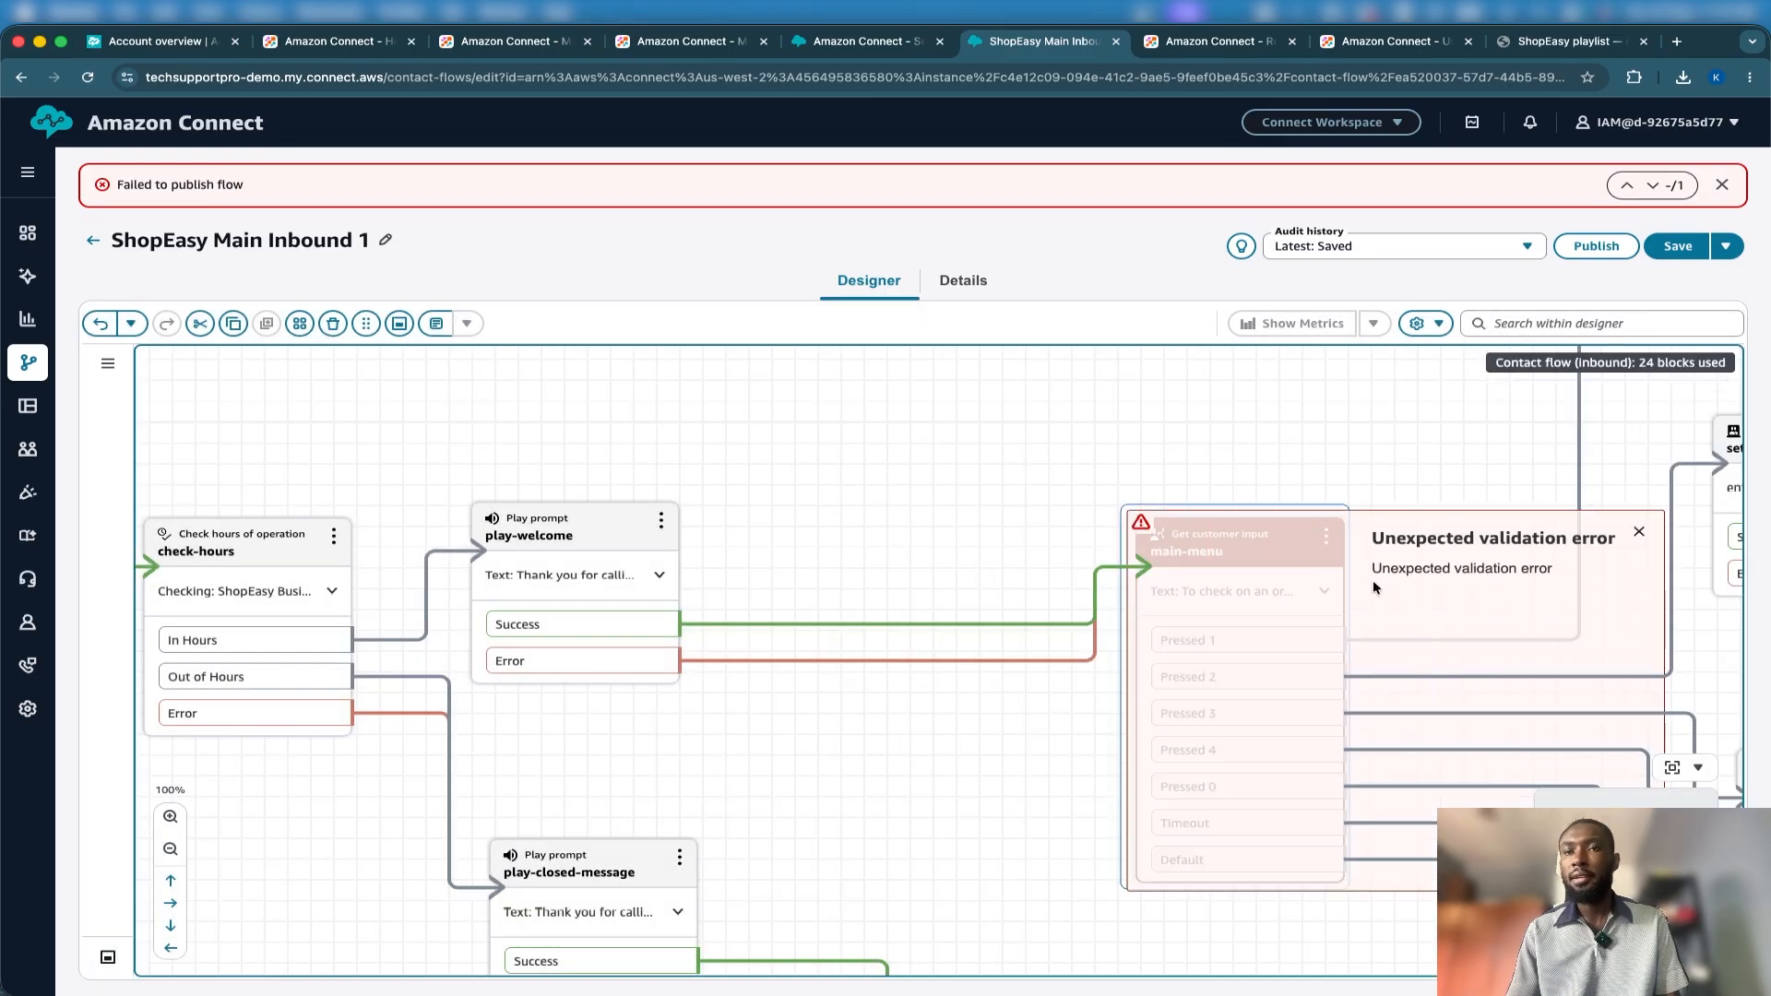
Examine the main-menu block's prompt, timeout and DTMF option settings, and close its configuration.
scroll(1372, 585, down, 2)
click(1251, 440)
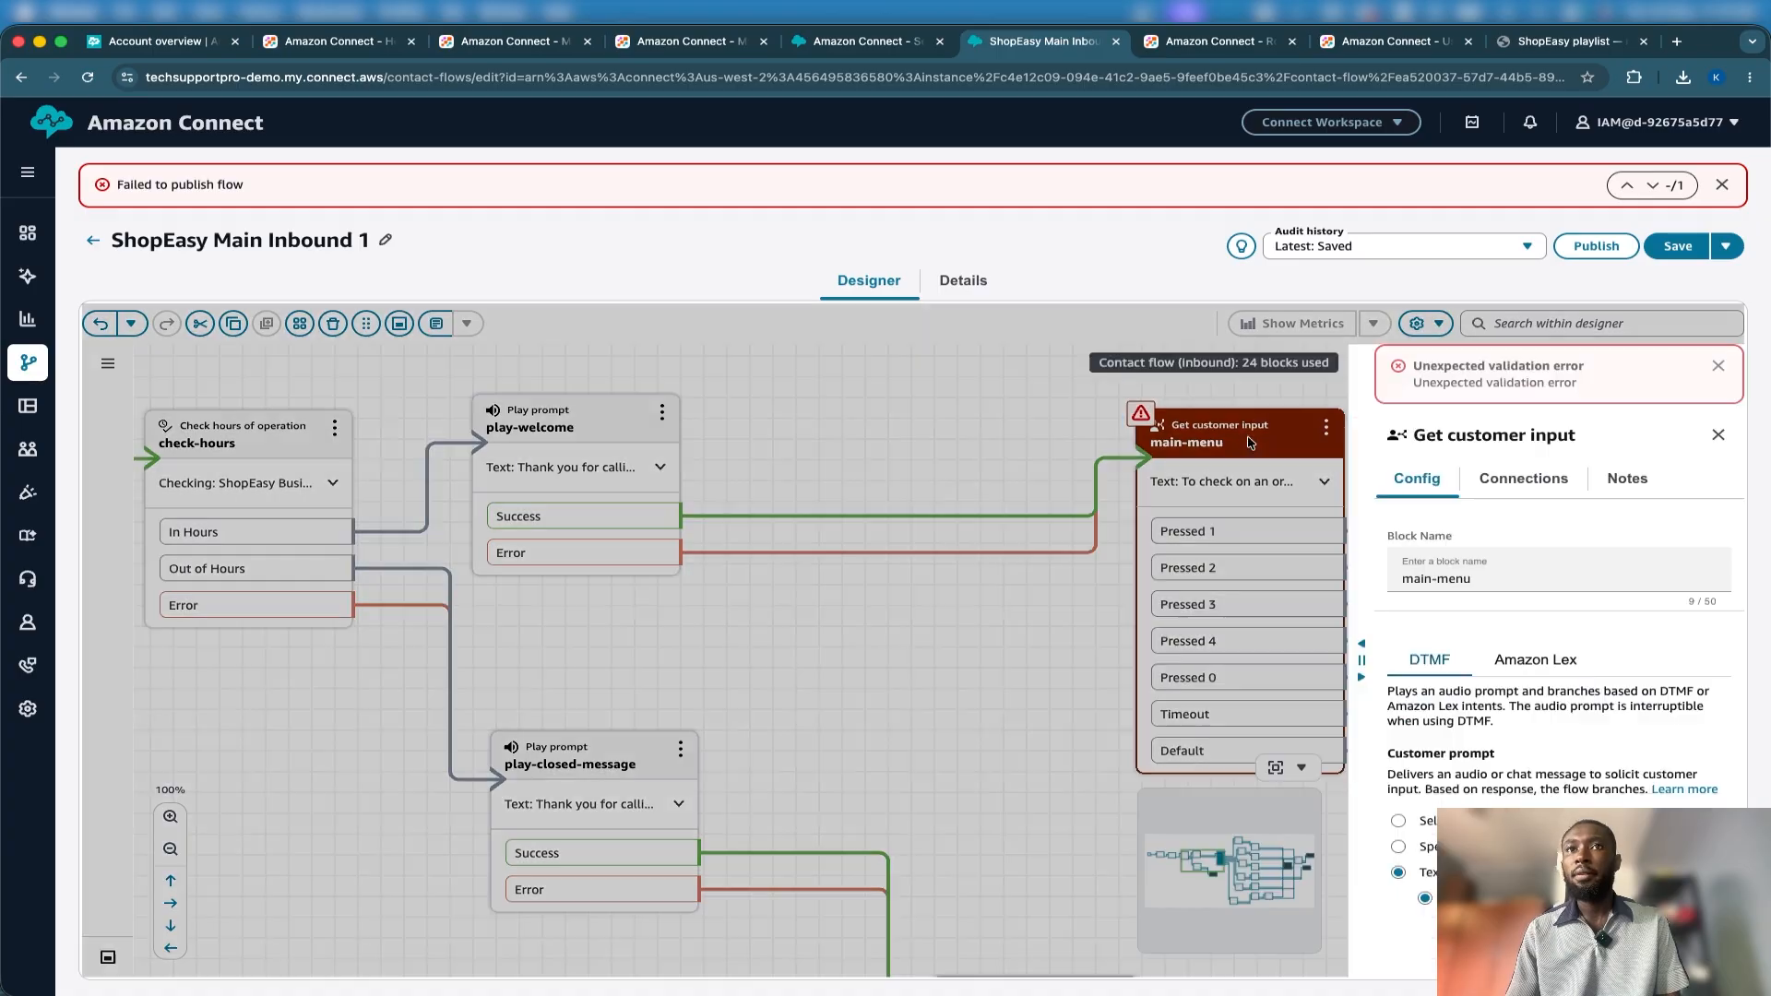
scroll(1569, 703, down, 5)
scroll(1568, 703, down, 8)
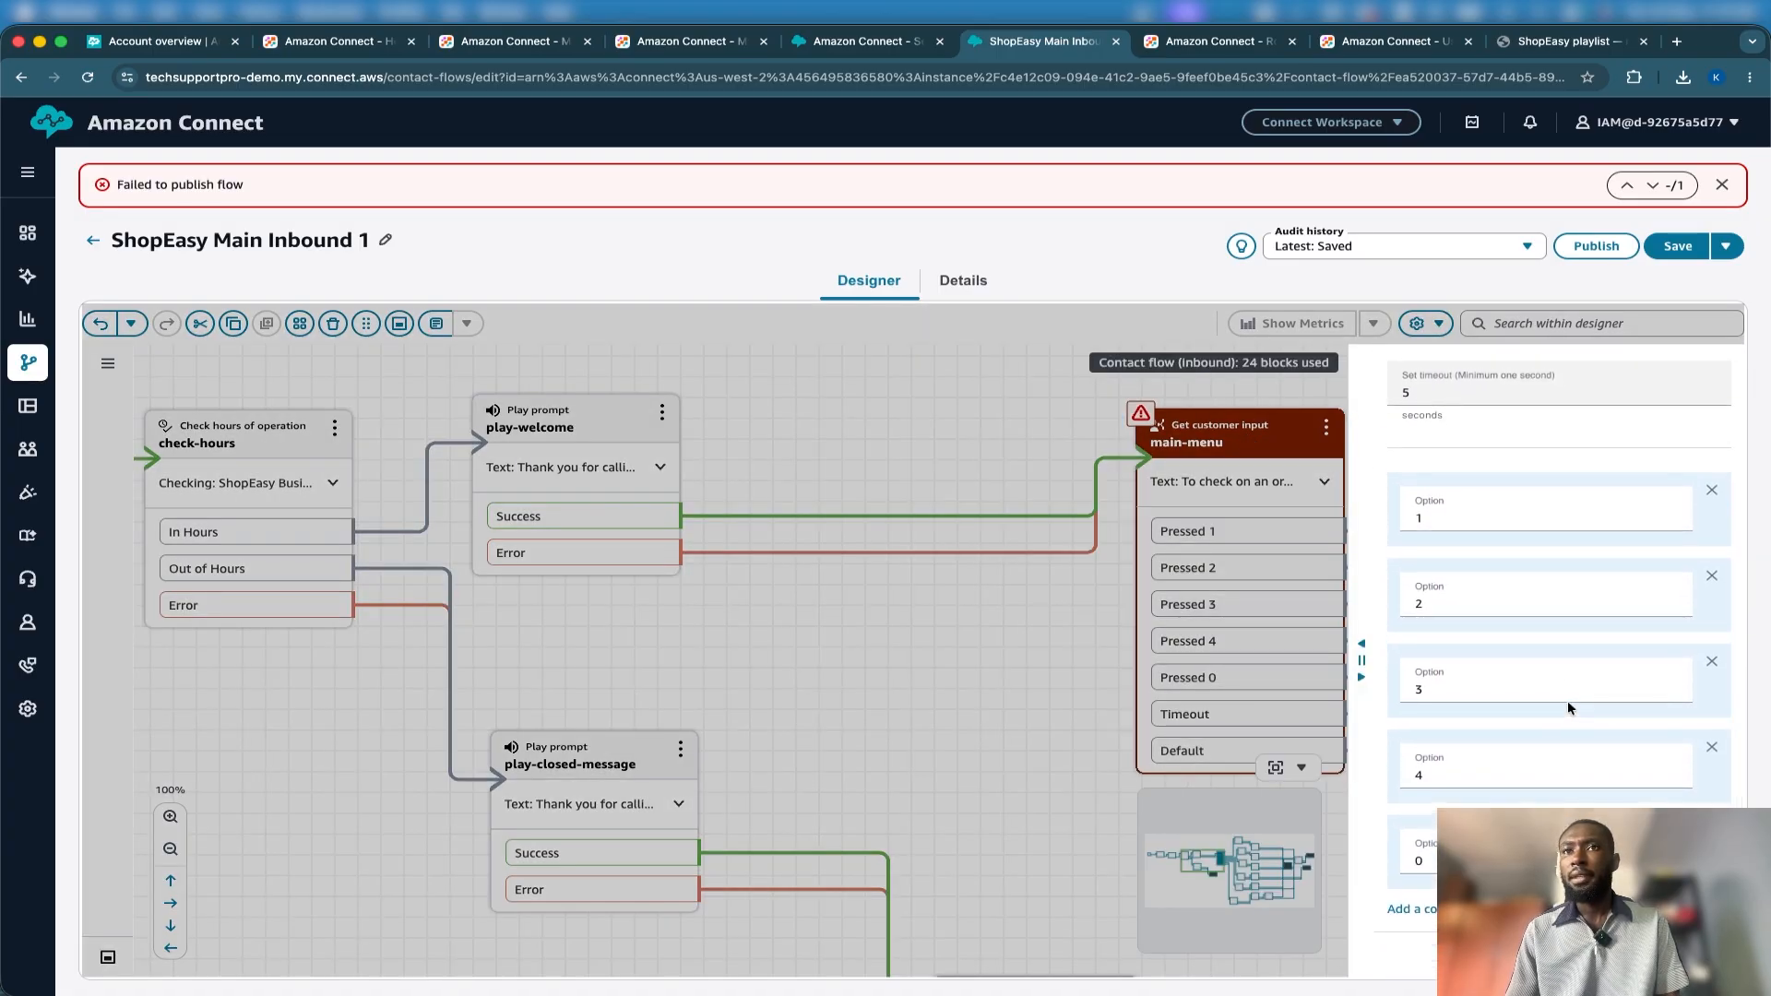
scroll(1568, 705, up, 5)
scroll(1568, 704, up, 5)
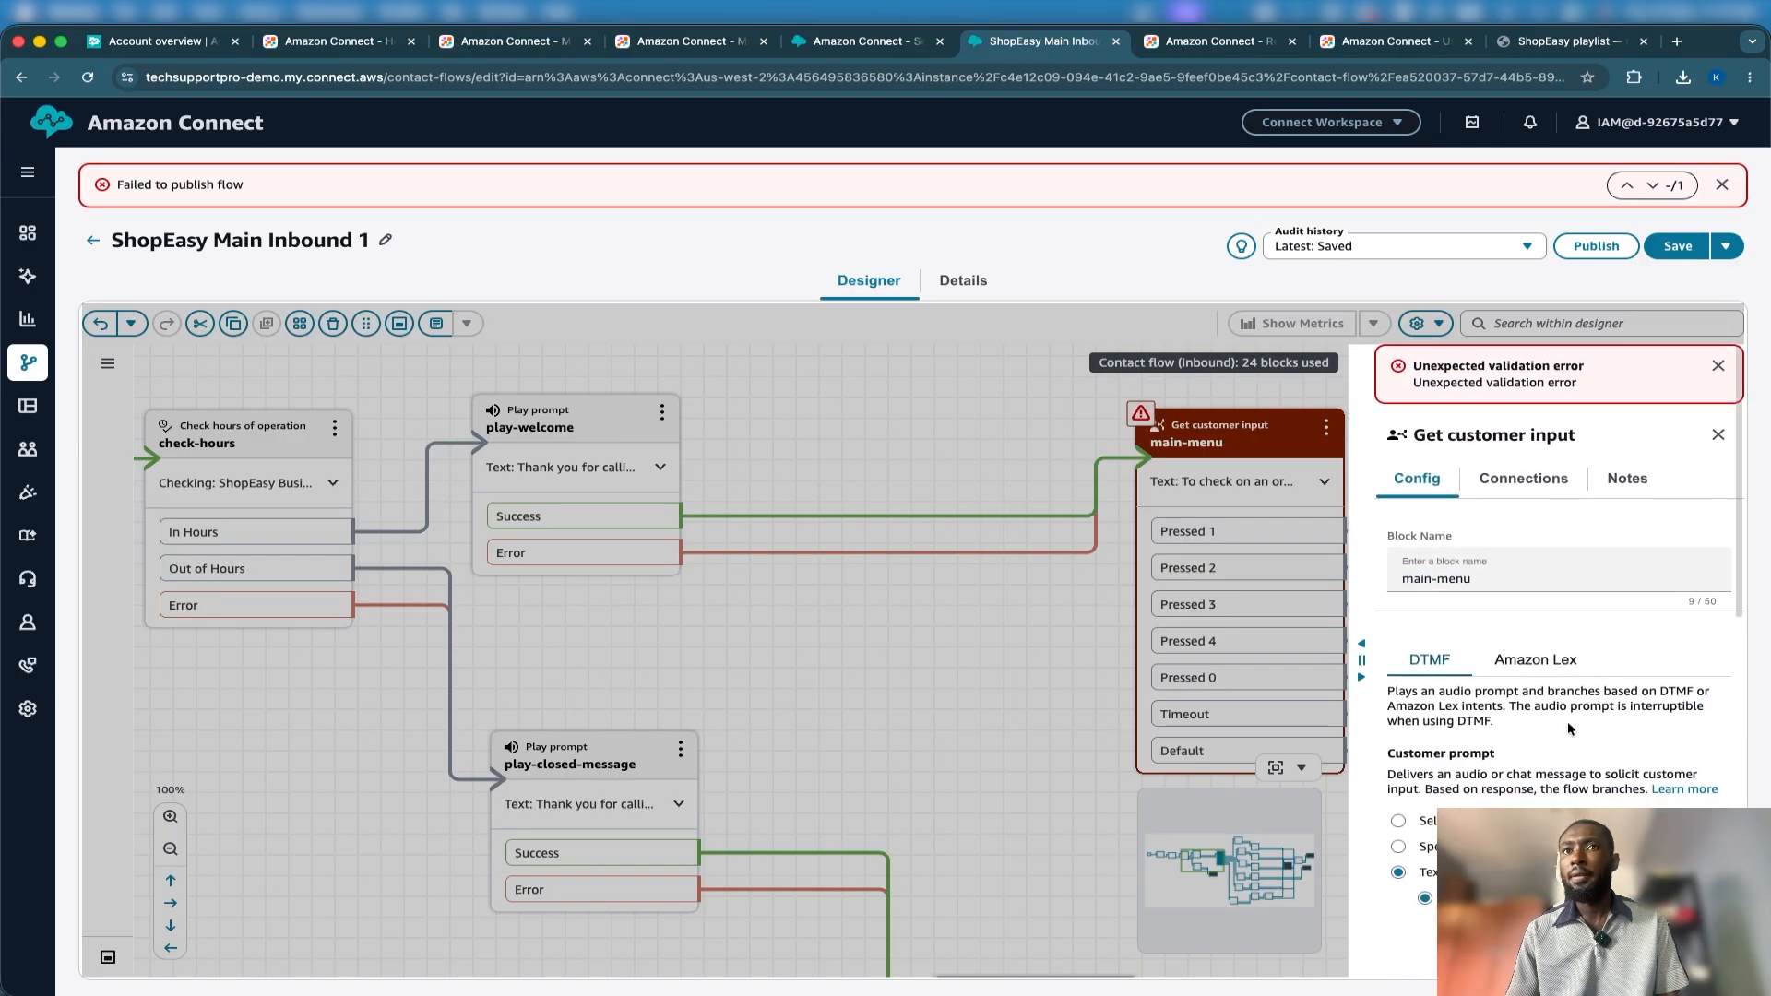
scroll(1568, 722, down, 10)
click(1696, 955)
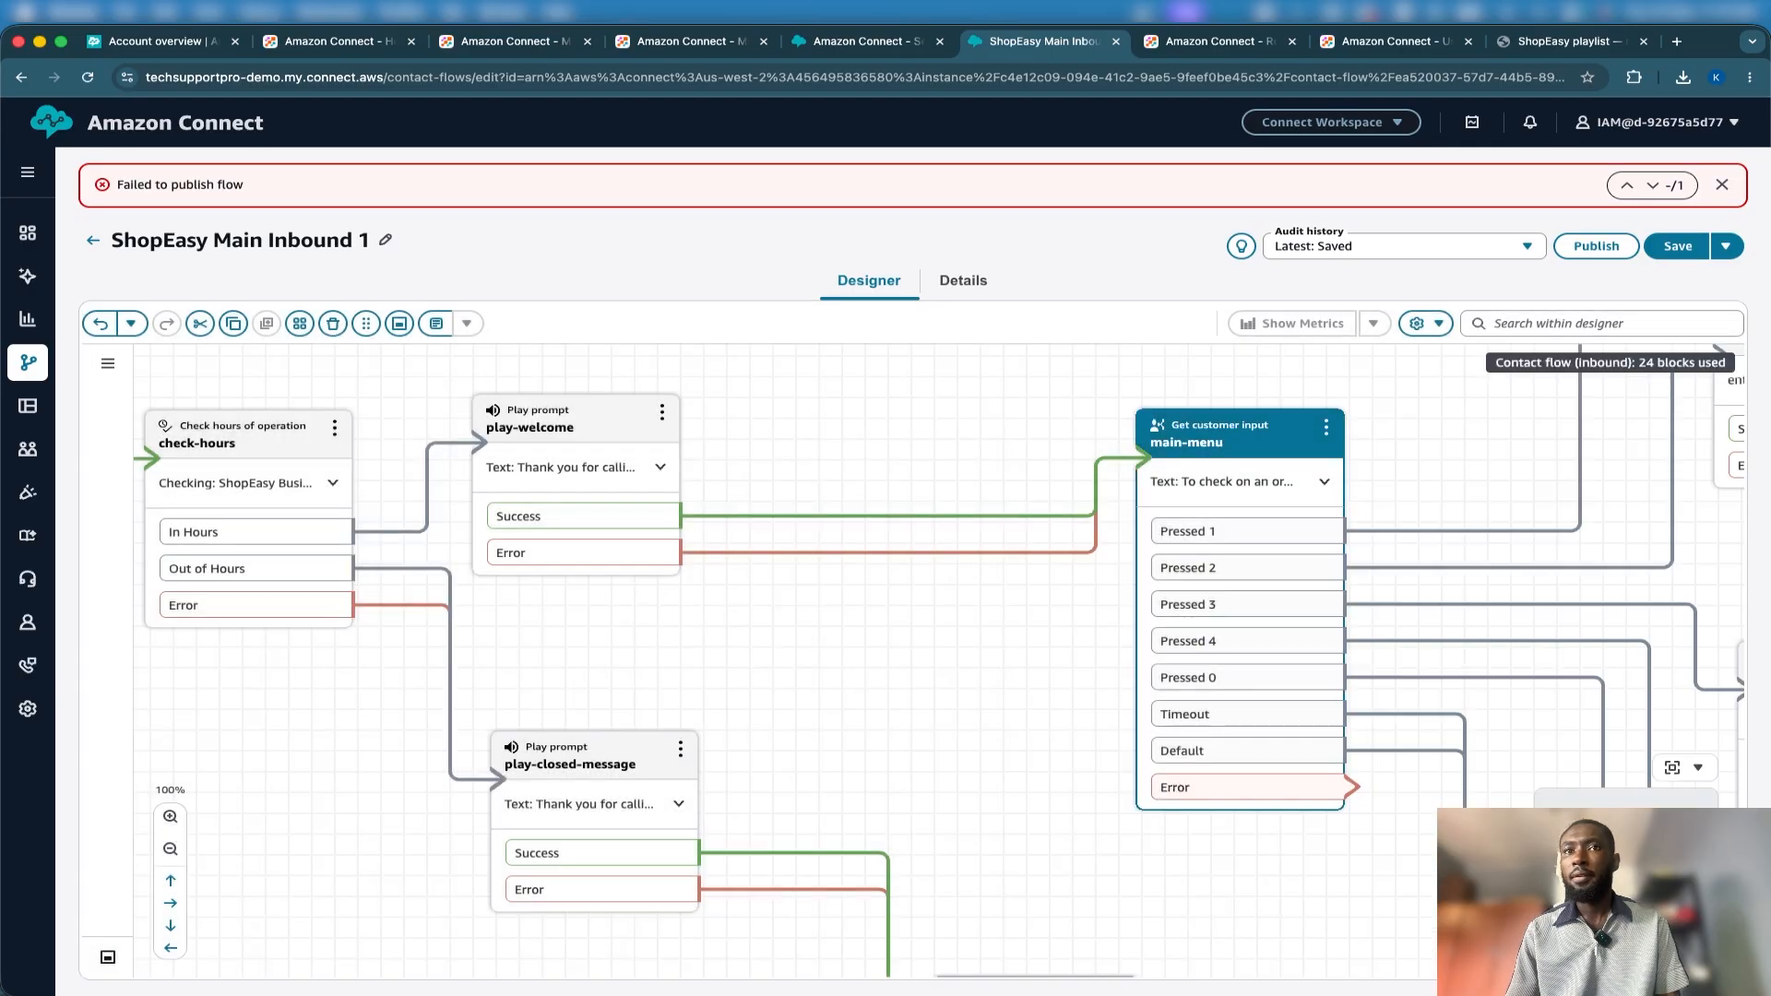
scroll(1326, 854, down, 3)
scroll(1326, 853, right, 3)
scroll(1326, 850, up, 3)
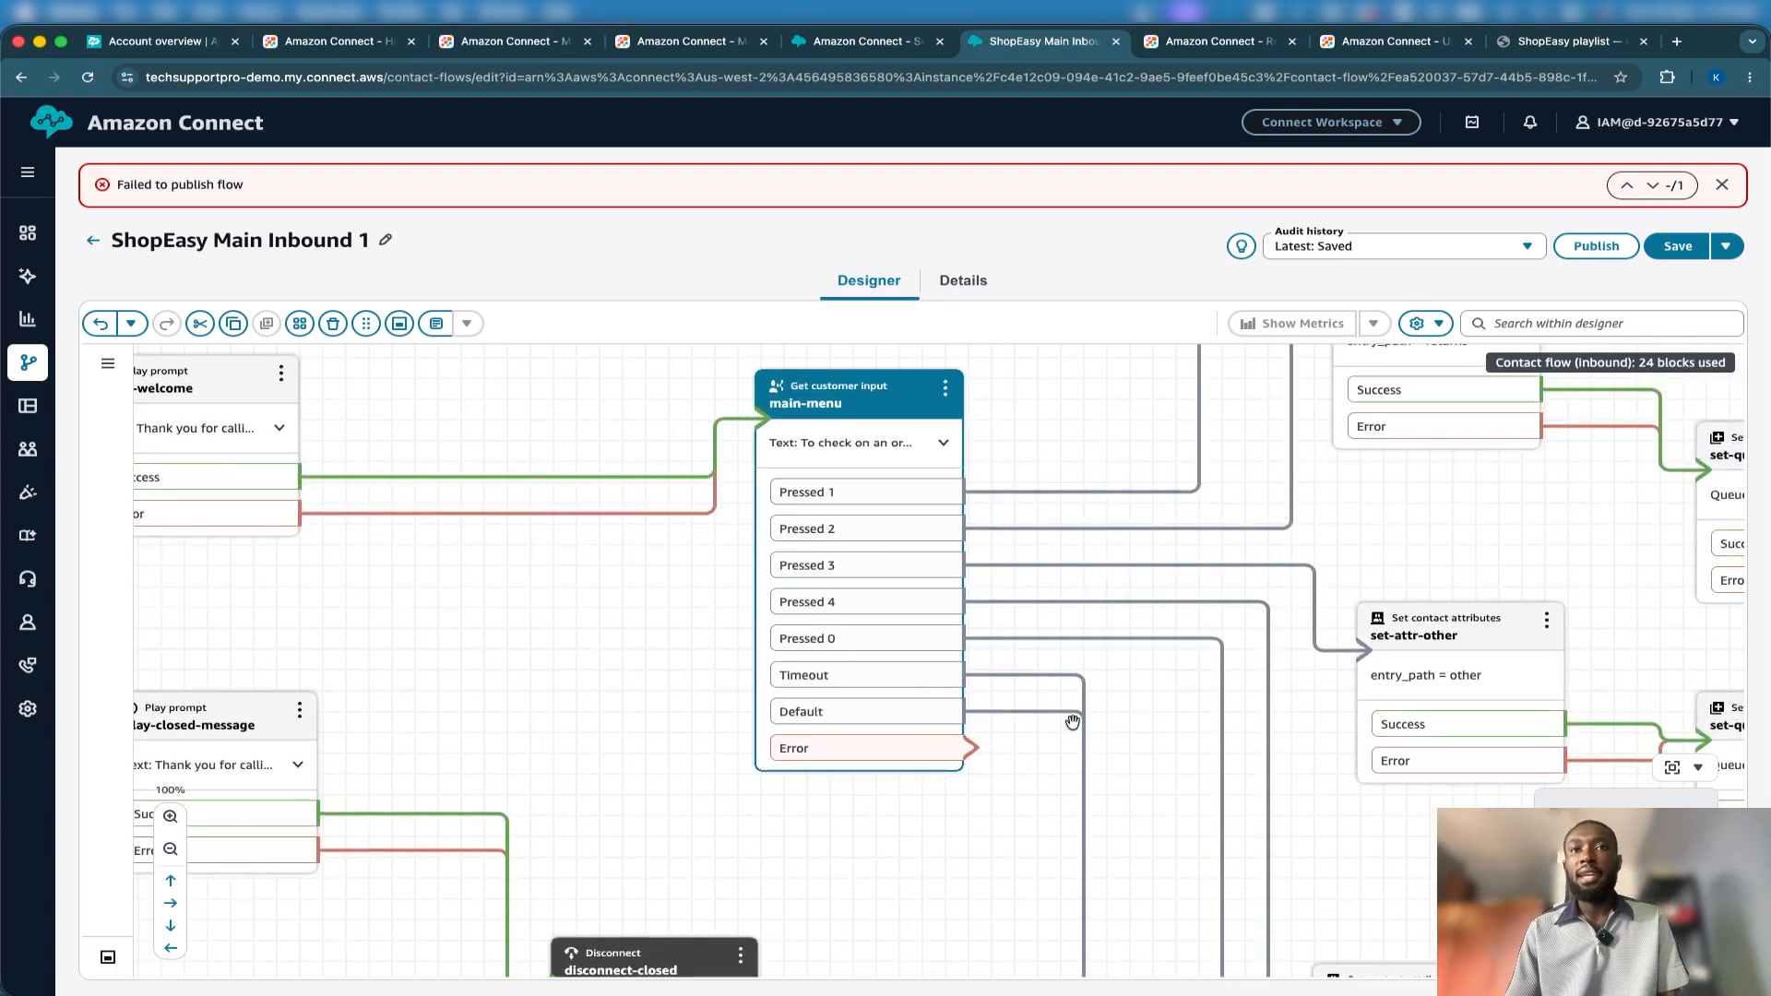
scroll(1071, 723, down, 15)
scroll(1072, 722, up, 15)
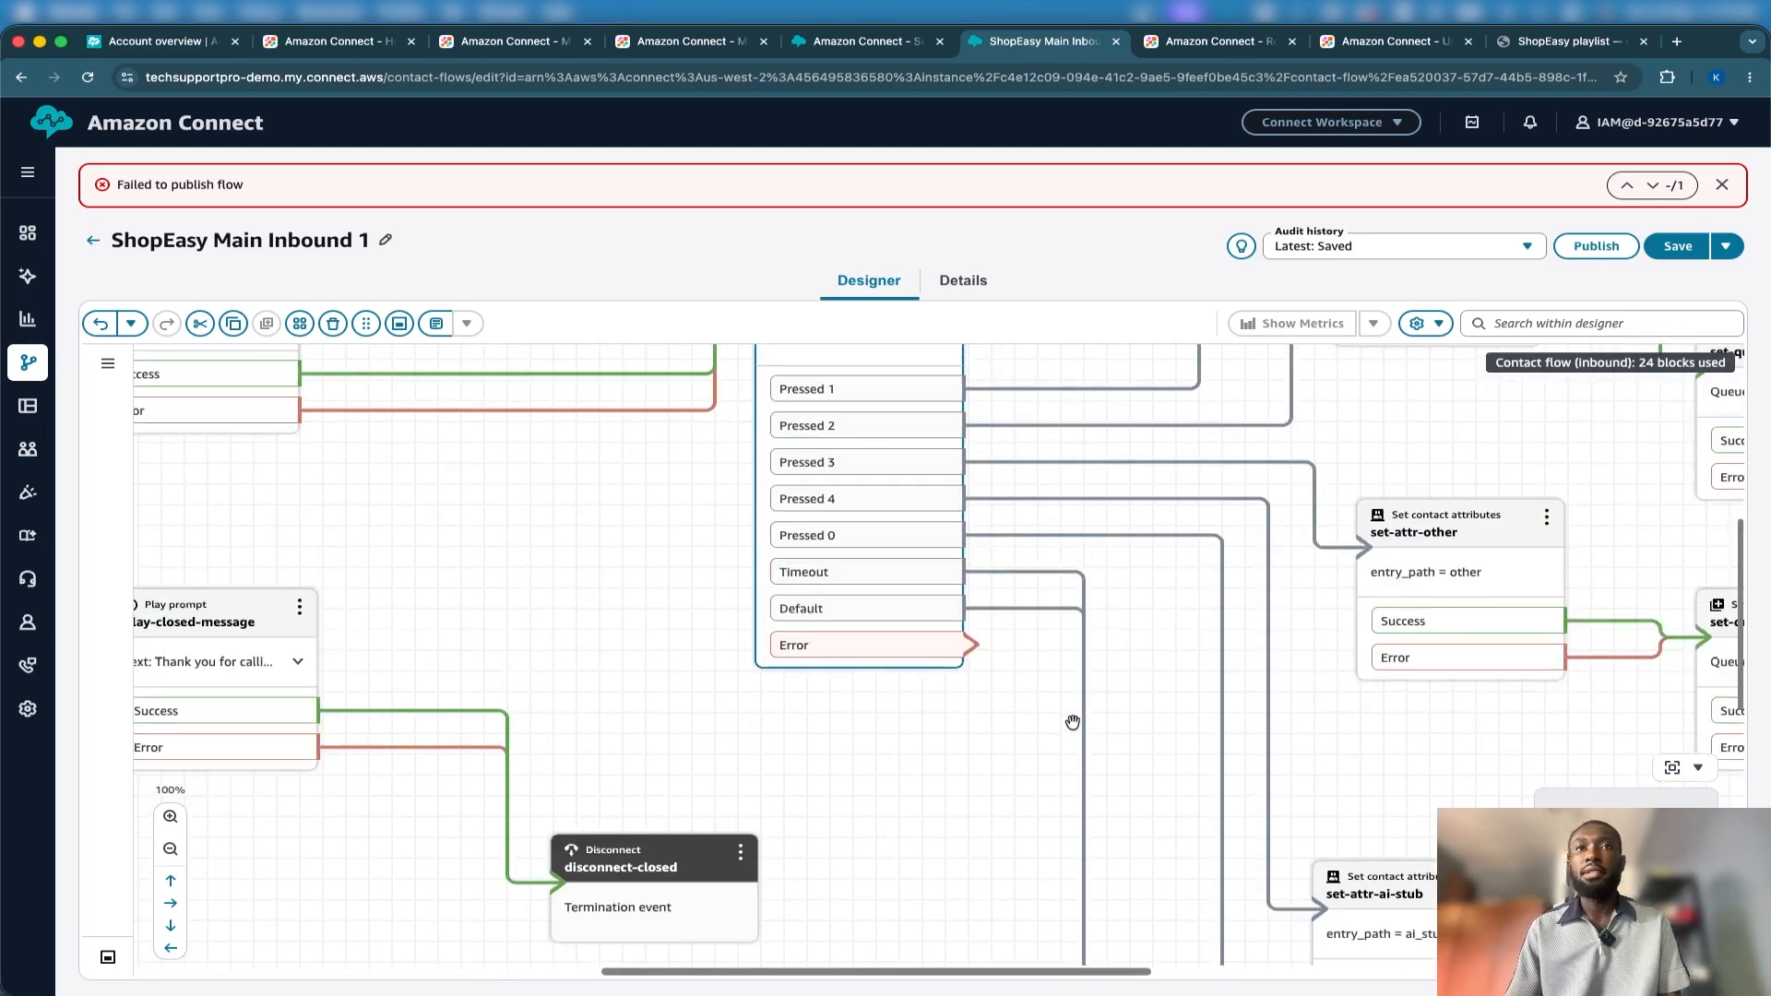
drag(954, 654, 1067, 495)
scroll(1035, 743, down, 15)
scroll(1032, 739, up, 7)
scroll(1092, 821, down, 5)
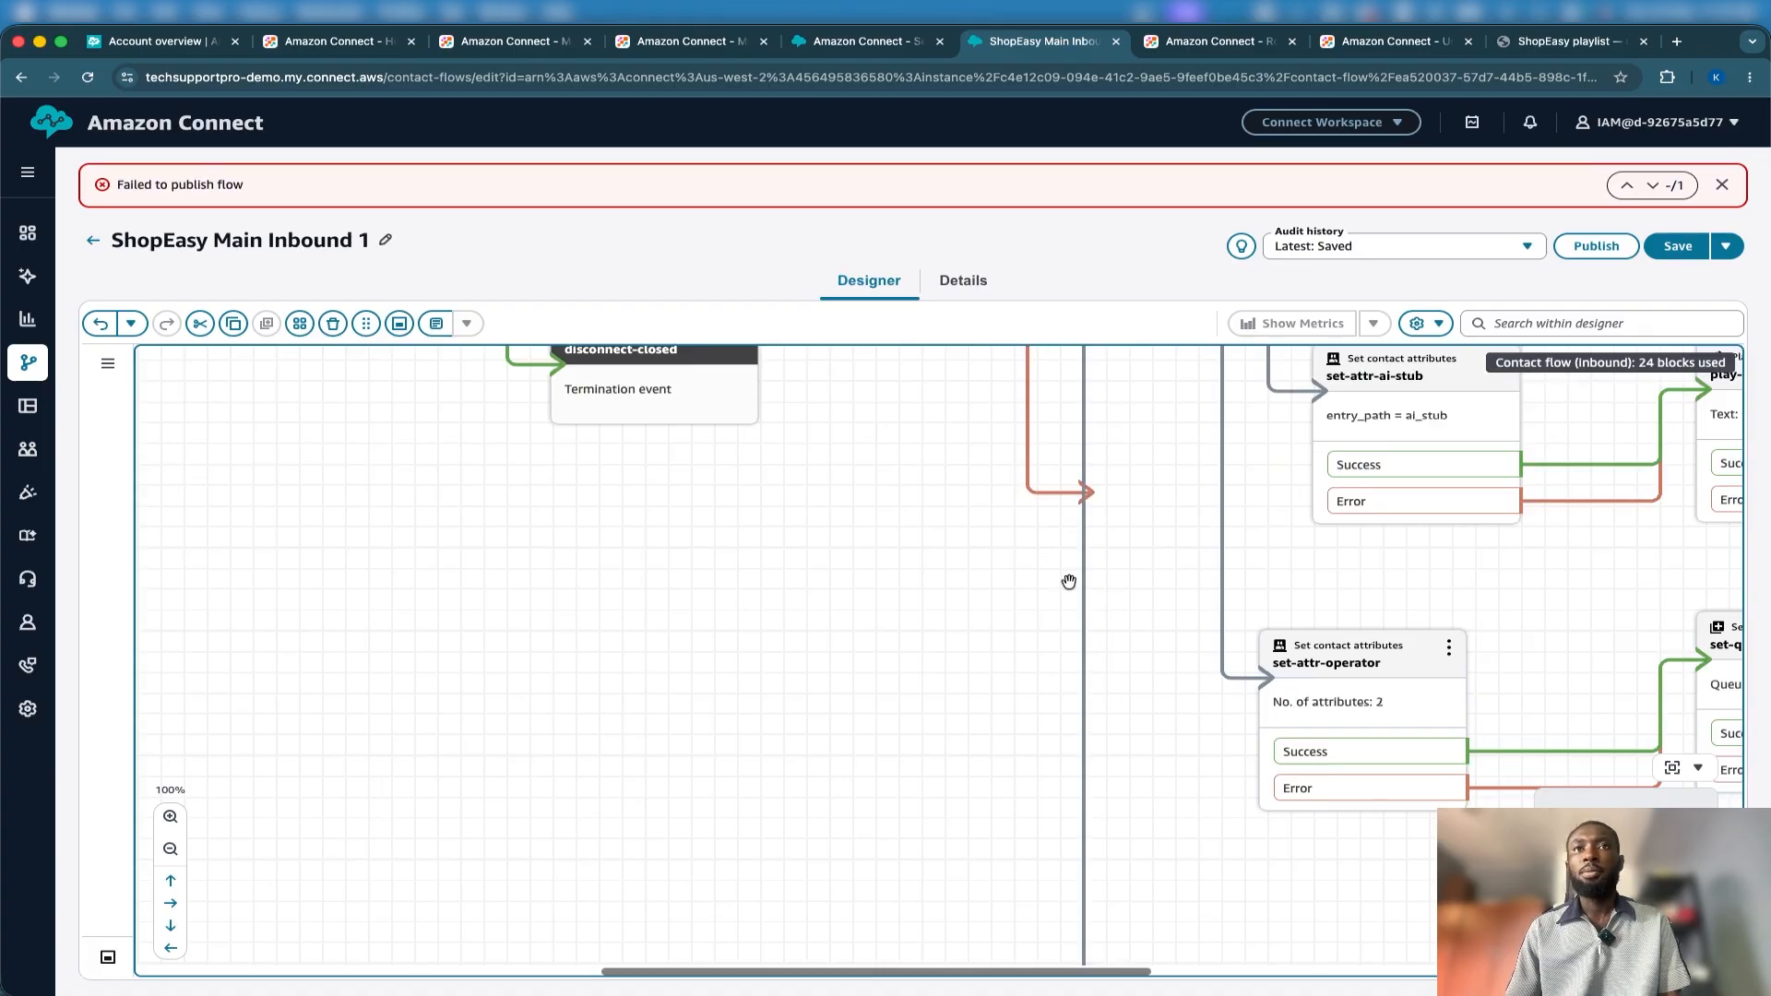
scroll(1033, 535, up, 5)
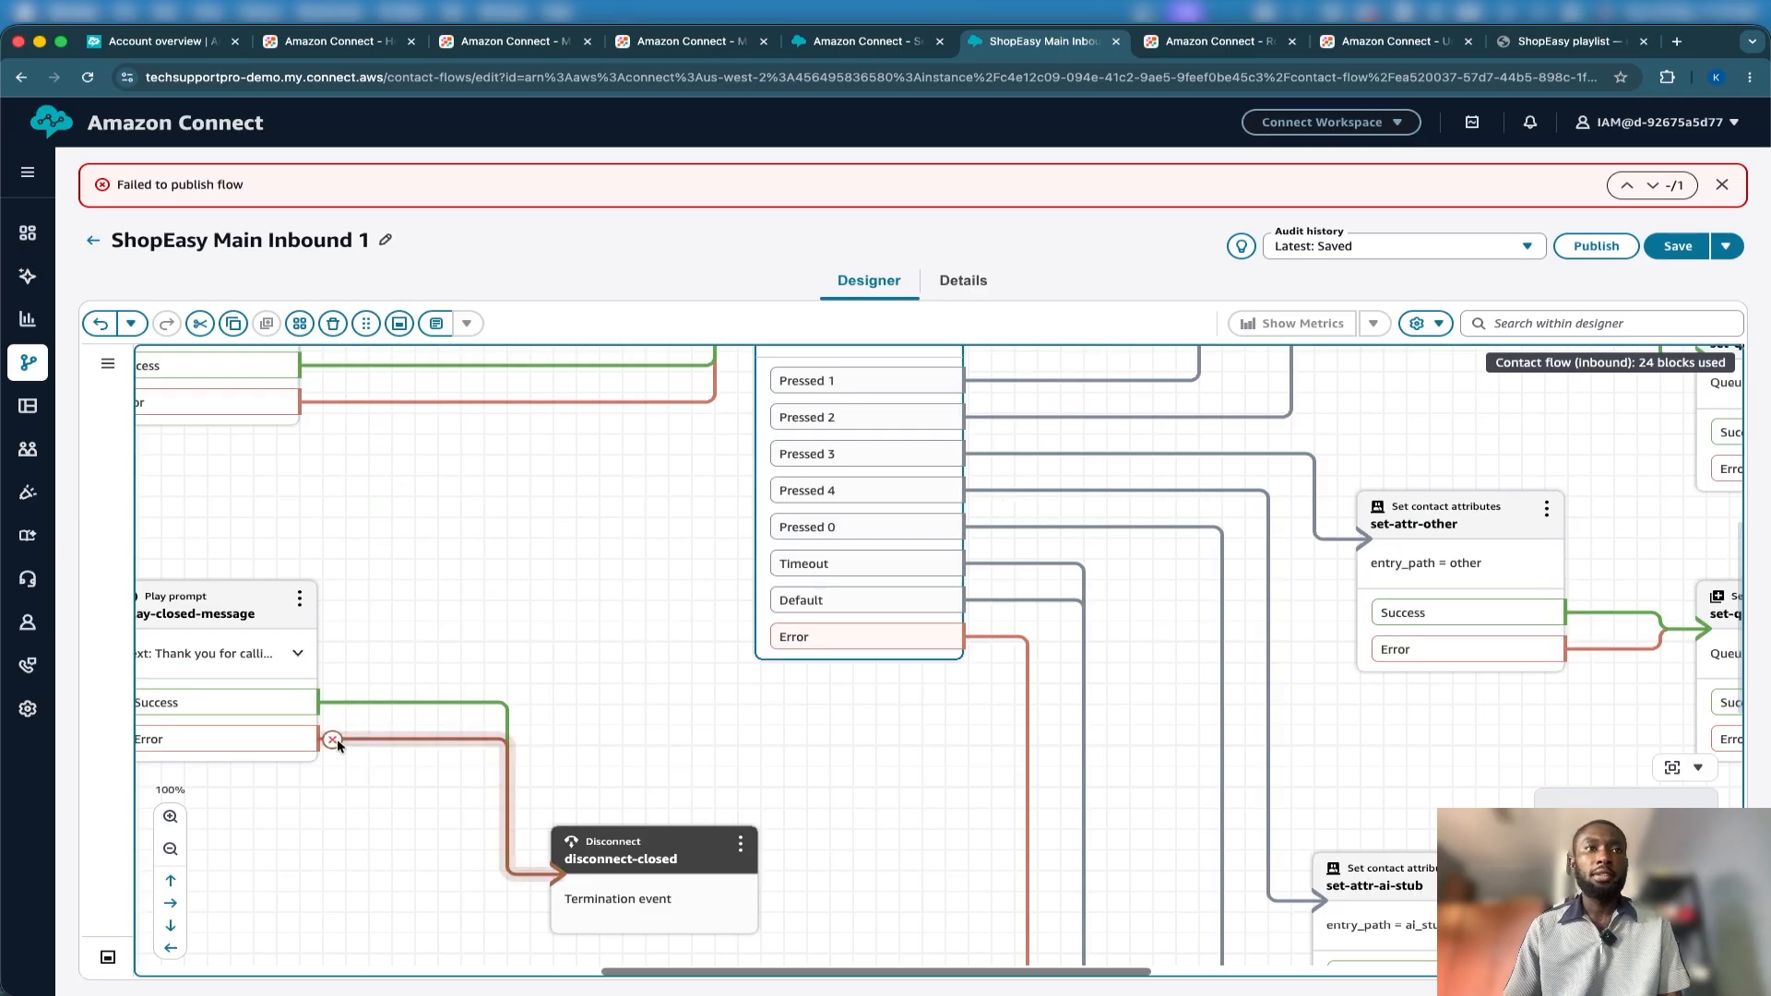
click(171, 849)
click(171, 848)
click(171, 849)
click(171, 849)
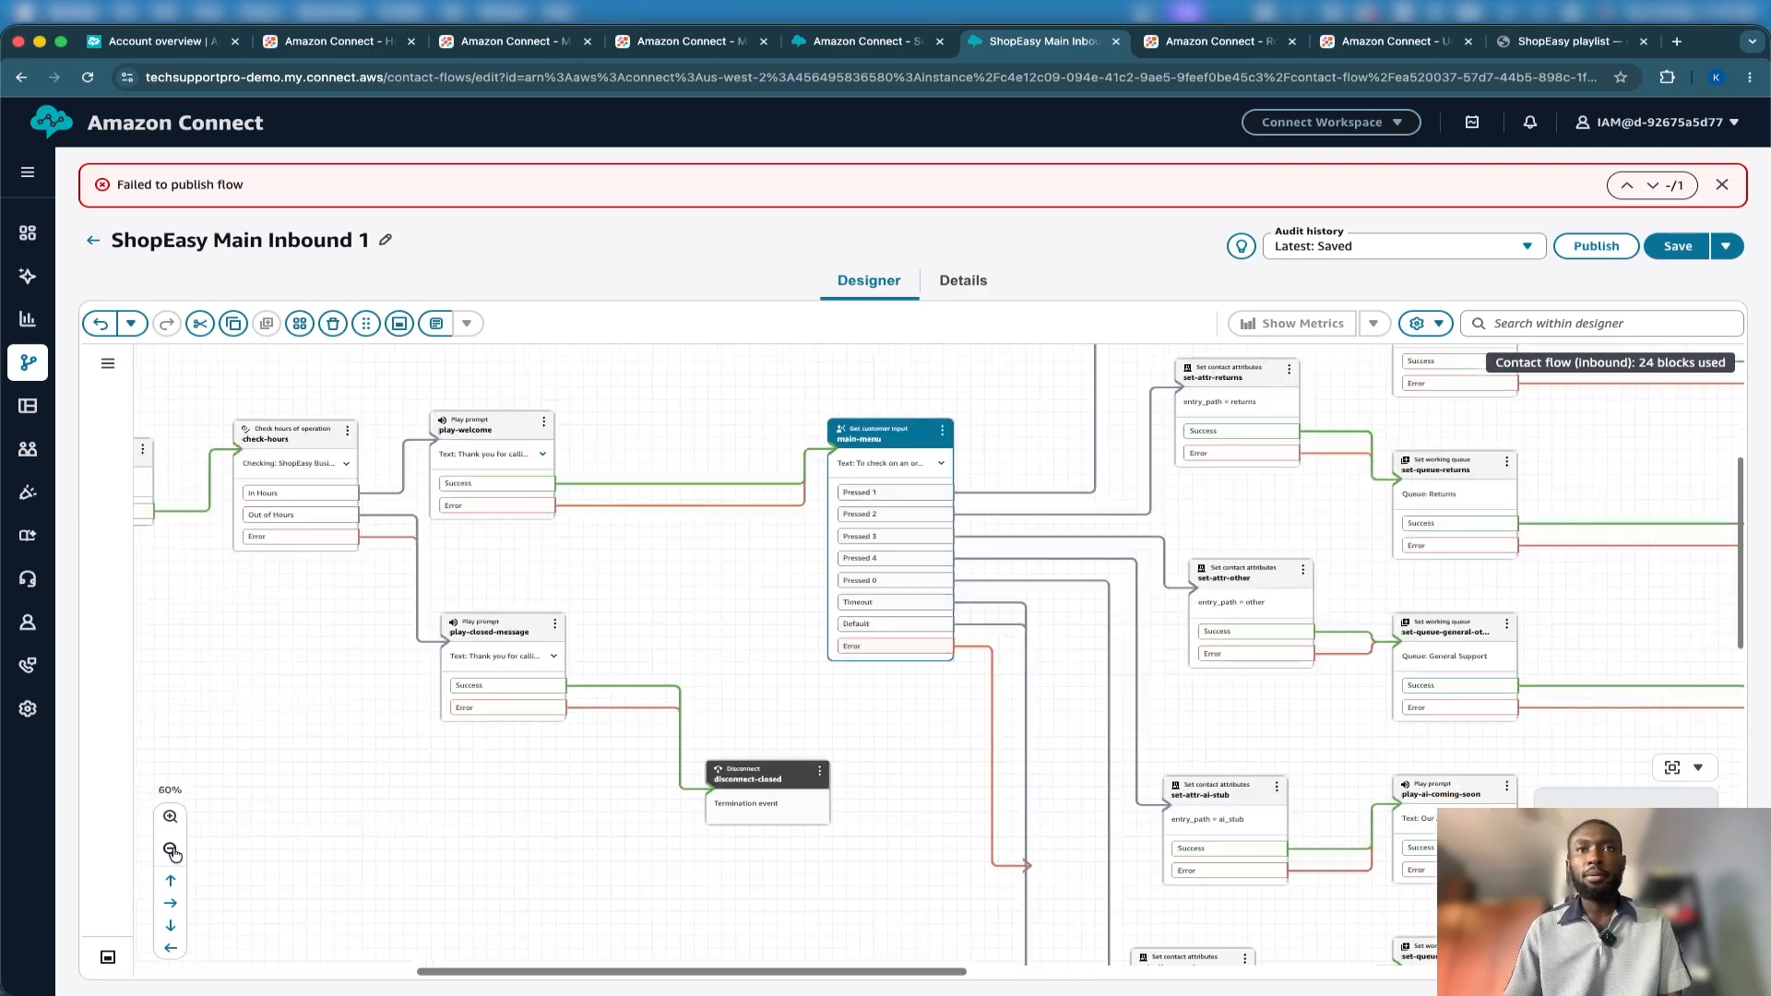
click(965, 643)
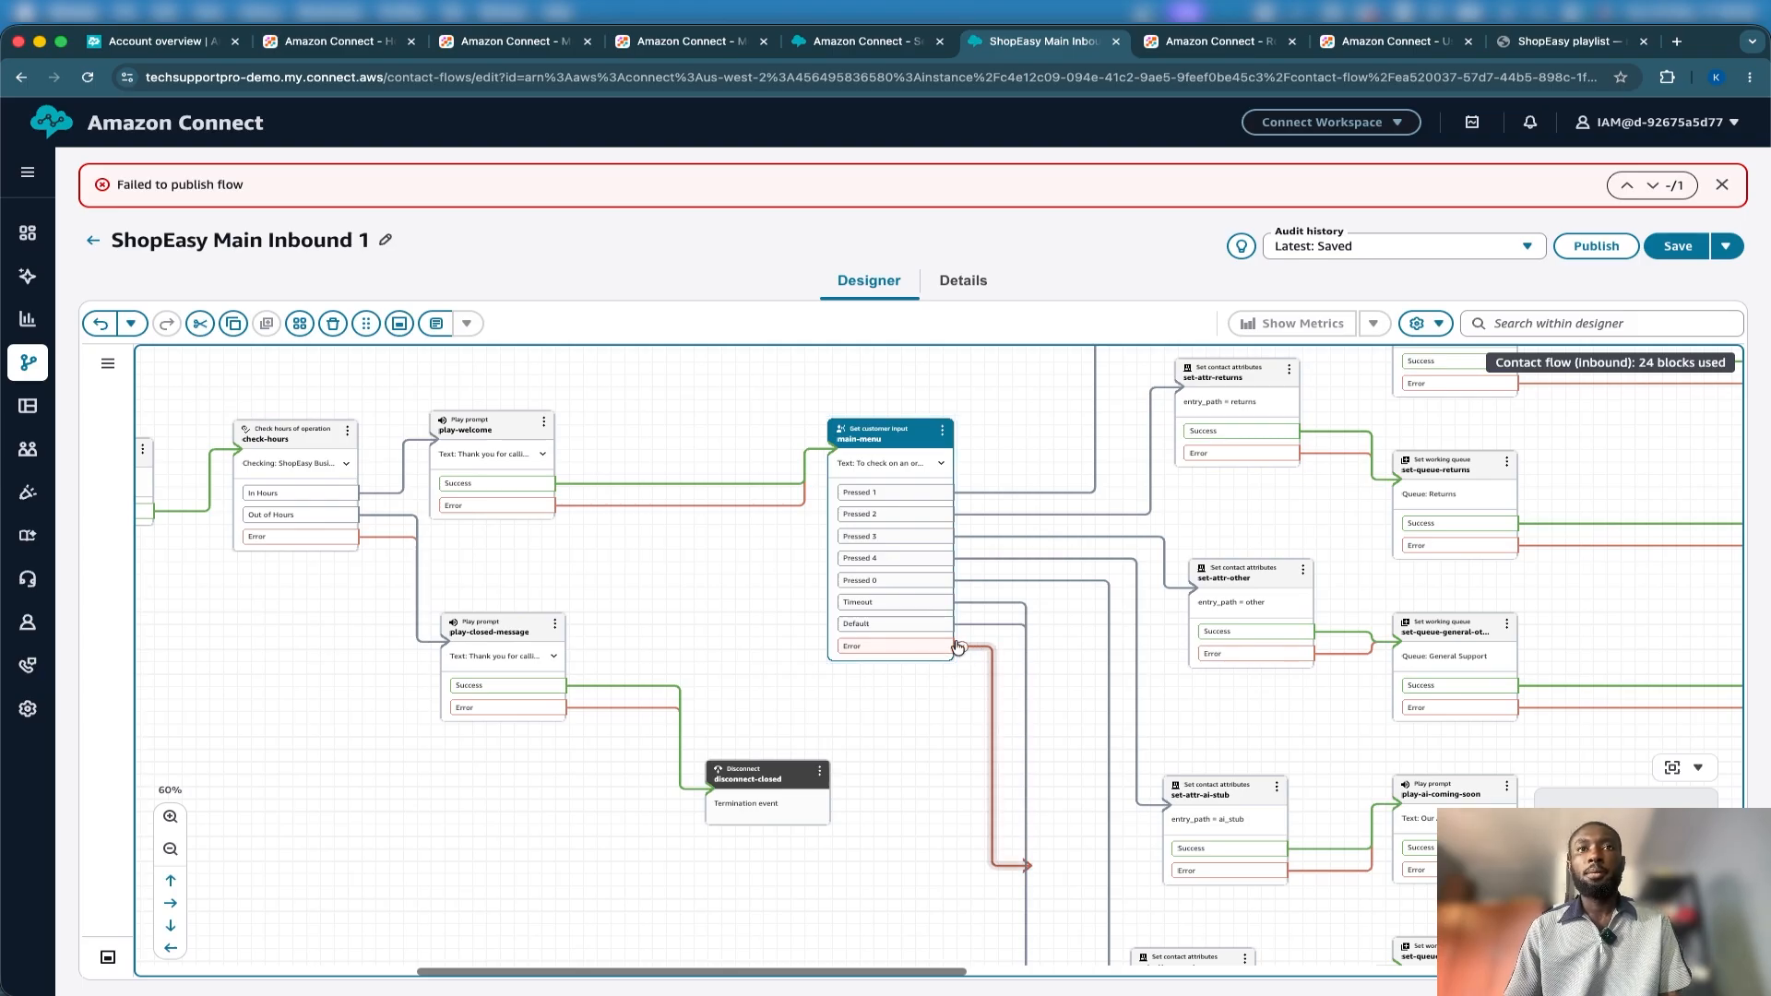
Connect the main-menu block's Error branch to the same prompt block that its Timeout and Default branches lead to.
scroll(962, 645, down, 3)
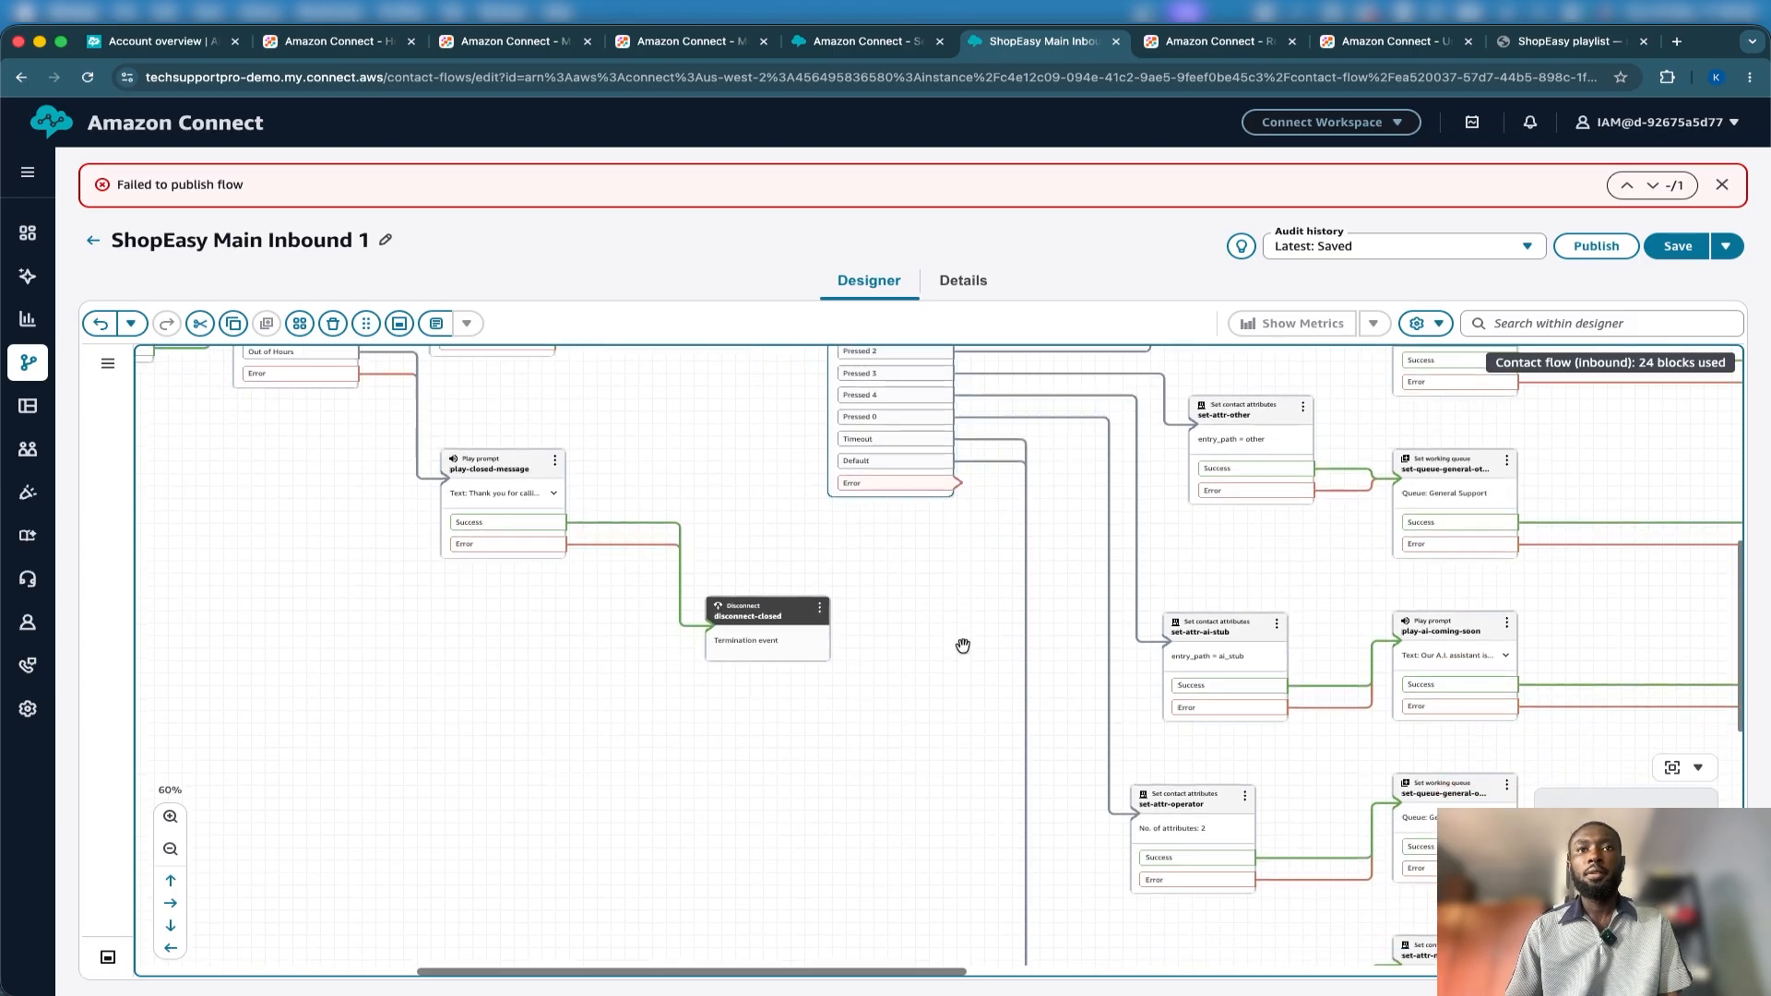
click(170, 849)
click(170, 849)
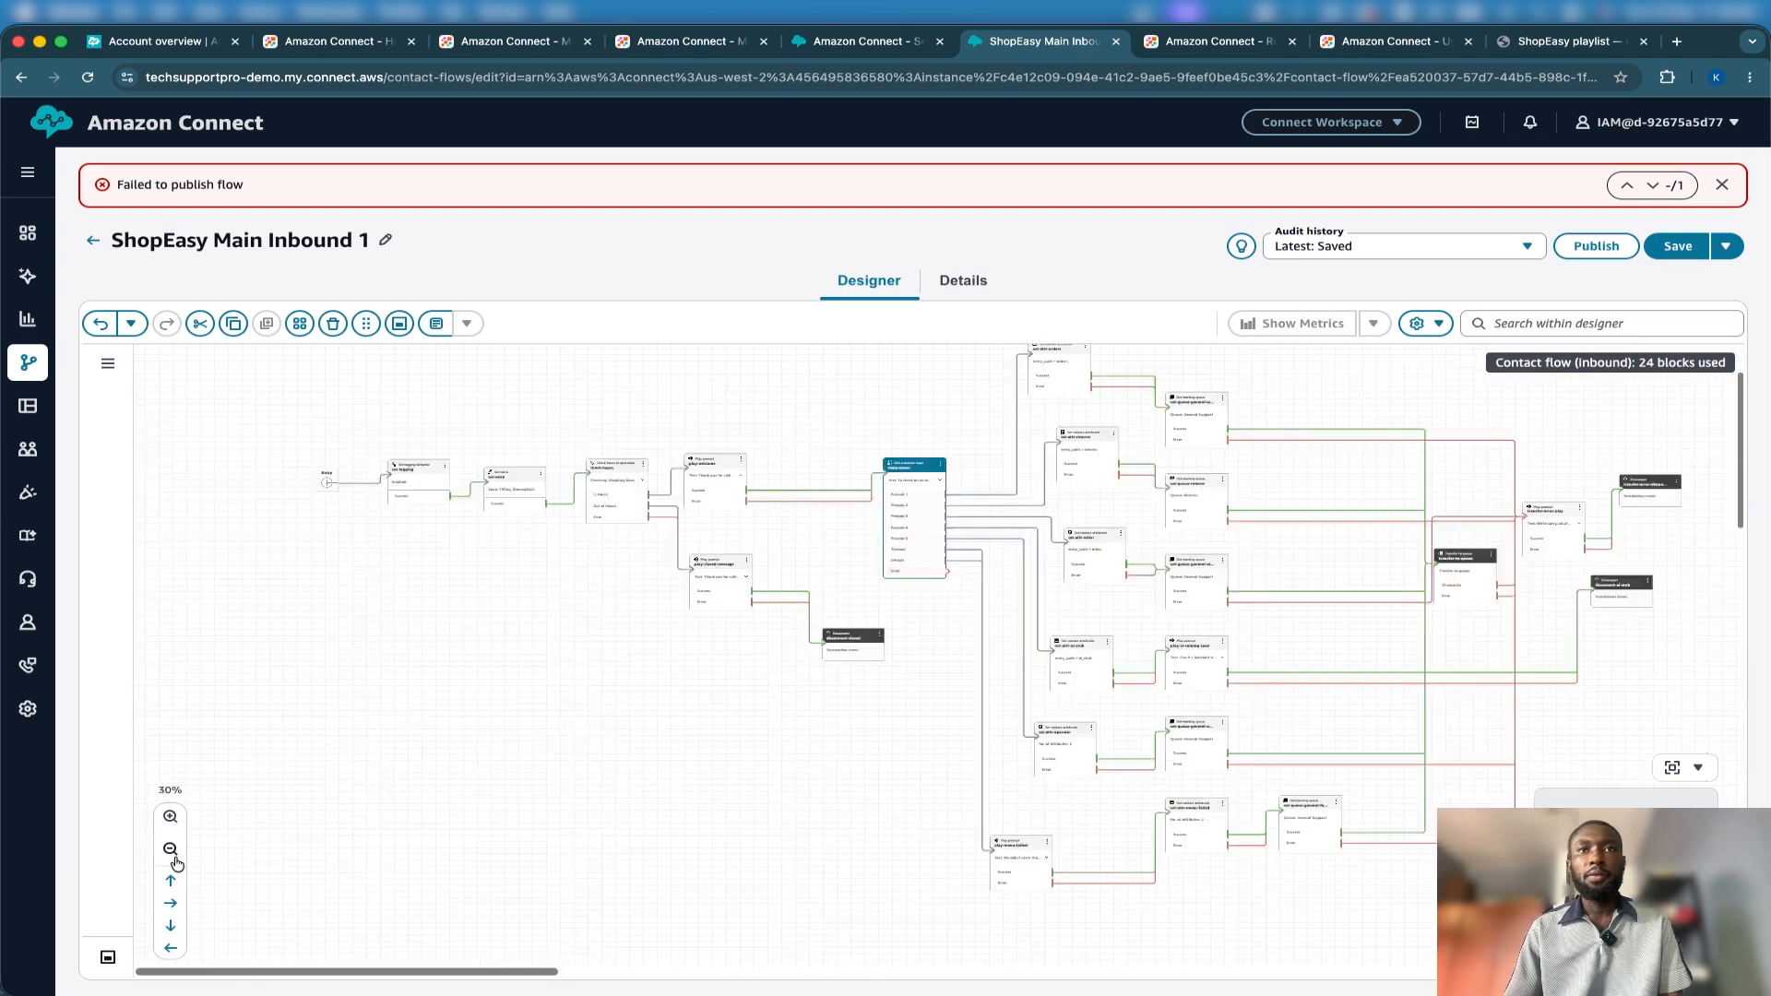
drag(941, 569, 1023, 869)
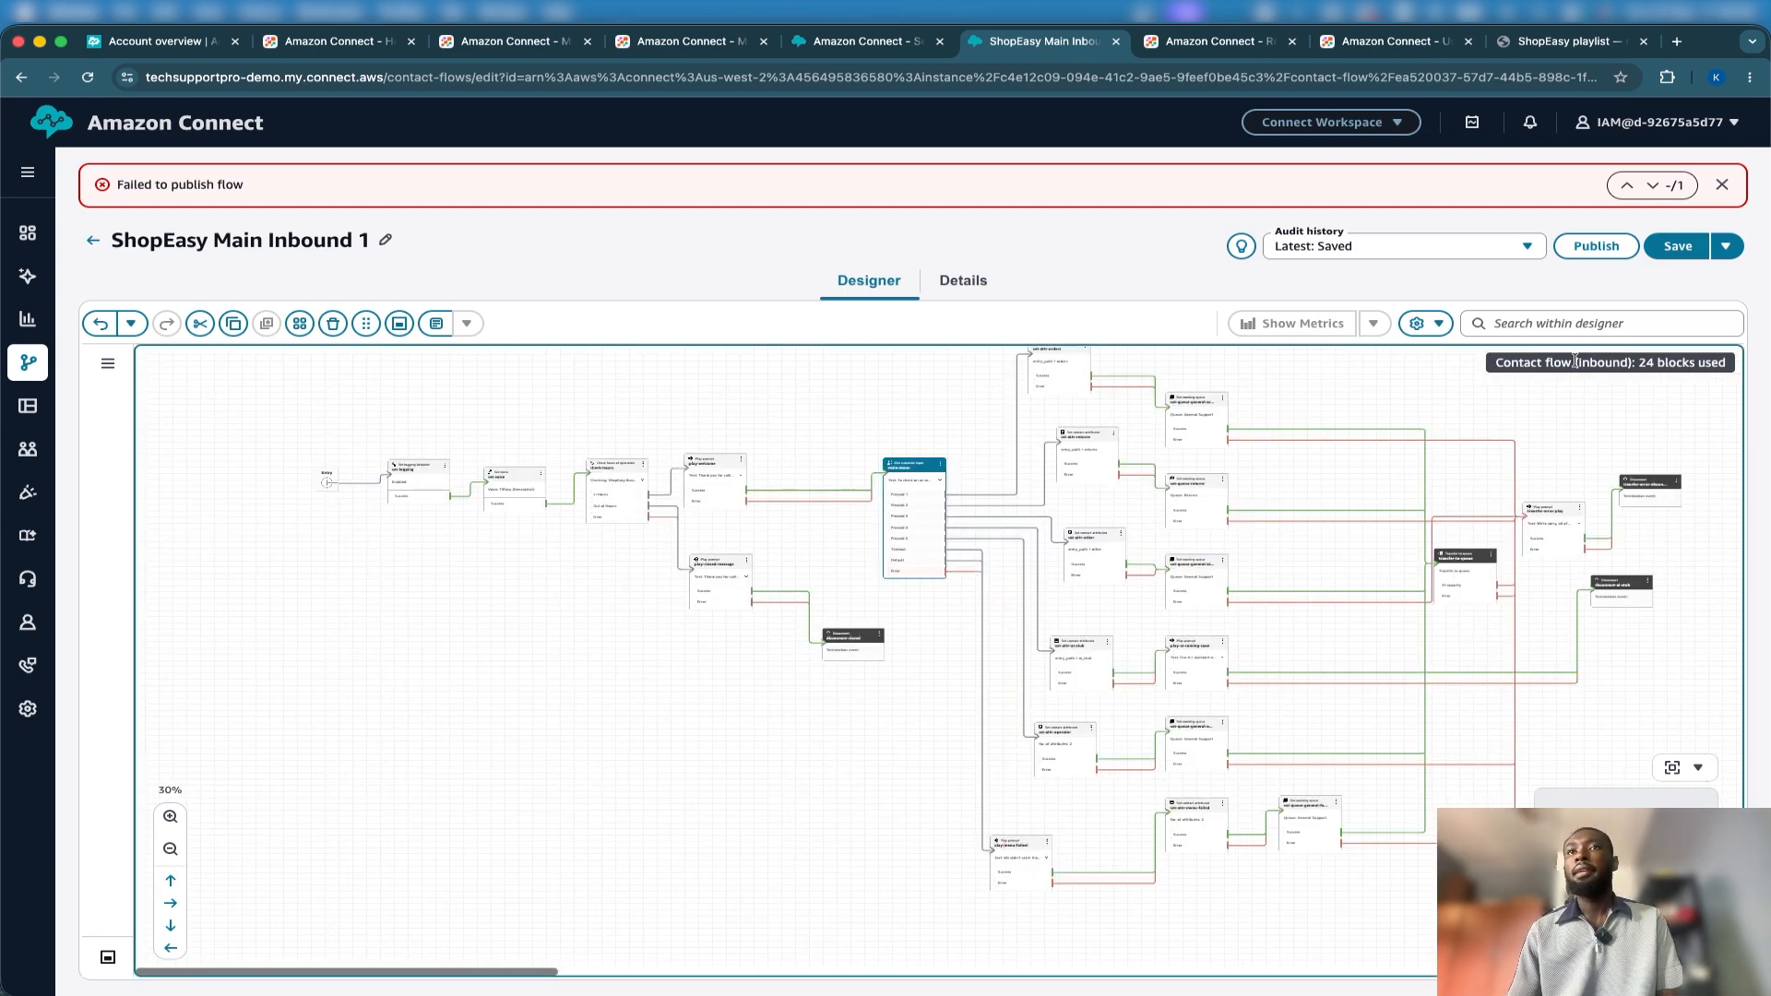
Publish the ShopEasy Main Inbound 1 flow, and repeat the publish once more.
click(1597, 249)
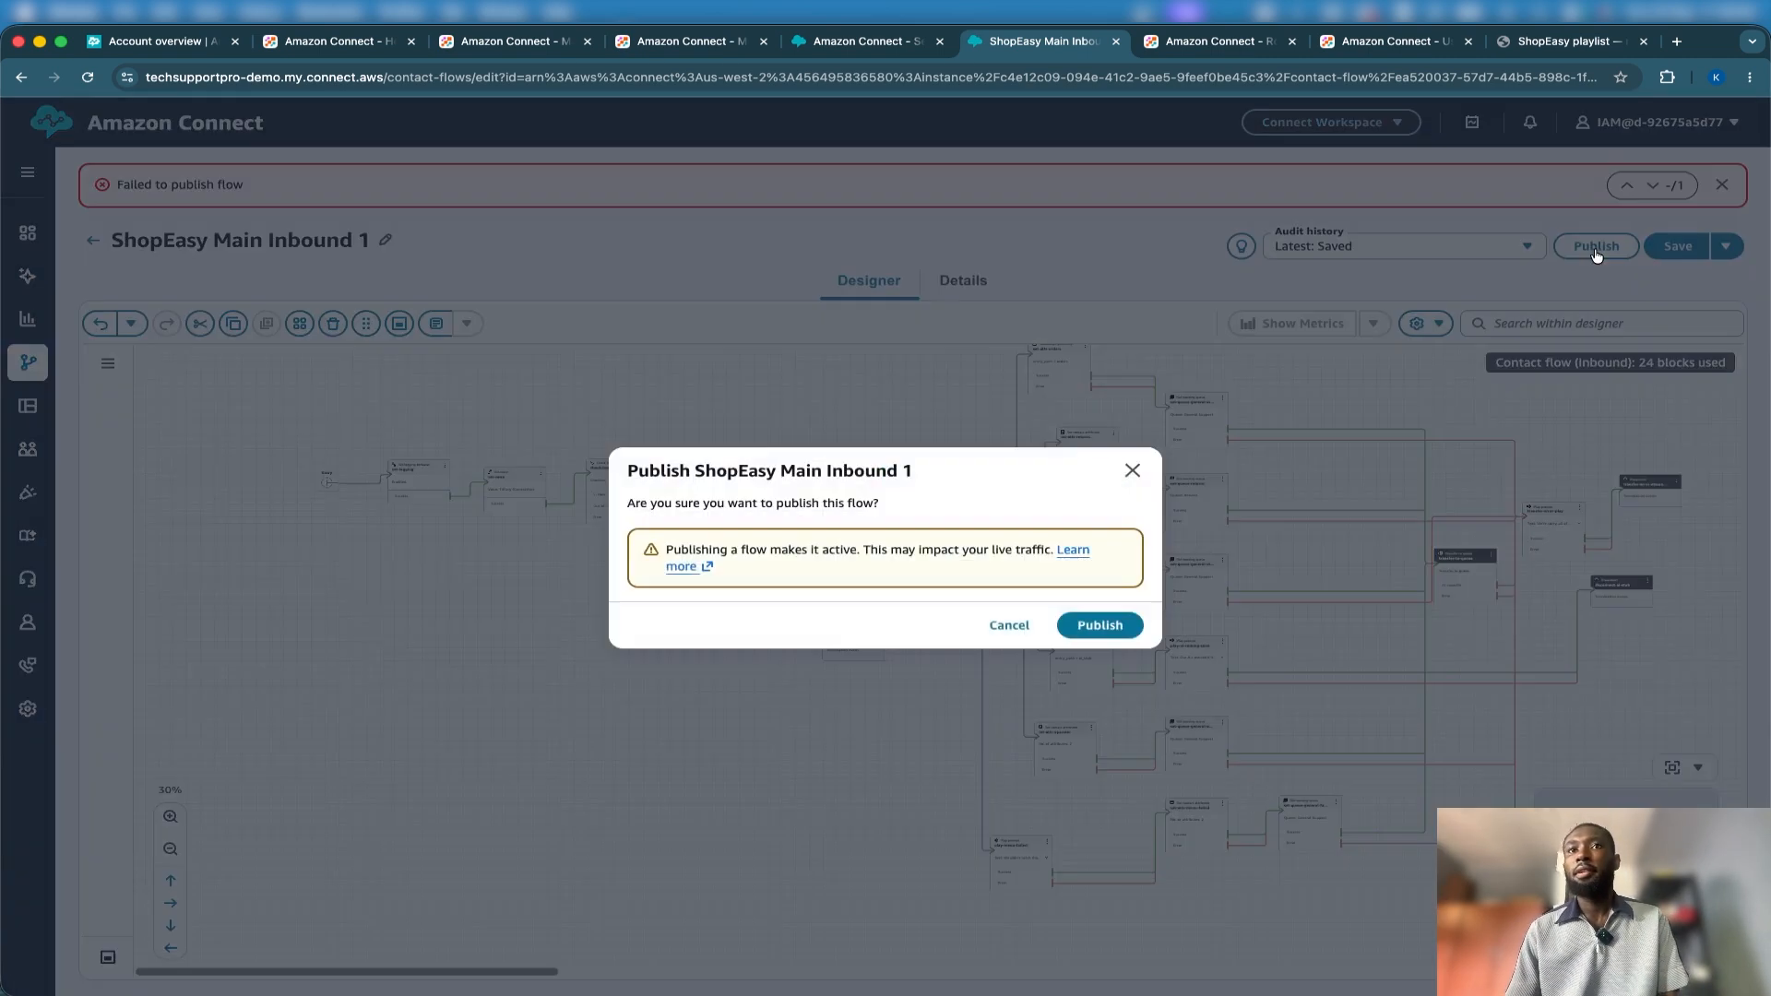
click(1099, 625)
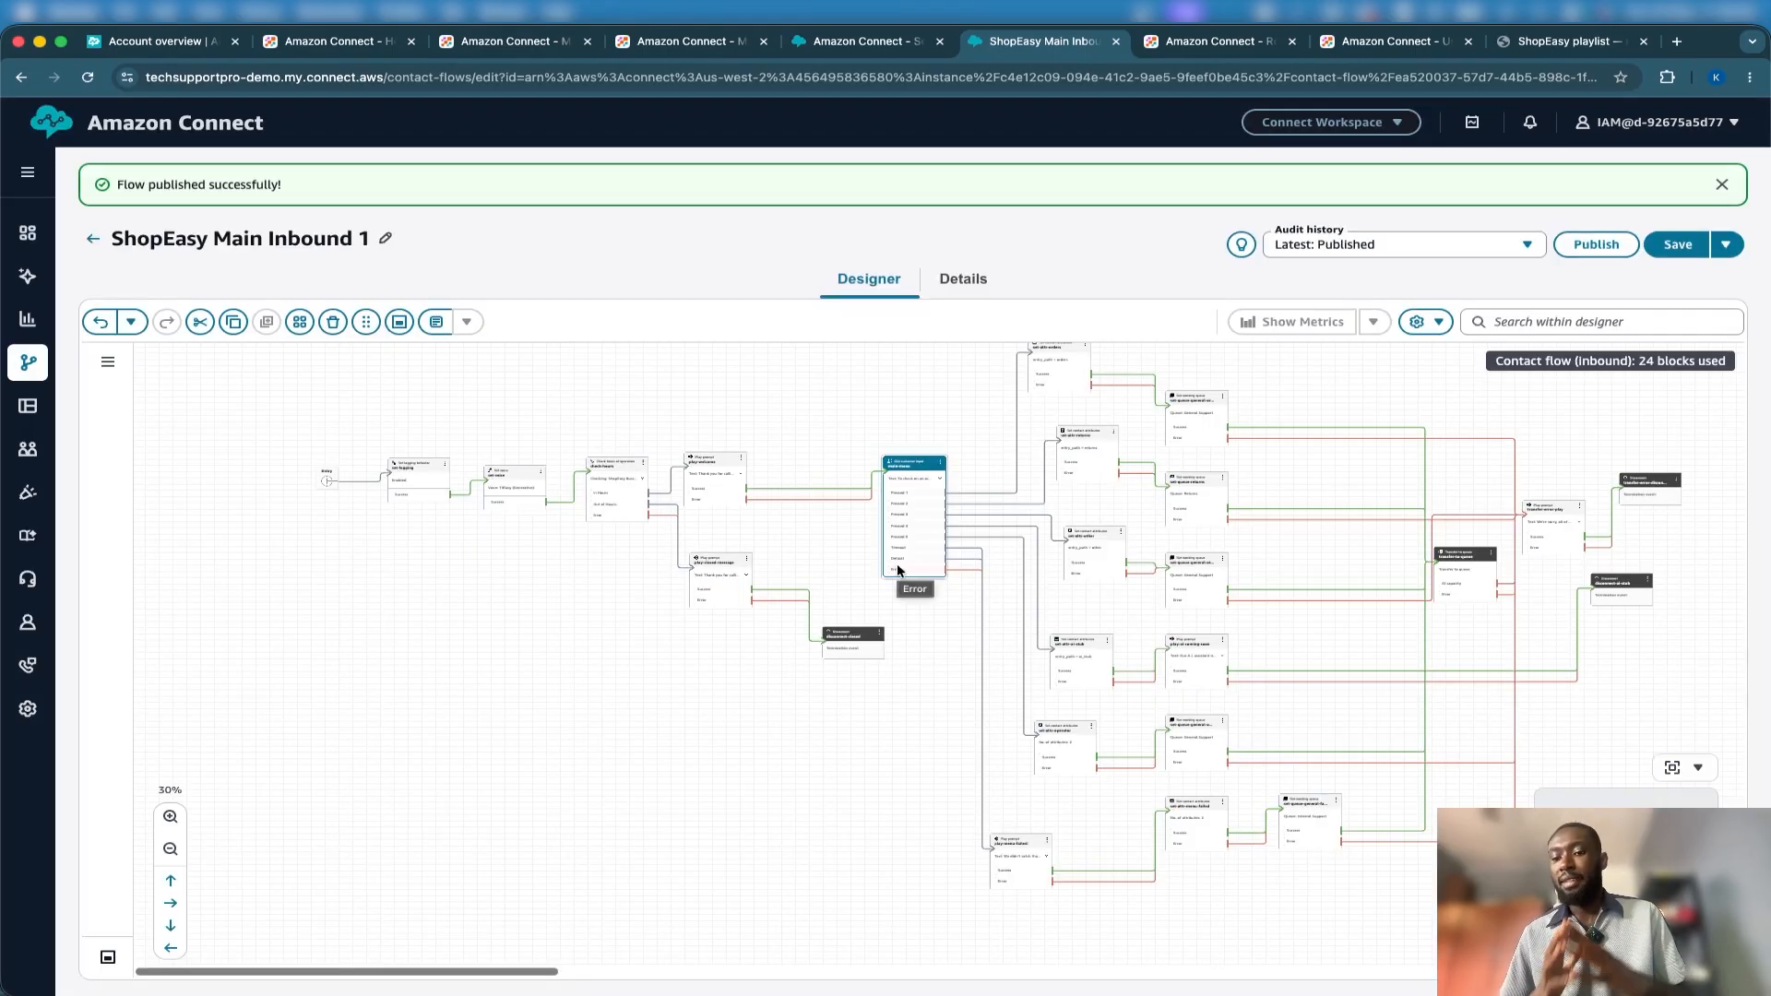
scroll(900, 571, right, 1)
scroll(900, 571, up, 1)
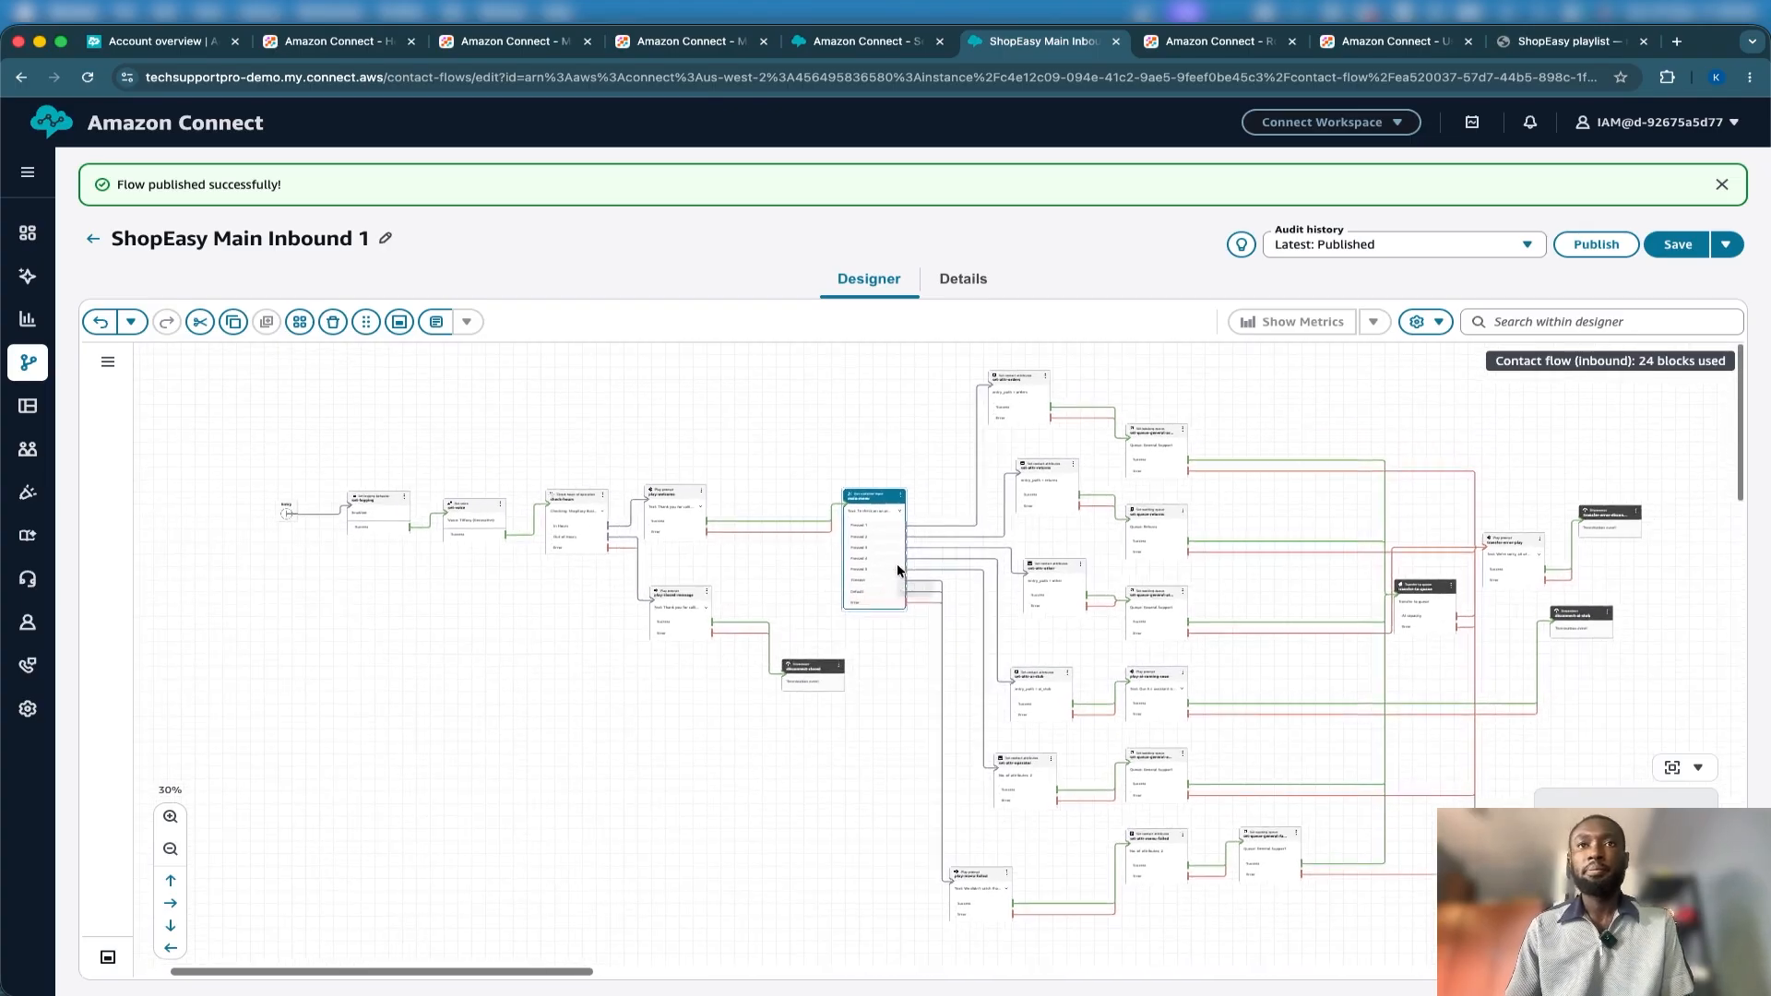
click(1594, 245)
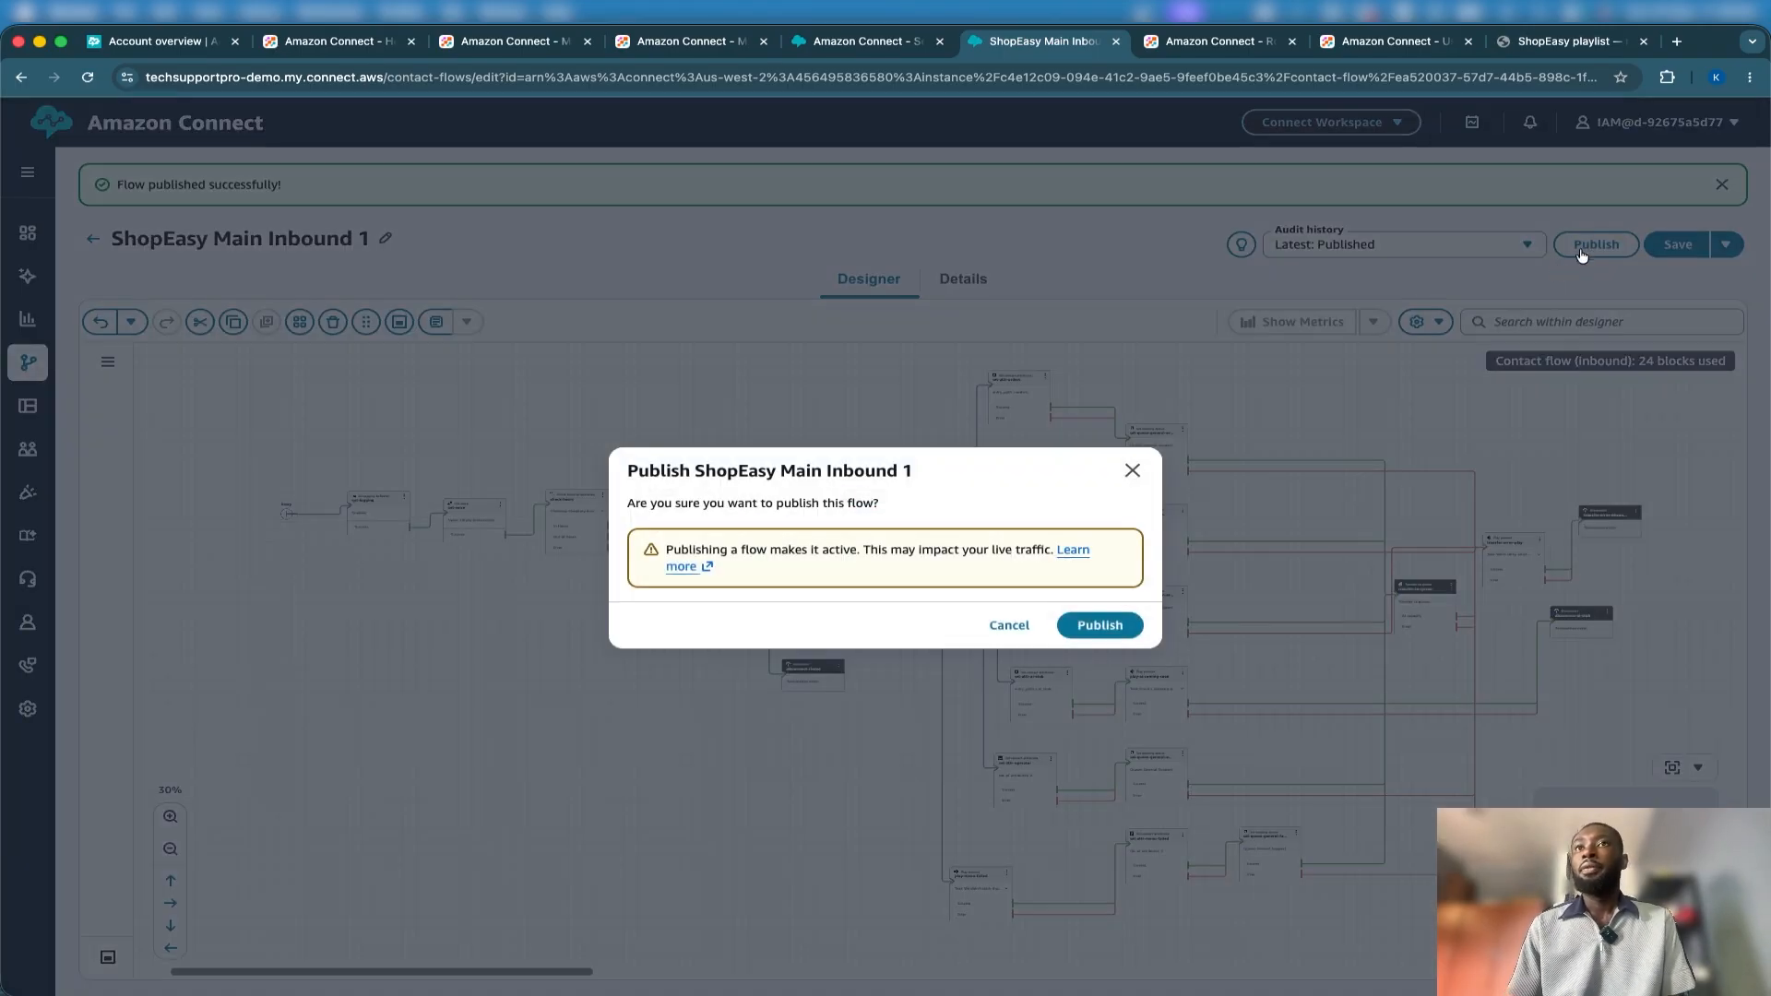
click(1117, 626)
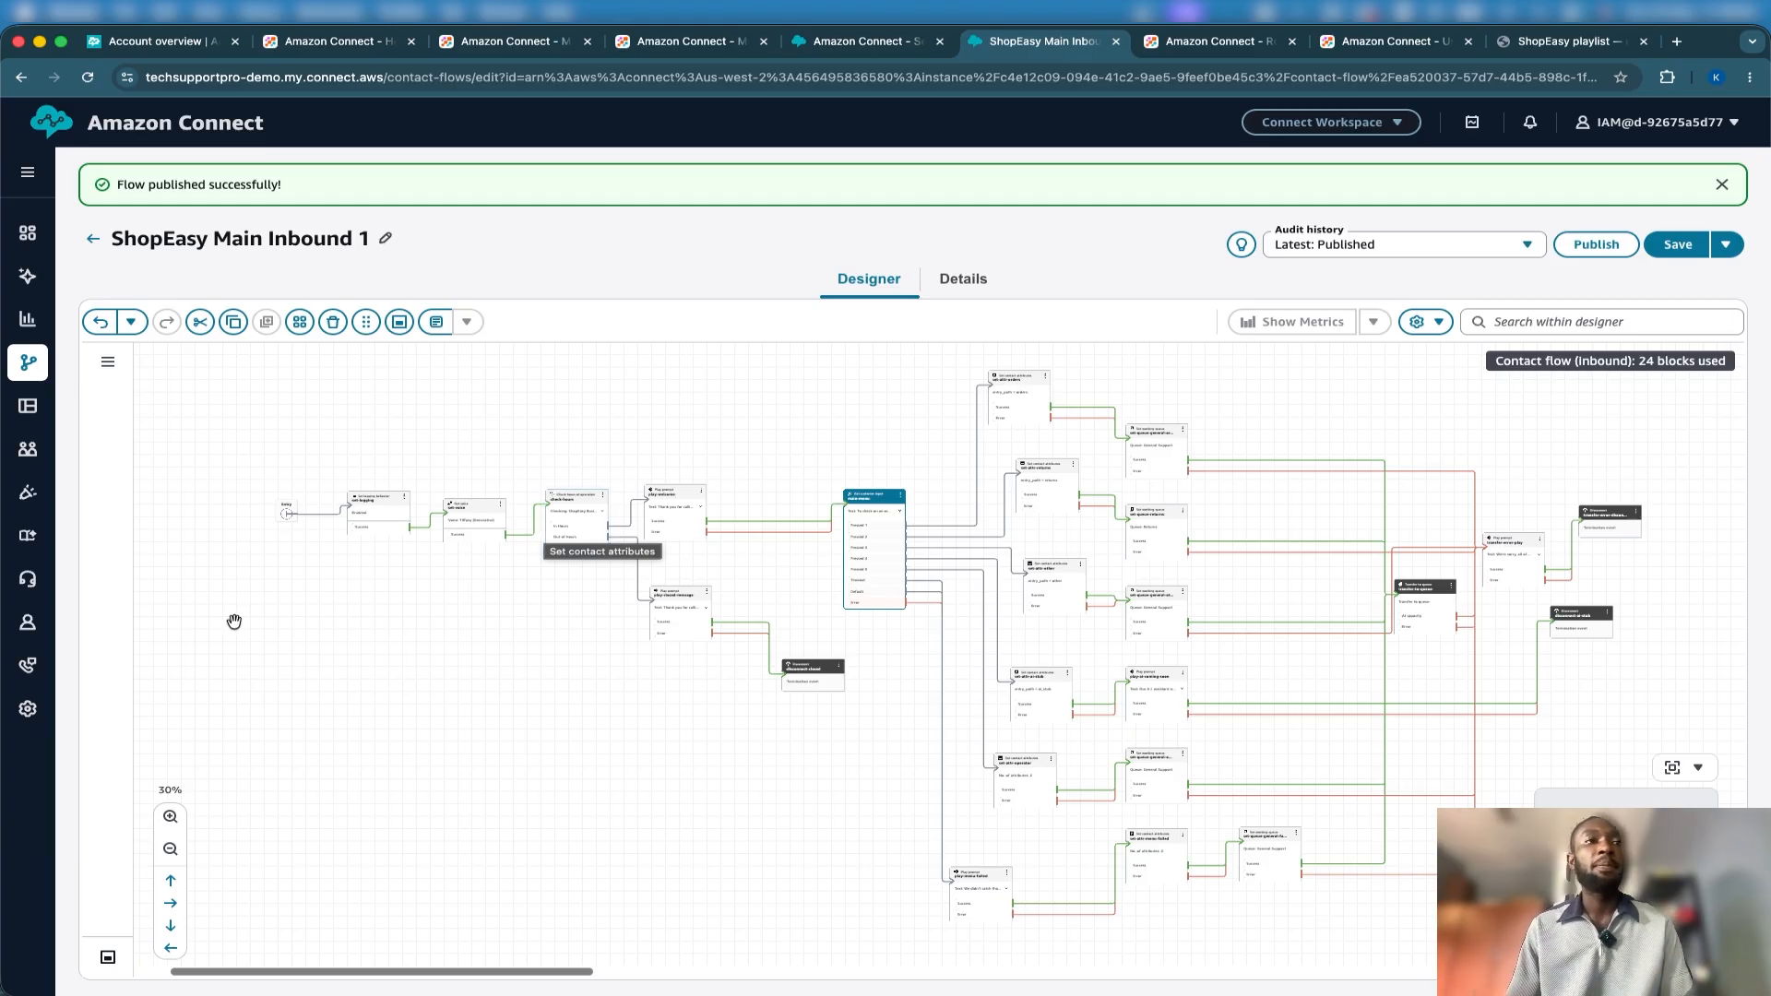
Open the Phone numbers page of the Channels section in a new browser tab and switch to it.
mouse_move(30, 683)
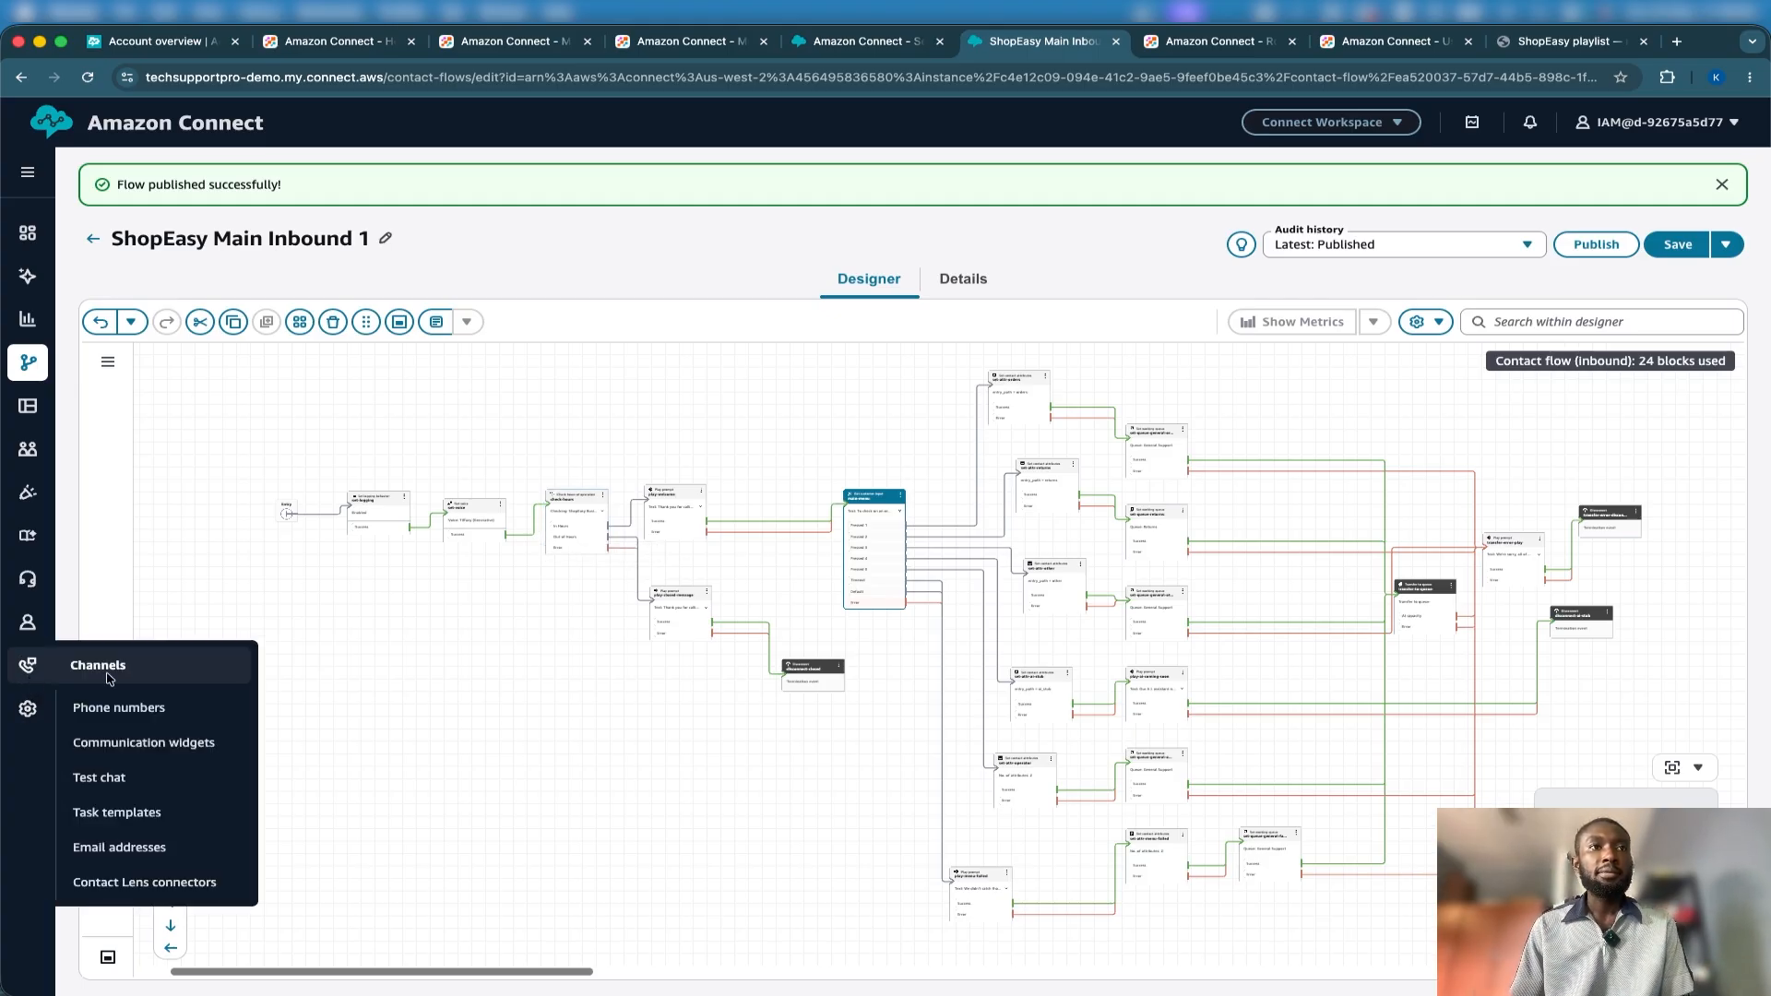
right_click(115, 704)
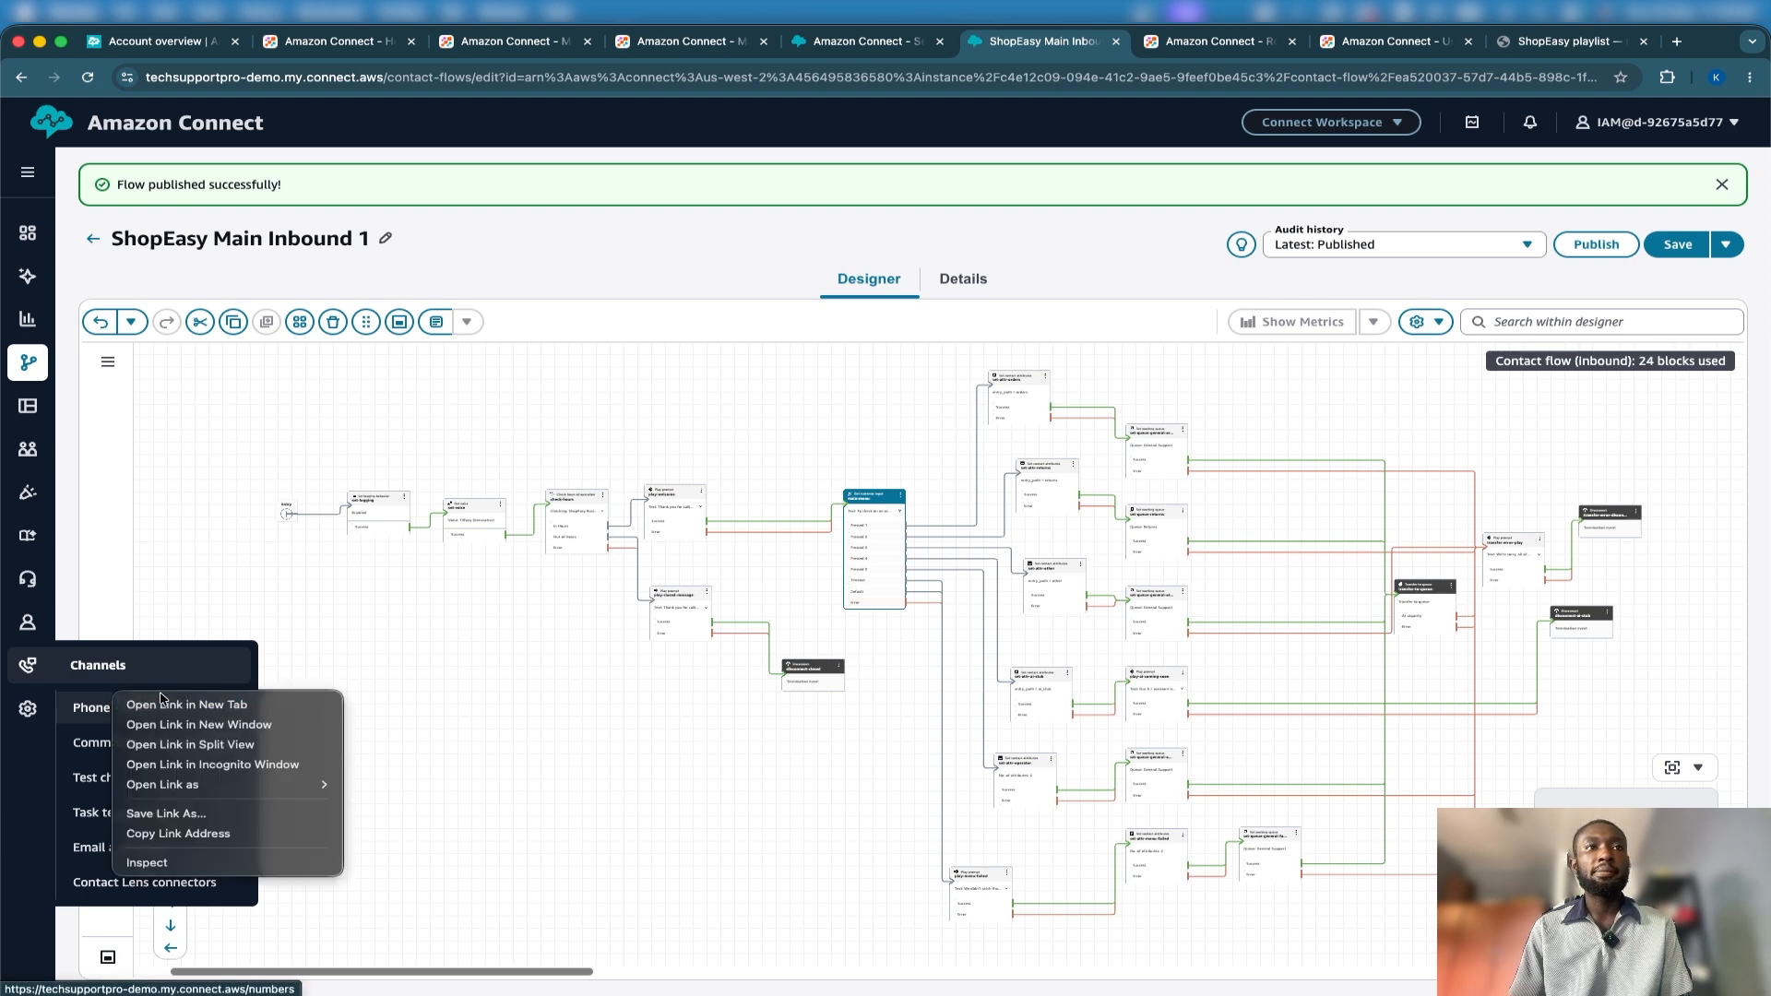
click(152, 705)
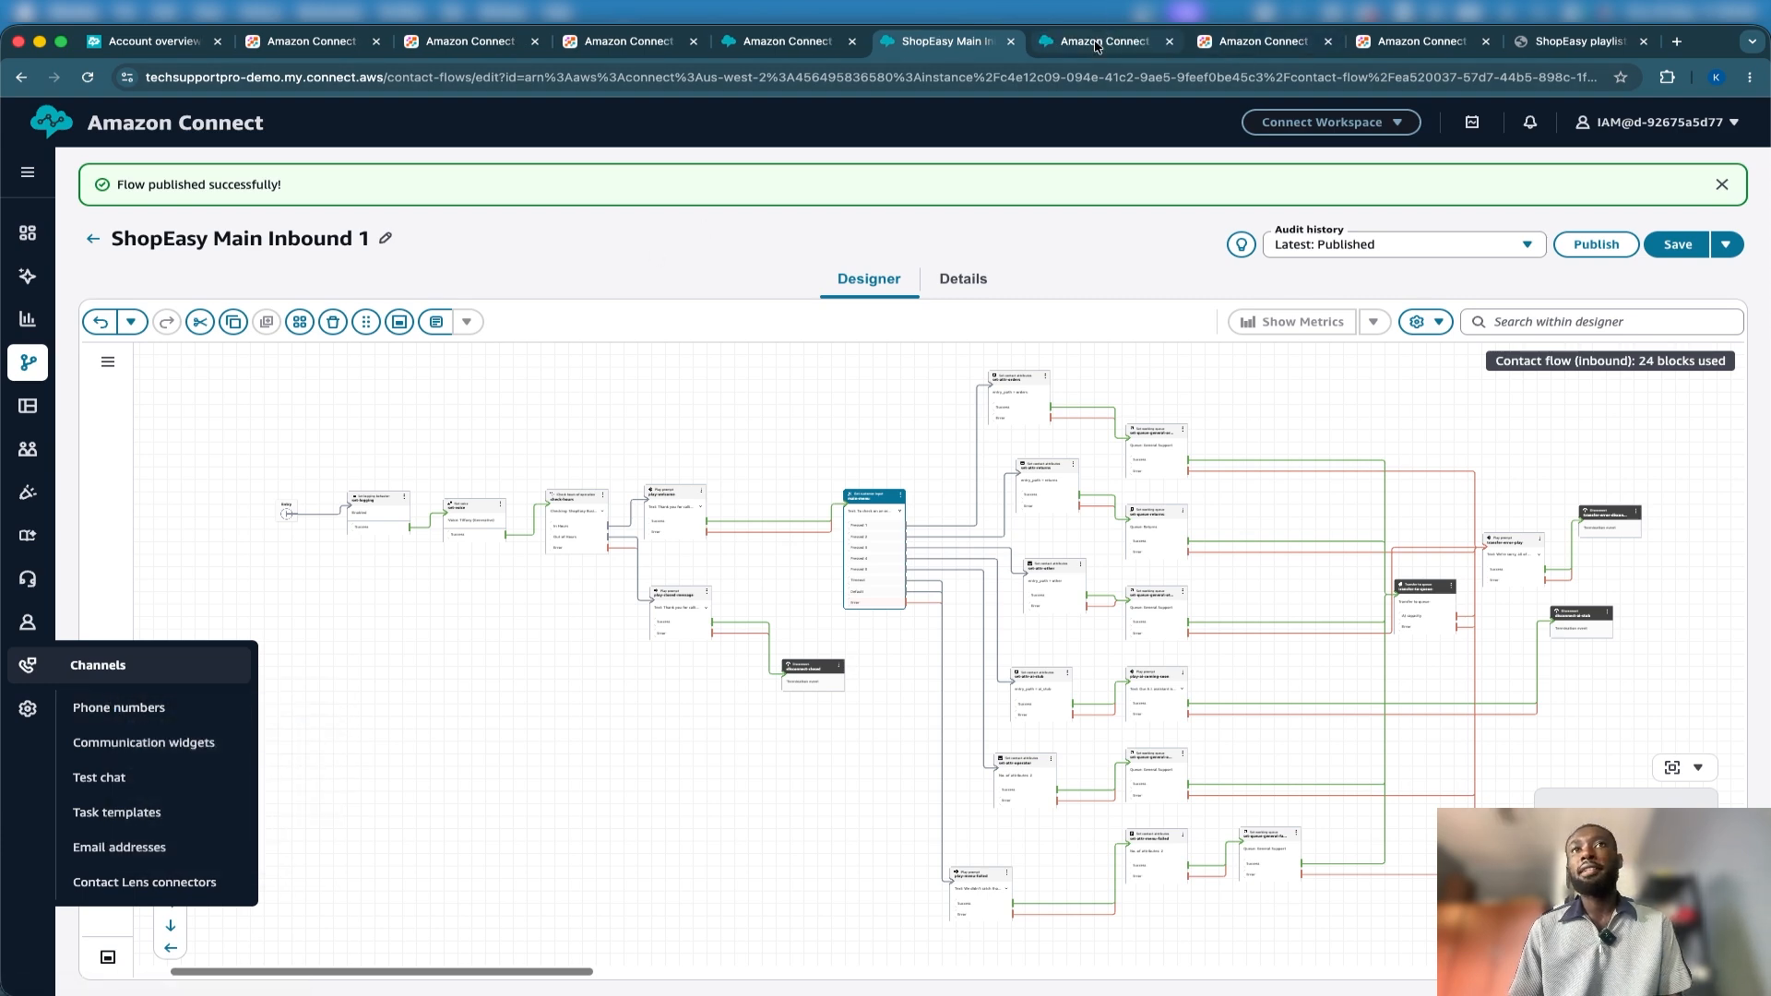
click(1102, 41)
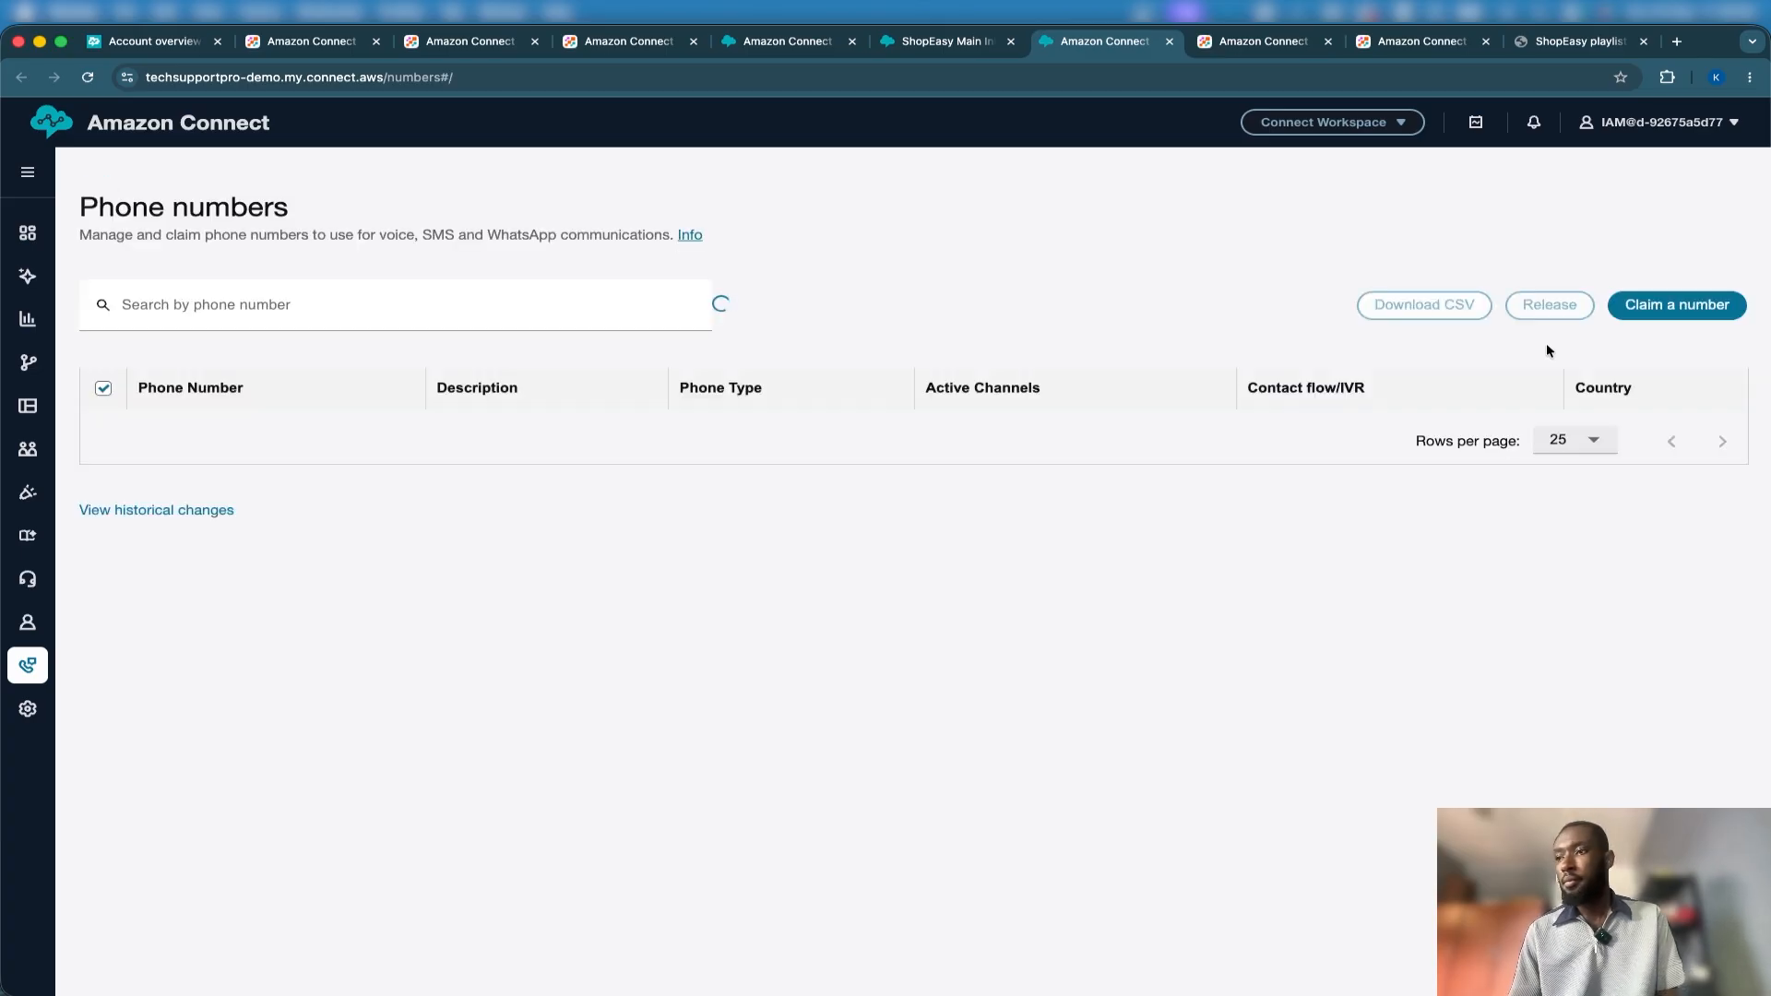
Examine the form for claiming a voice number, including the DID option and its country list, and cancel the claim.
click(1671, 309)
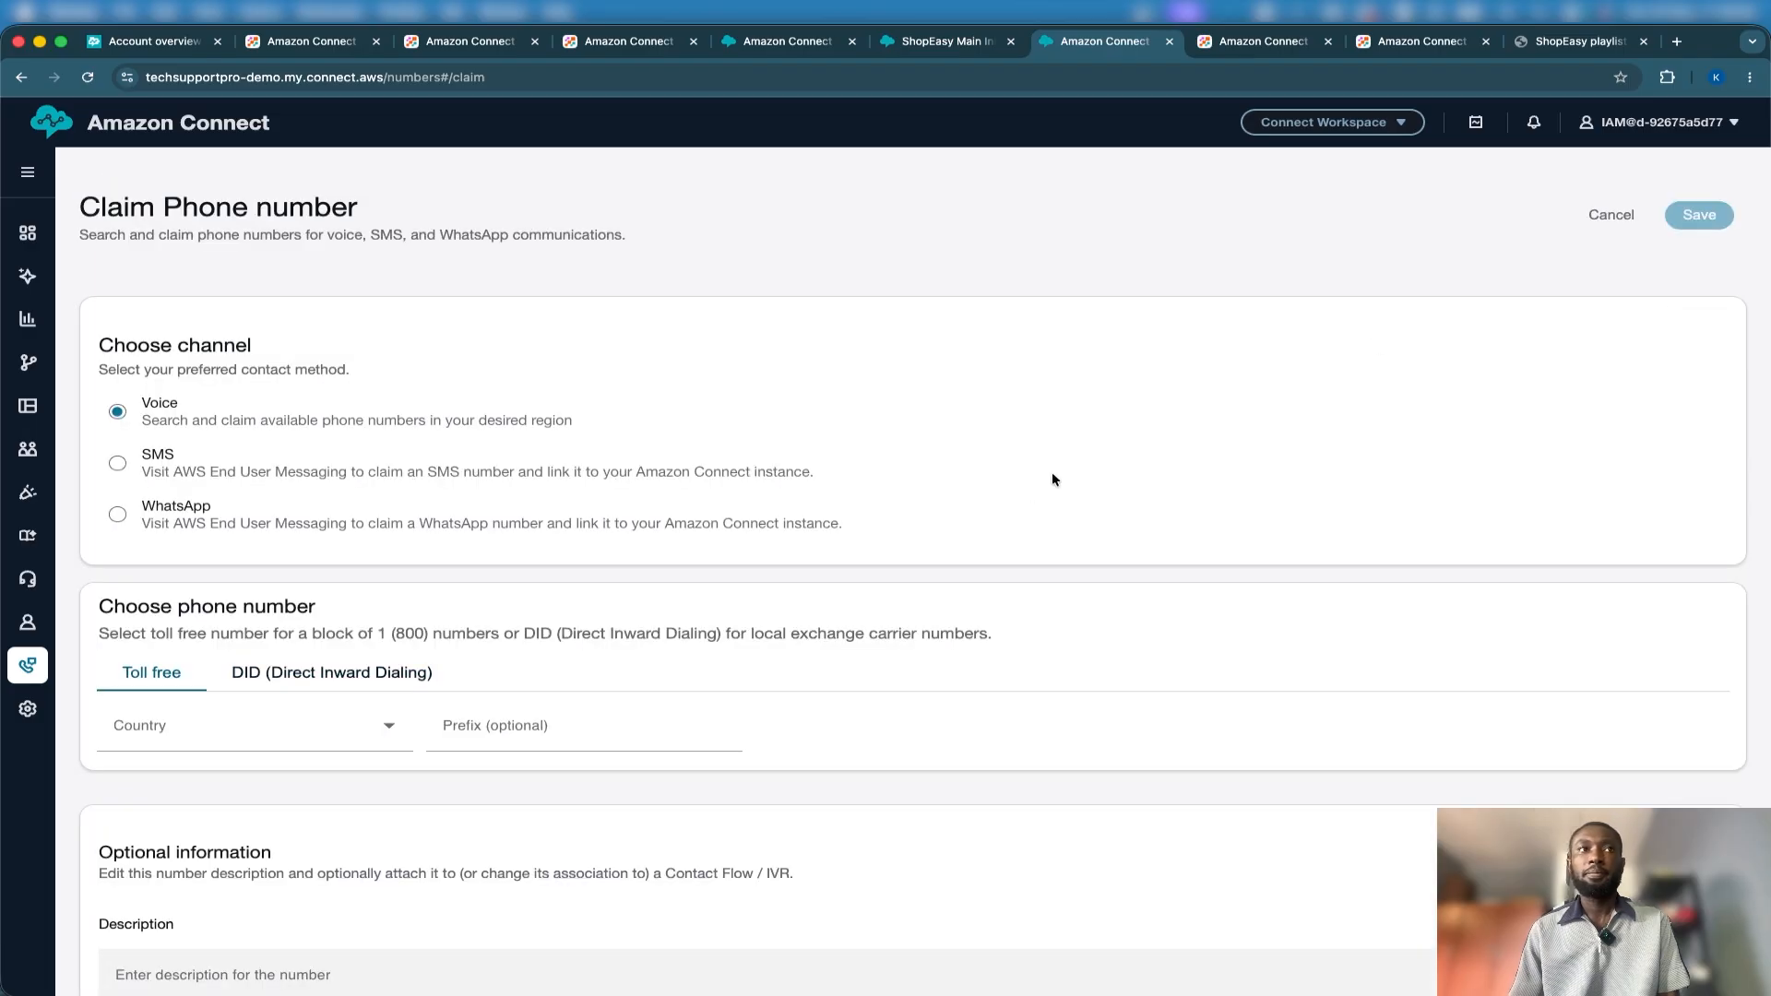
scroll(850, 543, down, 1)
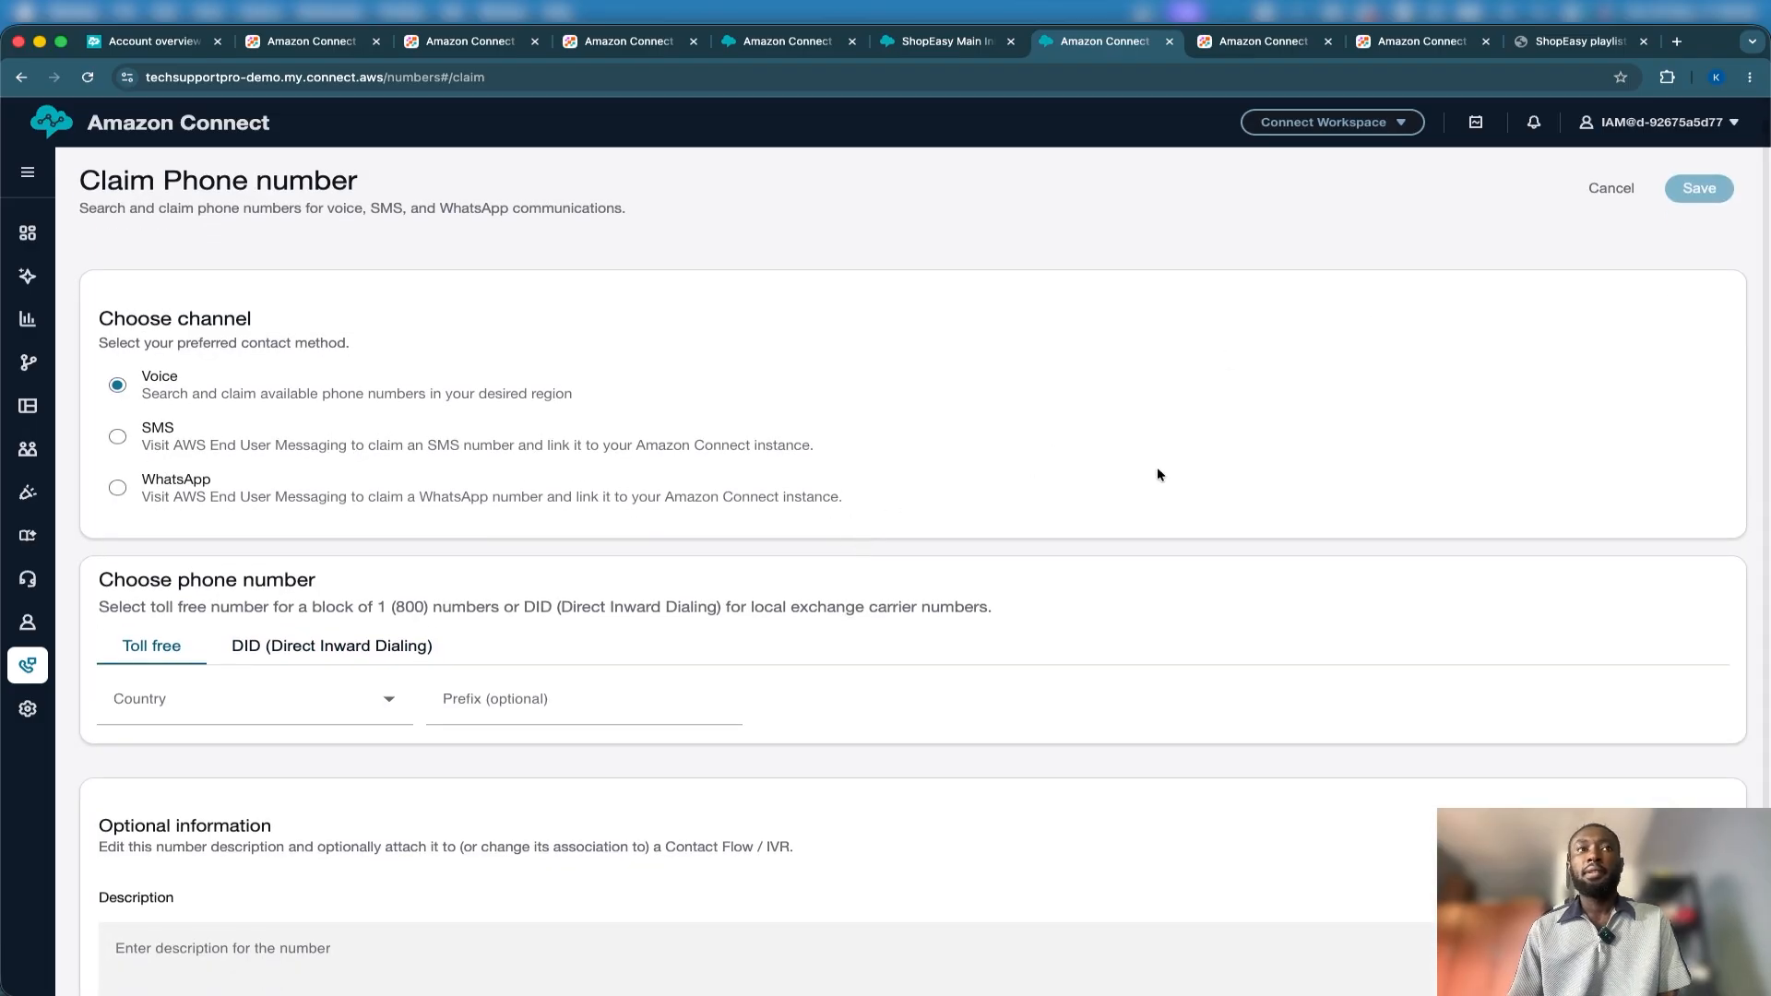
scroll(1157, 467, down, 4)
scroll(307, 447, up, 3)
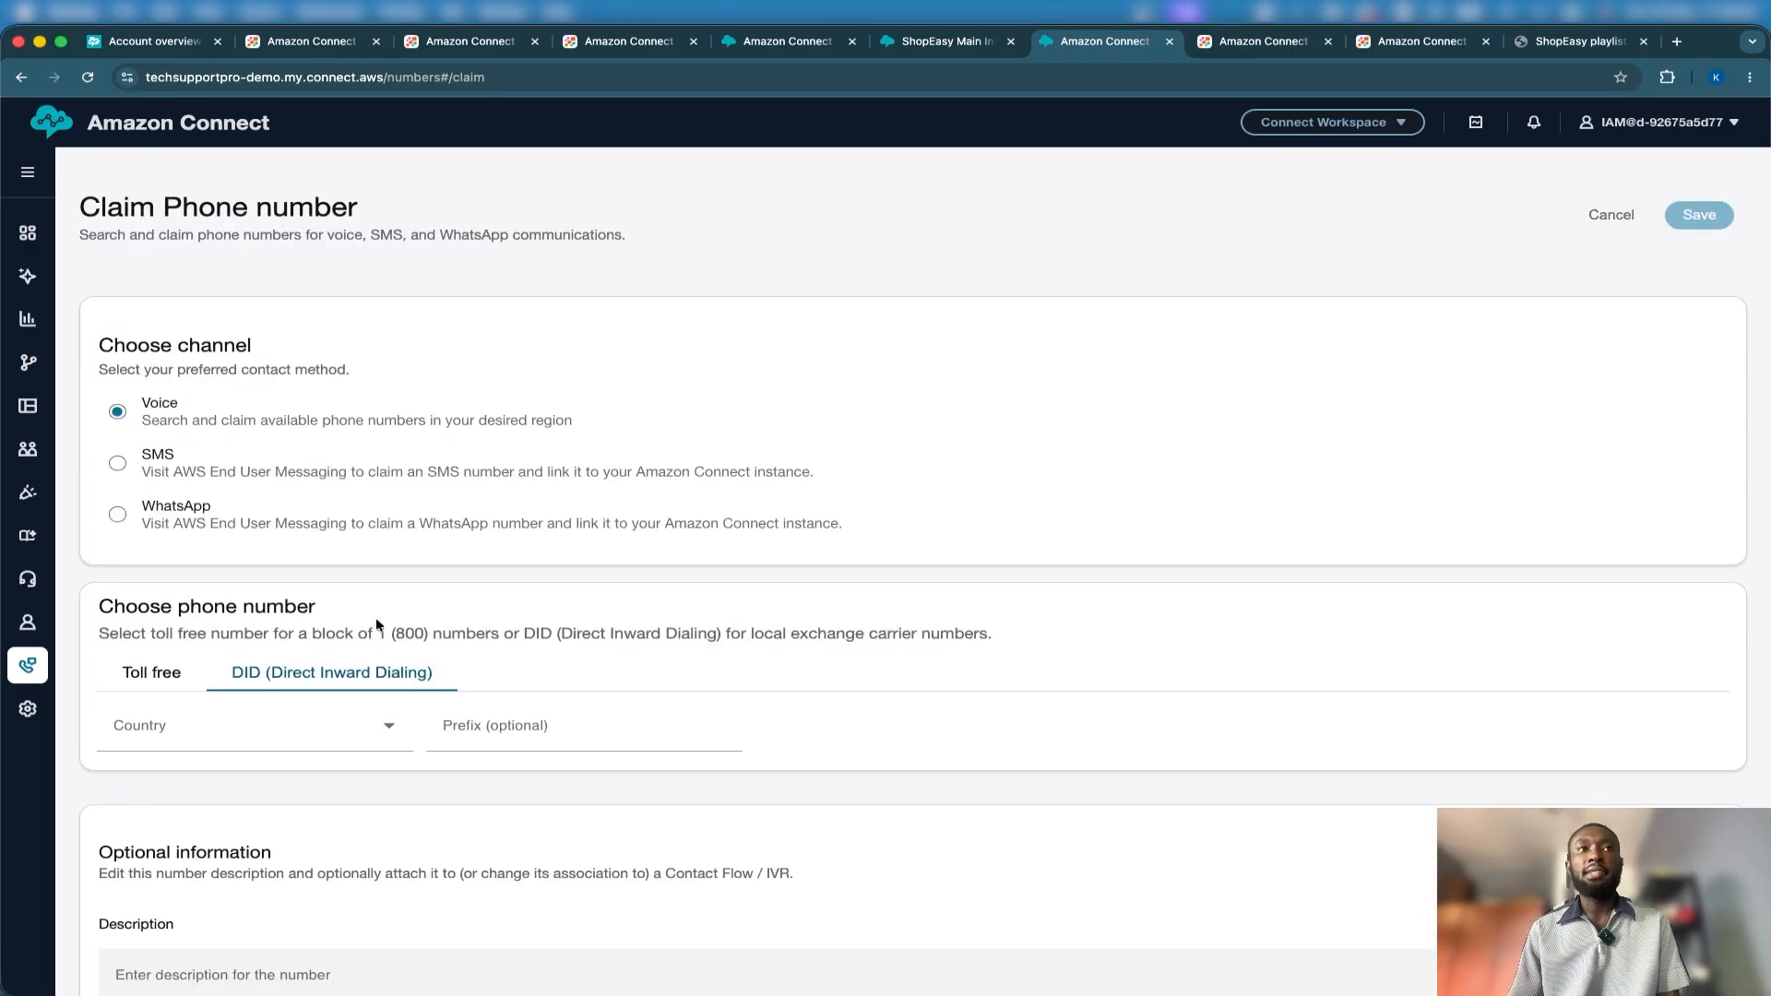
click(348, 729)
scroll(339, 622, down, 2)
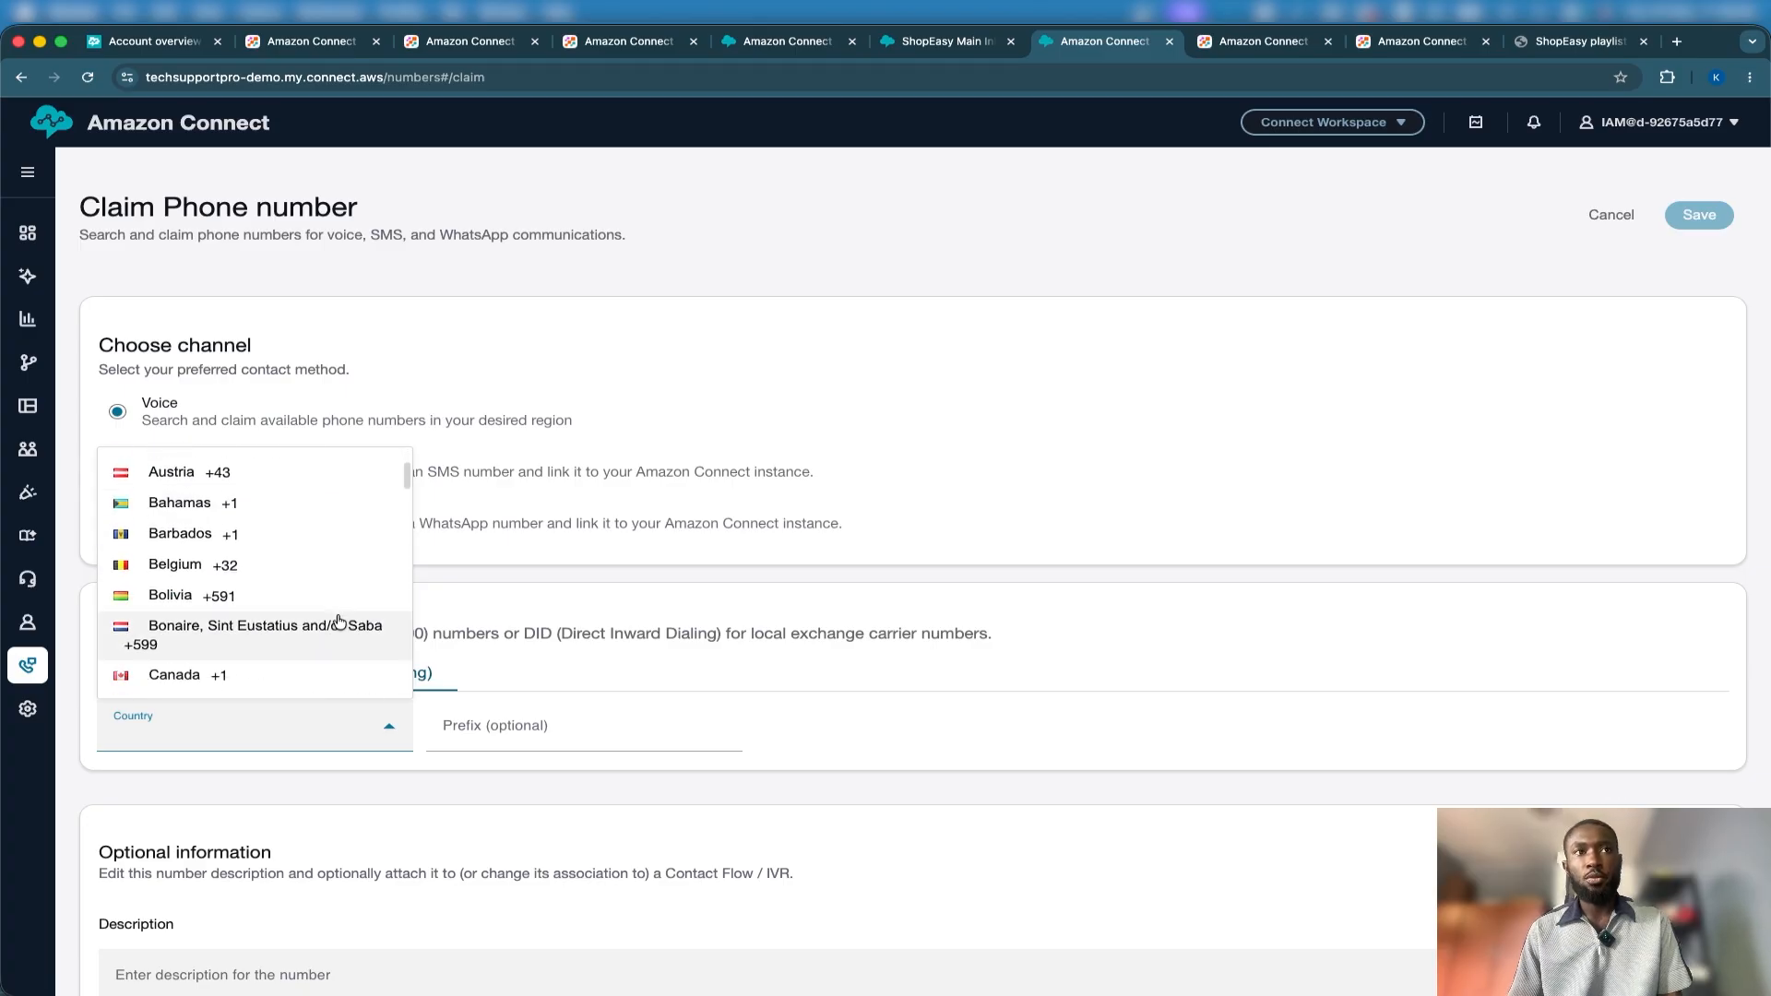
click(525, 726)
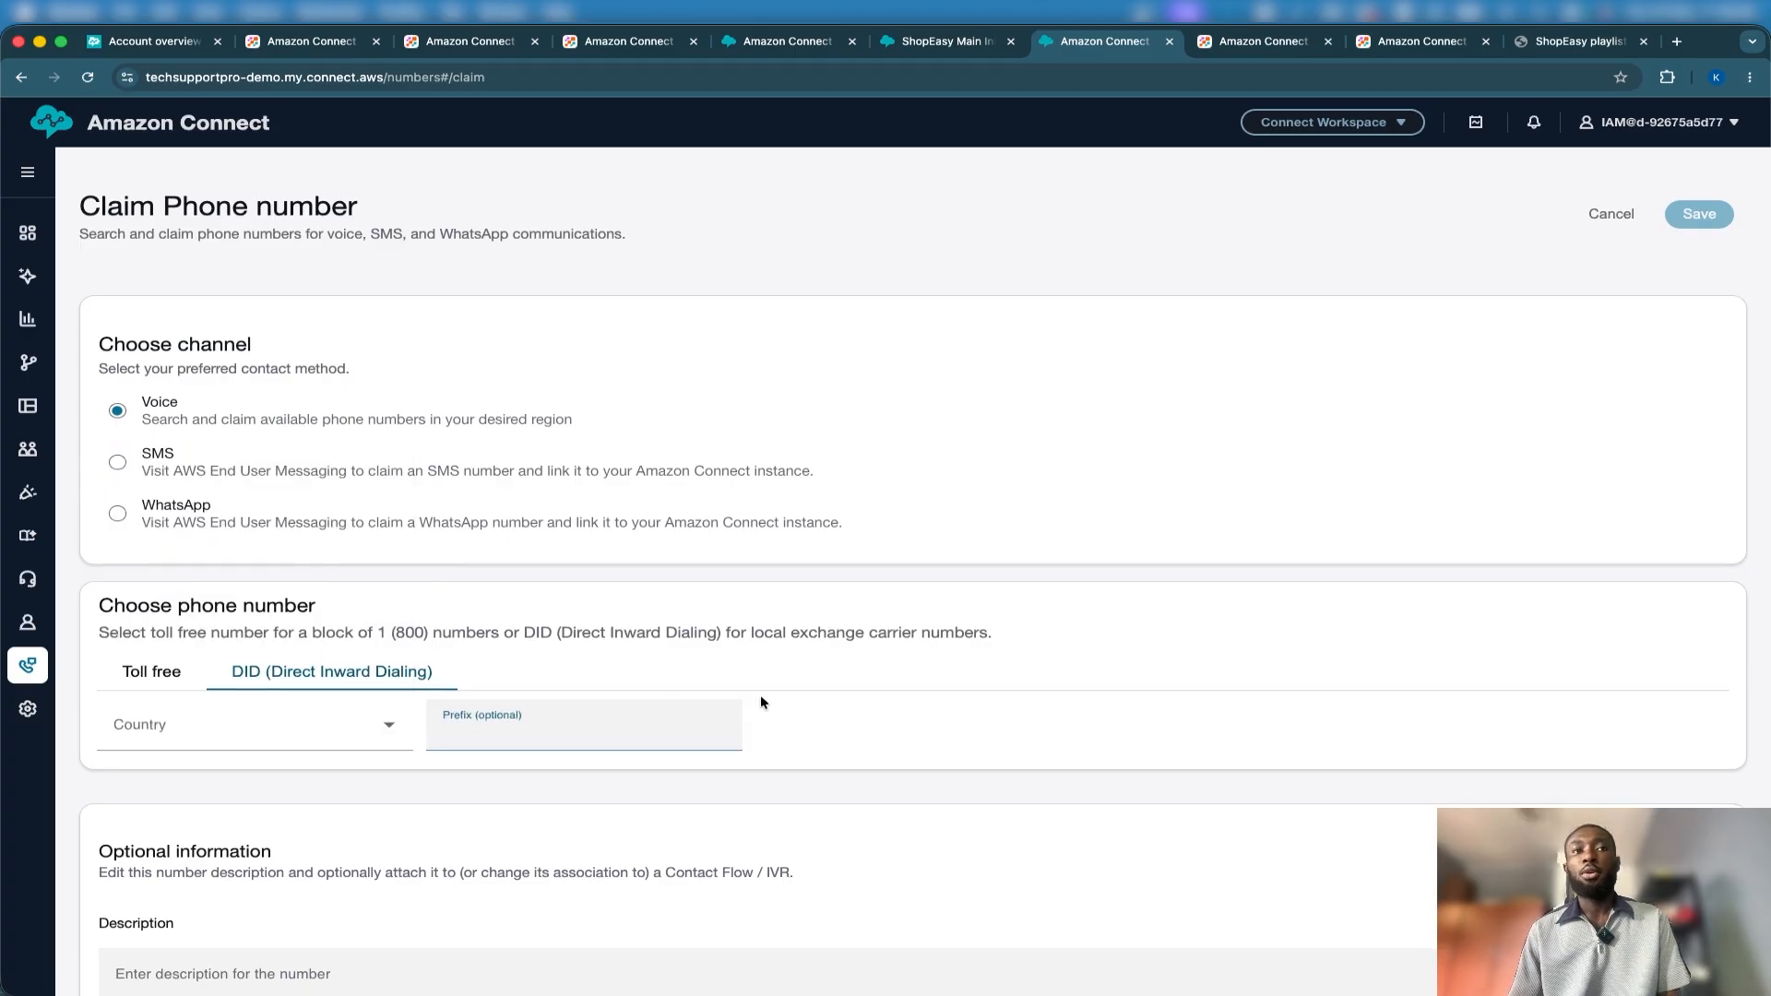
scroll(922, 591, down, 4)
scroll(1291, 406, up, 4)
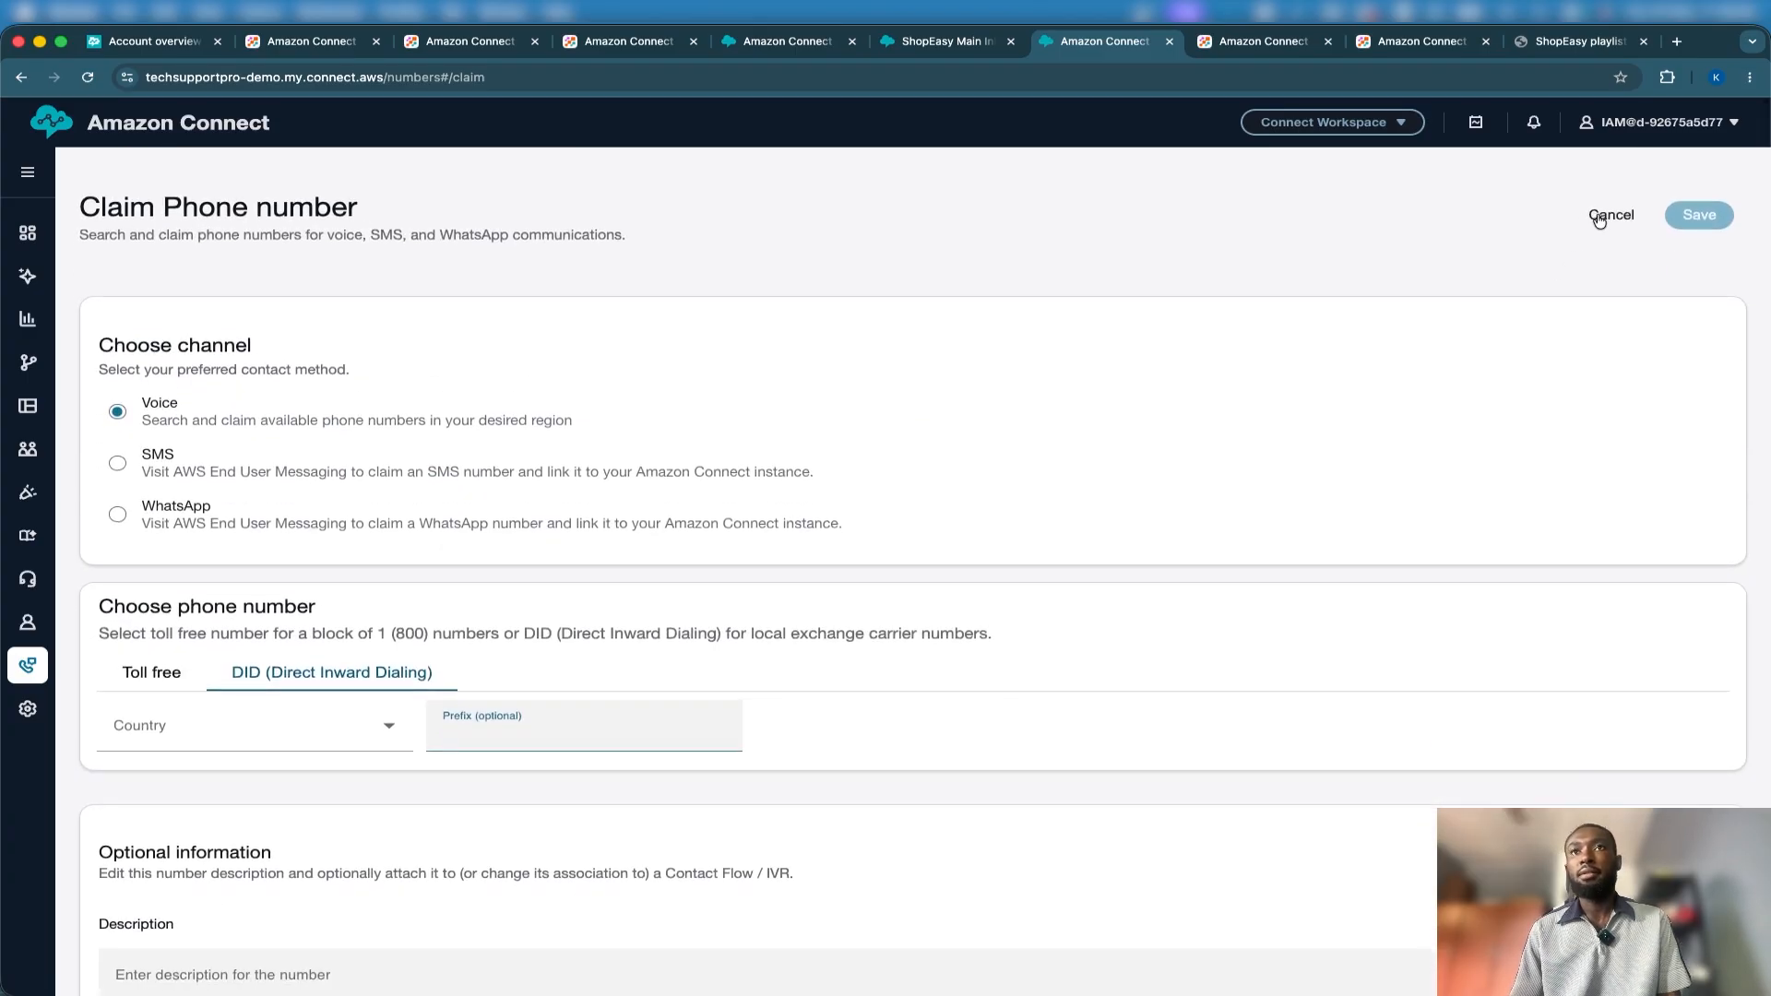
click(1597, 214)
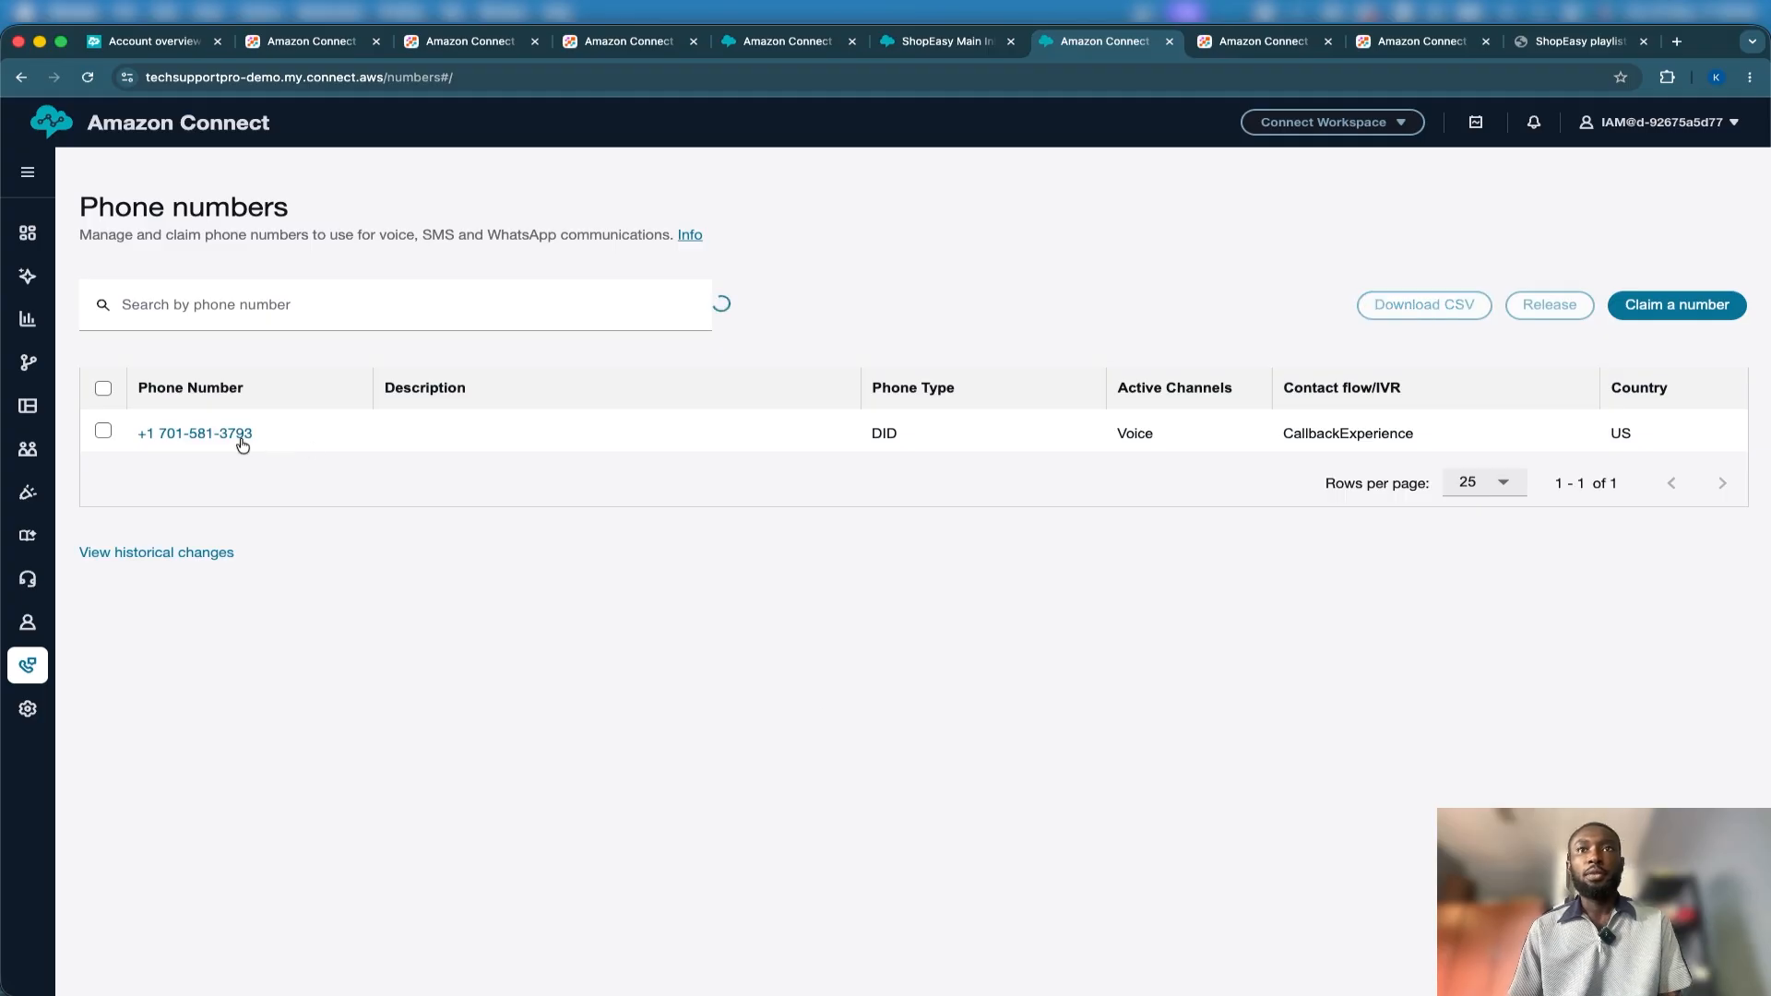
Attach the existing DID phone number to the ShopEasy Main Inbound 1 contact flow and save the change.
click(196, 435)
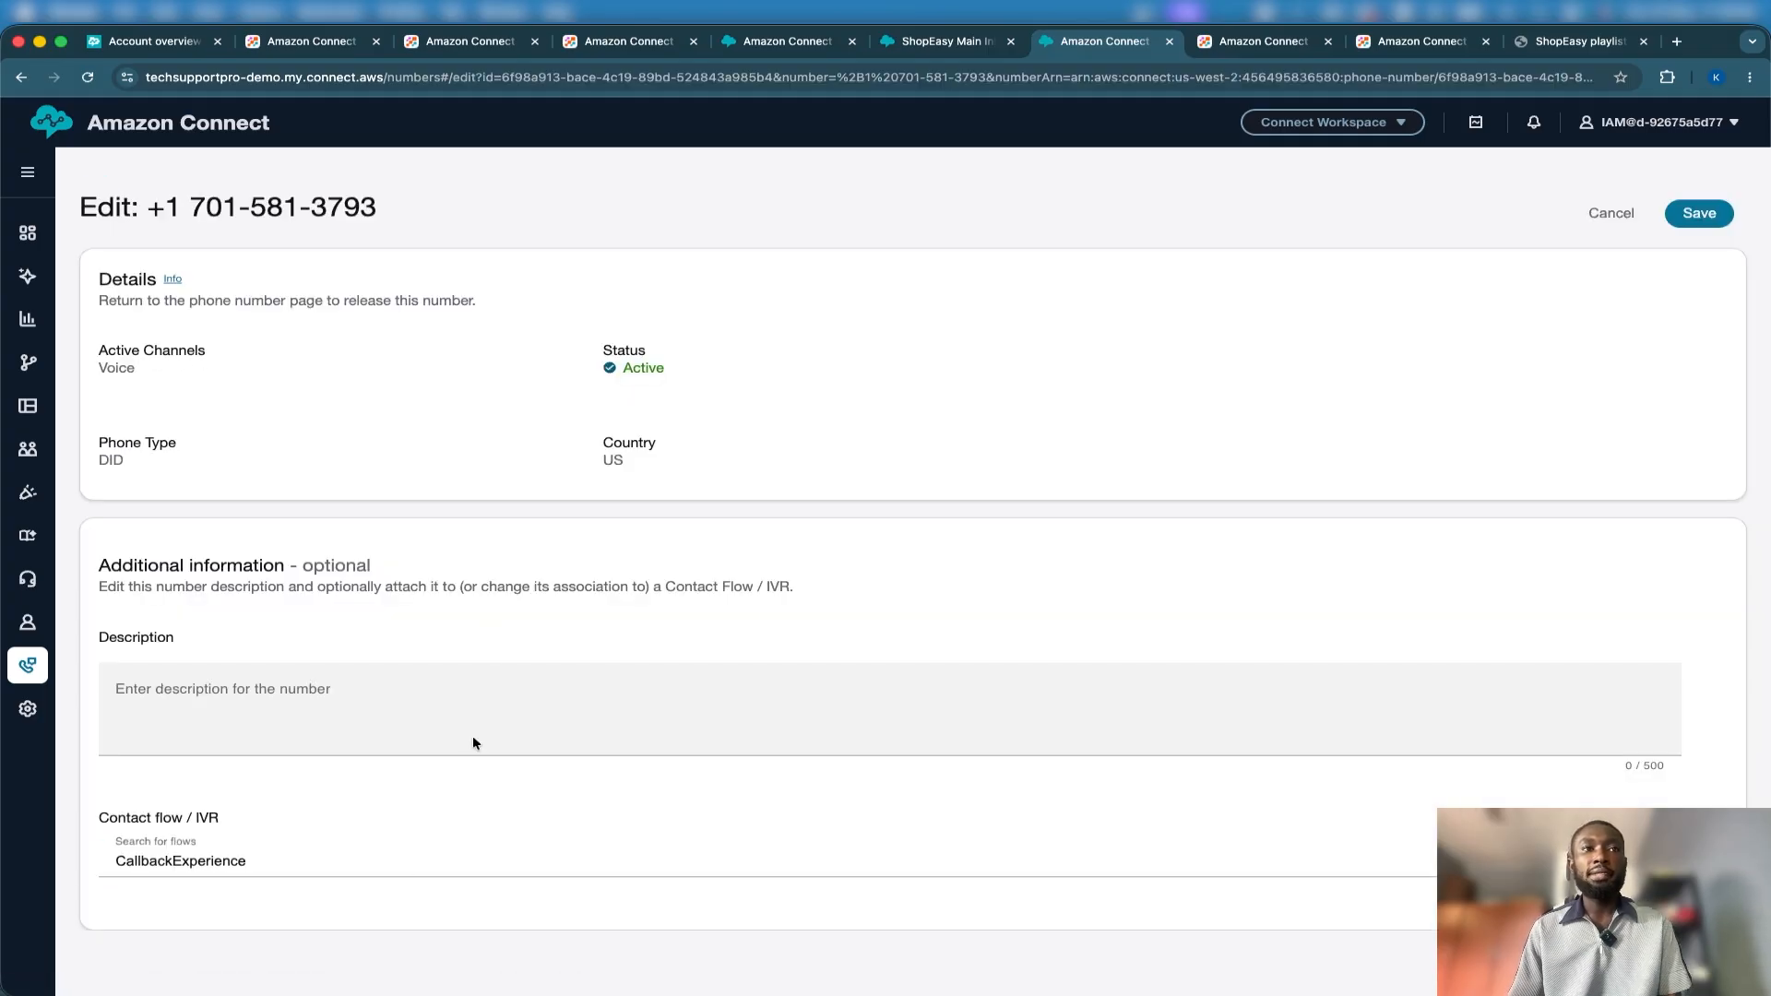
click(389, 869)
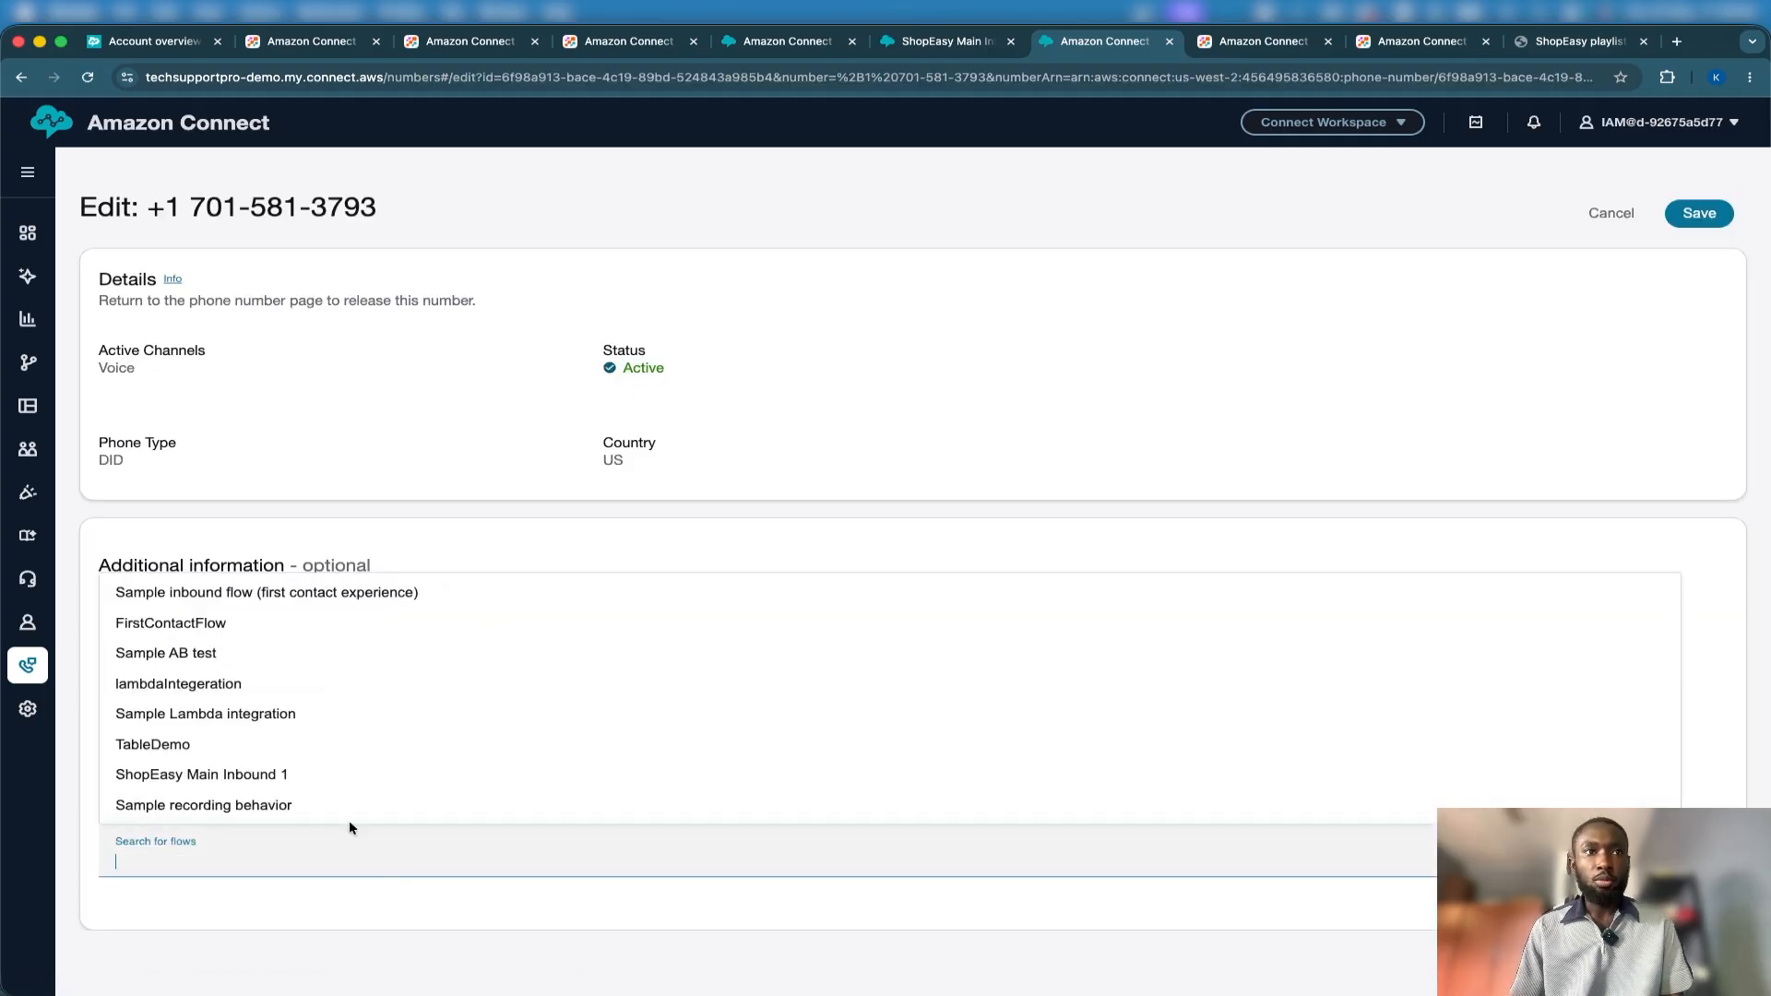
click(310, 776)
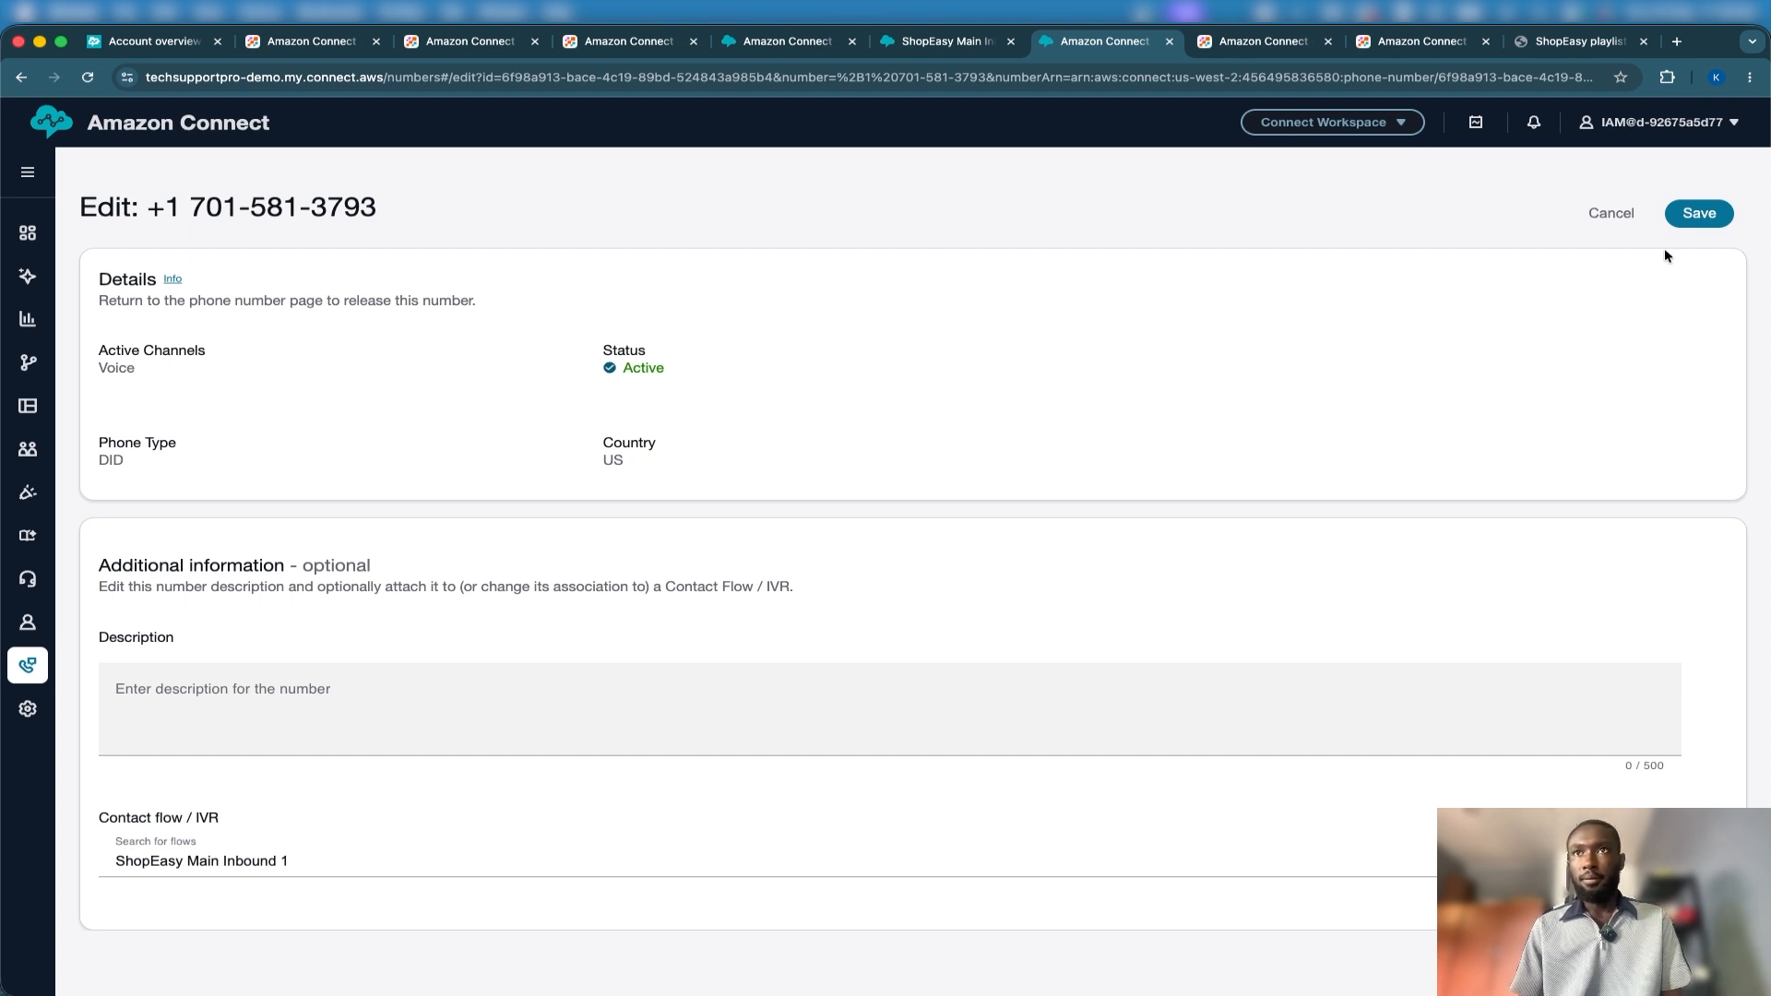
click(1698, 213)
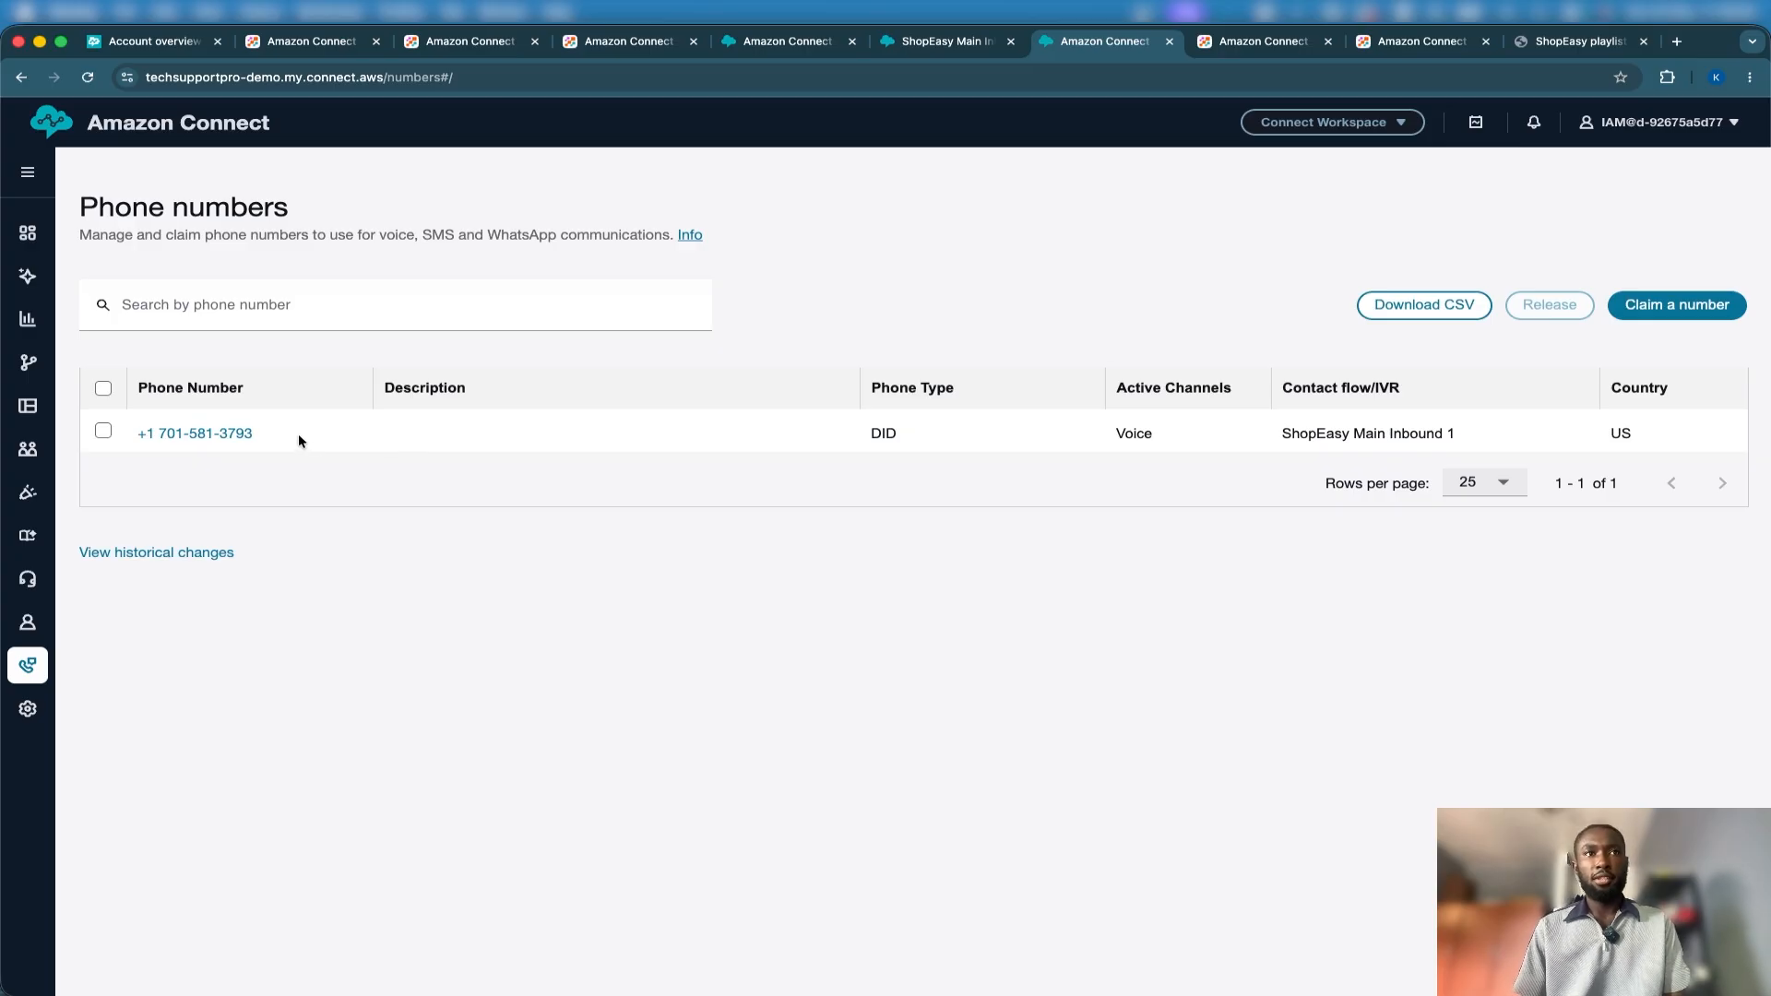
Highlight the phone number assigned to the flow and switch to another application.
drag(298, 435, 126, 438)
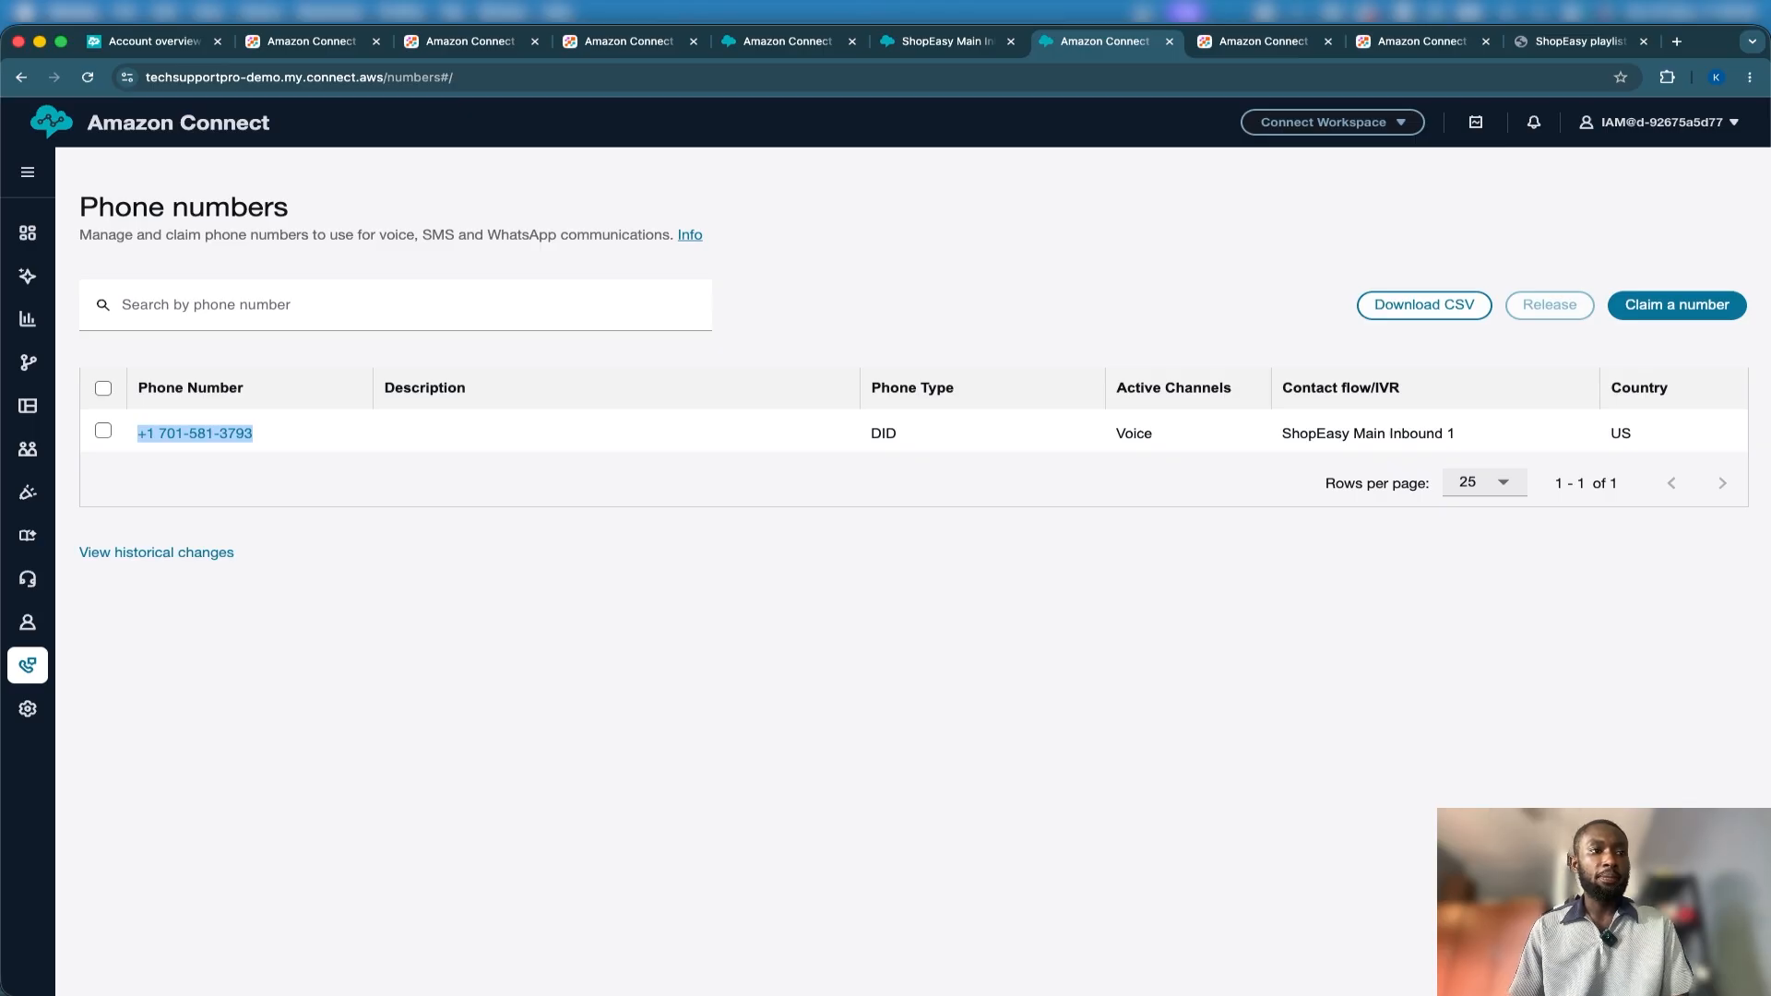
key(super+Tab)
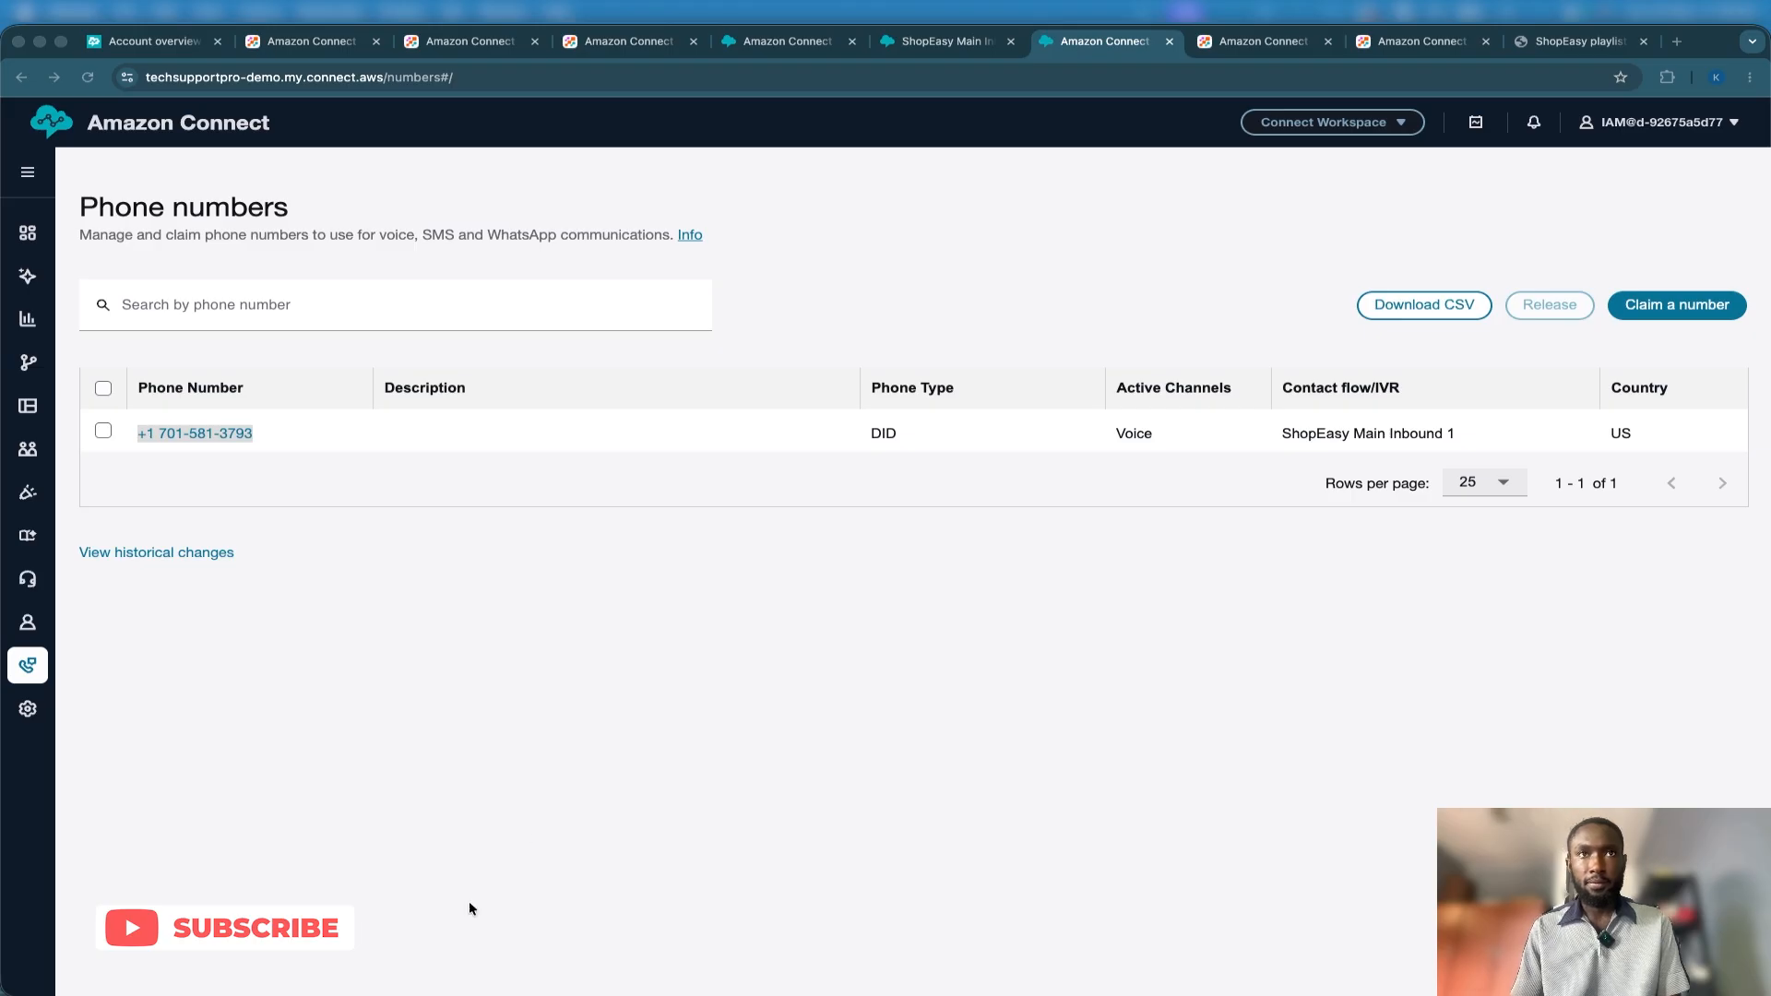
Return to the ShopEasy Main Inbound 1 flow in the designer and clear the block selection.
click(946, 43)
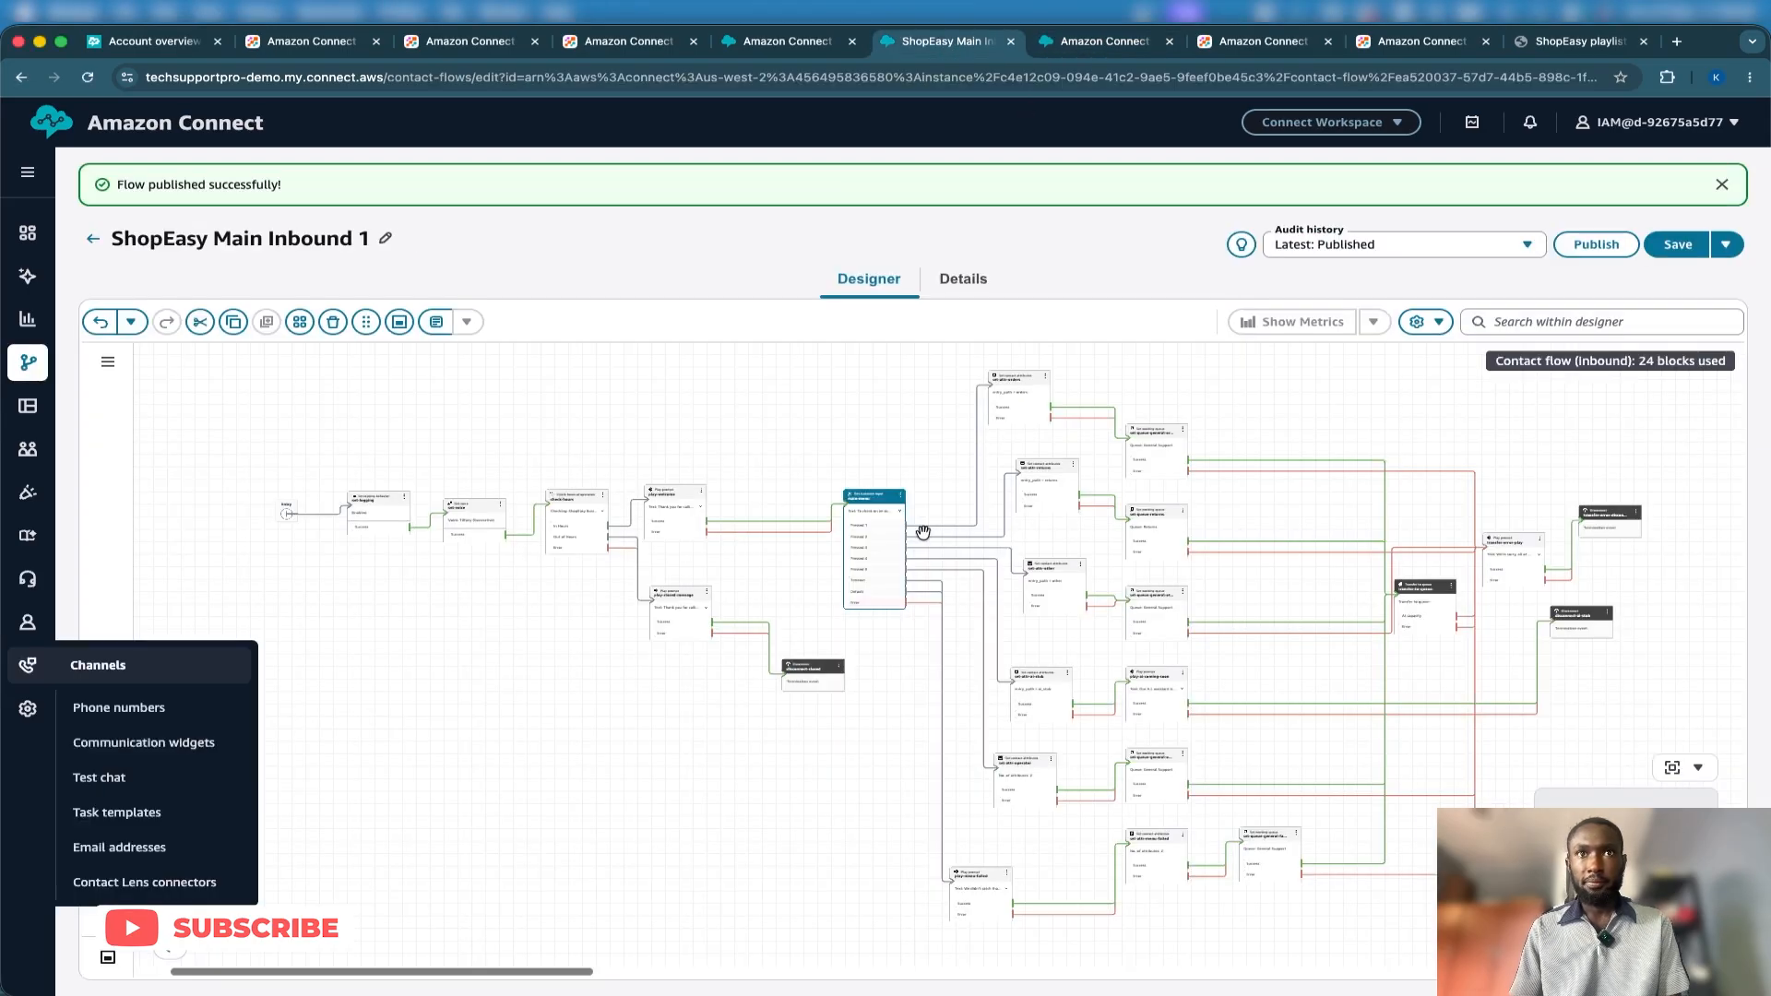
click(891, 652)
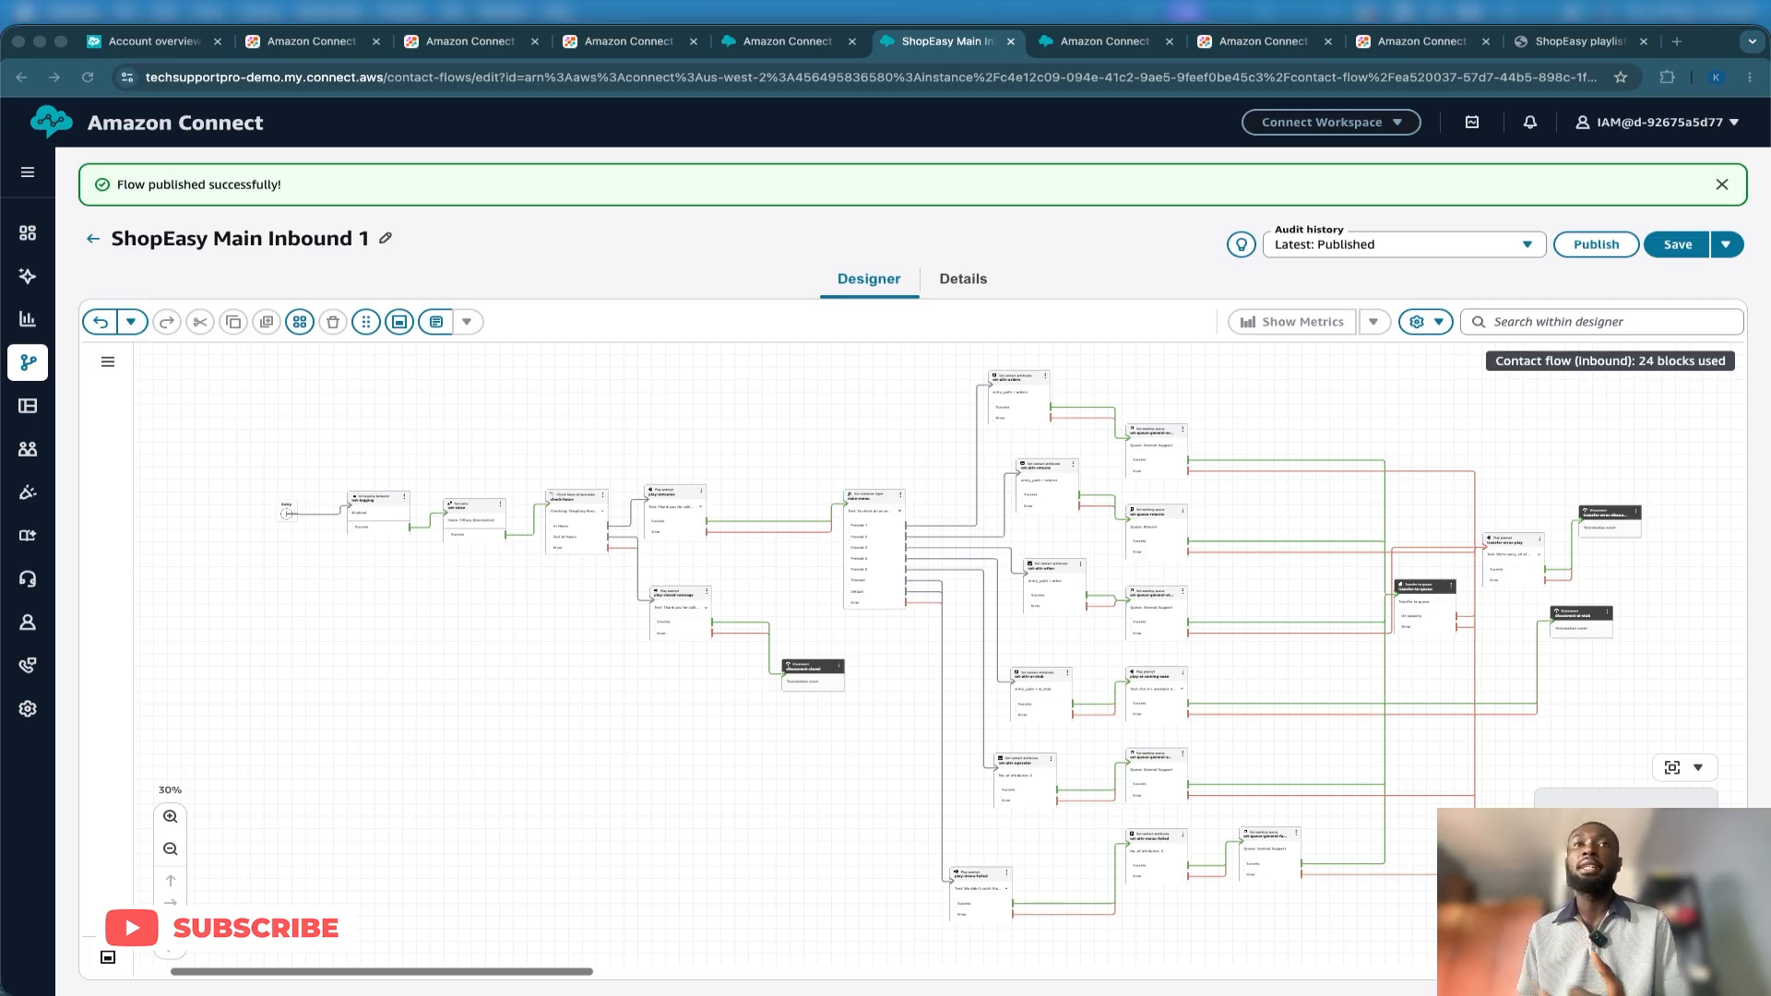
Open the Flows page of the Routing section in a new browser tab and switch to it.
click(729, 43)
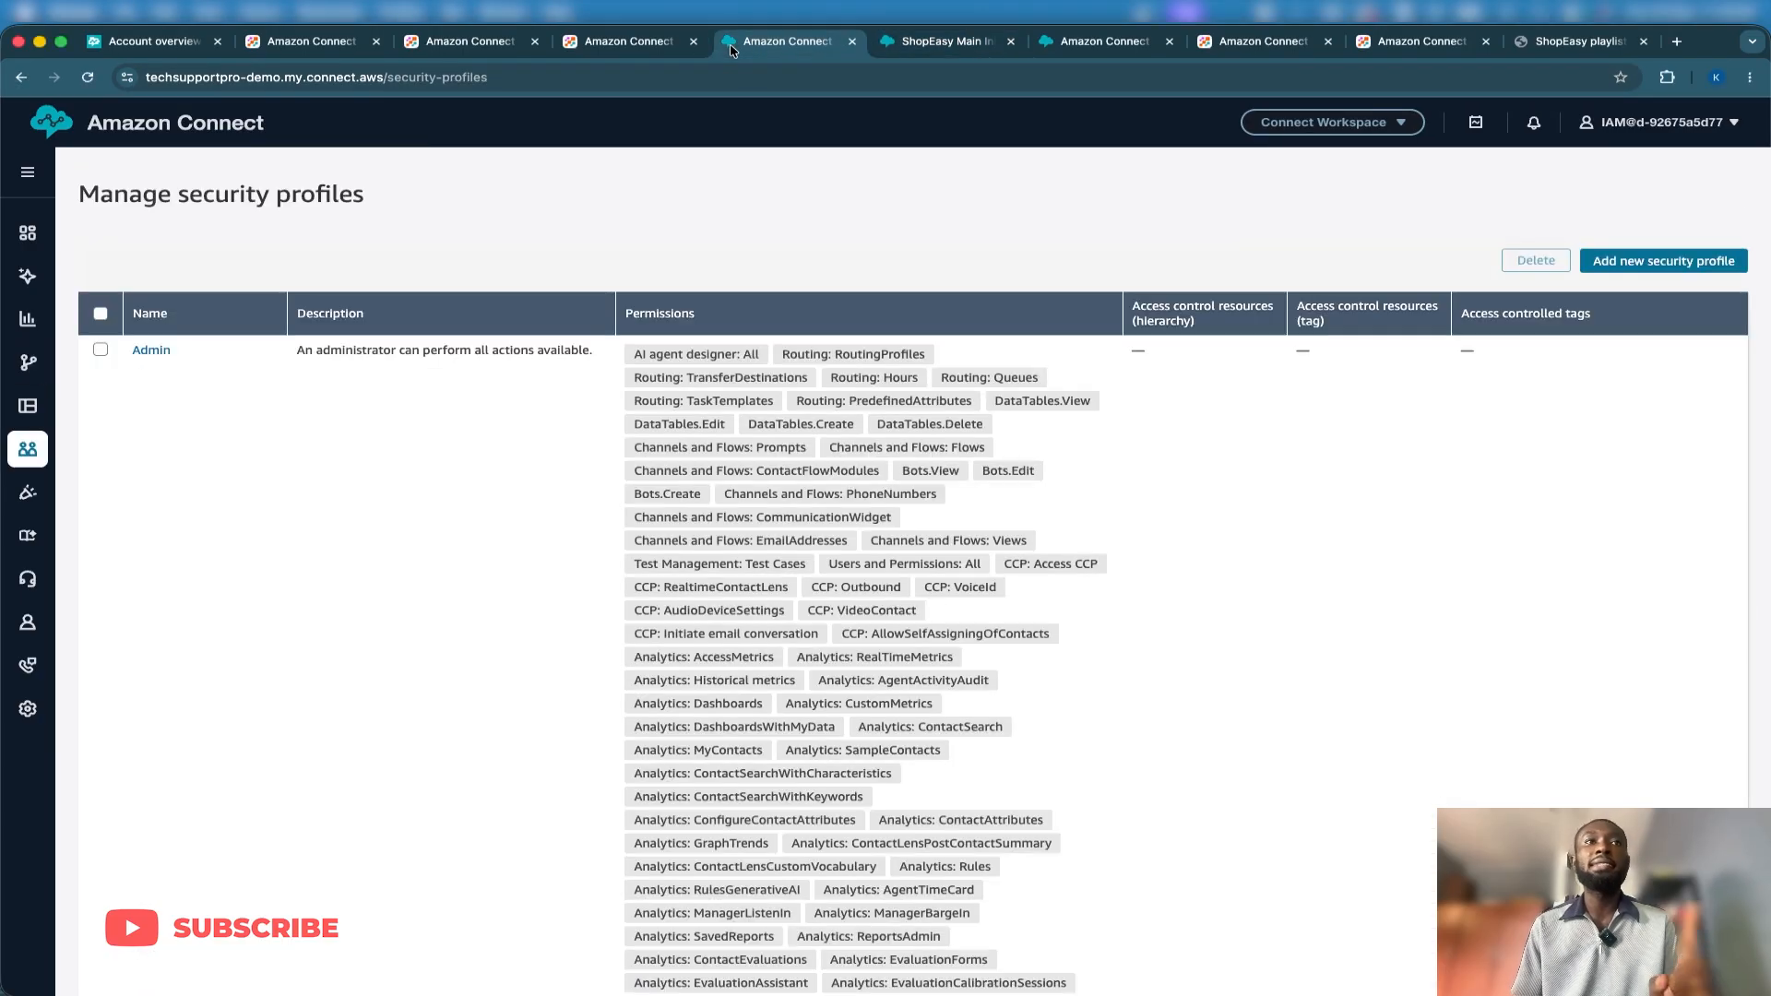
mouse_move(47, 369)
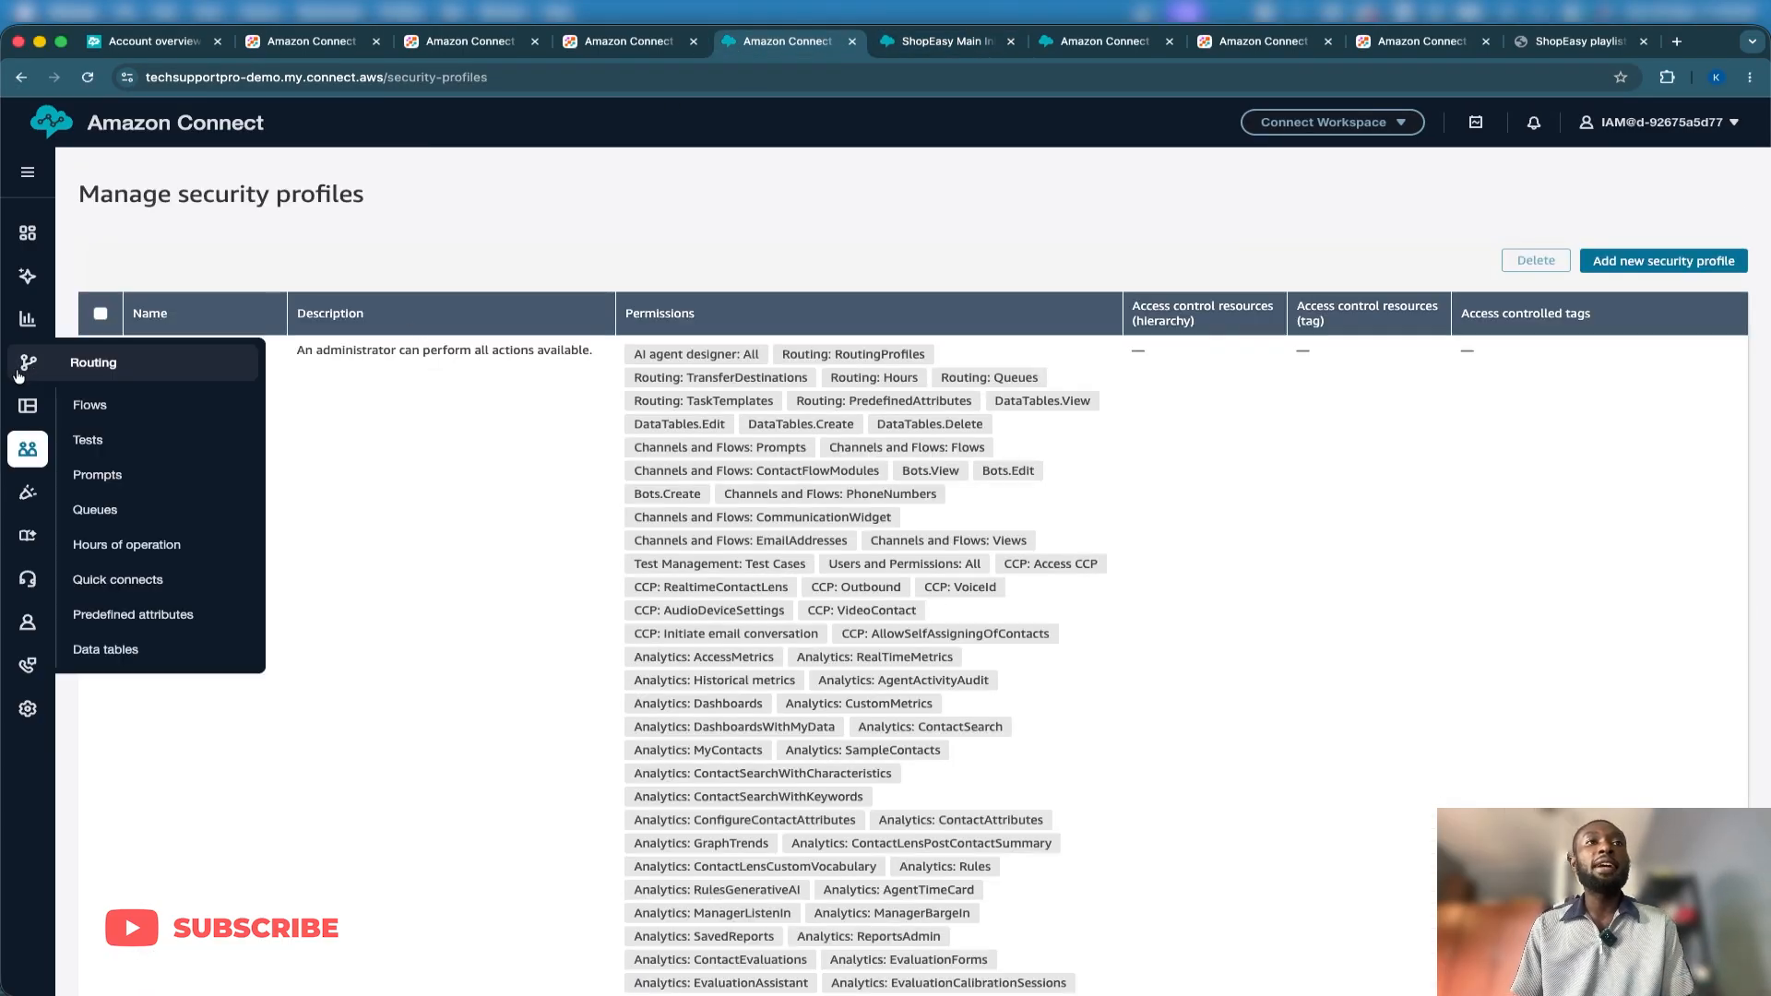
right_click(89, 399)
click(120, 409)
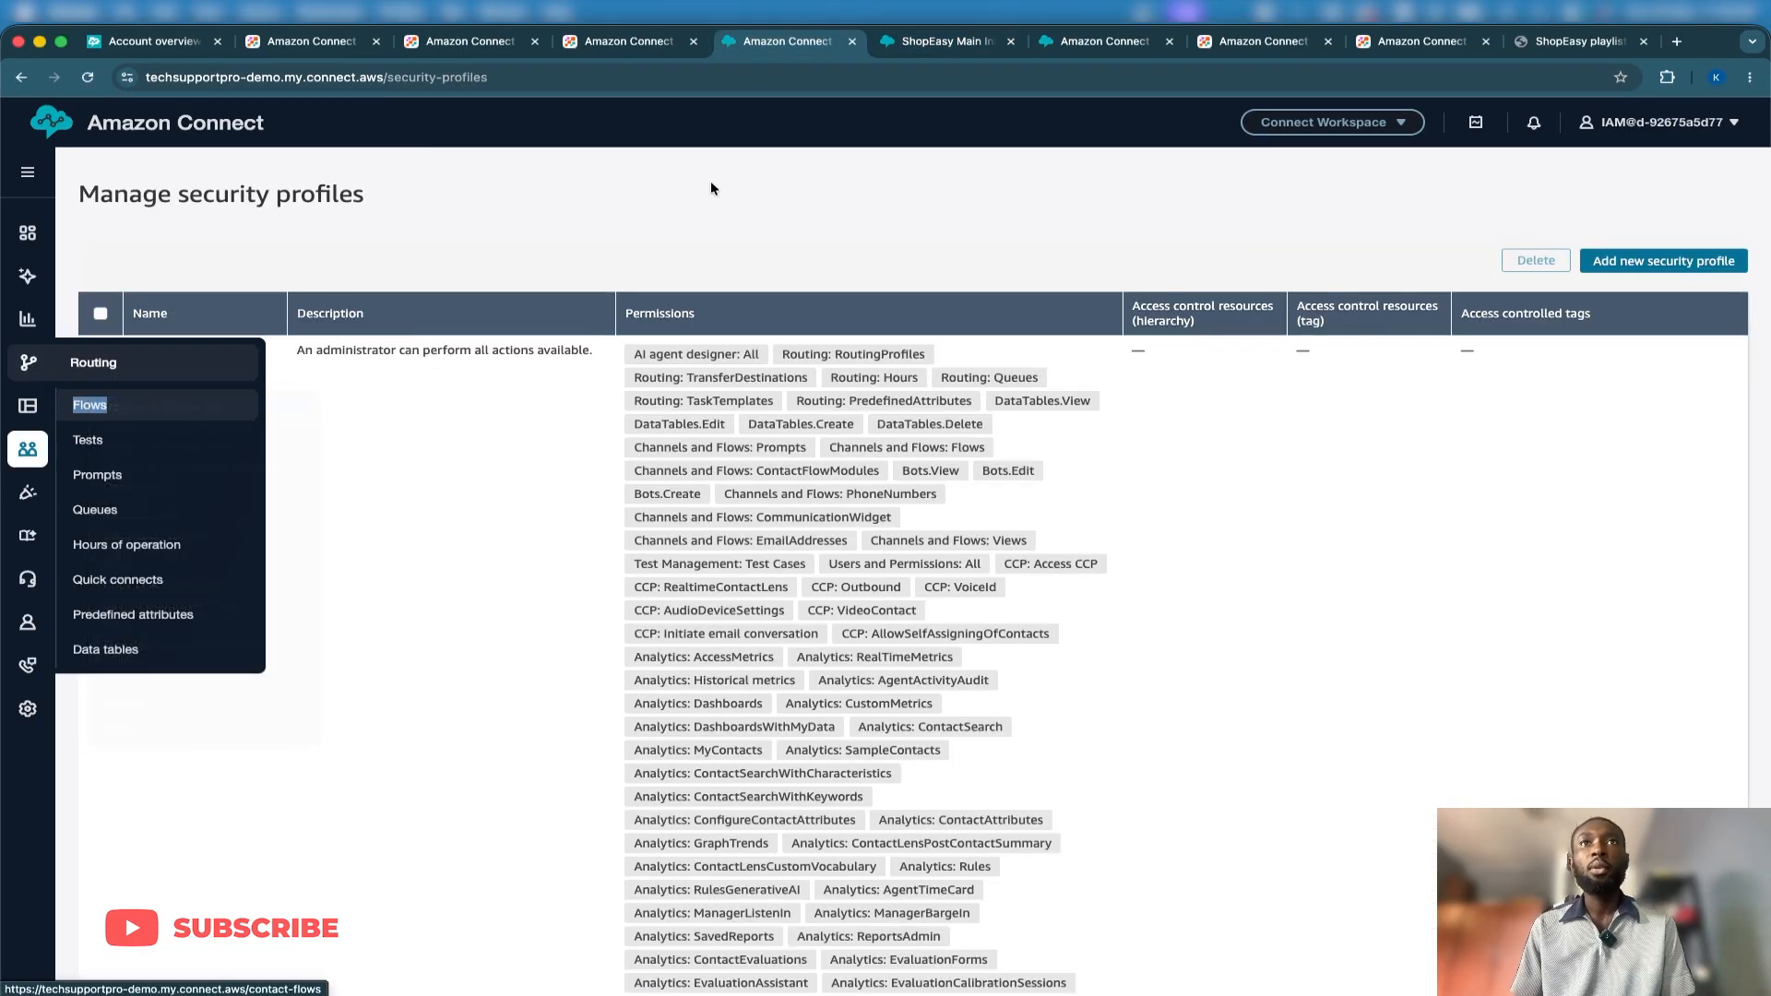
click(1154, 40)
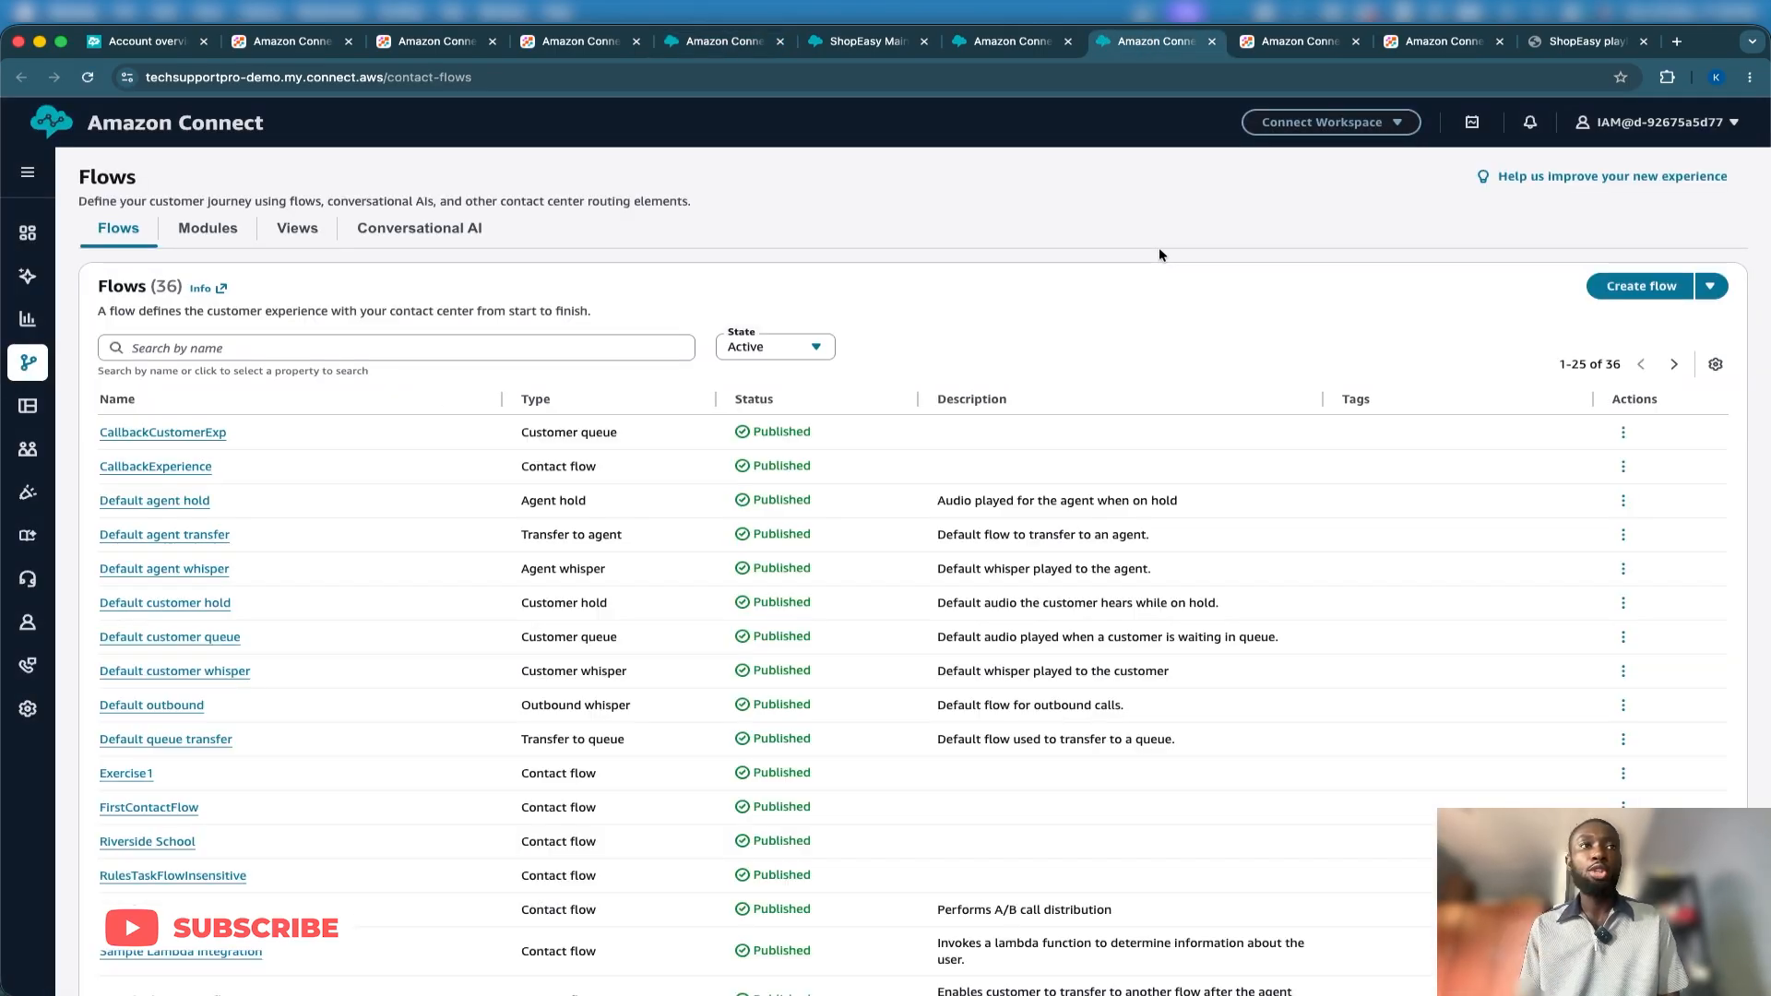
Open the Default customer queue flow, examine the prompts in its Loop prompts block, close the block's settings and highlight the flow type label.
click(211, 636)
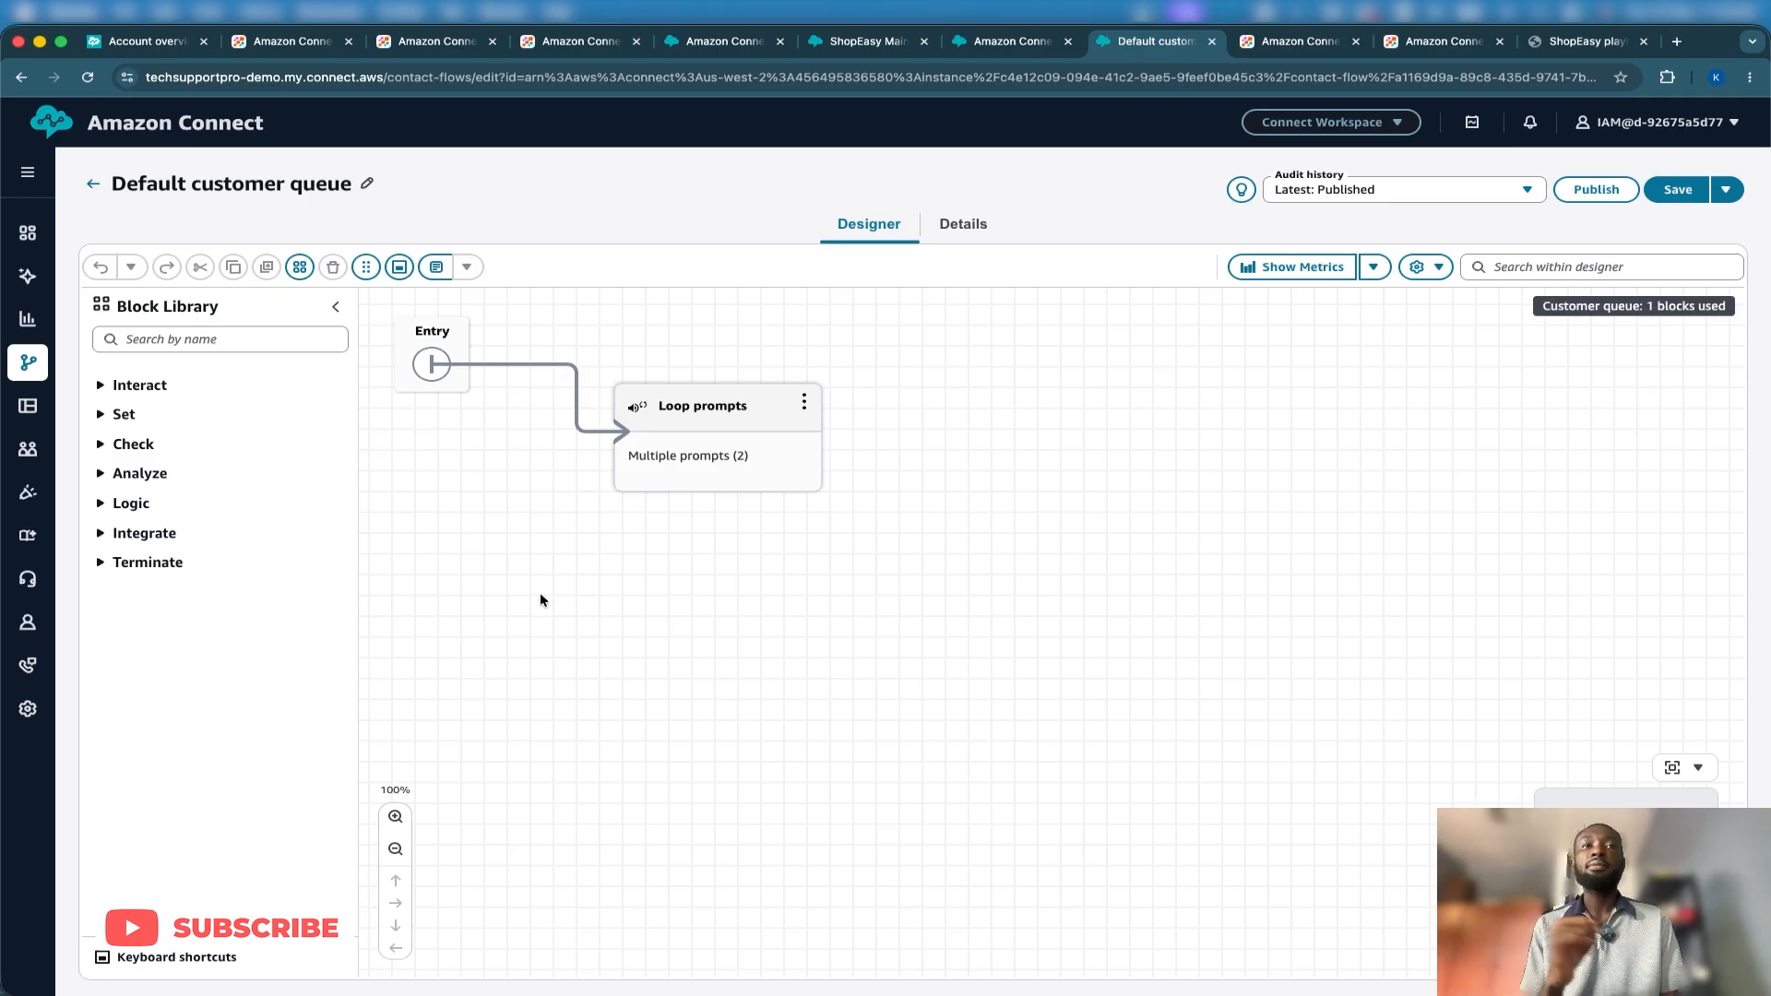
click(697, 404)
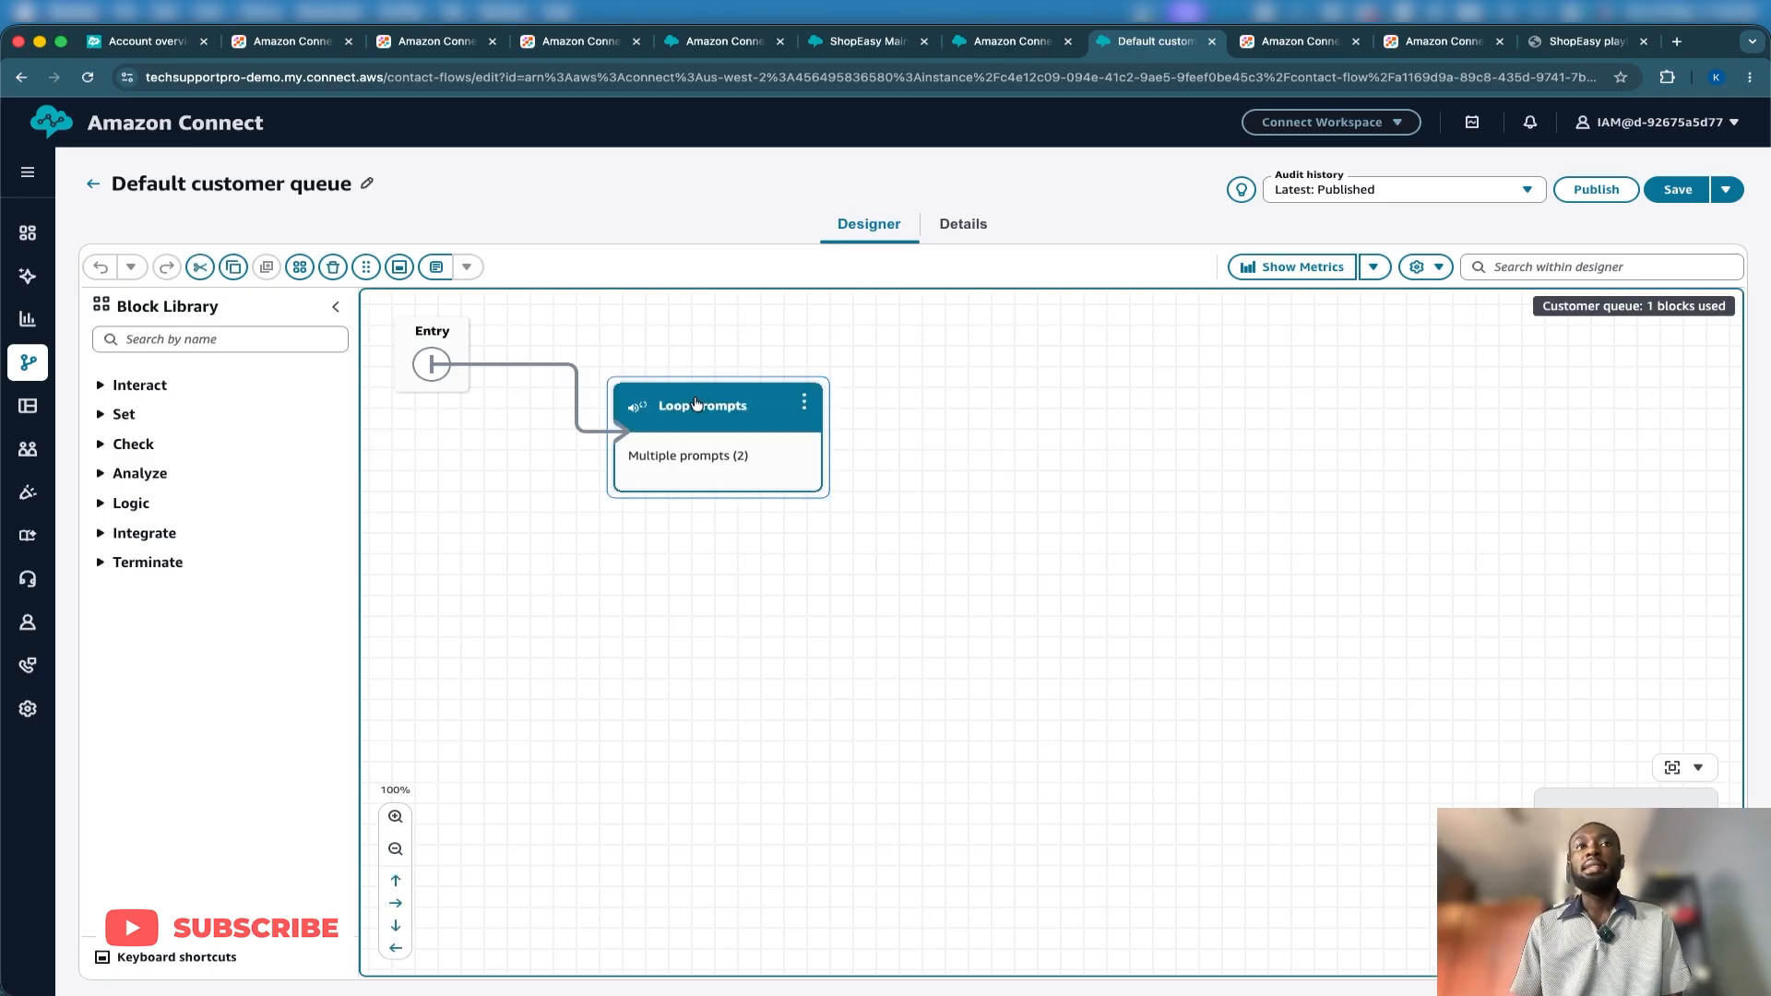
double_click(697, 404)
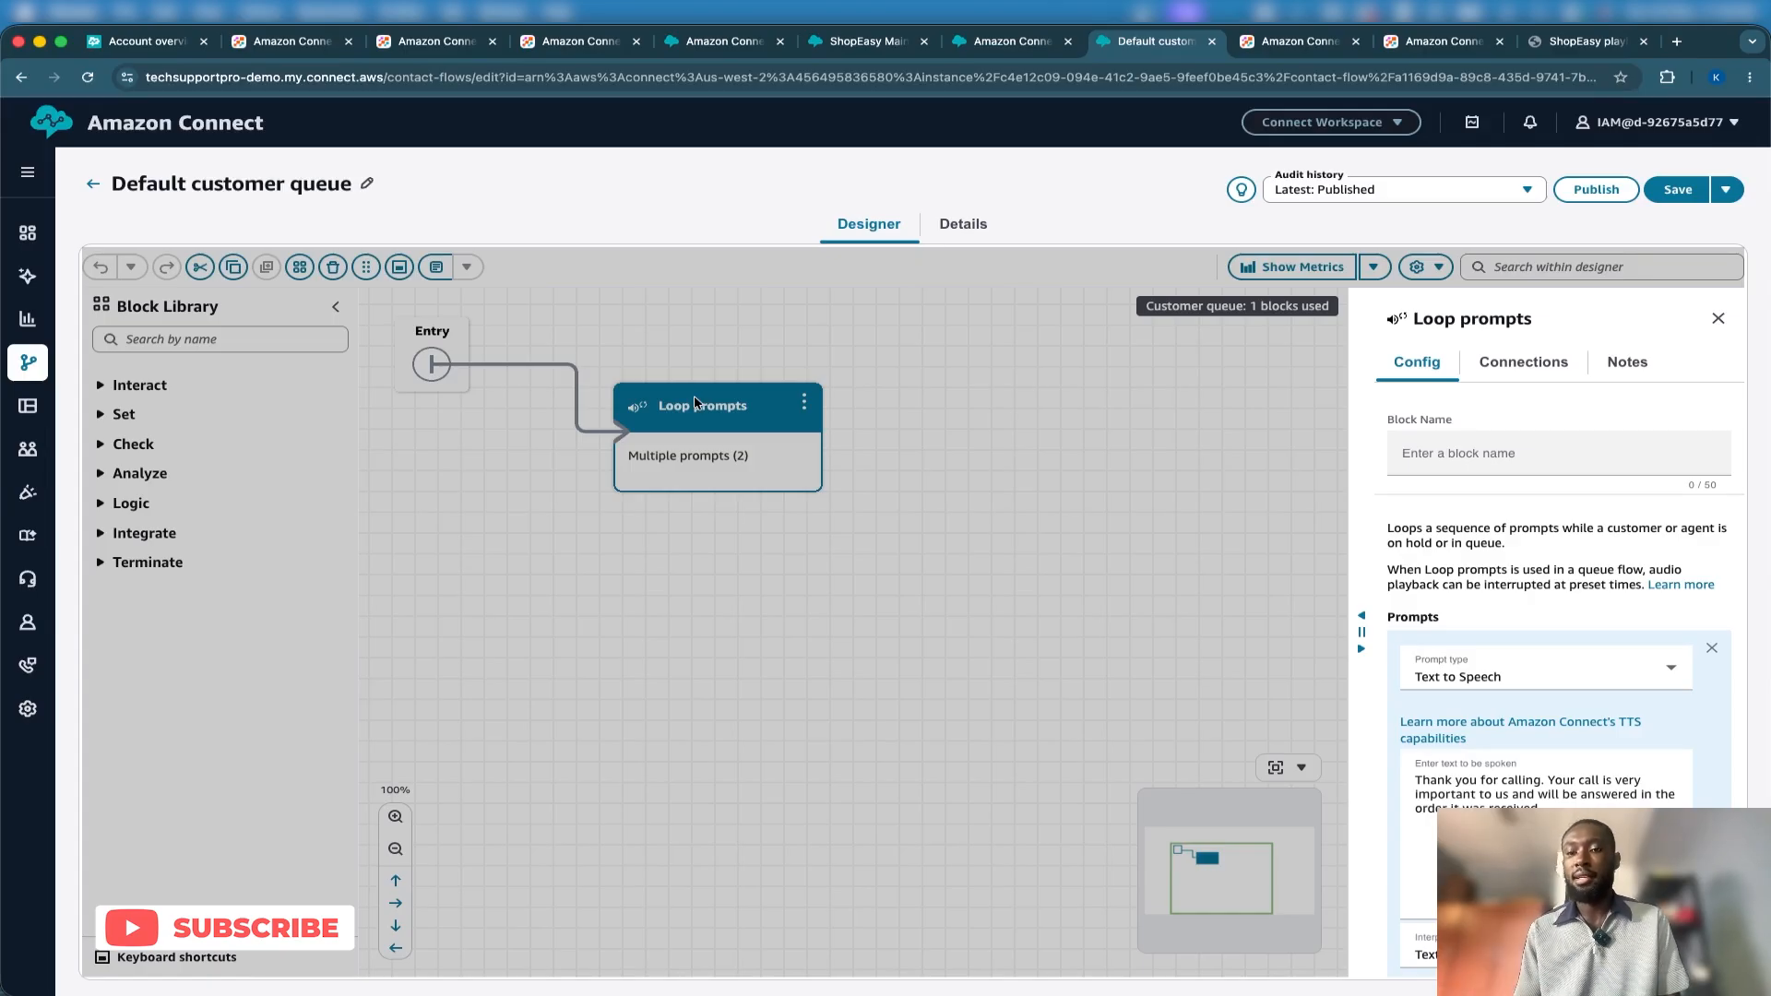
scroll(1480, 629, down, 10)
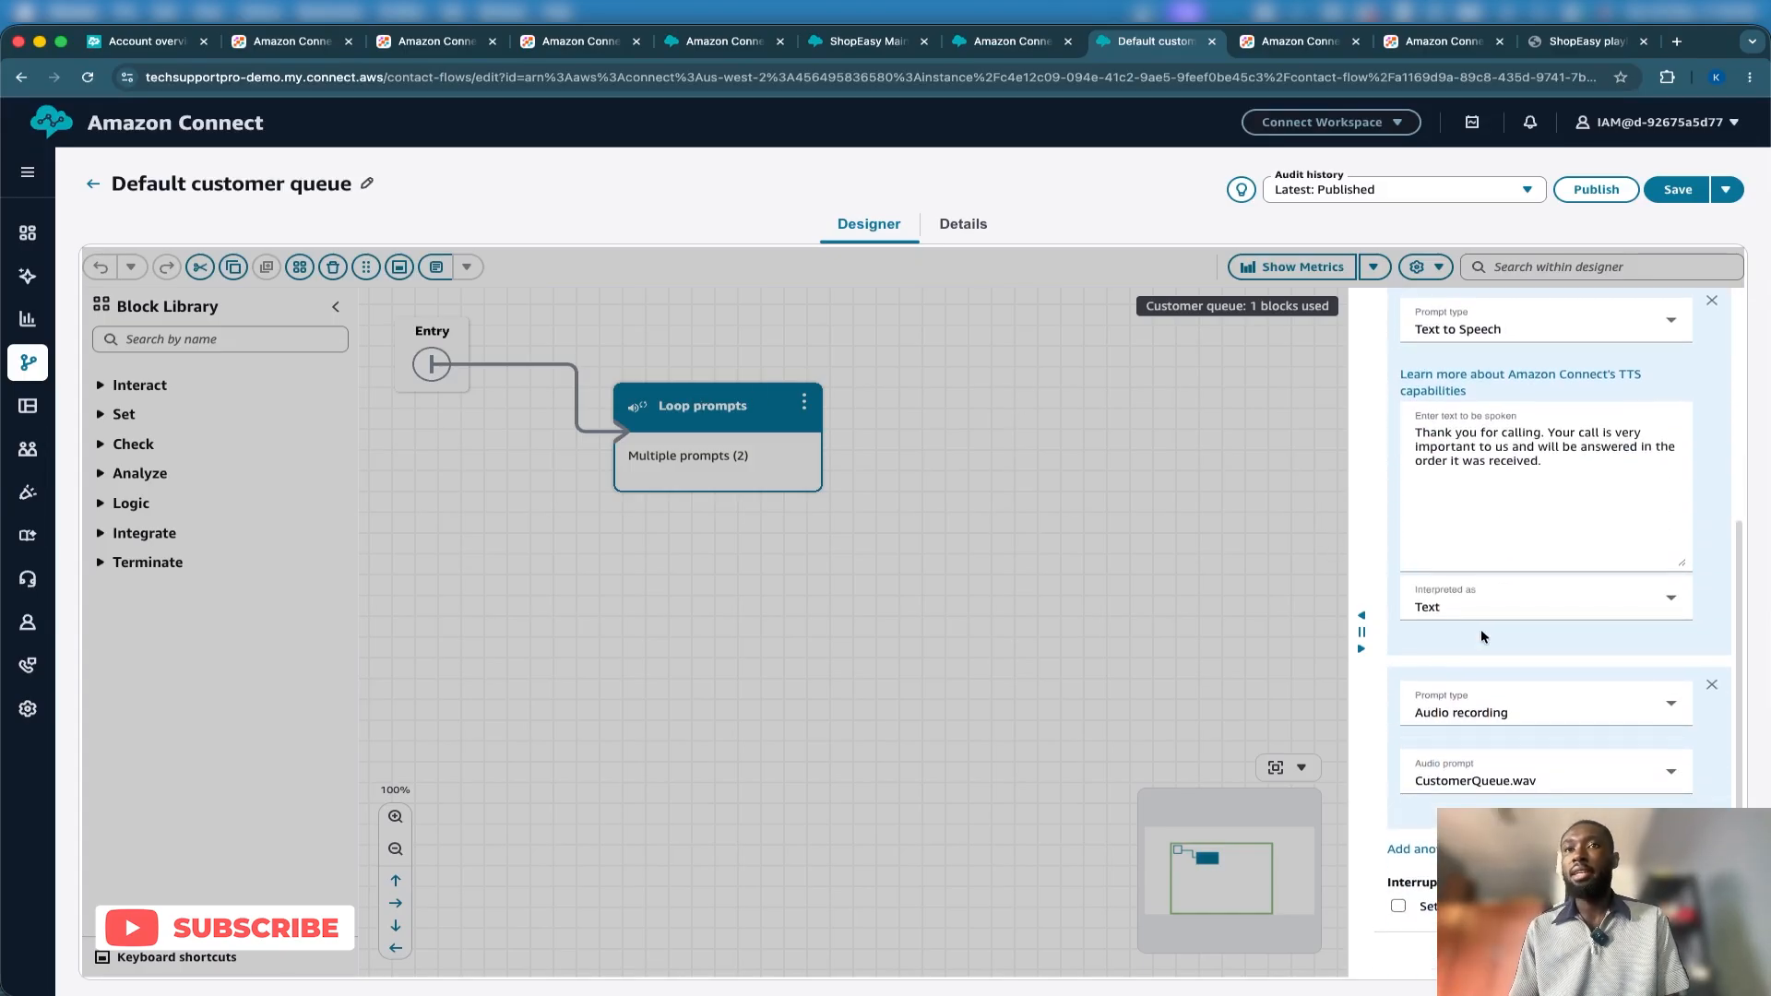
scroll(1467, 590, up, 7)
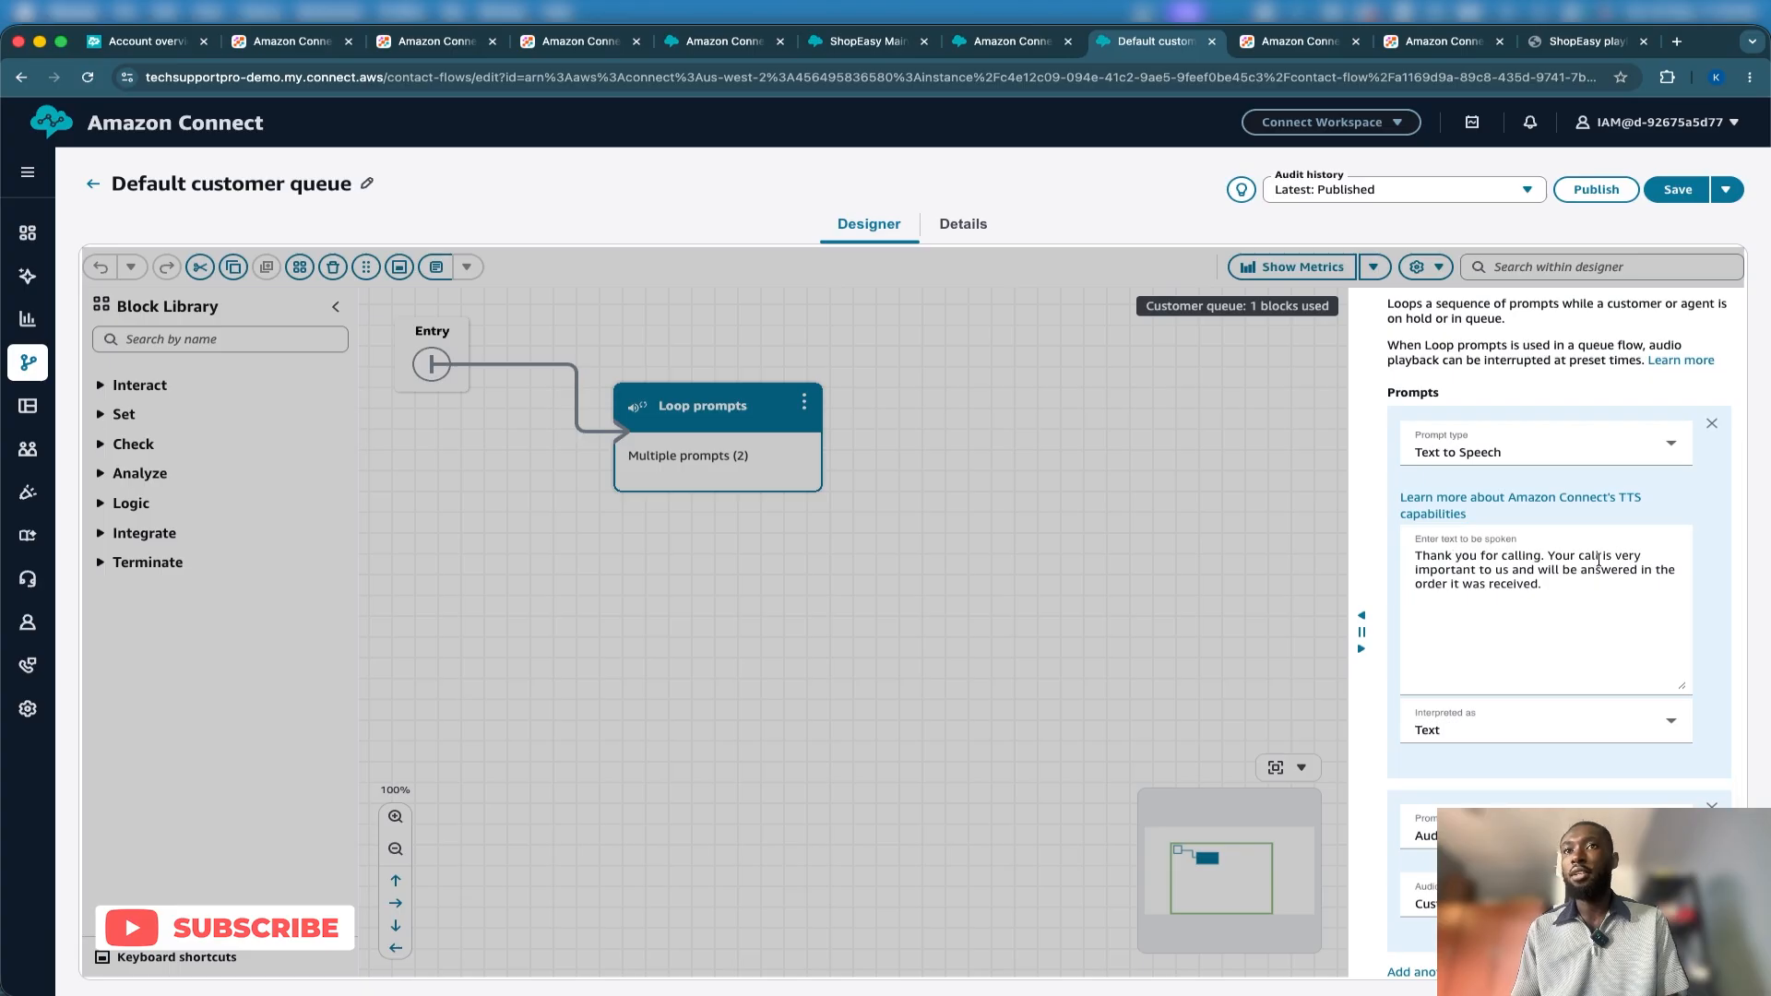
scroll(1522, 609, down, 2)
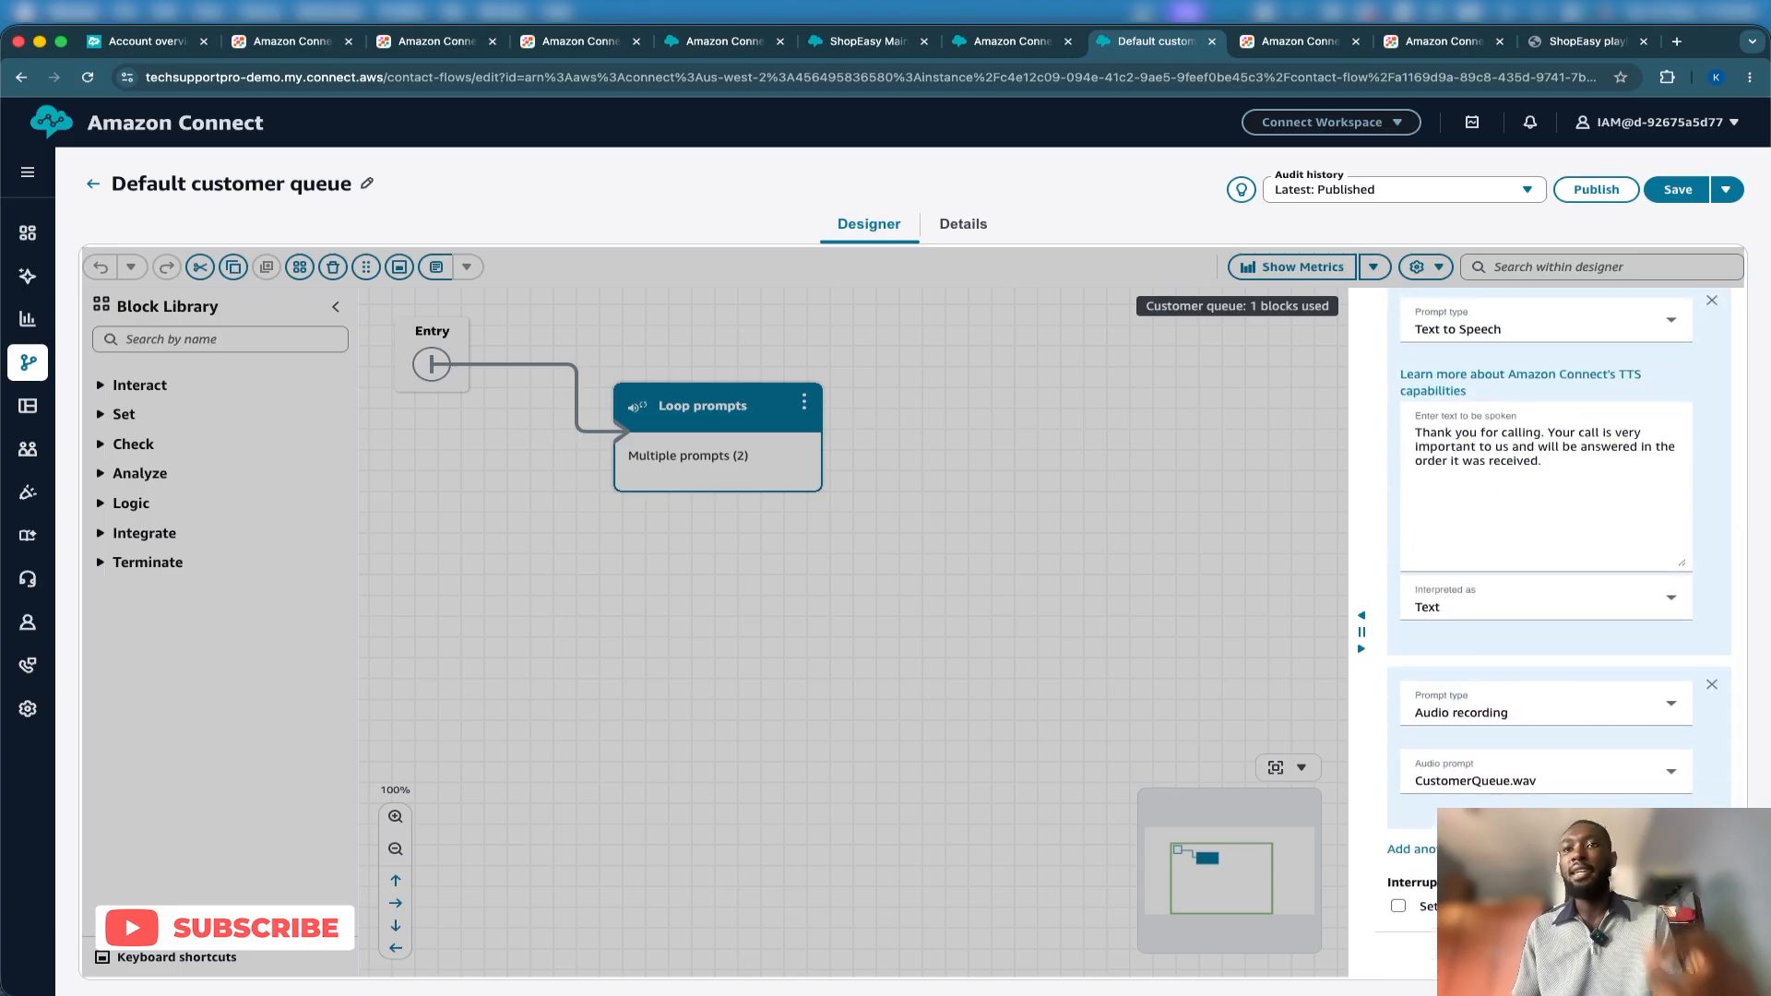
click(1495, 960)
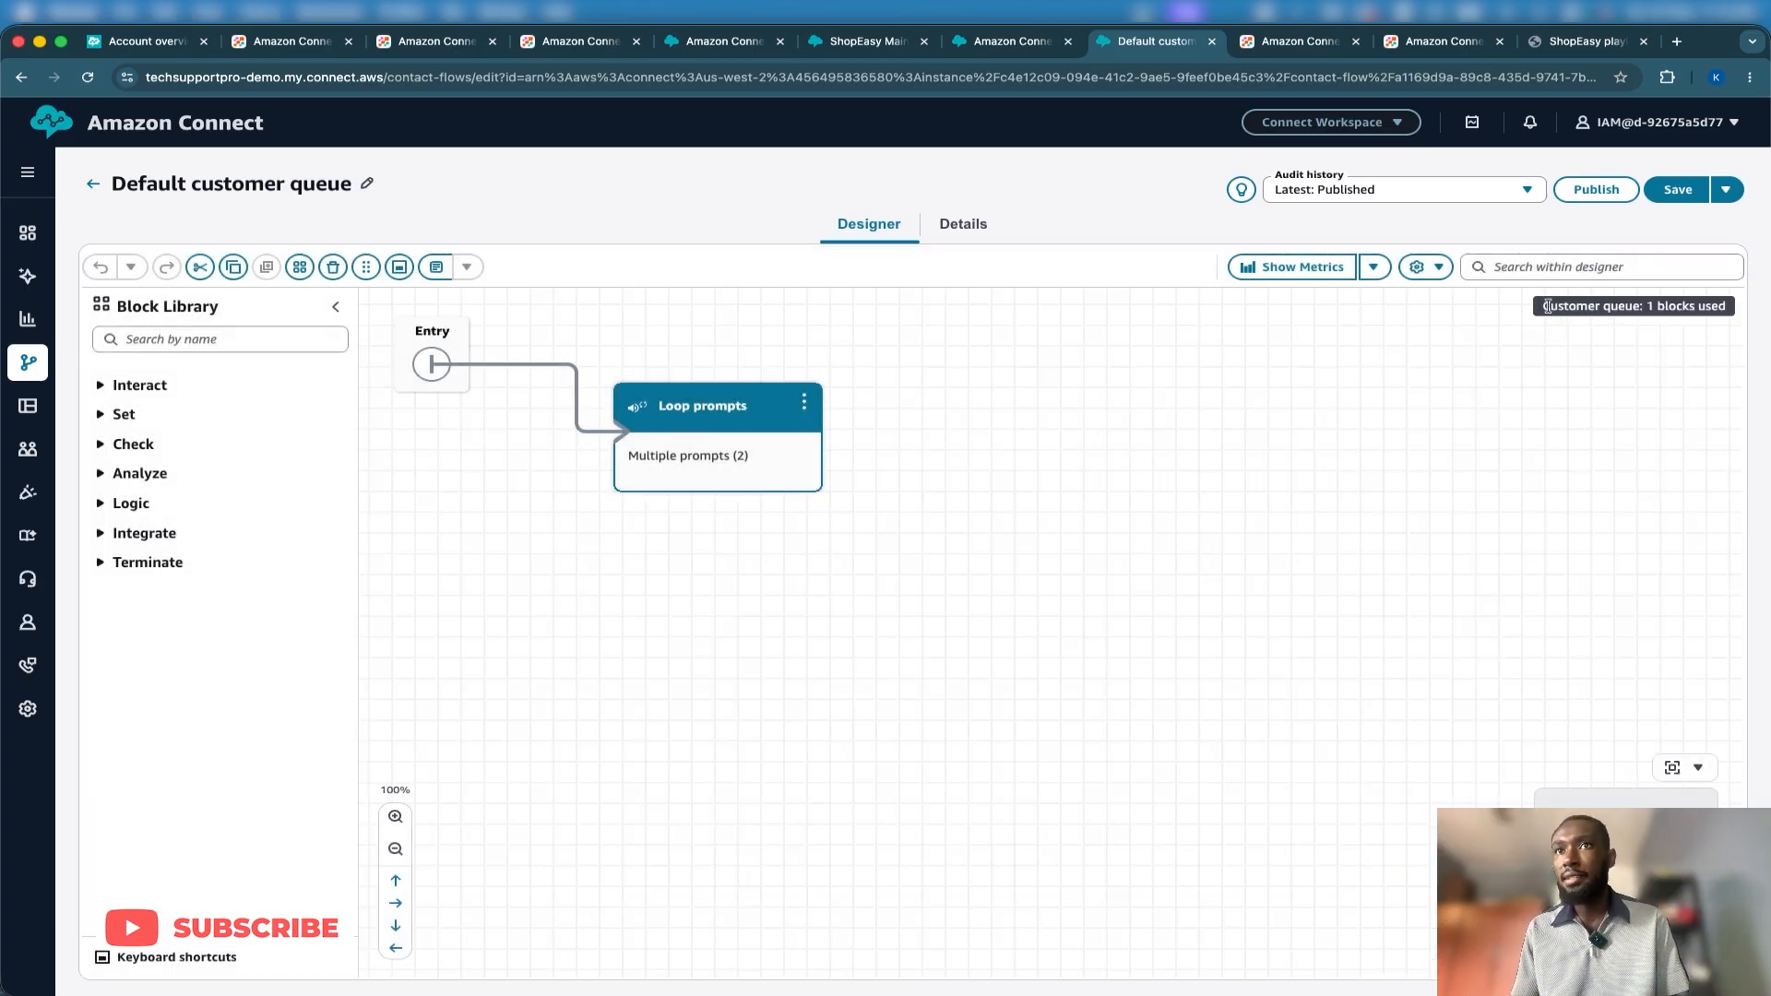
drag(1543, 306, 1721, 323)
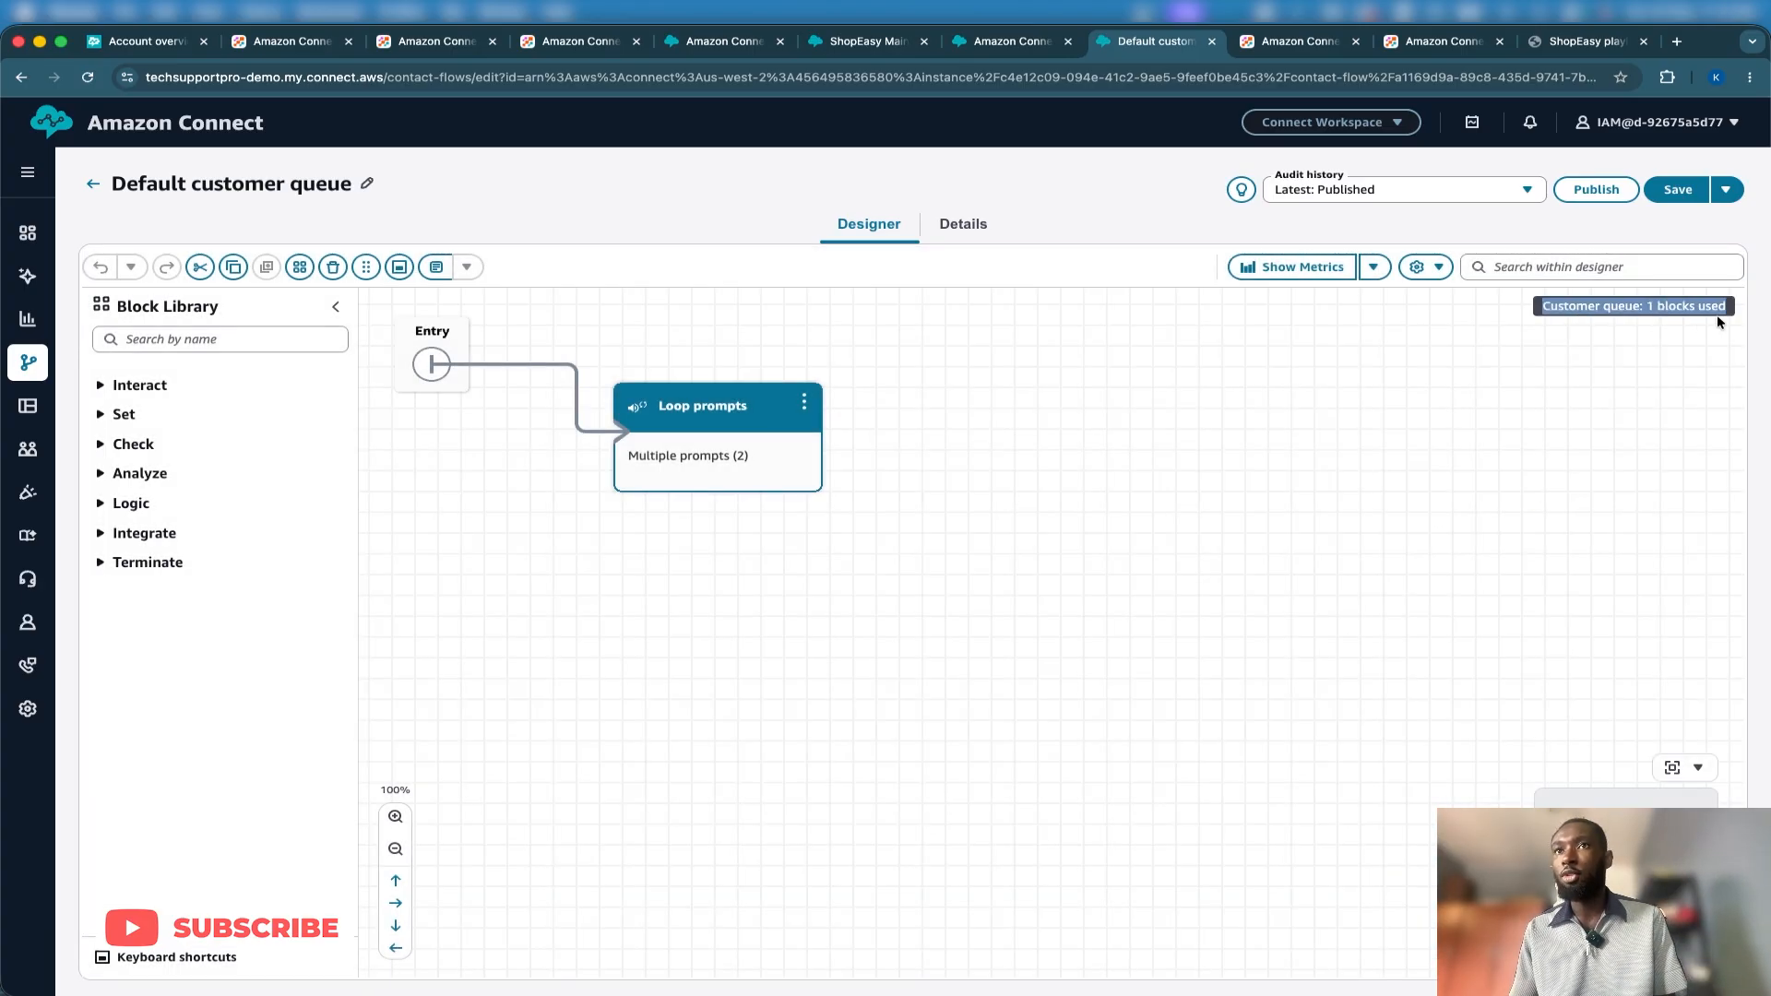
Revisit the Phone numbers page and go back to the ShopEasy Main Inbound 1 flow.
click(989, 46)
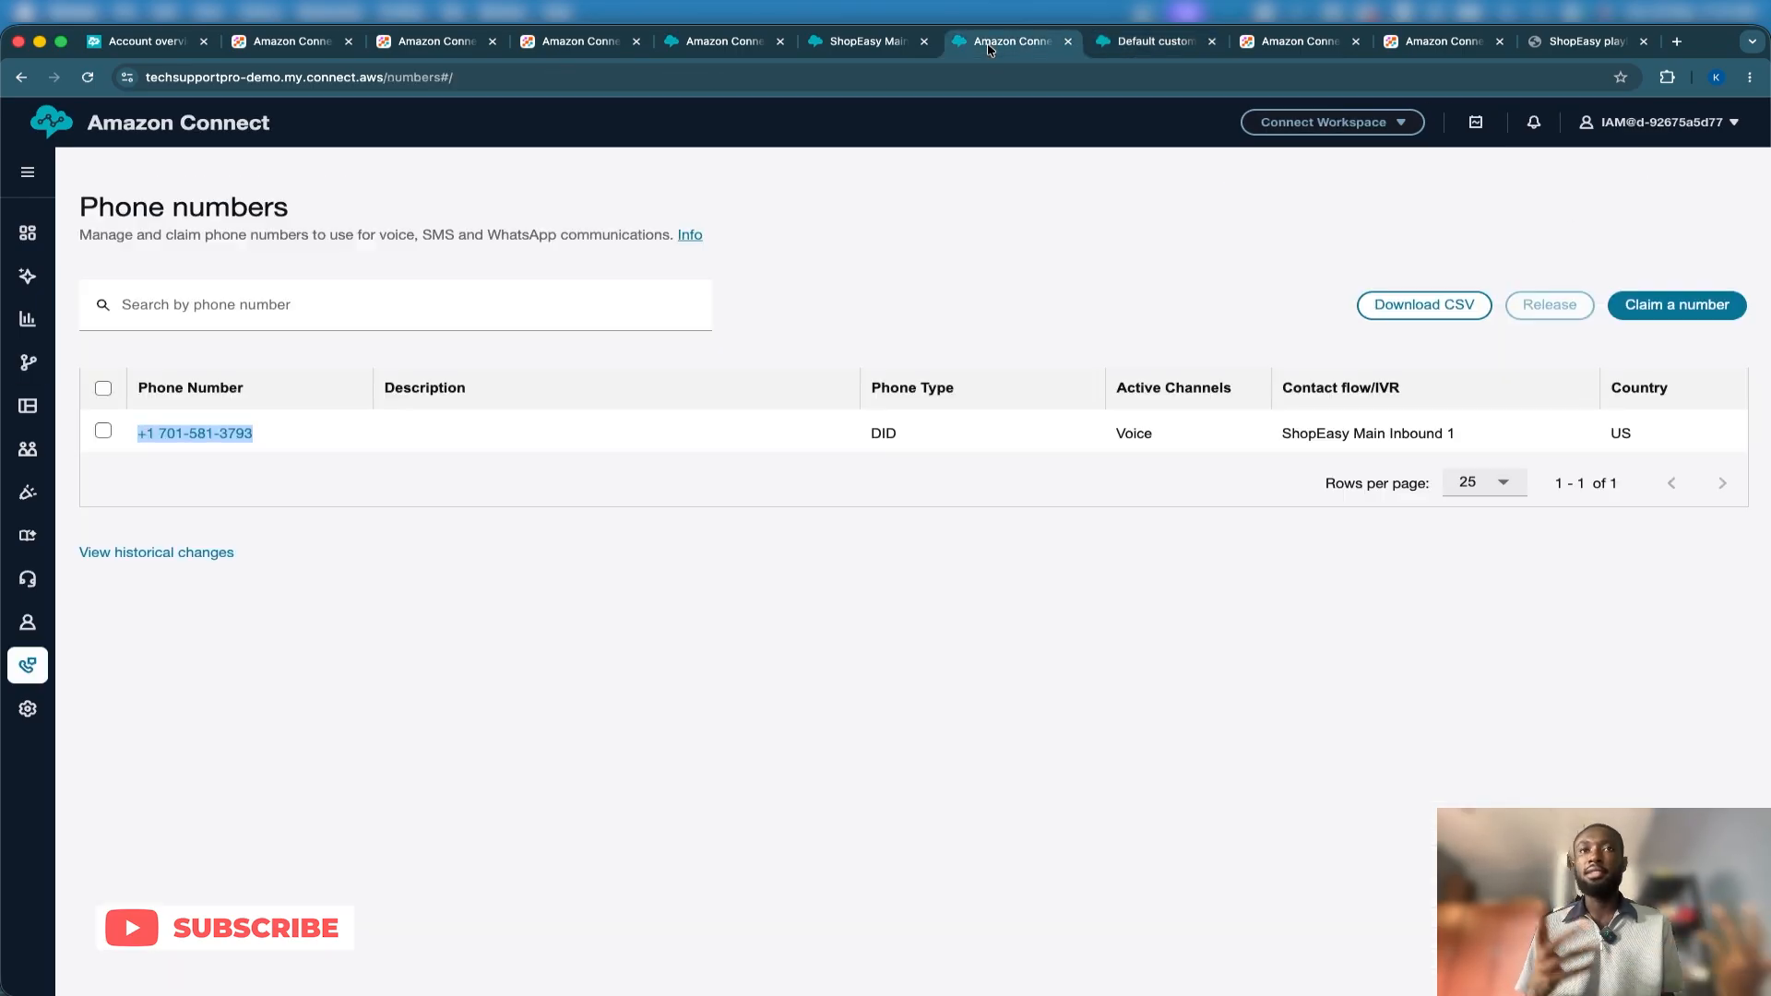
click(867, 42)
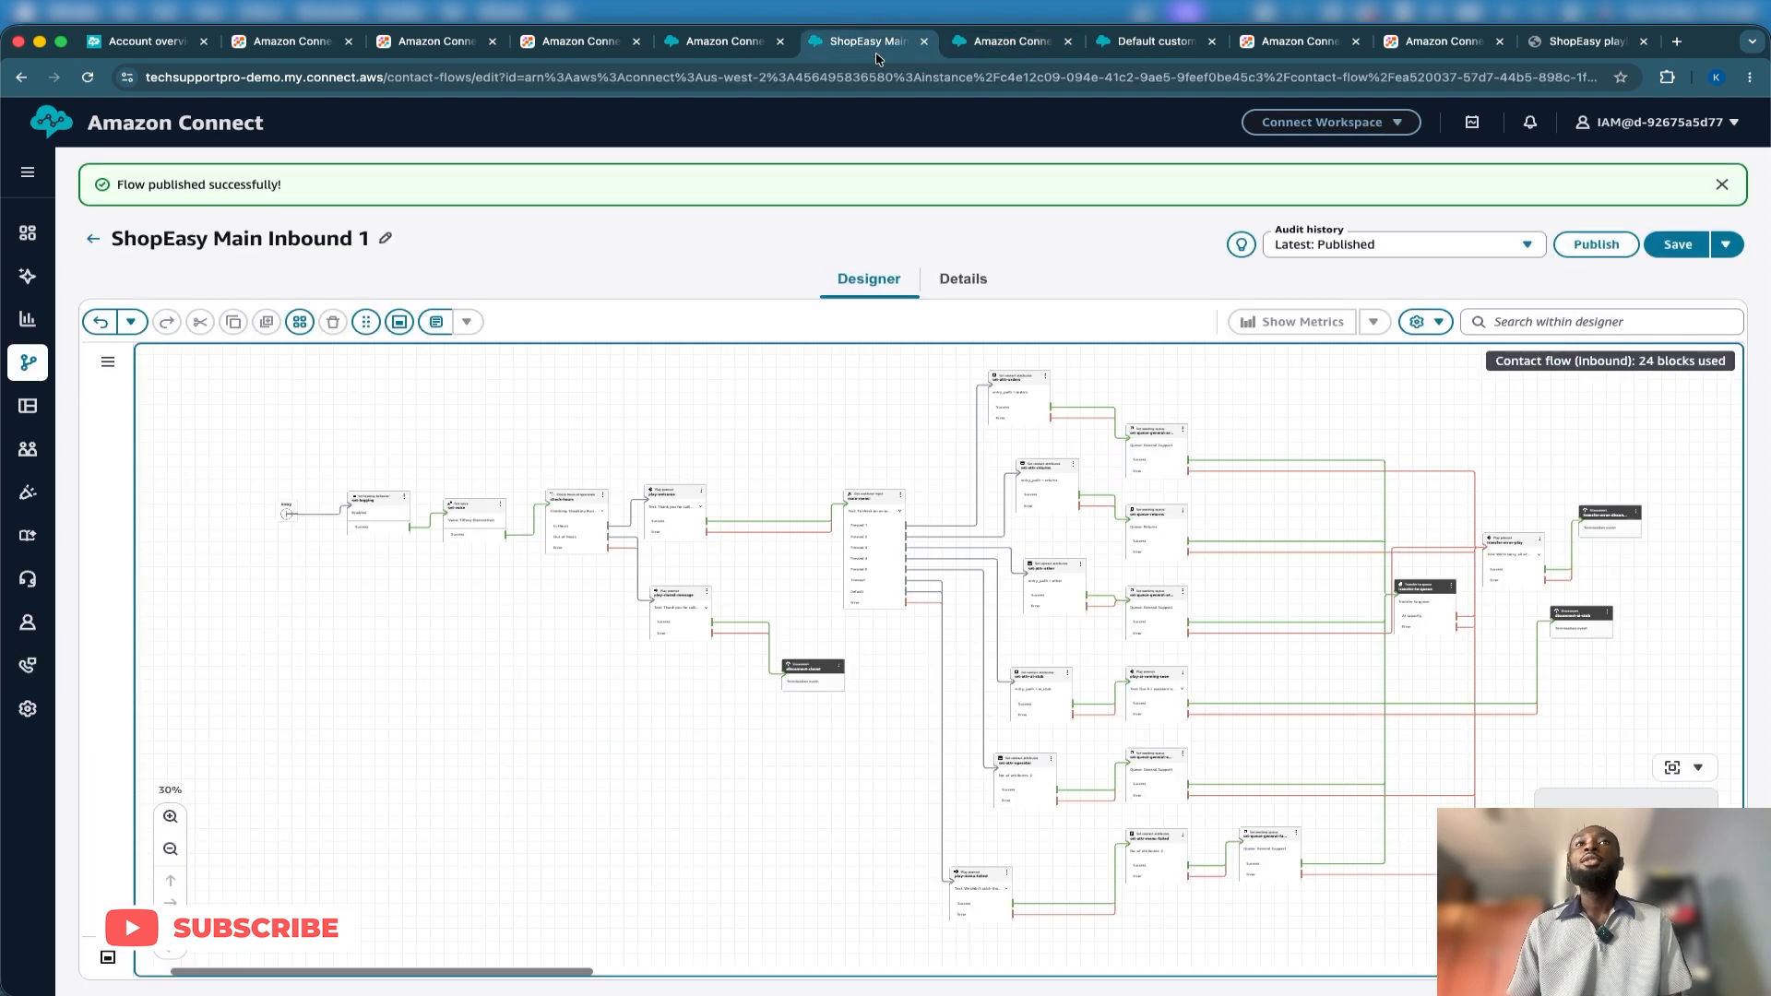